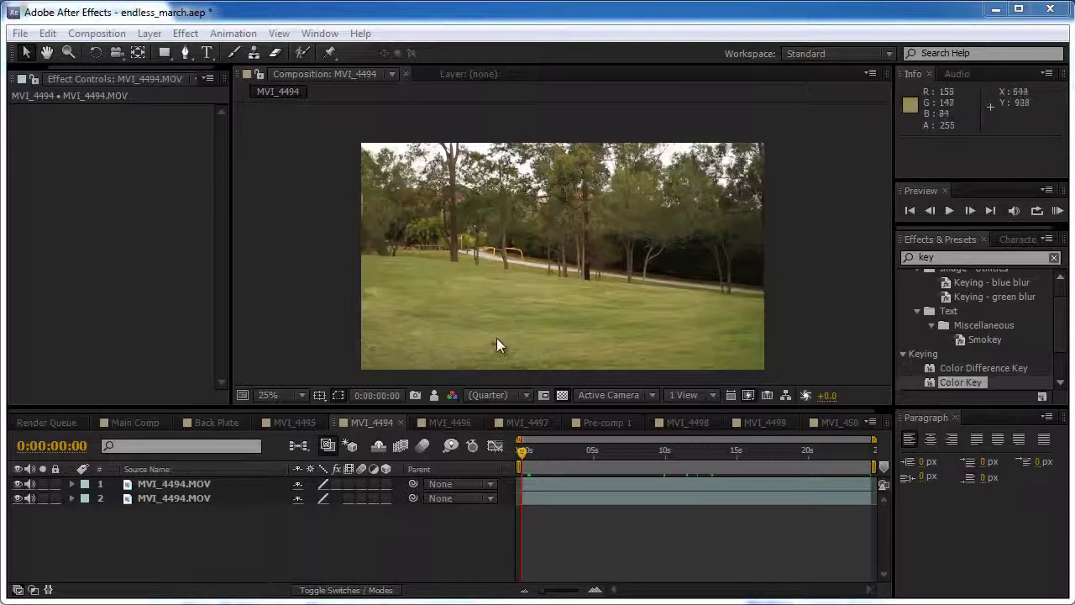
Take a snapshot of the empty park background at frame 0:00:00:00 of the MVI_4494 composition
left_click(568, 453)
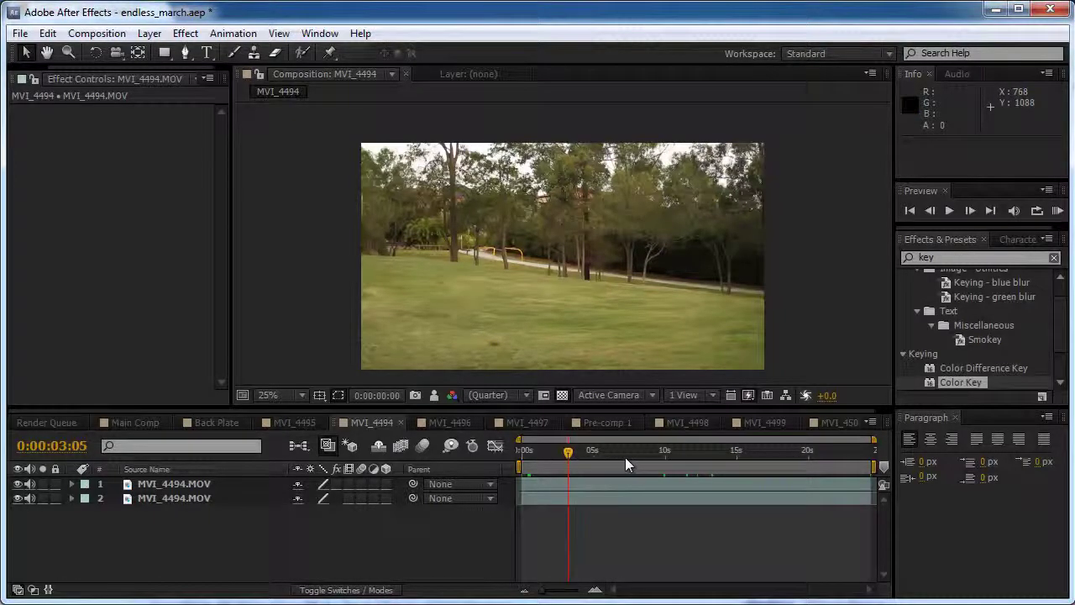
left_click_drag(631, 458, 520, 460)
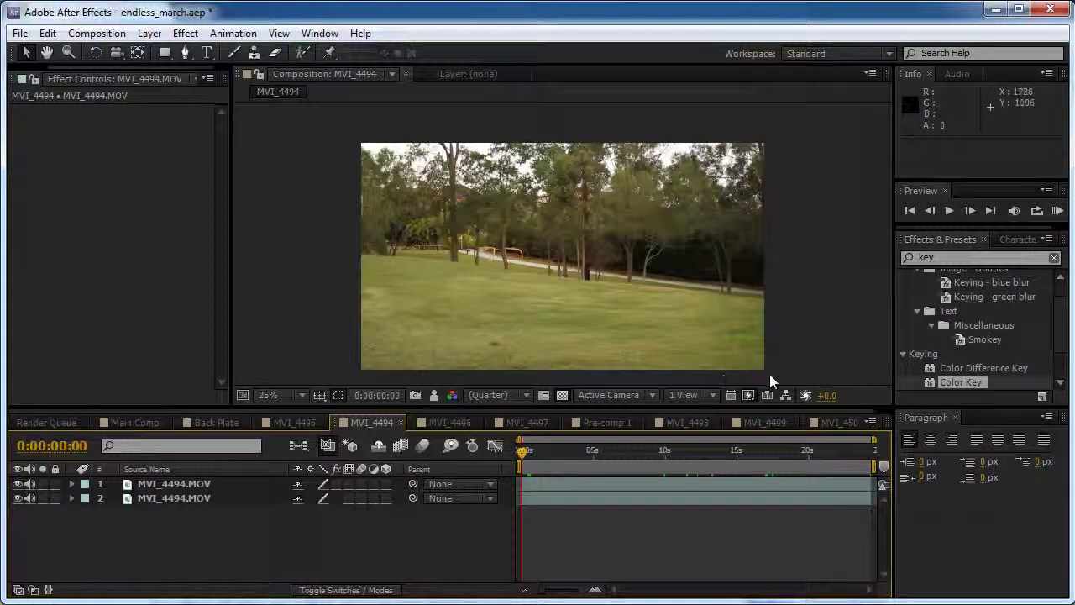
left_click(413, 401)
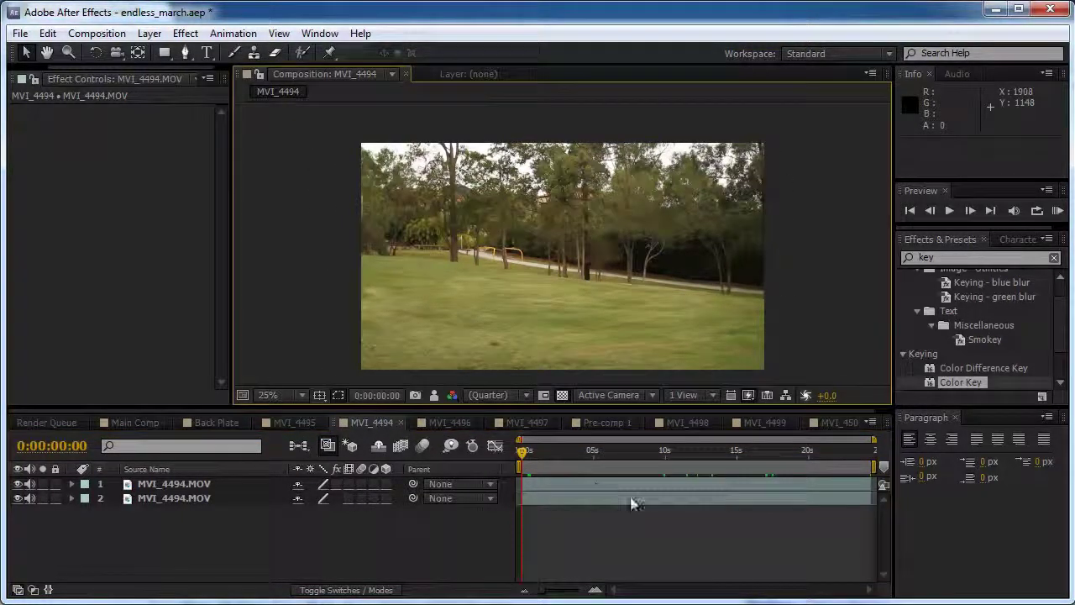
Compare the frame at 0:00:12:21 with the stored snapshot of the empty background, switching between them several times
left_click(706, 456)
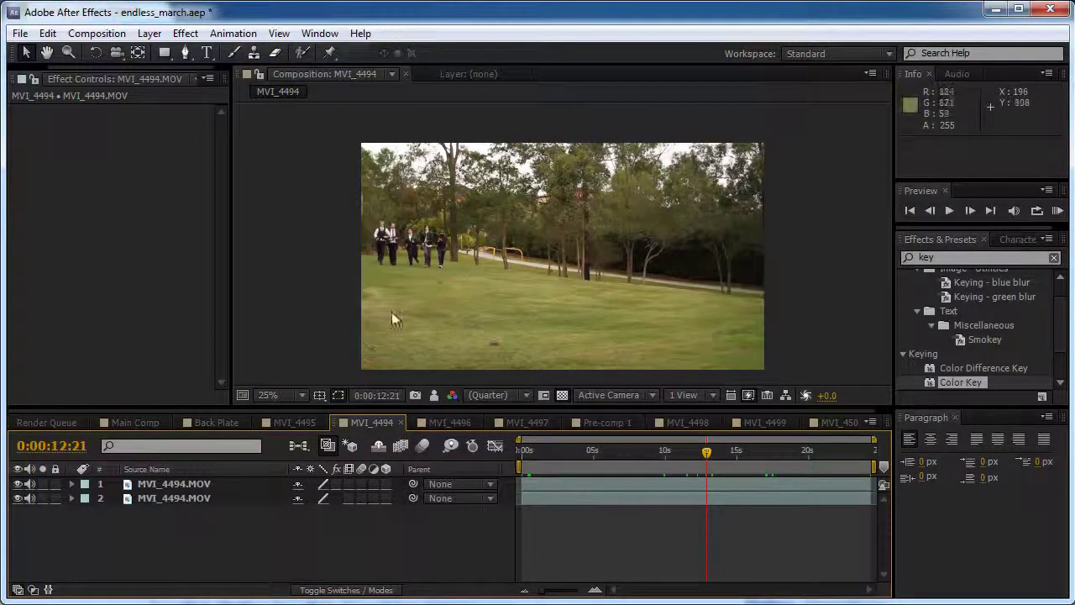
left_click(434, 394)
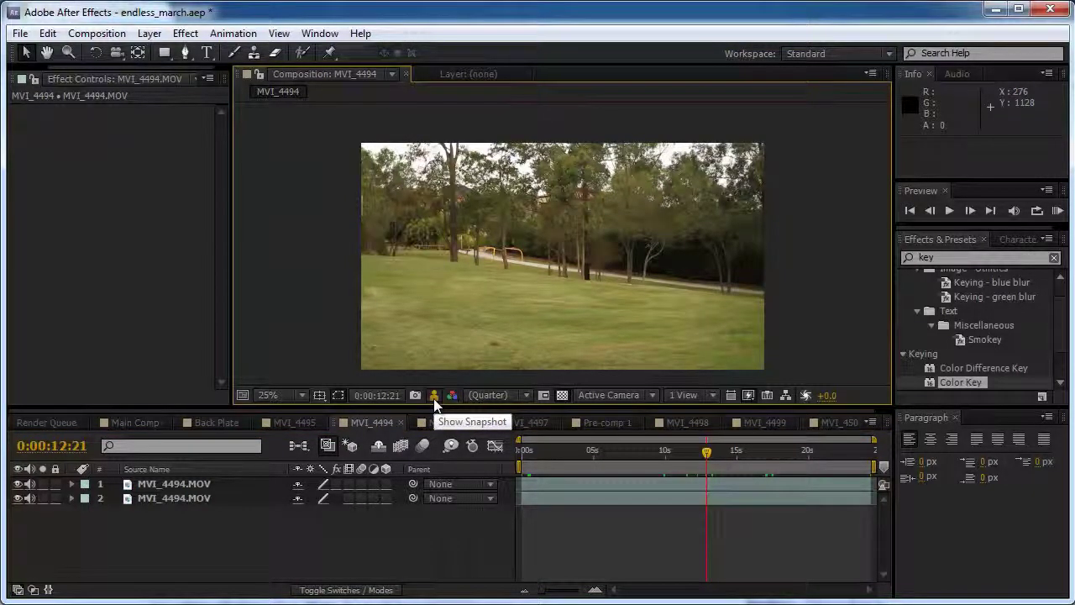
left_click(433, 395)
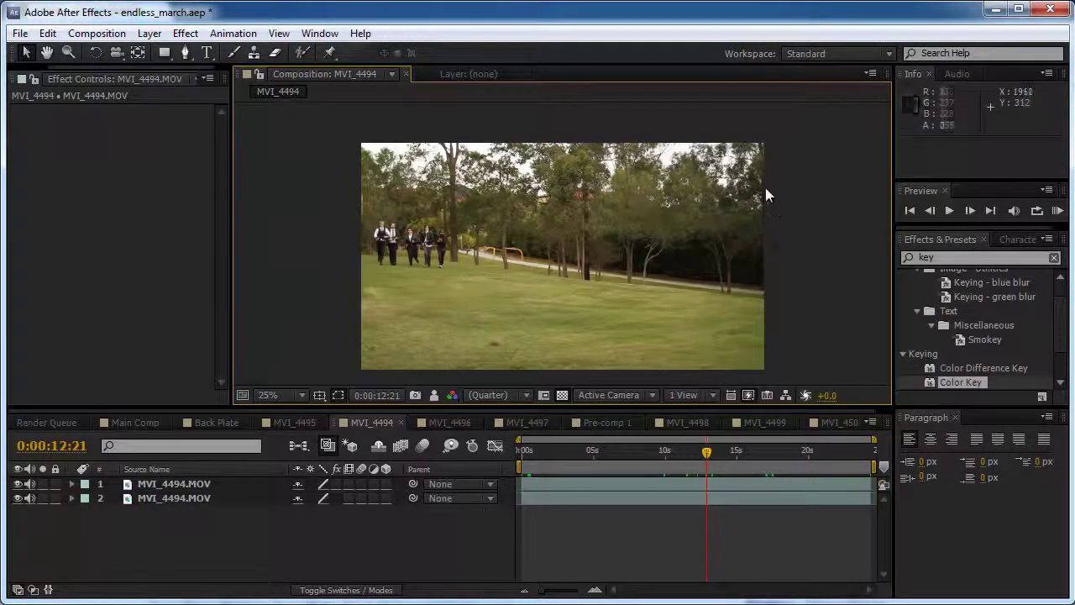
left_click(436, 397)
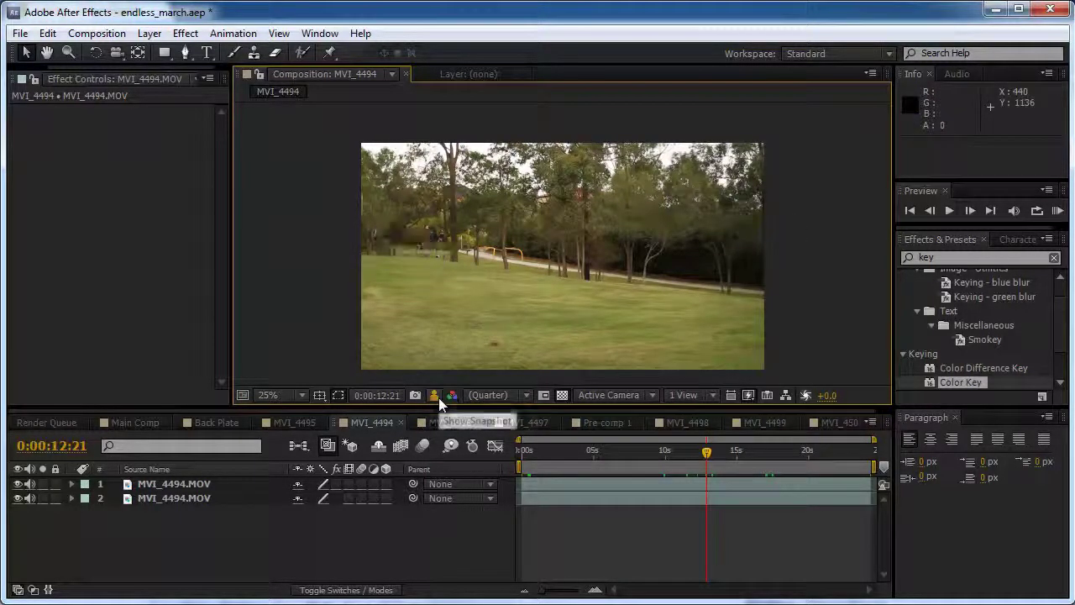
left_click(435, 398)
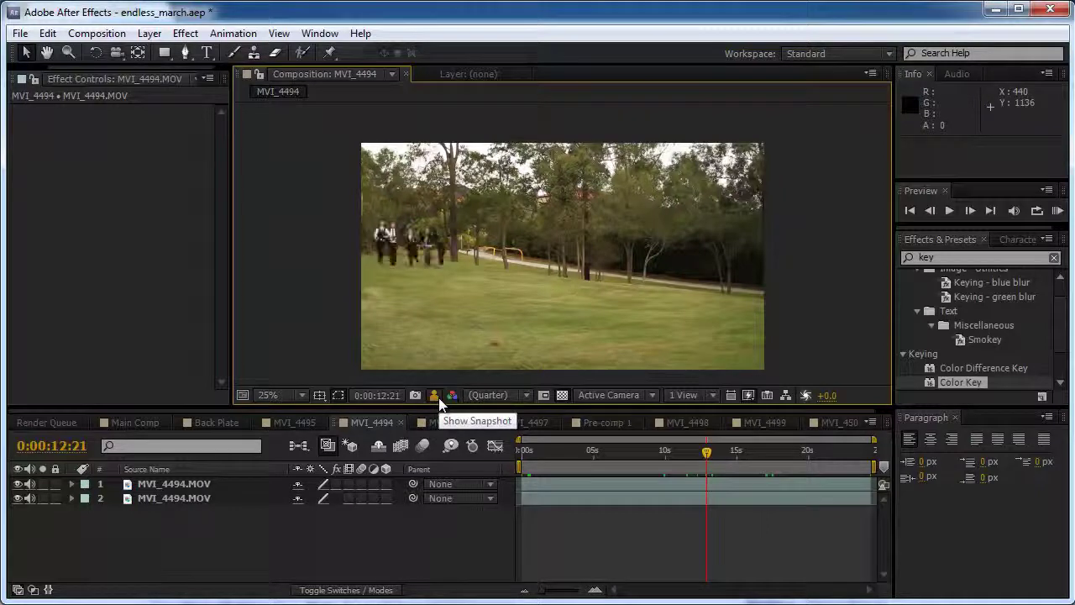
left_click(435, 397)
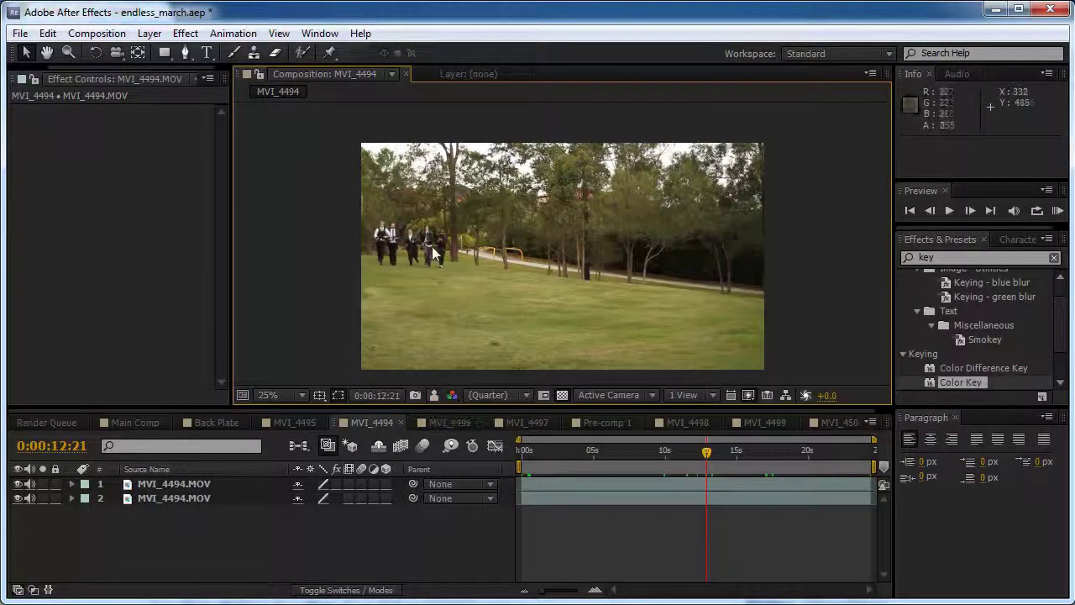
key("period")
key("comma")
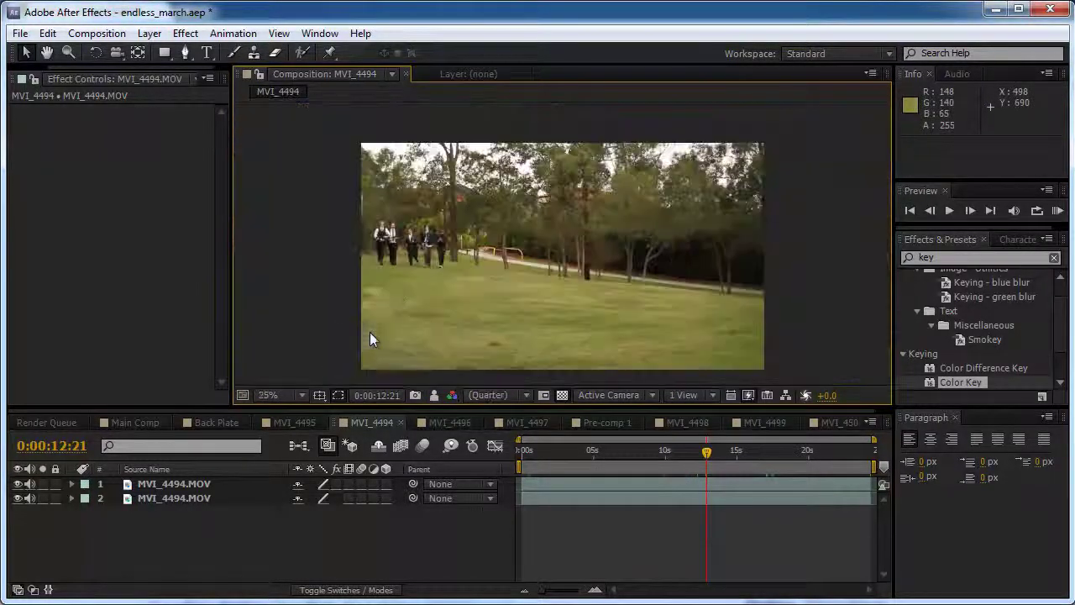
Freeze the lower MVI_4494.MOV layer on its clean background frame at 0:00:00:00 with Freeze Frame
double_click(924, 257)
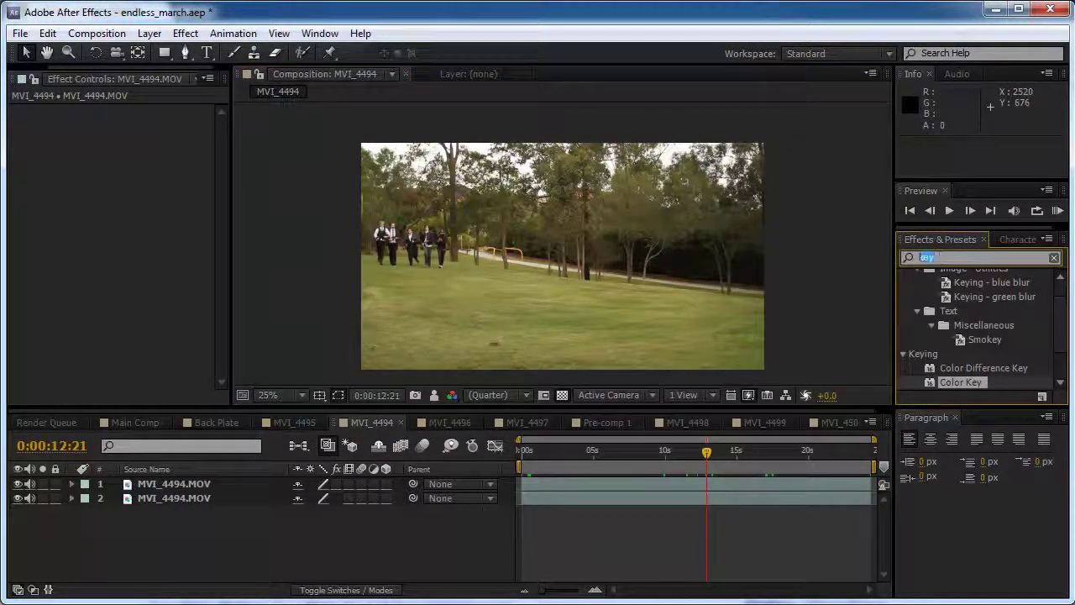
left_click(197, 513)
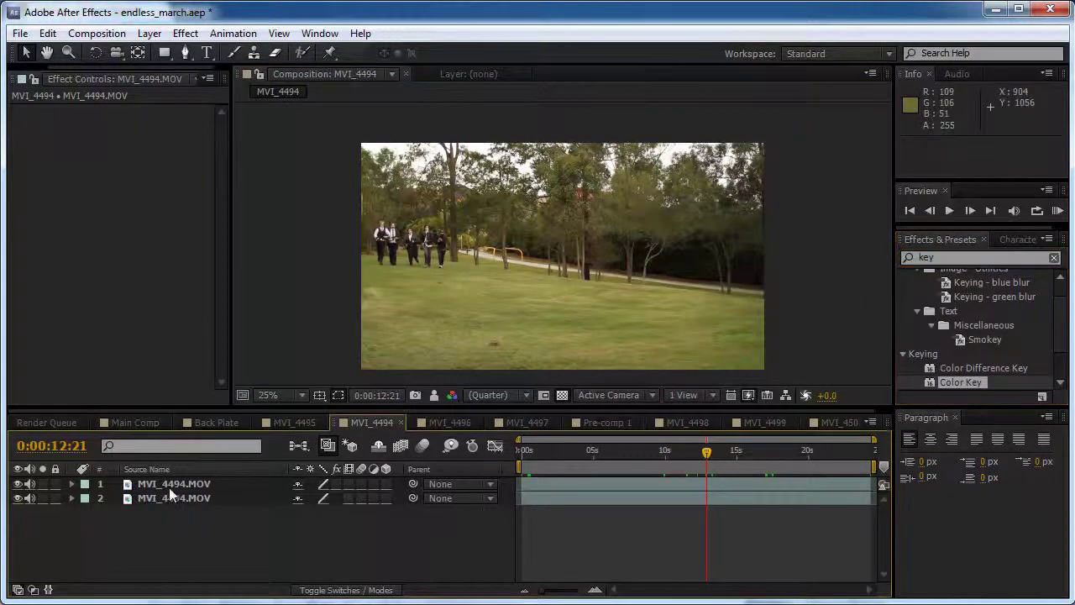
left_click(519, 451)
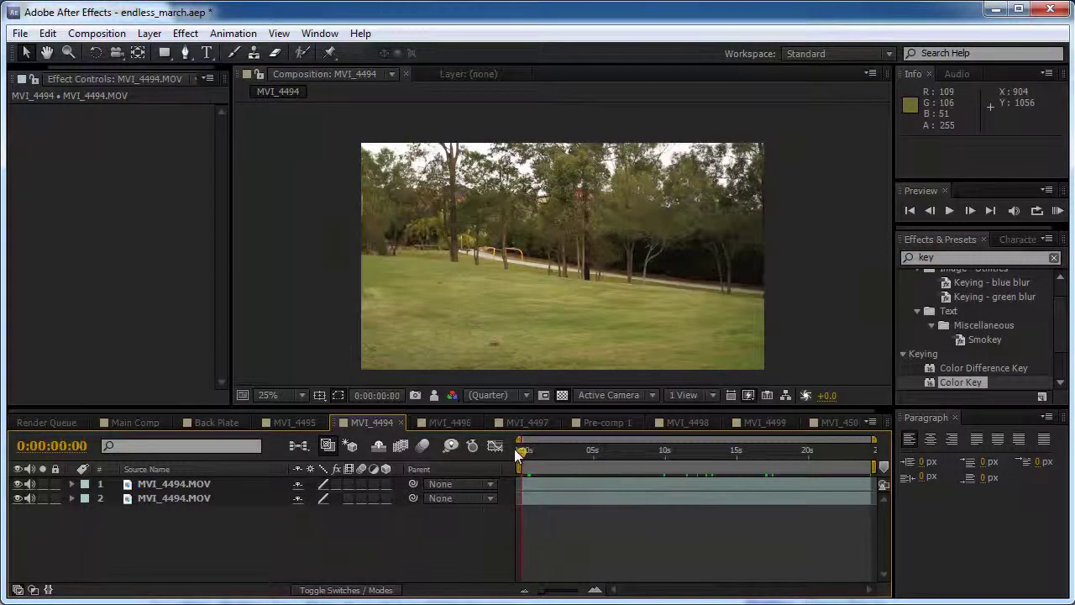
left_click(192, 498)
right_click(192, 498)
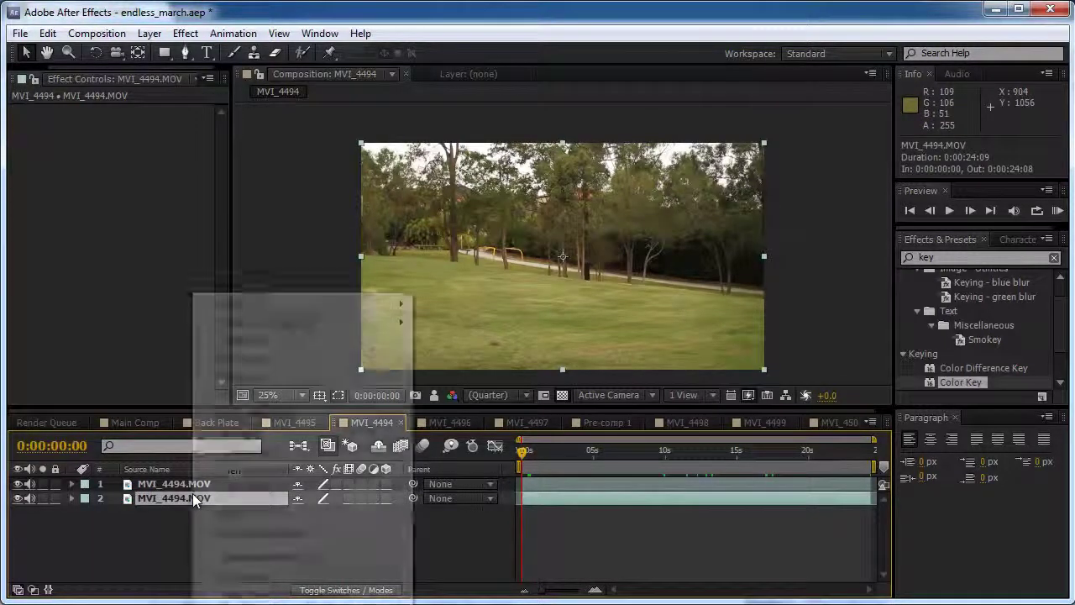
mouse_move(256, 407)
left_click(491, 395)
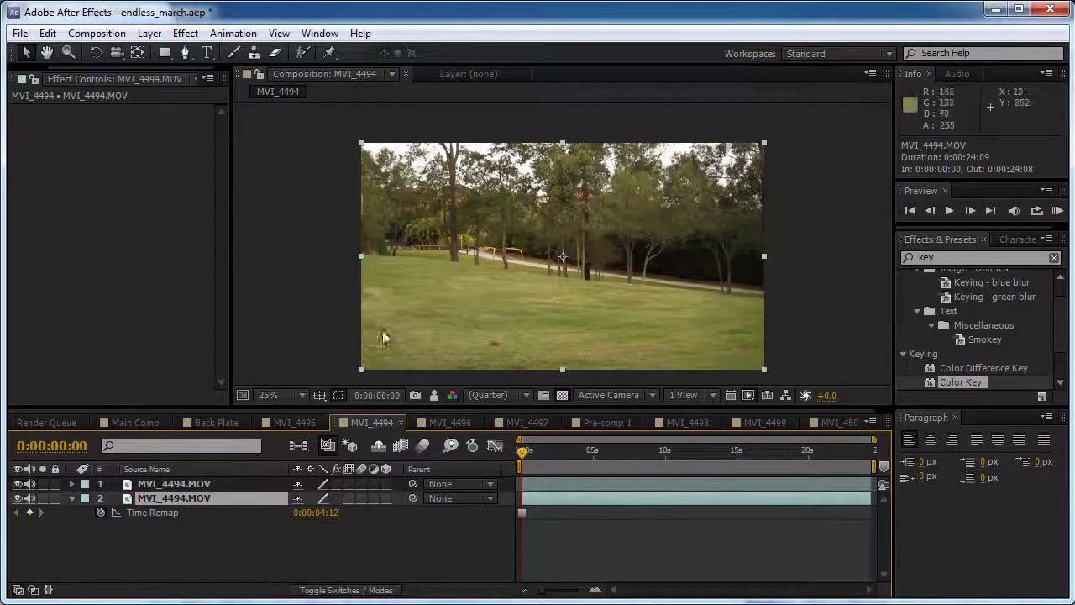
Search the effects for "diff" and apply Difference Matte to the upper MVI_4494.MOV layer
key("period")
key("period")
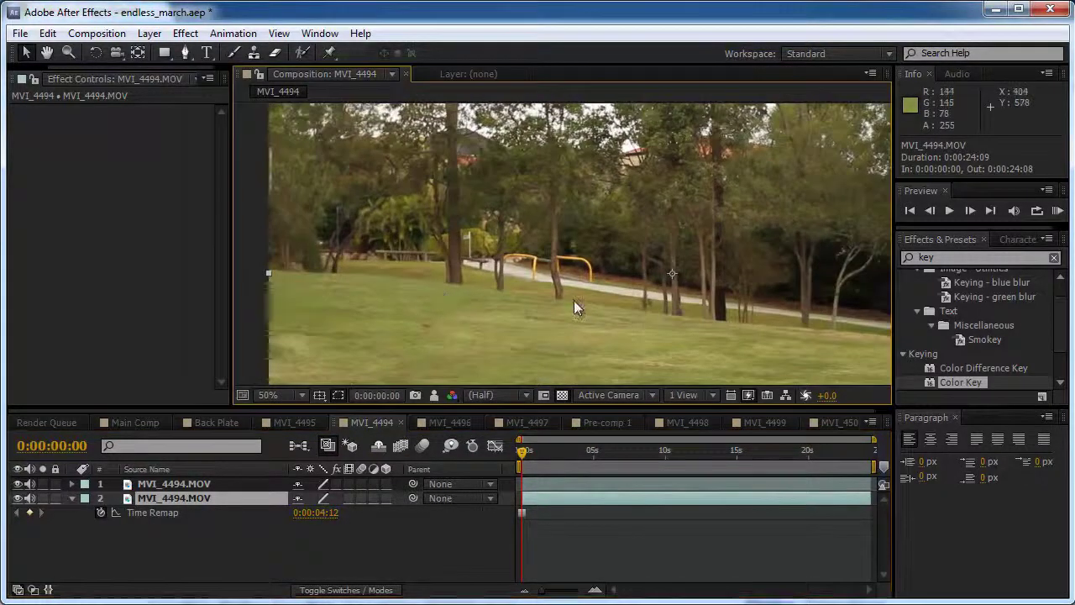
scroll(429, 297, "down", 1)
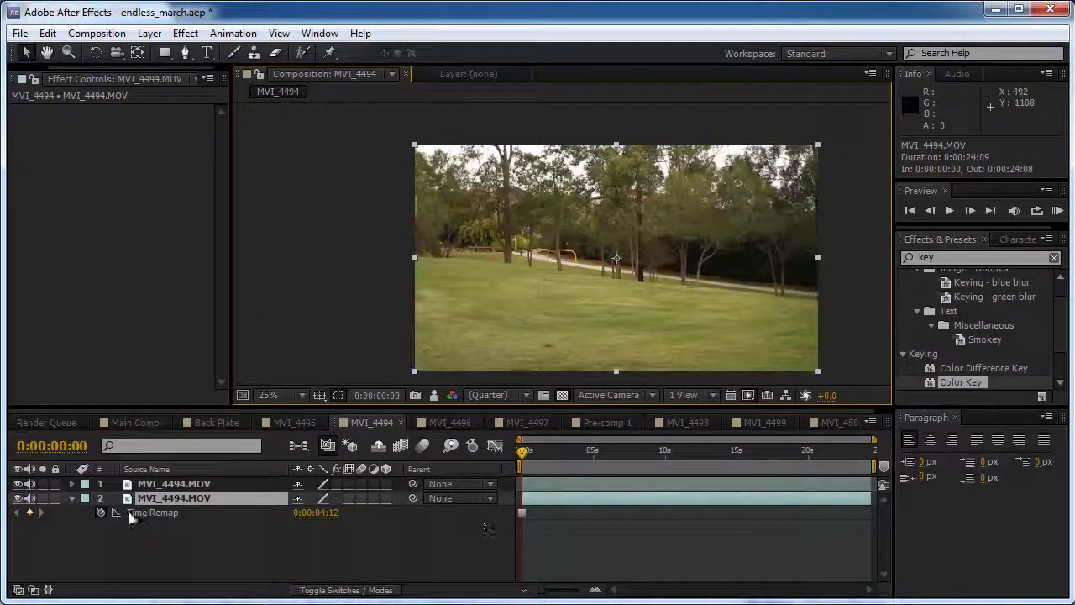
key("ctrl+5")
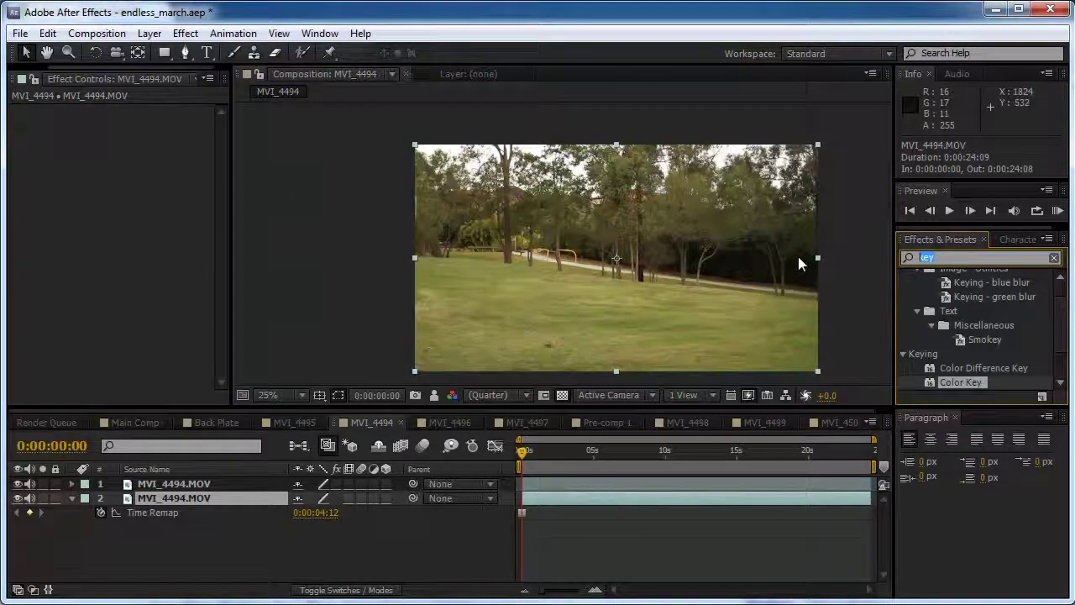
type("diff")
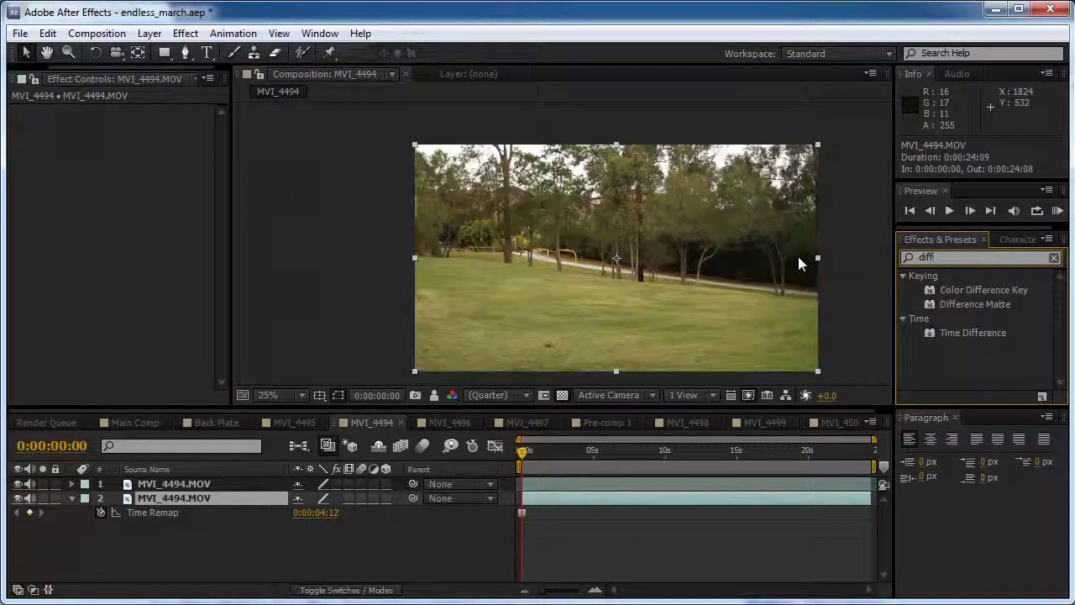
left_click_drag(974, 307, 259, 493)
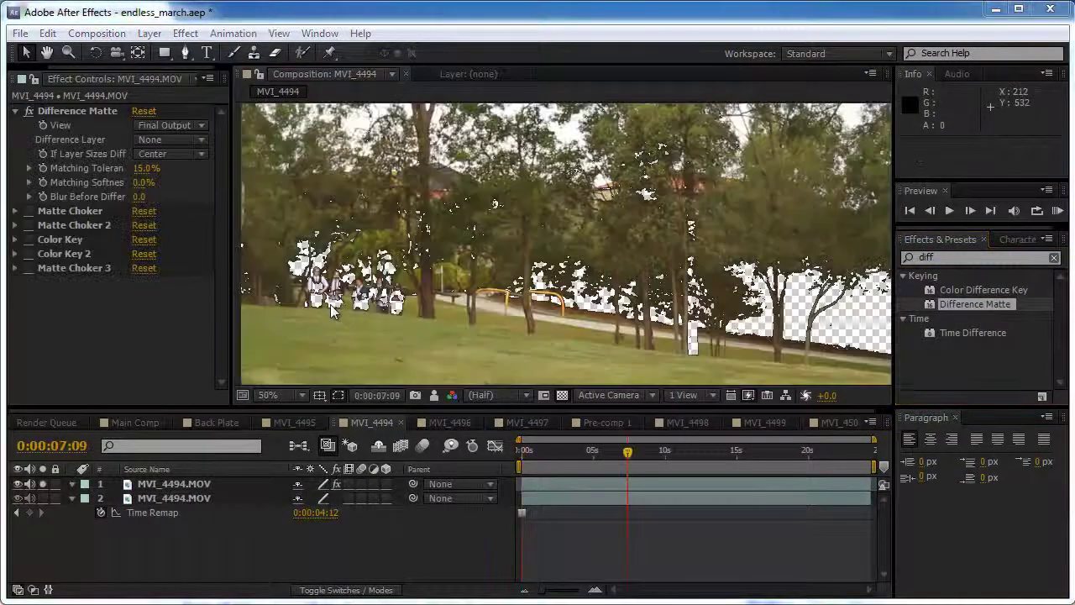
Set the upper layer's Difference Matte to use layer 2, MVI_4494.MOV, as its Difference Layer
left_click(201, 483)
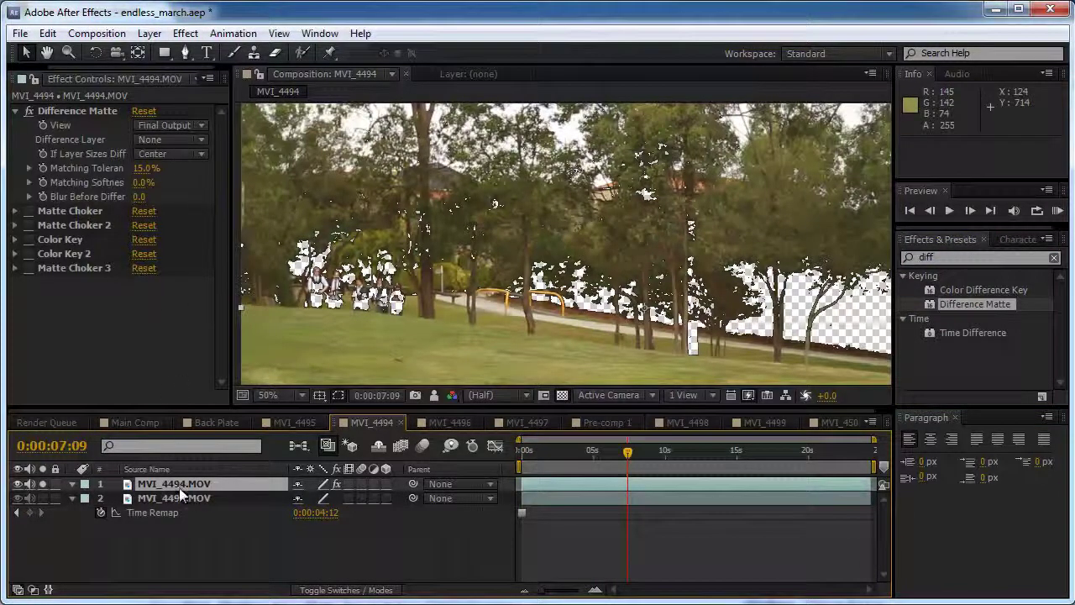
left_click(163, 140)
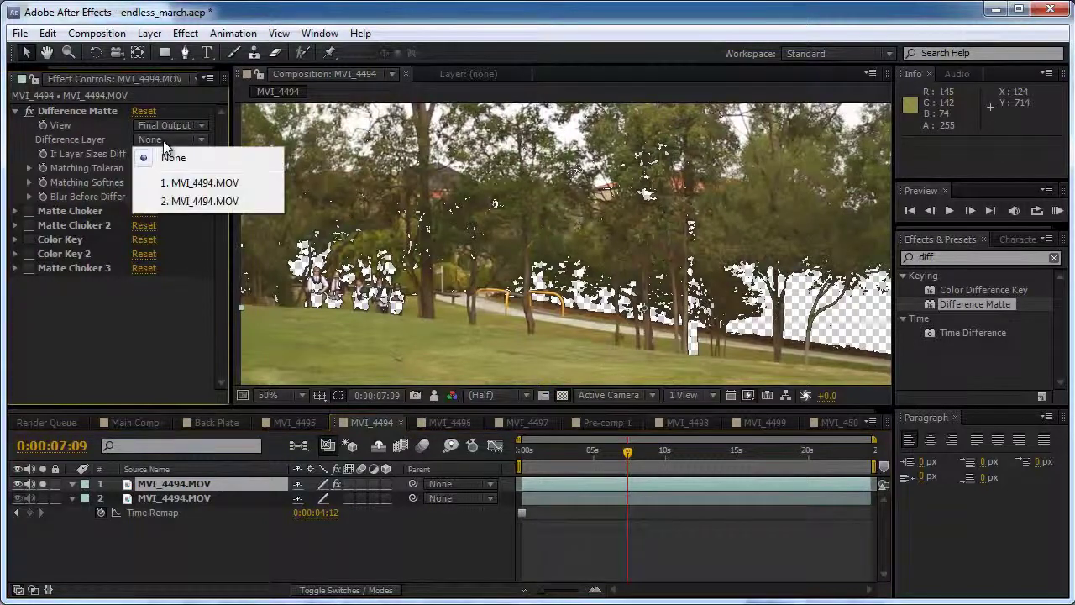
left_click(178, 203)
Inspect the keyed marchers at 0:00:07:02 and set the Difference Matte's Matching Tolerance to 3%
left_click(526, 454)
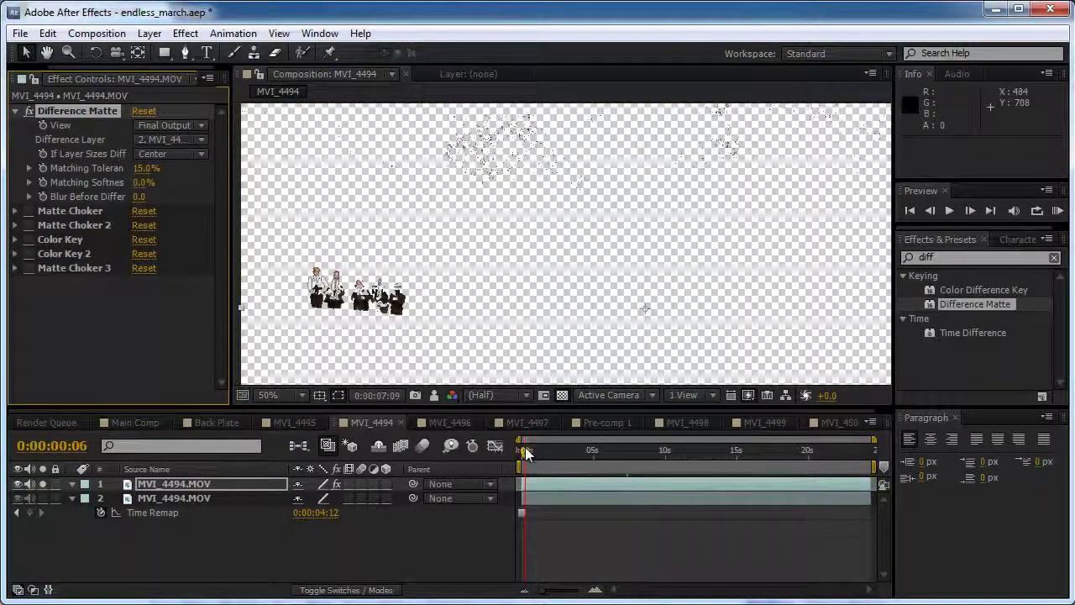
left_click(623, 451)
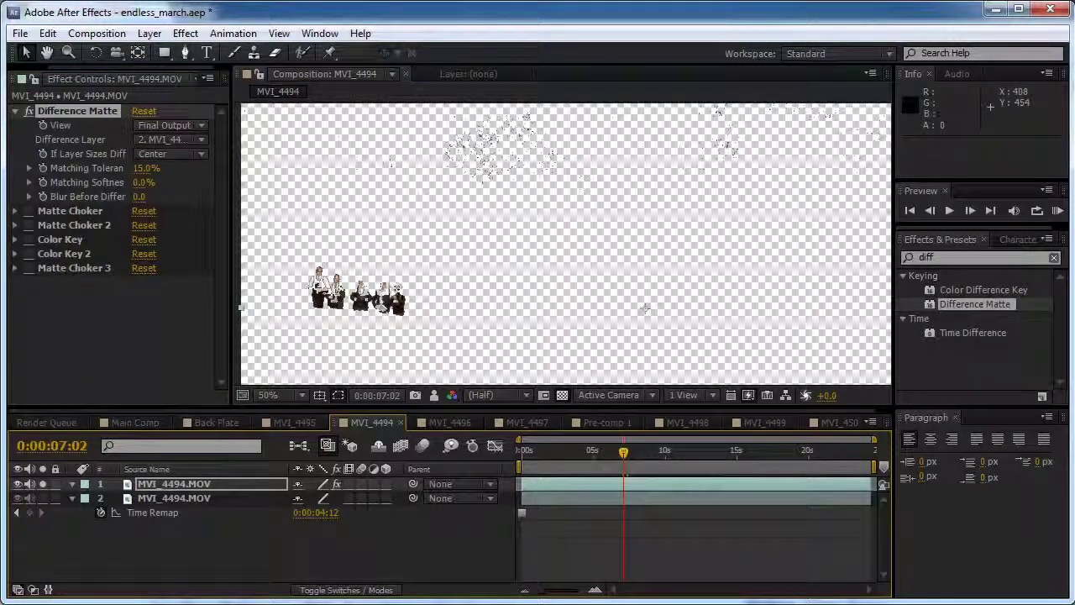
scroll(349, 313, "up", 2)
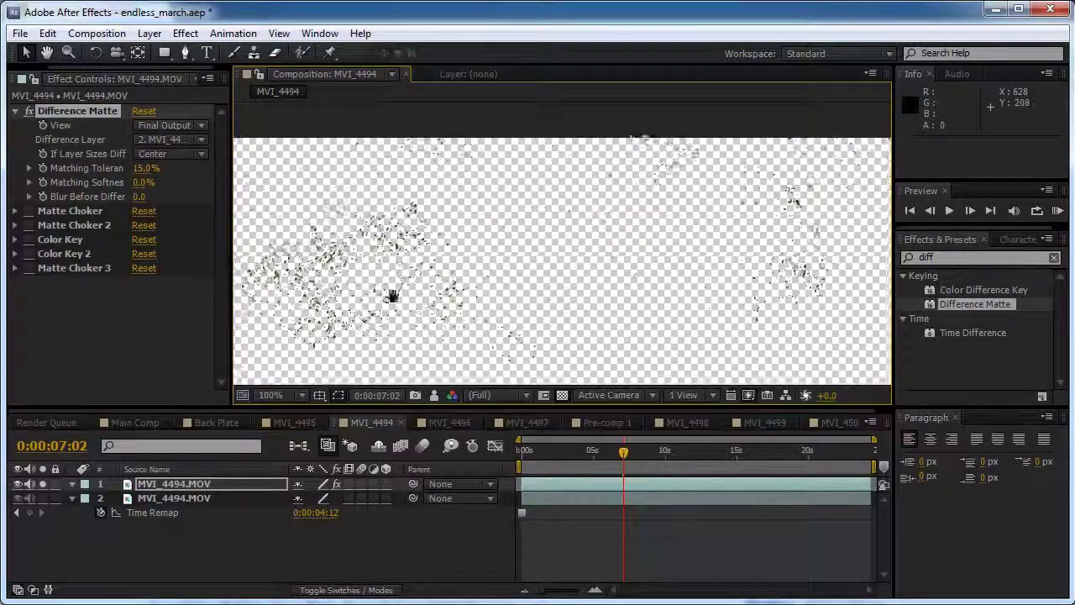
left_click_drag(391, 298, 430, 194)
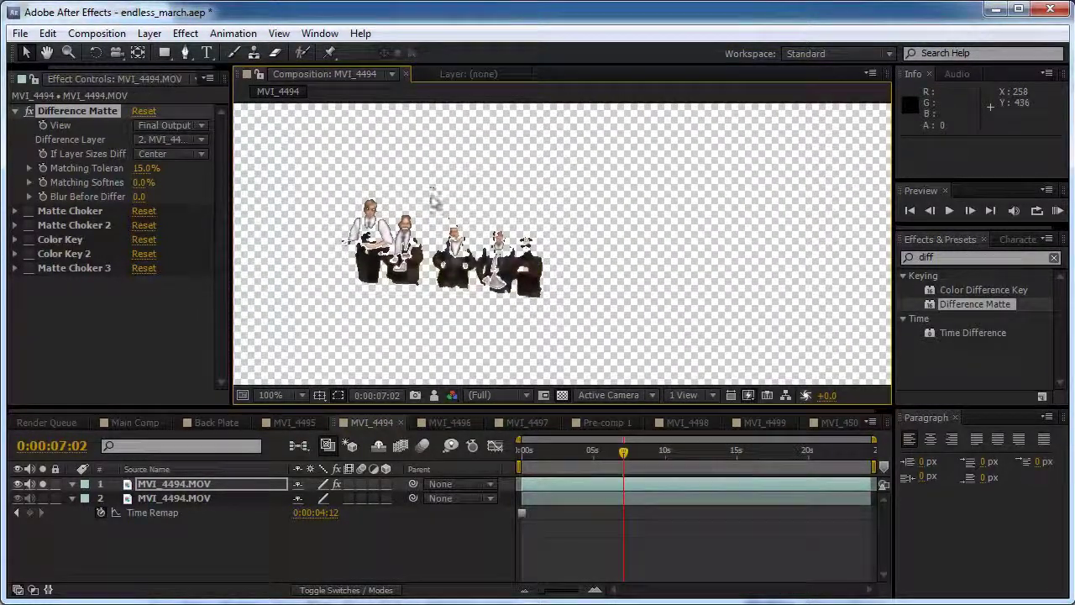
scroll(432, 279, "up", 1)
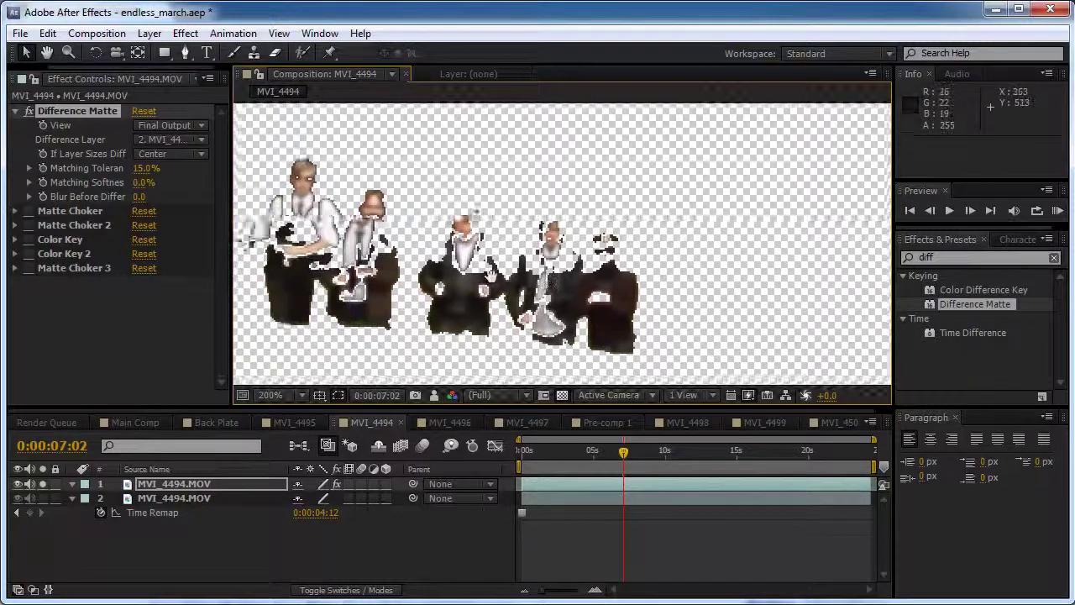
left_click_drag(432, 279, 481, 281)
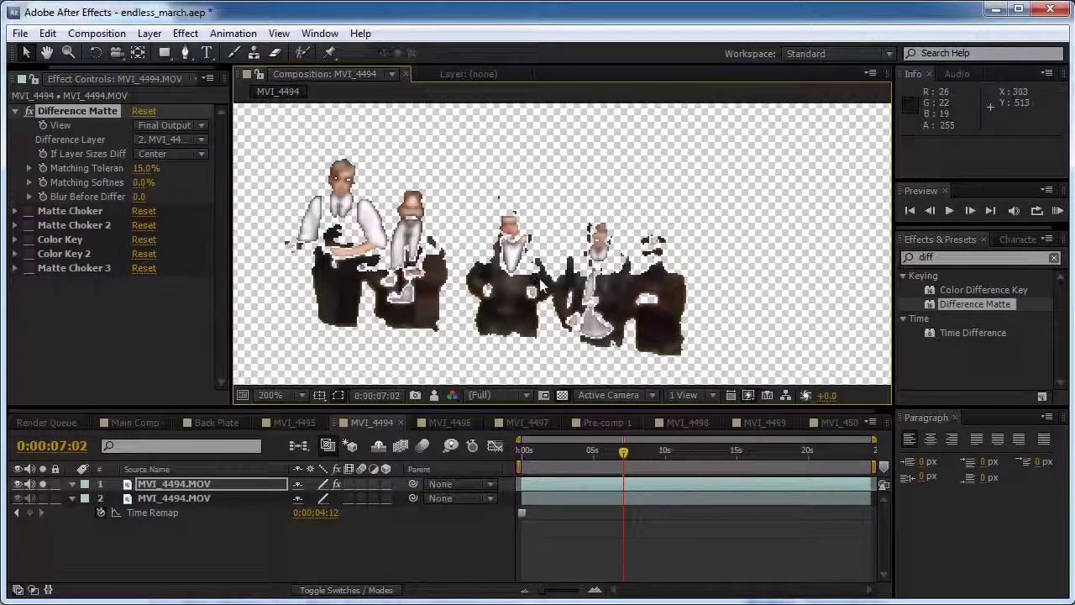
left_click(145, 167)
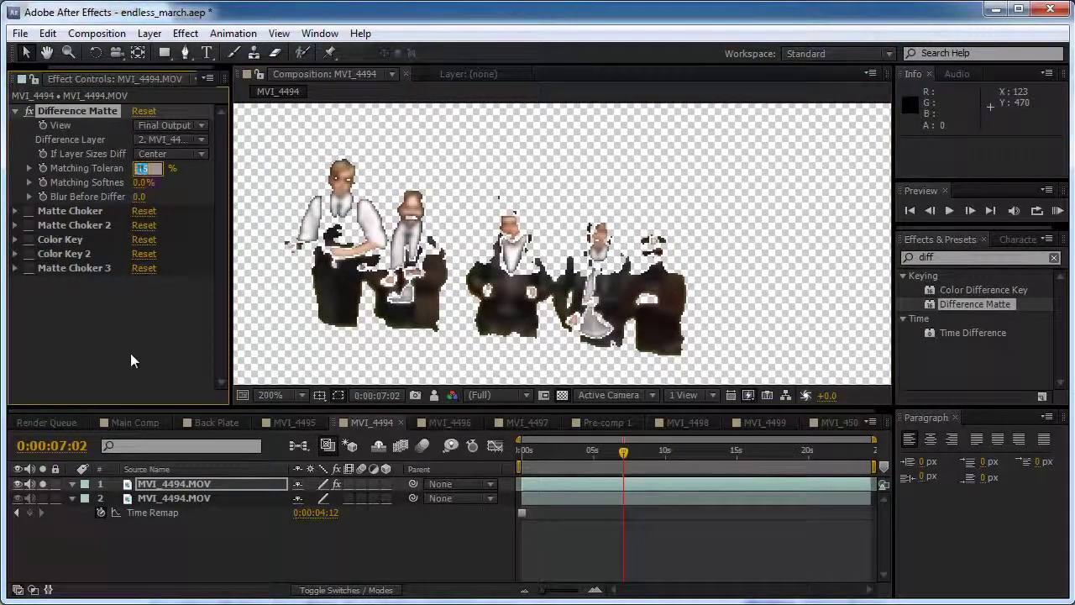
type("3")
key("Return")
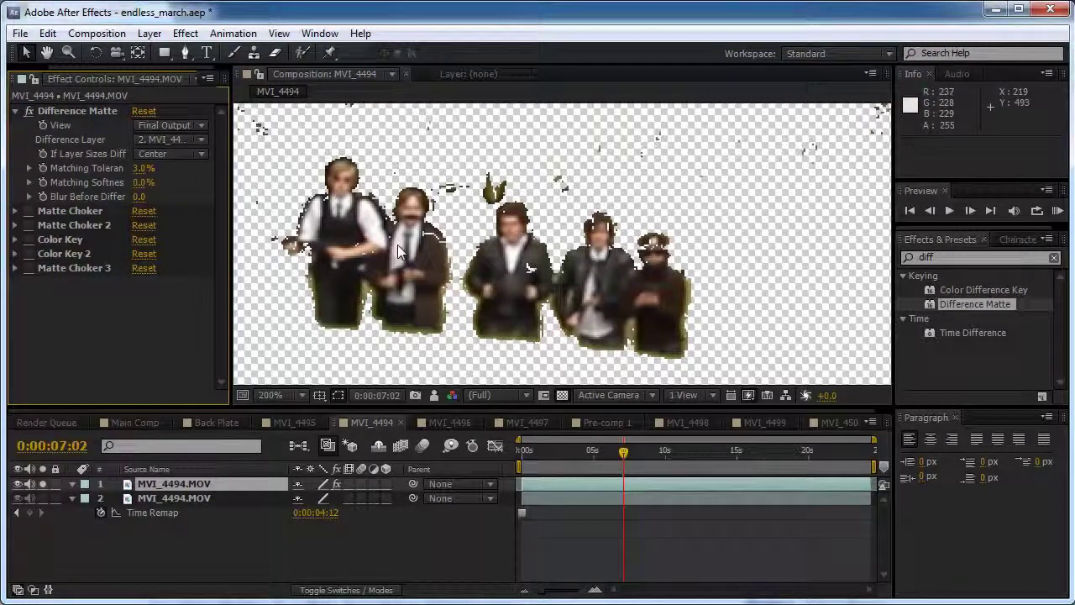
Try Matching Tolerance values of 0% and 5% on the Difference Matte and return it to 3%
scroll(398, 244, "down", 2)
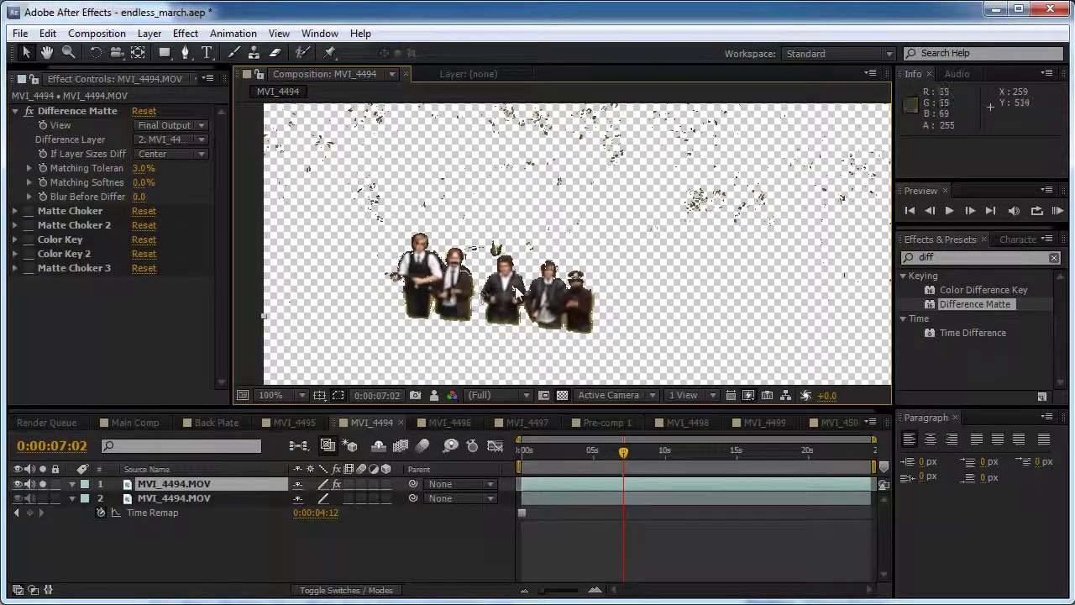
left_click_drag(138, 168, 132, 168)
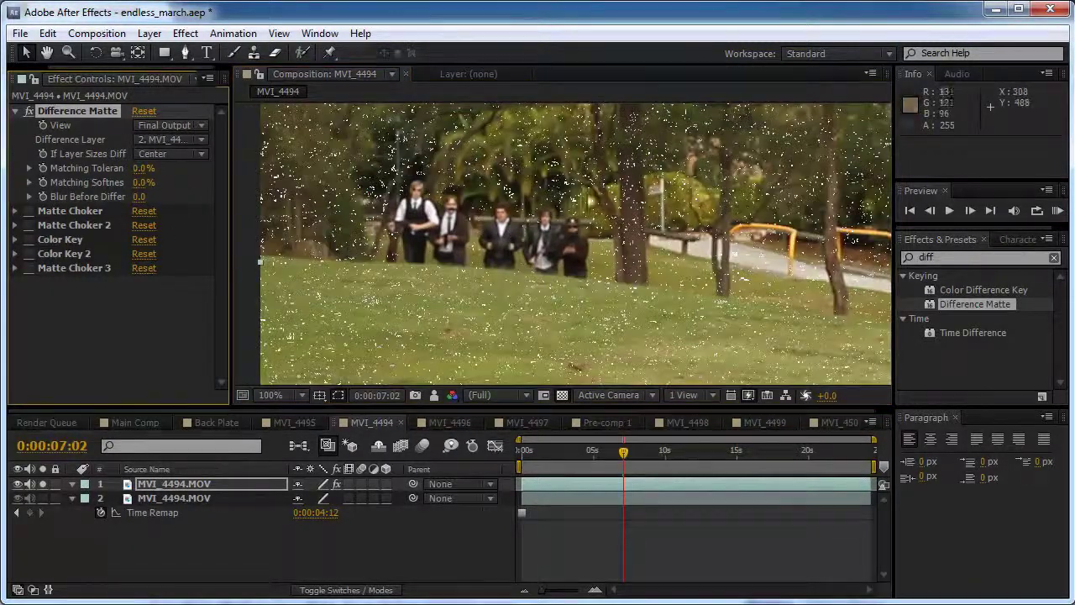
left_click(143, 168)
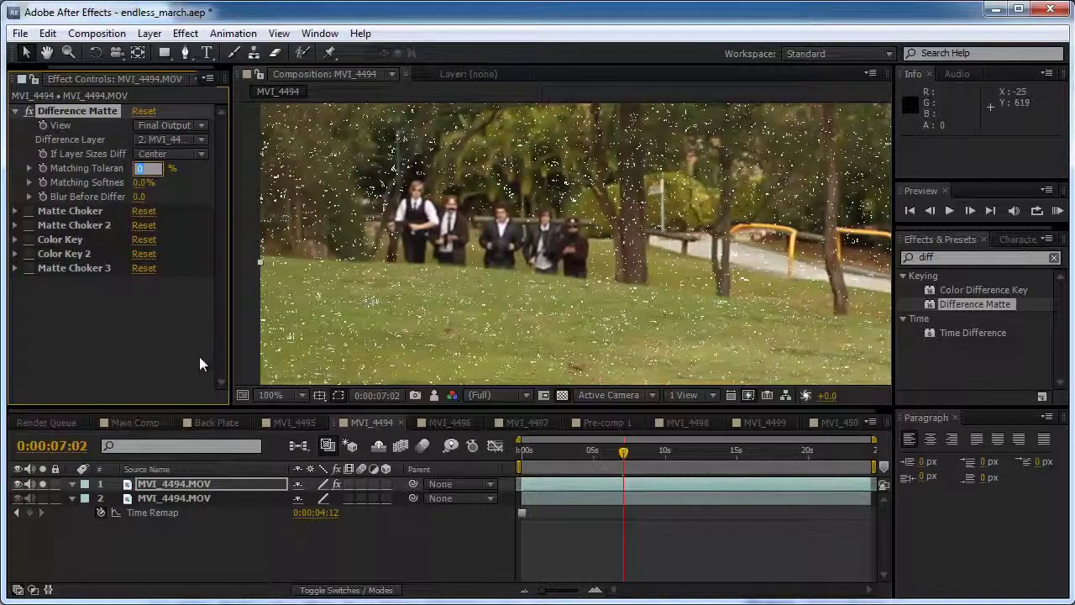
type("5")
key("Return")
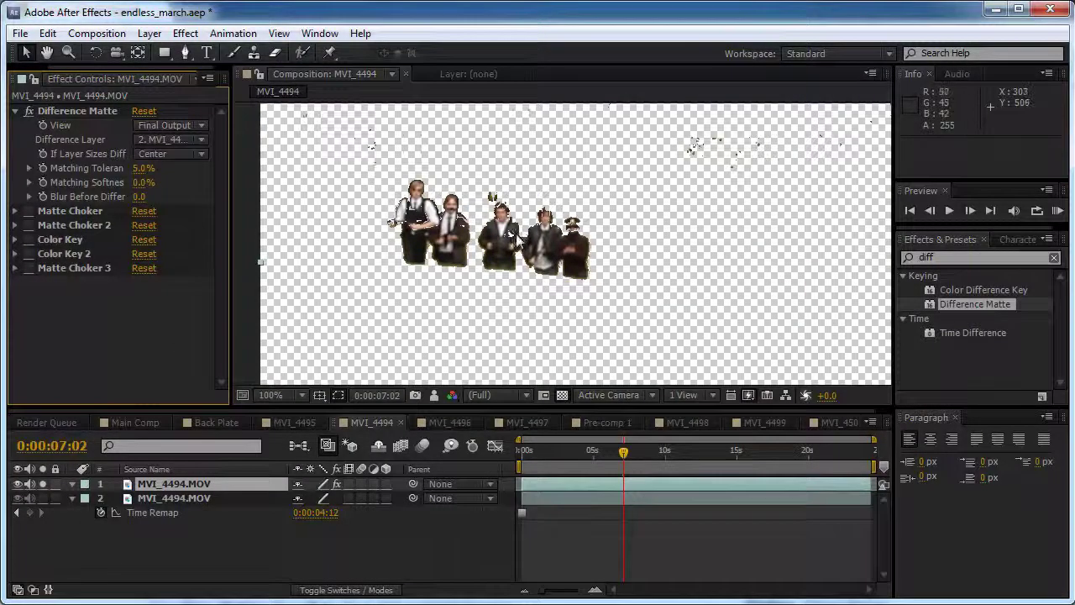
left_click(145, 169)
type("3")
key("Return")
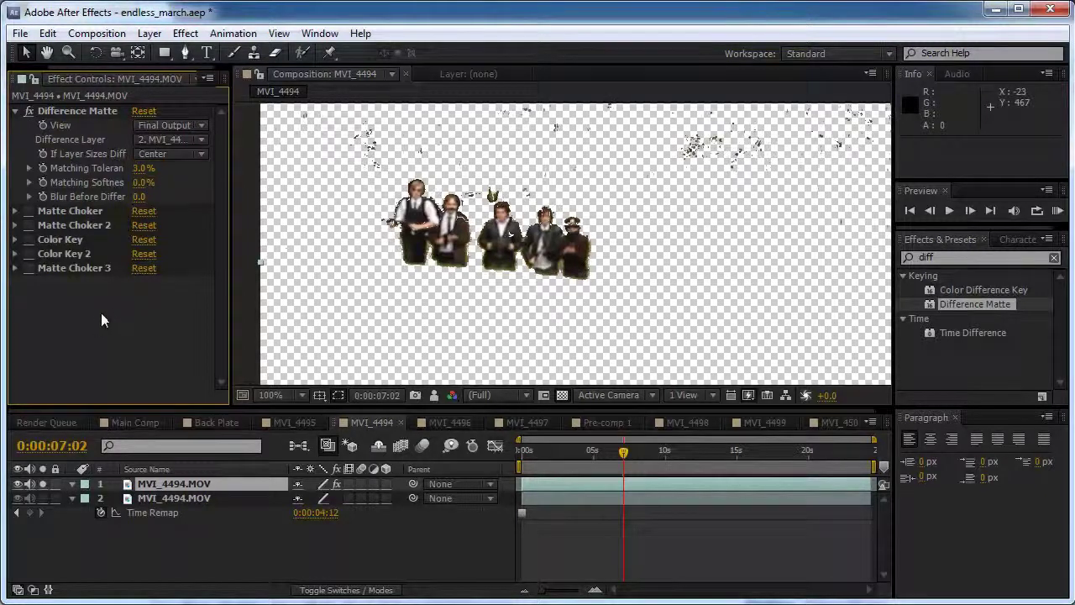
Enable the first Matte Choker on the upper MVI_4494.MOV layer and expand its settings
left_click(21, 210)
left_click(29, 211)
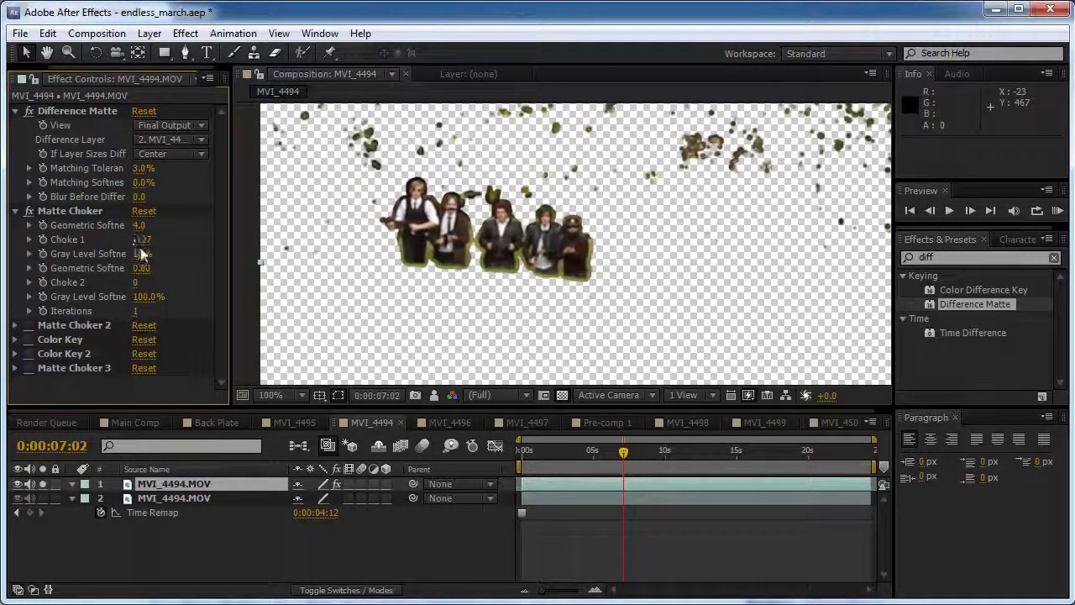
key("period")
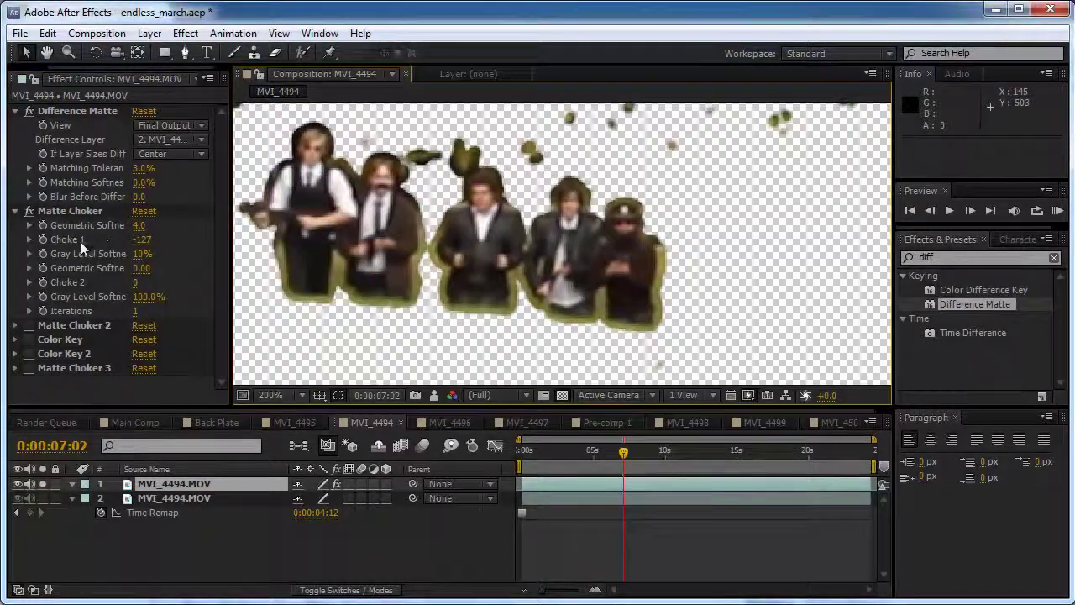
Try a Choke 1 value of 42 on the first Matte Choker and return it to -127
left_click(139, 242)
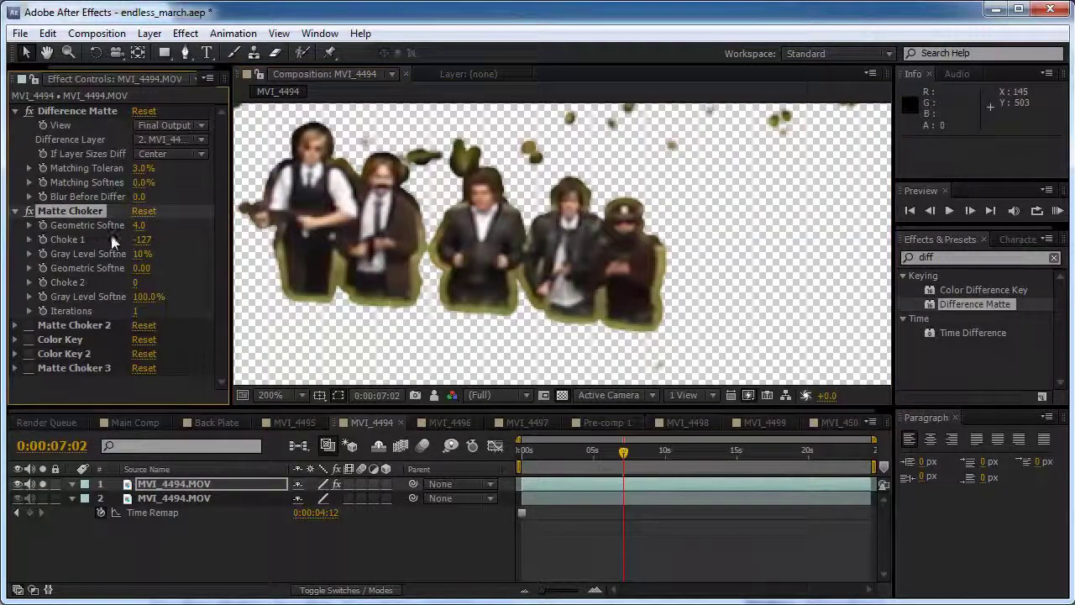
left_click_drag(139, 239, 209, 240)
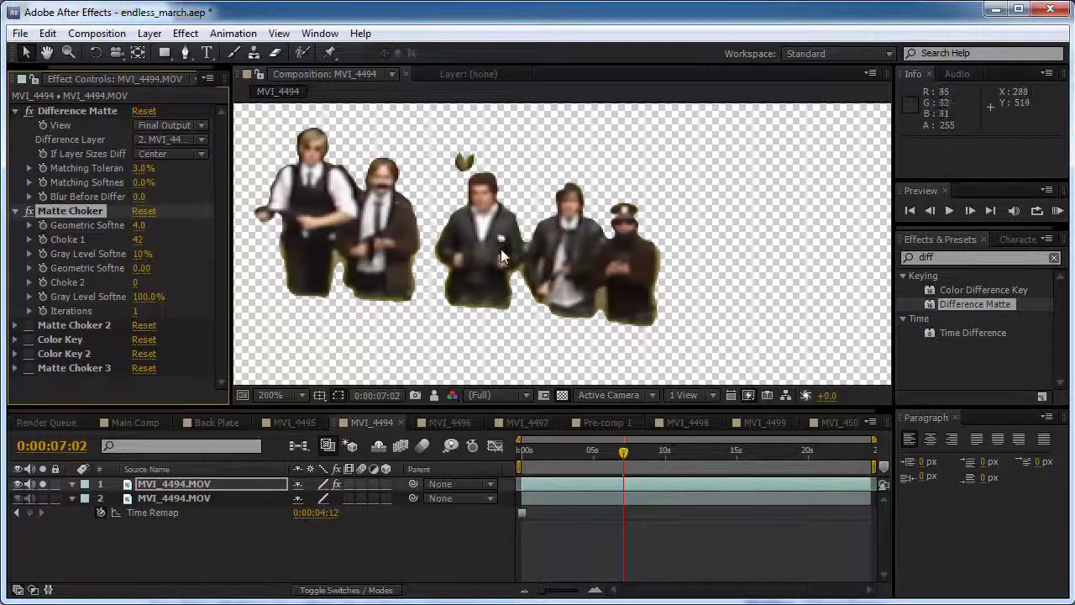
scroll(501, 249, "up", 2)
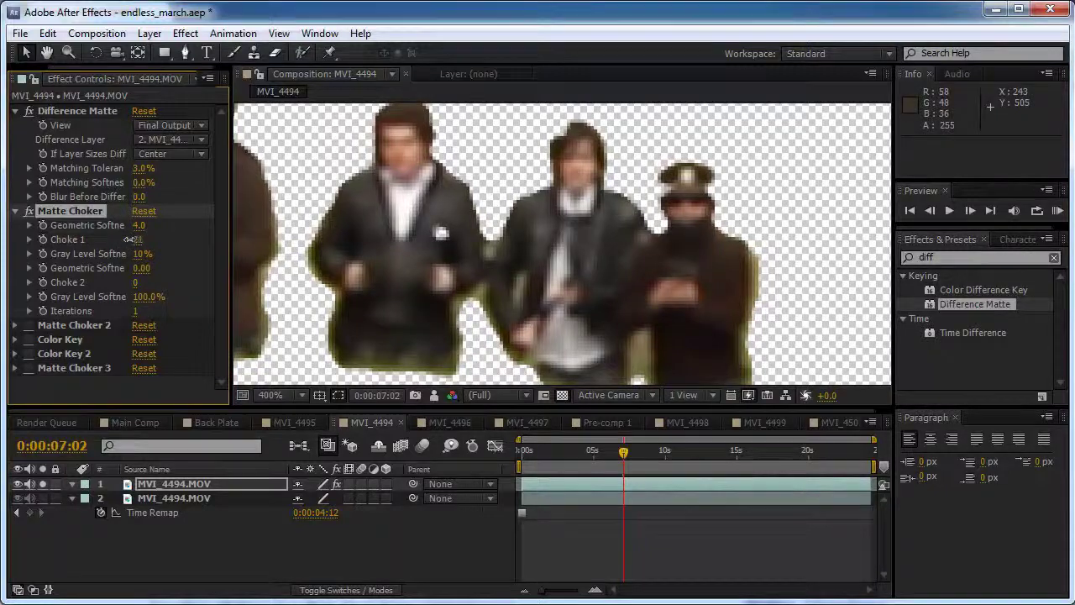
left_click_drag(132, 239, 63, 245)
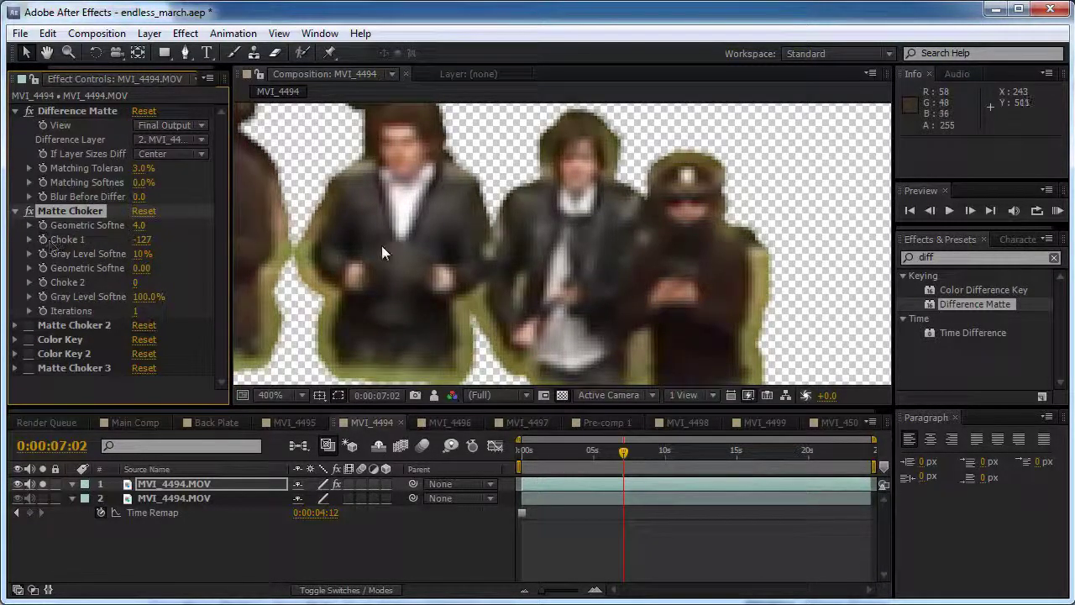
scroll(388, 245, "down", 3)
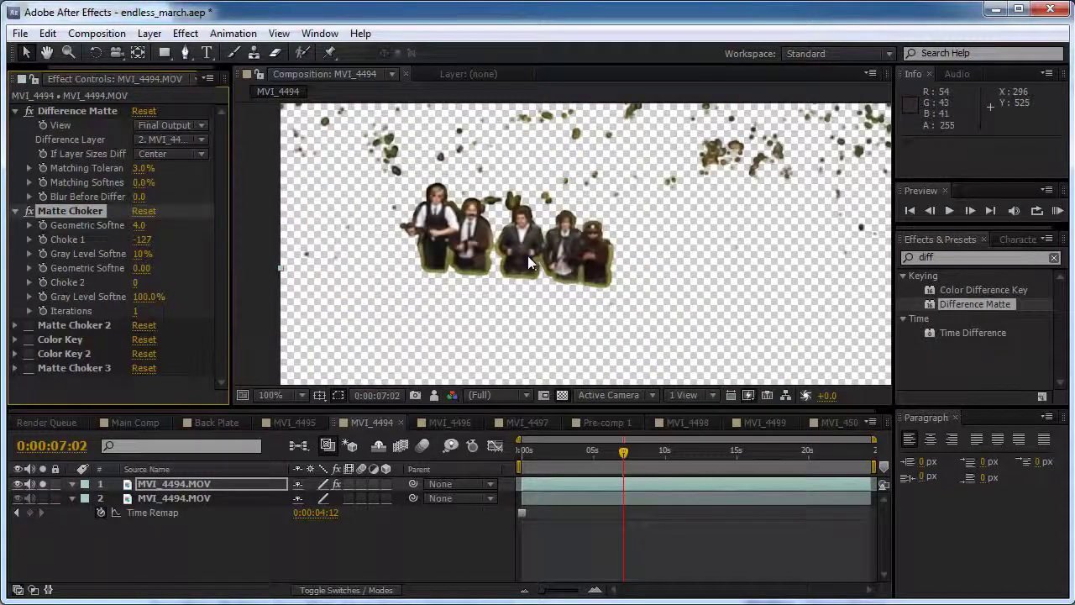
Enable Matte Choker 2 on the upper layer and expand its settings
left_click(16, 326)
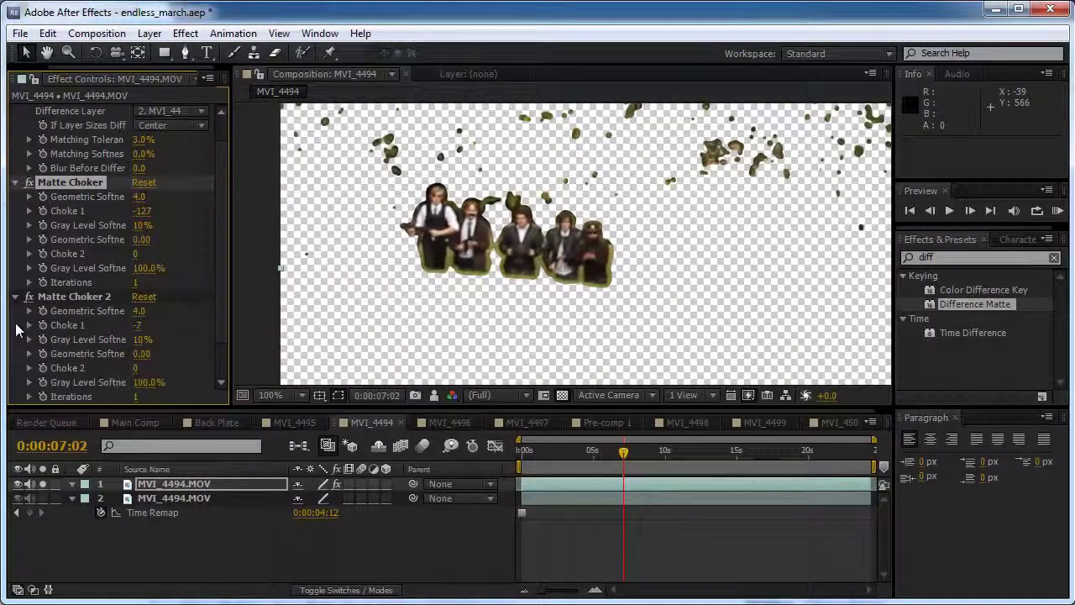
scroll(79, 310, "down", 1)
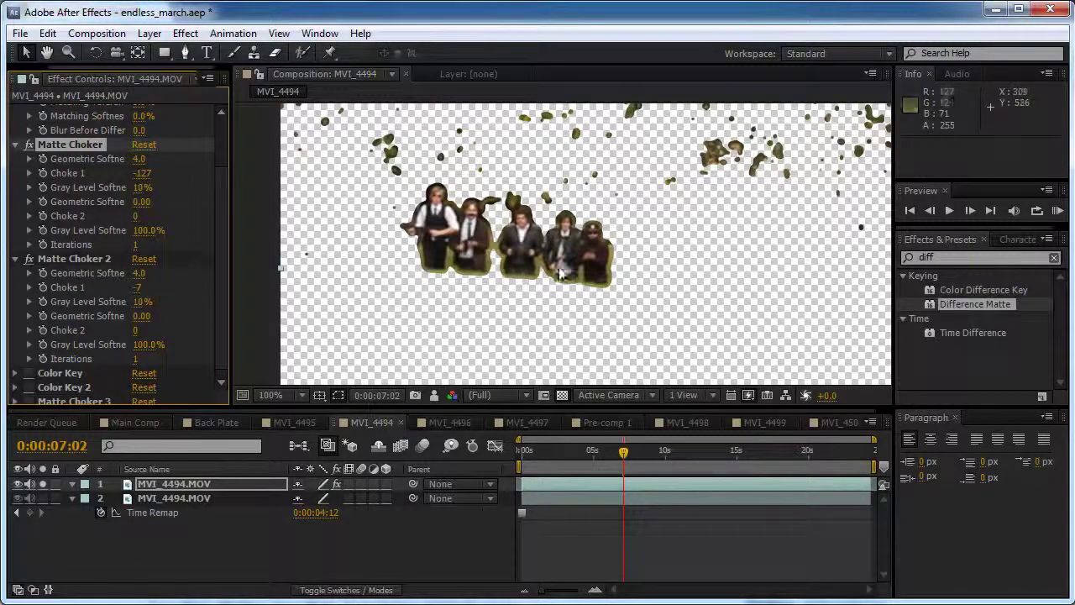
key("period")
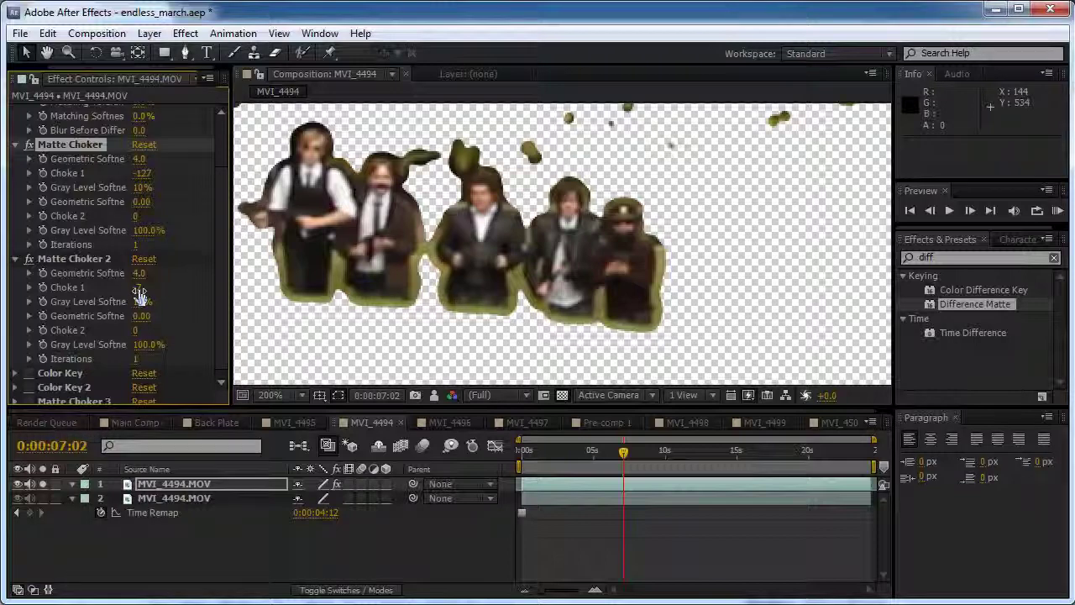
Examine the matte around the marchers at 0:00:08:03, 0:00:13:20 and 0:00:17:03 and review both Matte Chokers' settings
left_click_drag(623, 451, 644, 452)
left_click_drag(474, 283, 569, 329)
scroll(571, 328, "down", 1)
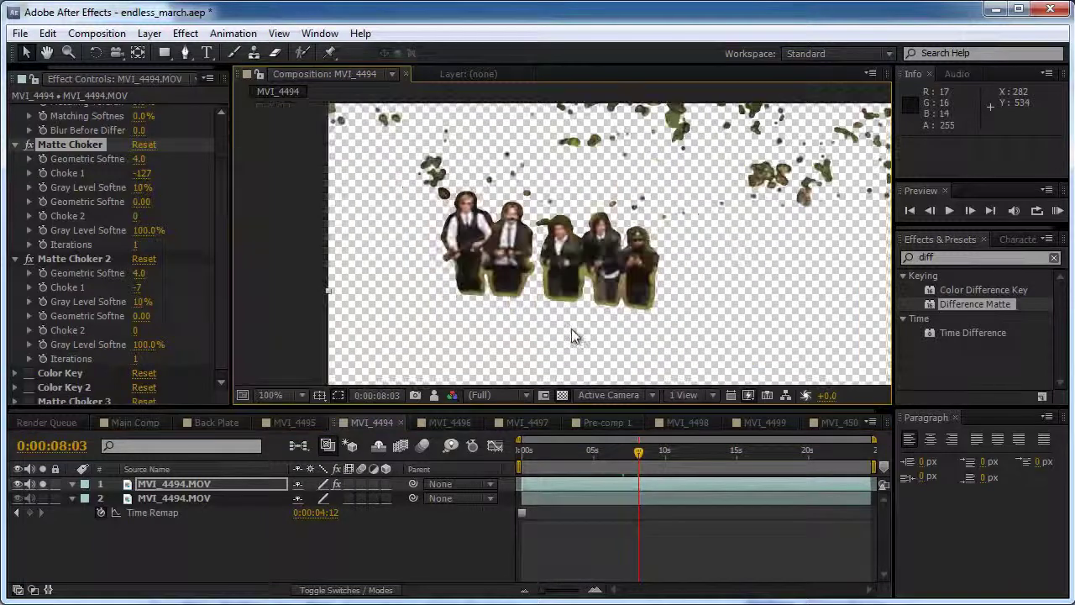
left_click(720, 451)
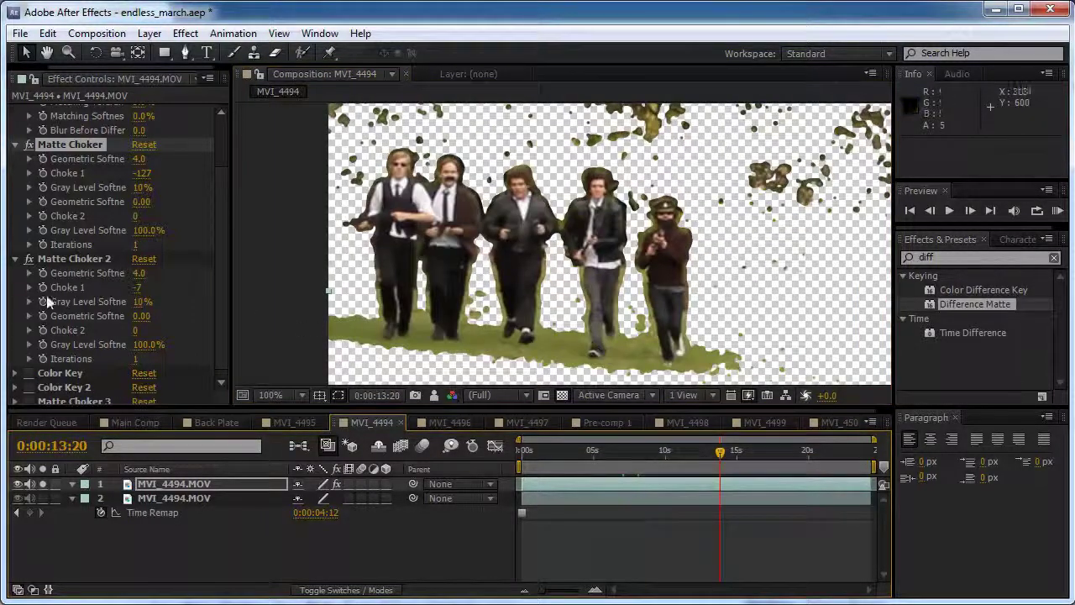
scroll(108, 314, "up", 2)
scroll(107, 314, "down", 1)
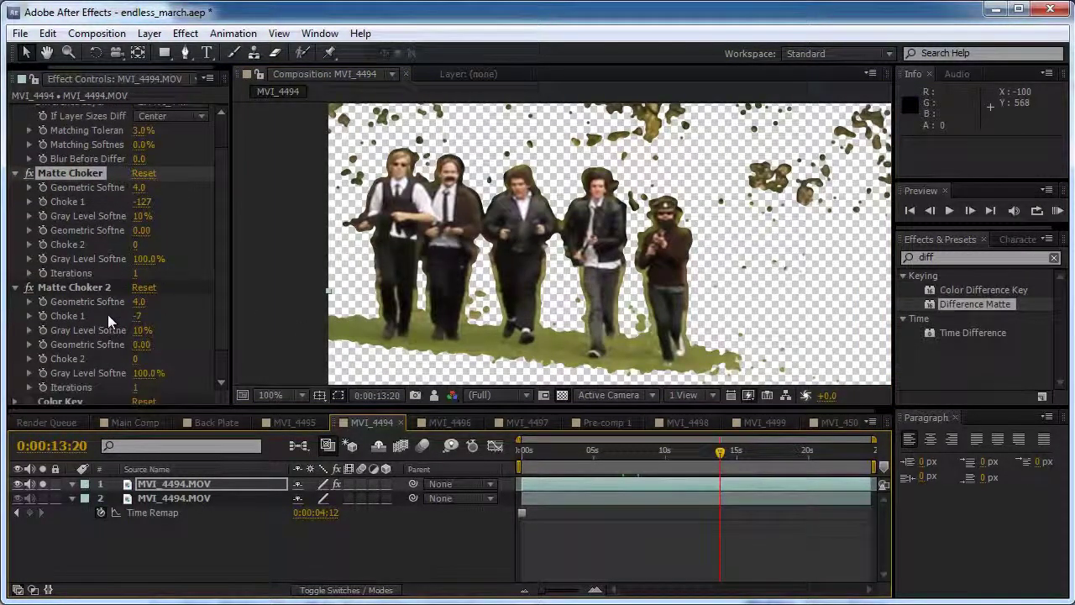
scroll(488, 304, "down", 1)
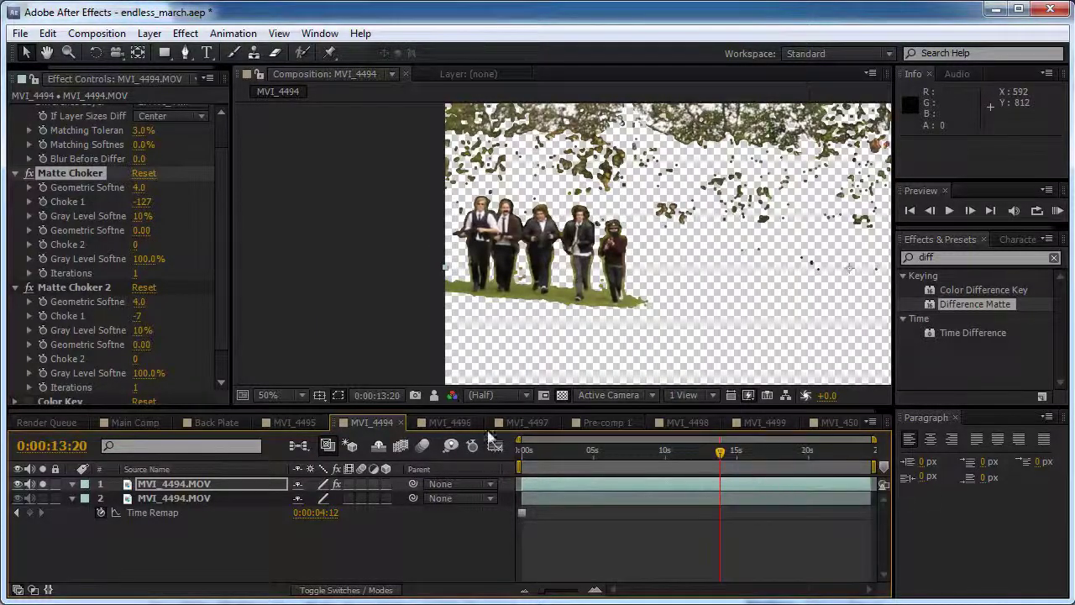
scroll(95, 299, "up", 1)
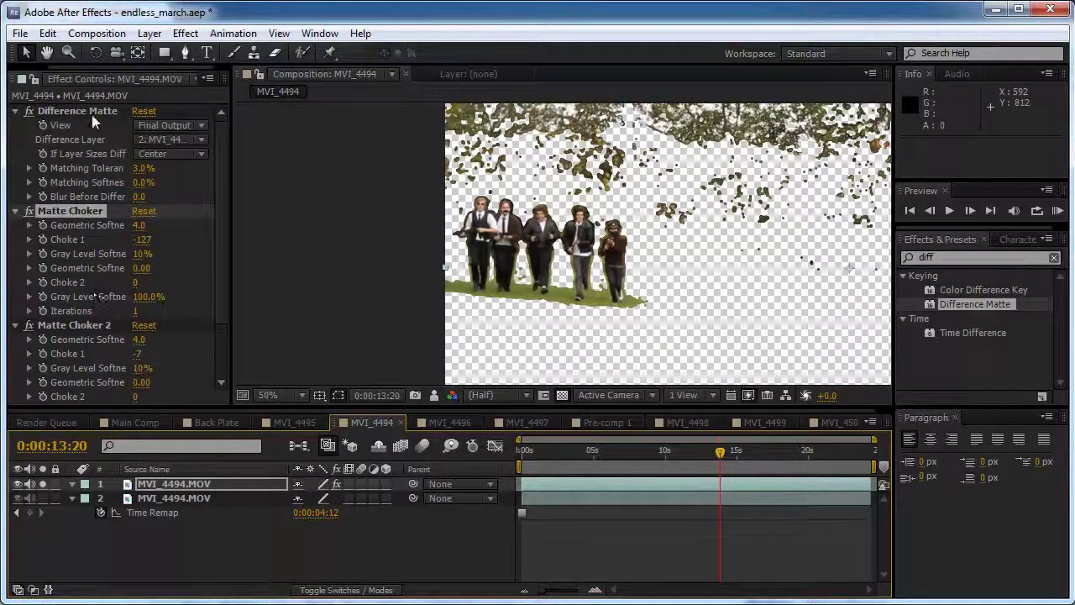
scroll(81, 324, "down", 2)
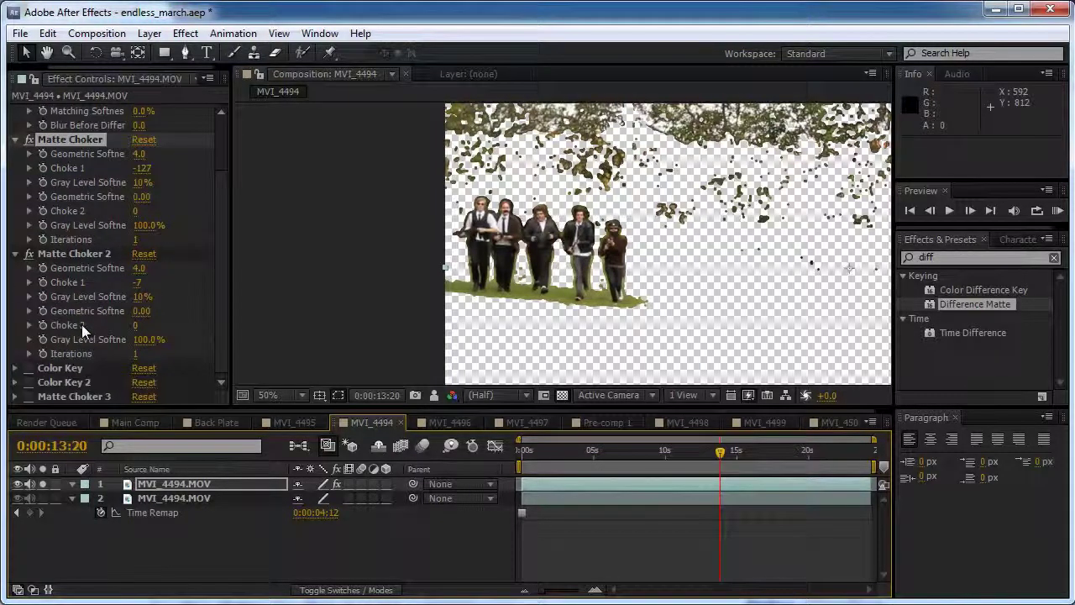
left_click(767, 446)
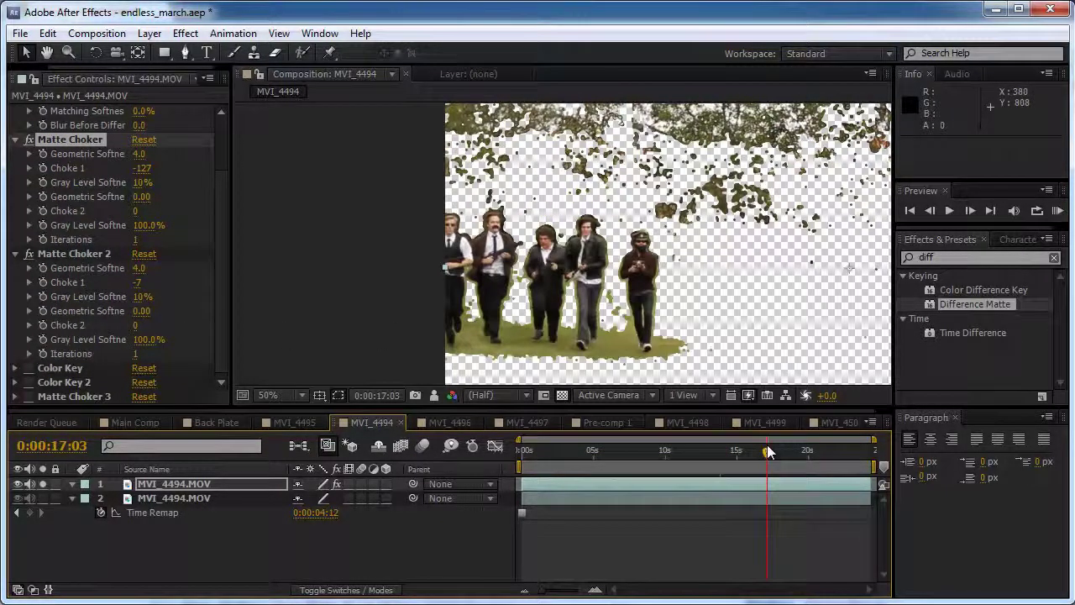
left_click_drag(555, 320, 533, 285)
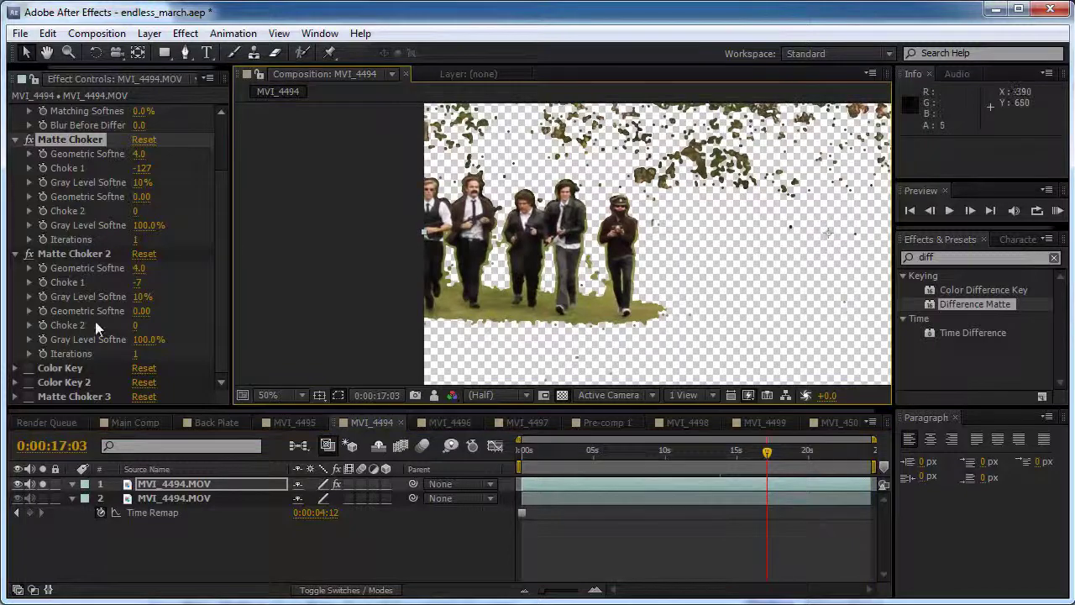
key("period")
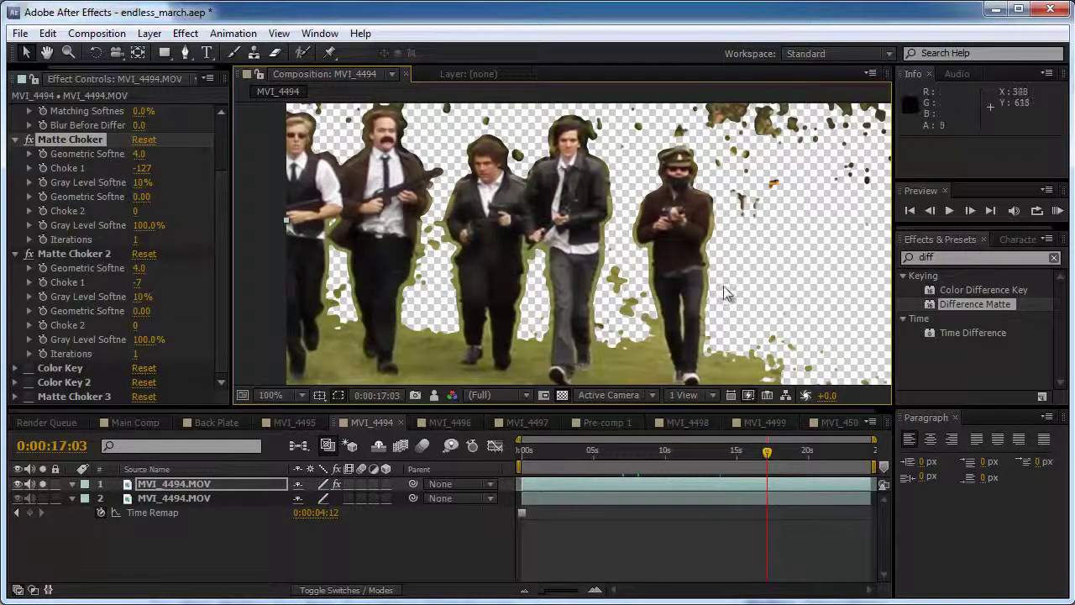
Enable Color Key and Color Key 2 on the upper layer to key out the grass around the marchers' feet
left_click(16, 369)
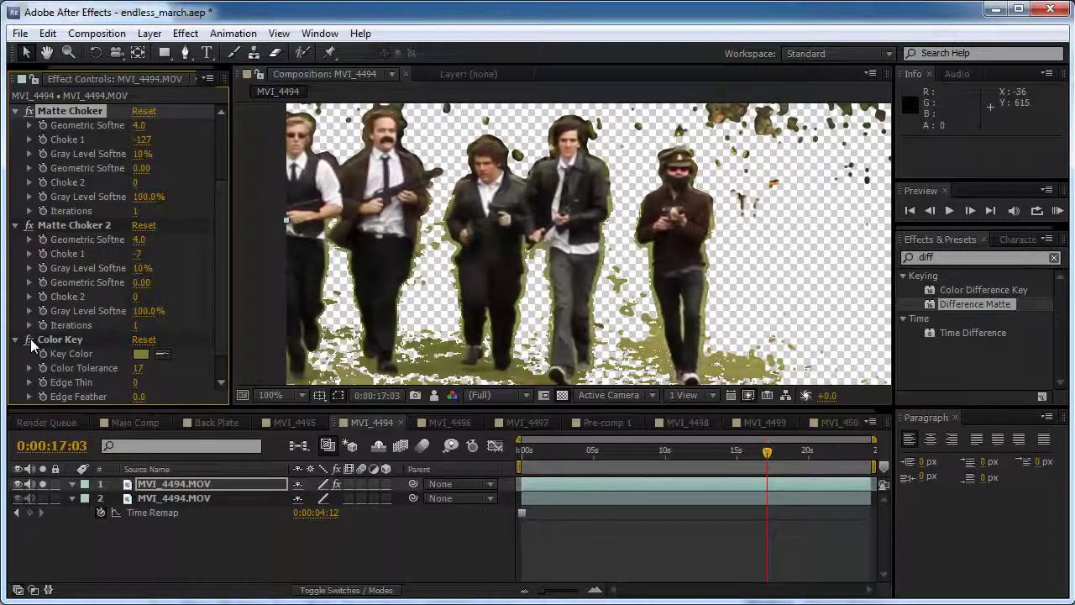
left_click_drag(667, 334, 736, 280)
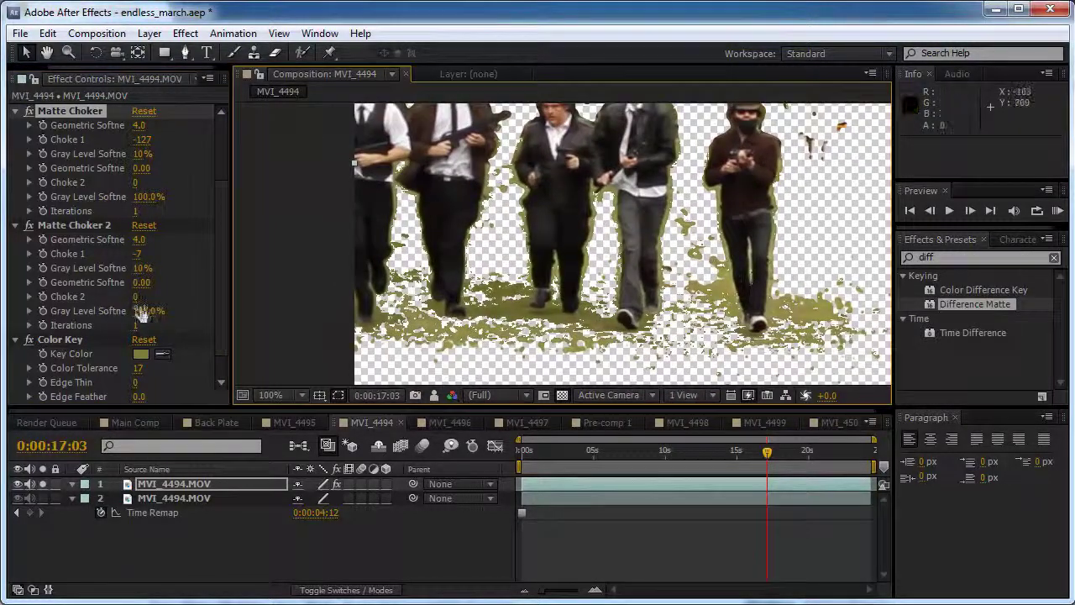
scroll(139, 308, "down", 2)
left_click(30, 382)
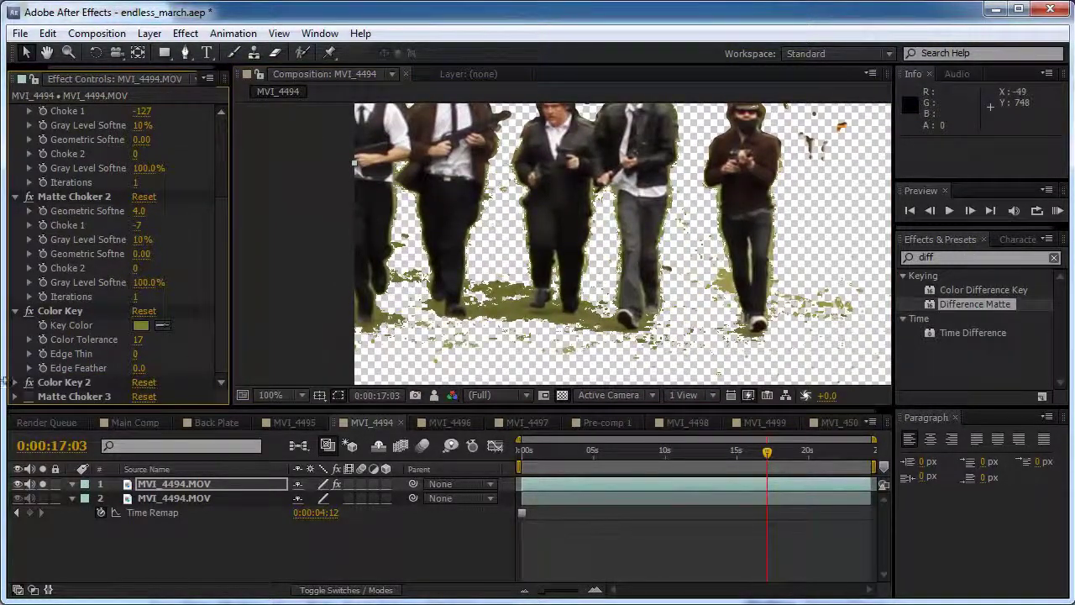
left_click(14, 383)
scroll(94, 381, "down", 1)
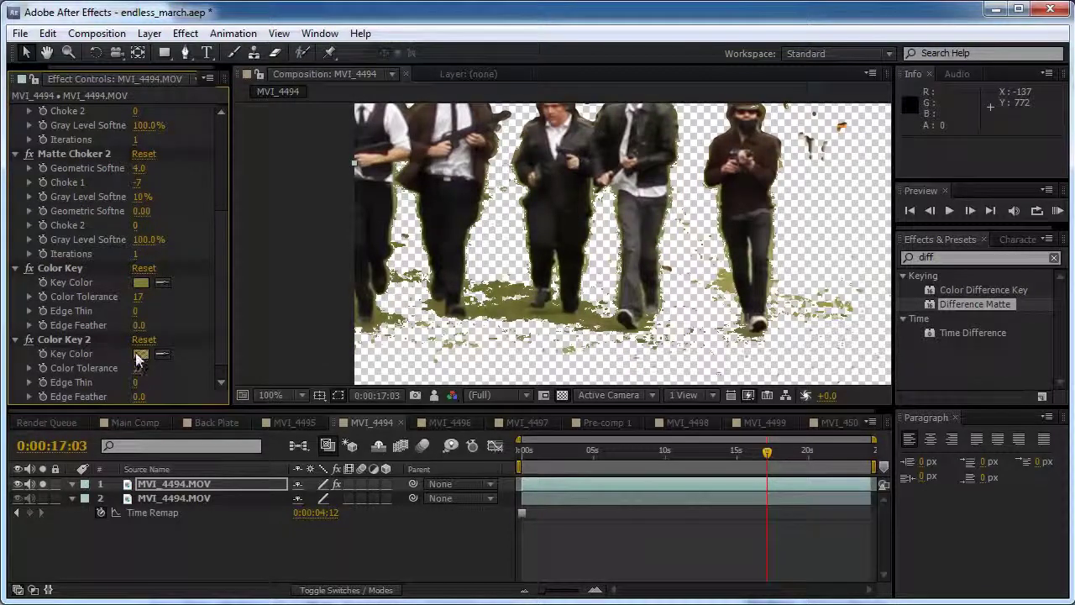
left_click_drag(451, 276, 384, 298)
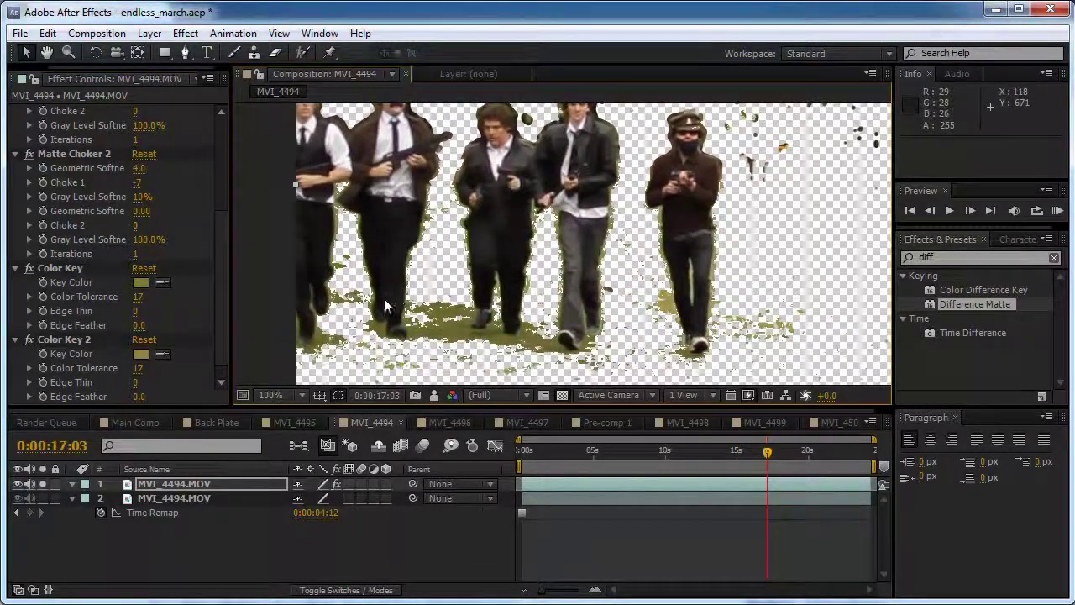
Expand Matte Choker 3 and enable it on the upper layer to clean up the remaining specks
scroll(159, 336, "down", 1)
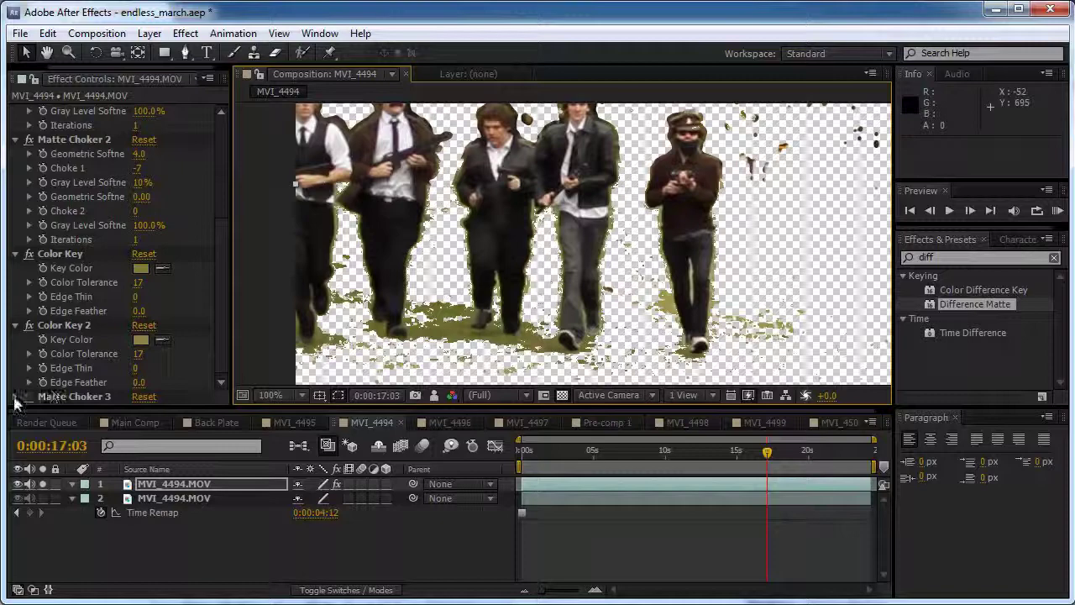
left_click(14, 397)
scroll(70, 369, "down", 2)
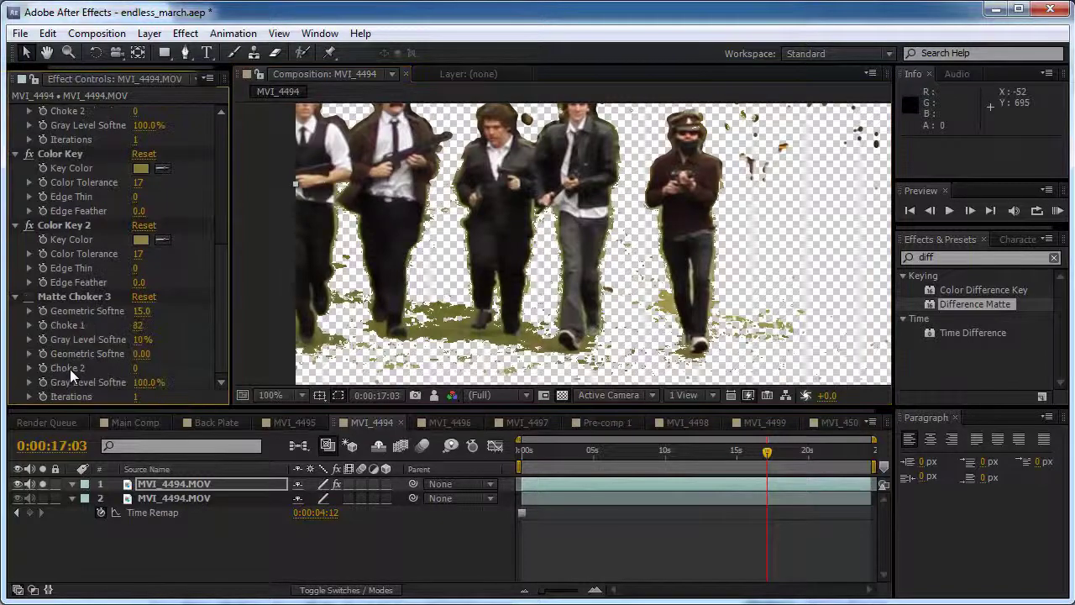
left_click(29, 297)
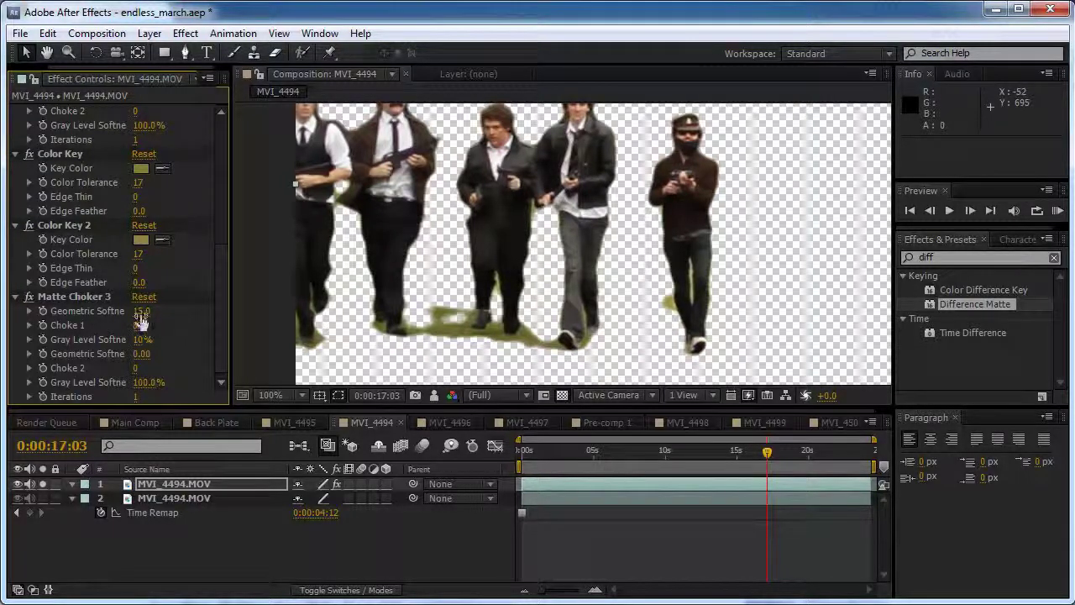
Compare the marchers' edges with Matte Choker 3 switched off and on at 0:00:17:03
left_click_drag(402, 244, 346, 243)
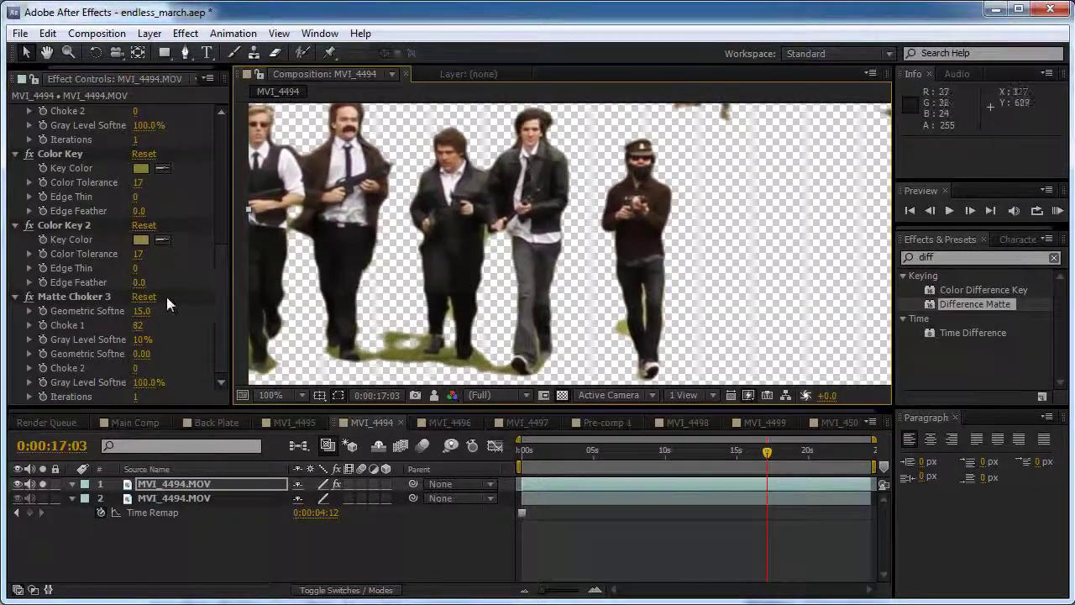
left_click(29, 297)
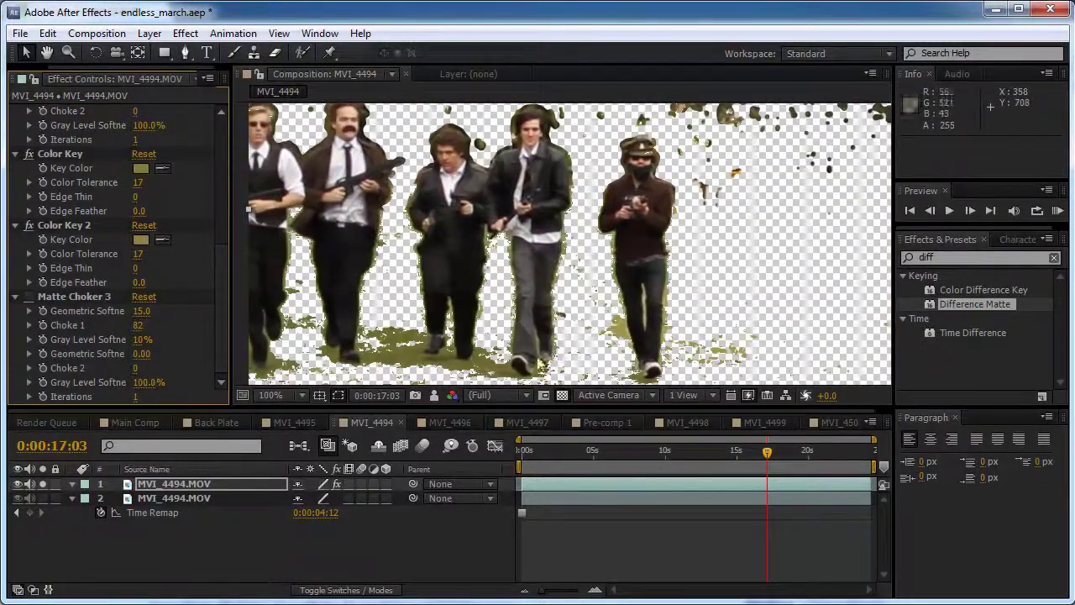
left_click(29, 298)
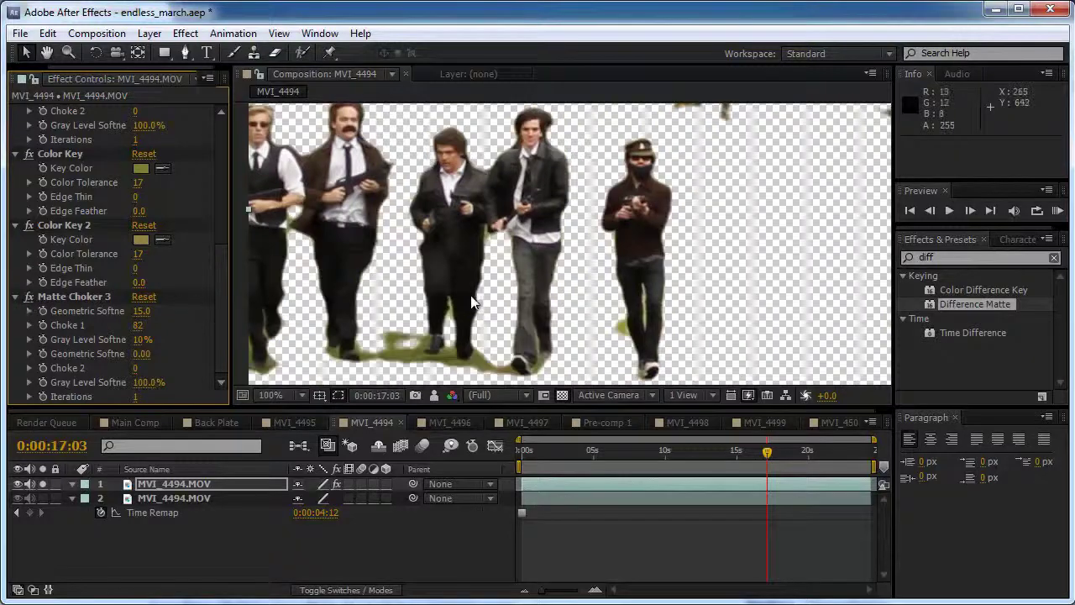
scroll(473, 302, "down", 2)
scroll(473, 302, "up", 2)
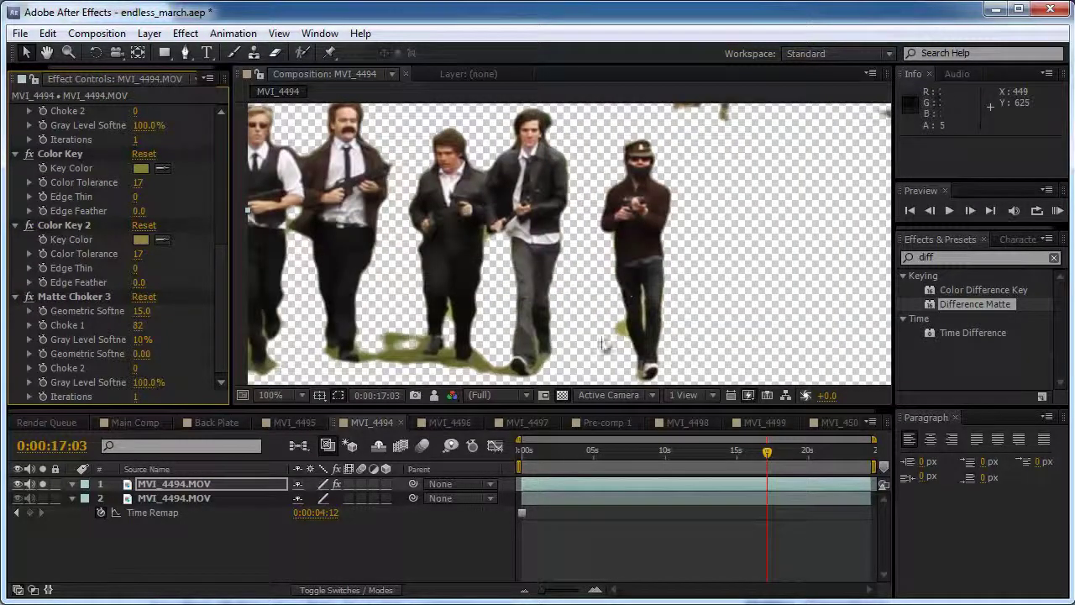
Solo the frozen background layer to check it with and without the marchers, and isolate the keyed layer again at 0:00:04:22
left_click(42, 497)
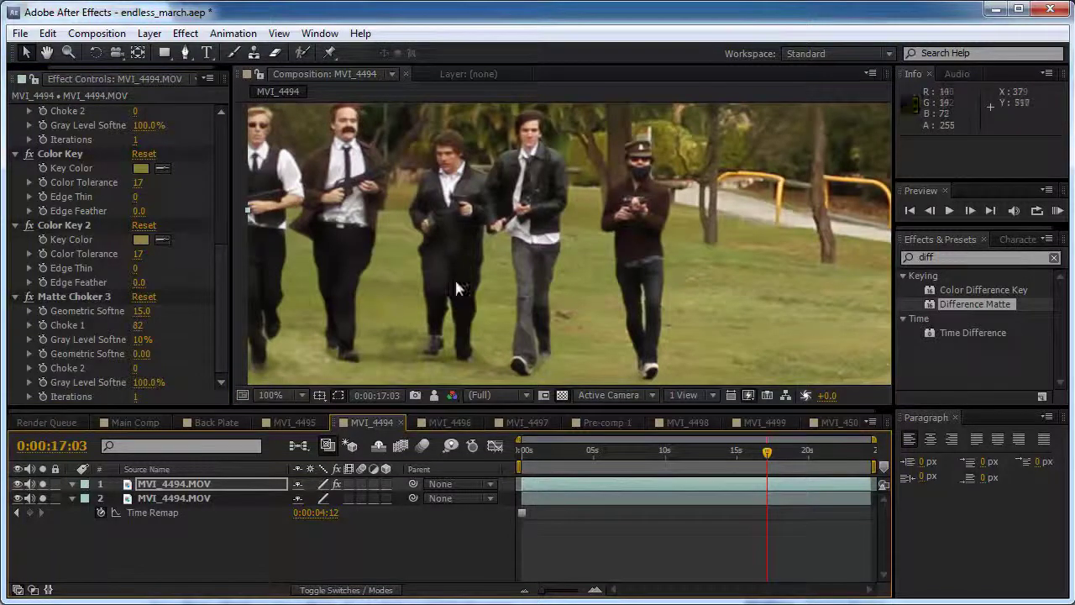
left_click(42, 485)
scroll(425, 287, "down", 2)
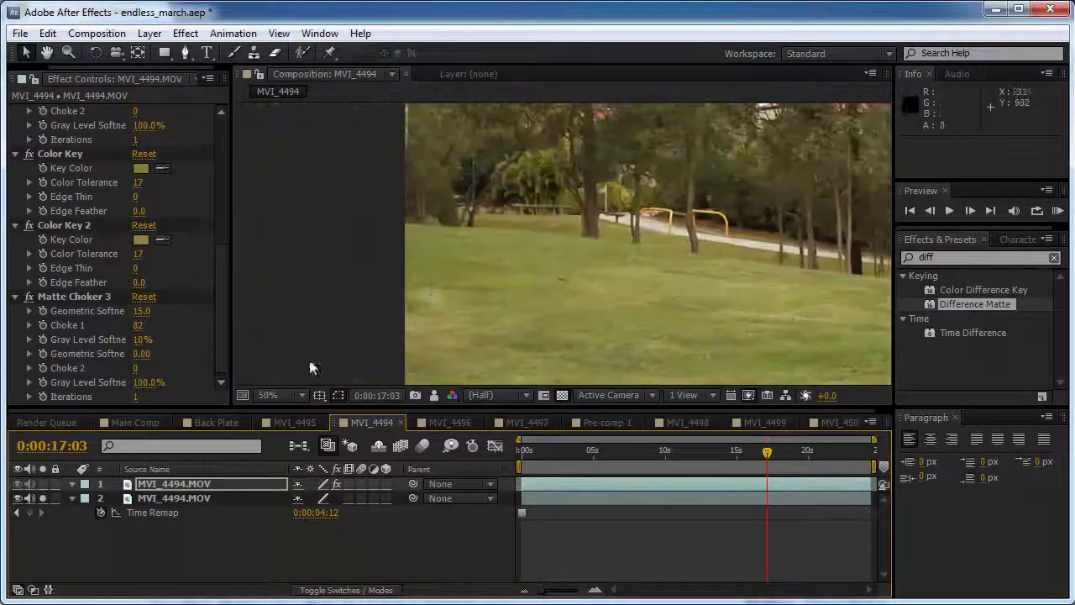
left_click(42, 485)
left_click(592, 455)
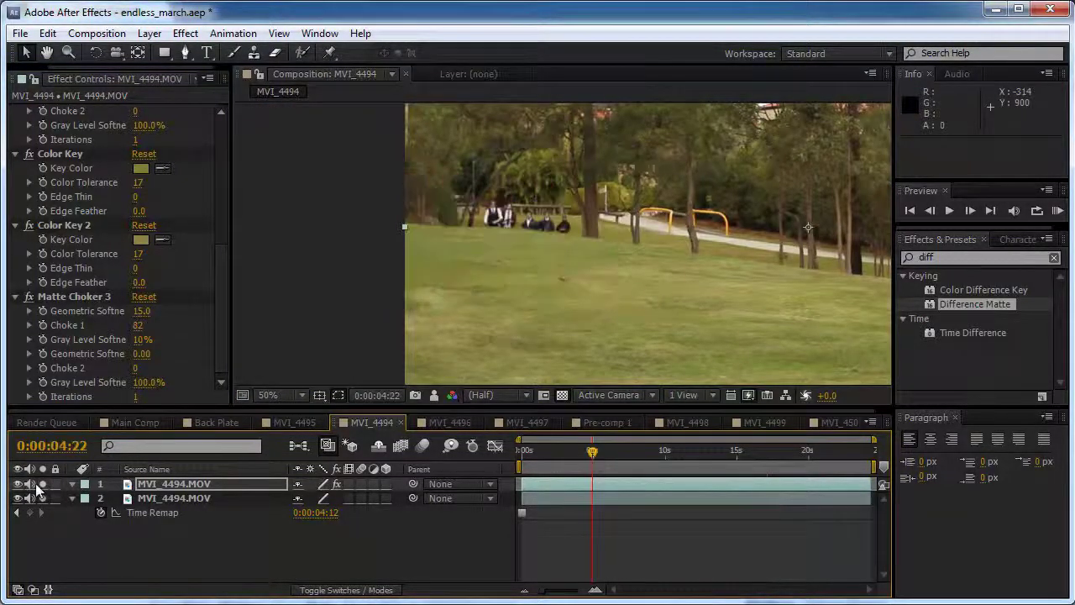
left_click(43, 499)
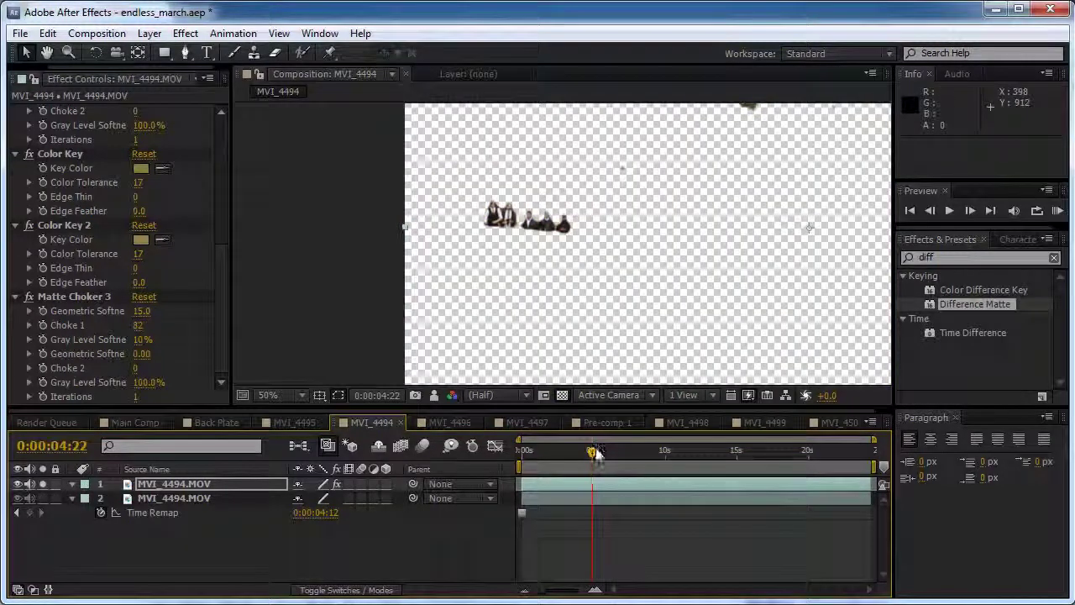
Scrub through the isolated keyed layer between about 0:00:04:02 and 0:00:23:15 to examine the marchers' edges and leftover background specks
left_click_drag(592, 452, 762, 455)
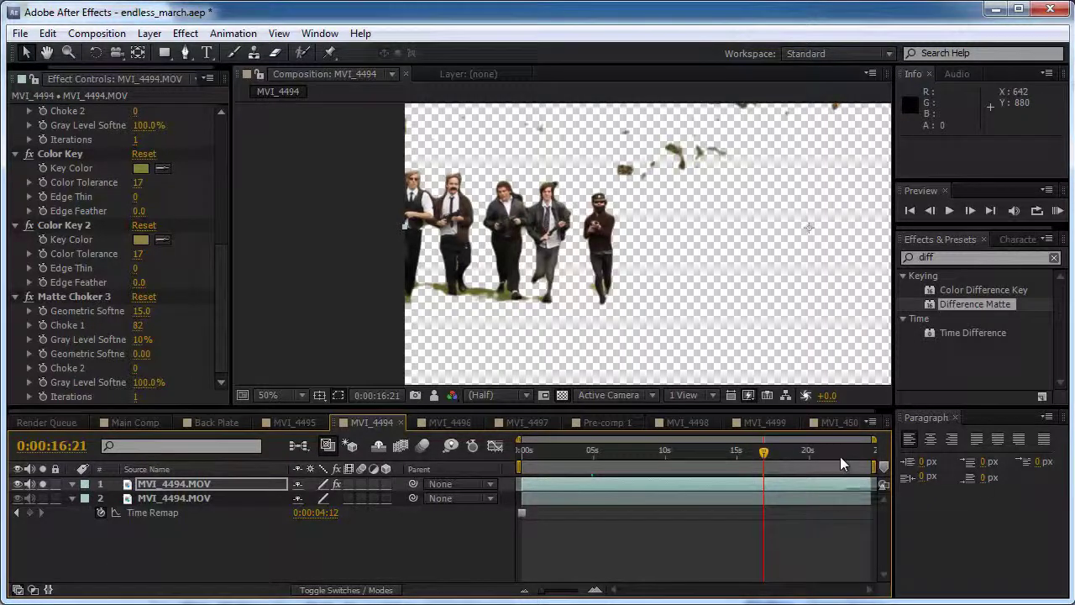
left_click_drag(840, 456, 851, 454)
left_click_drag(504, 285, 466, 274)
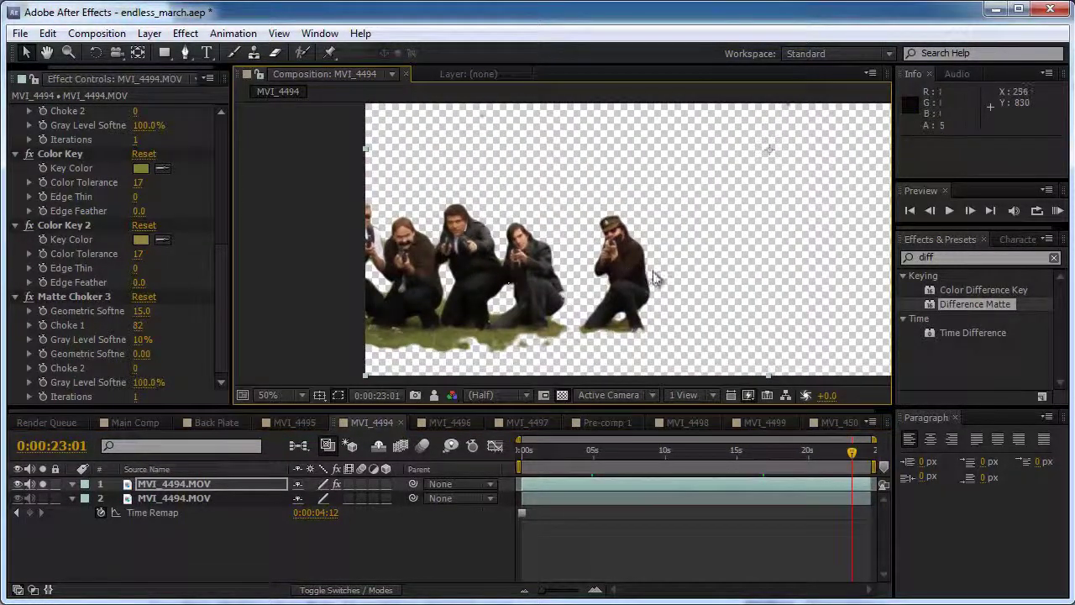
key("period")
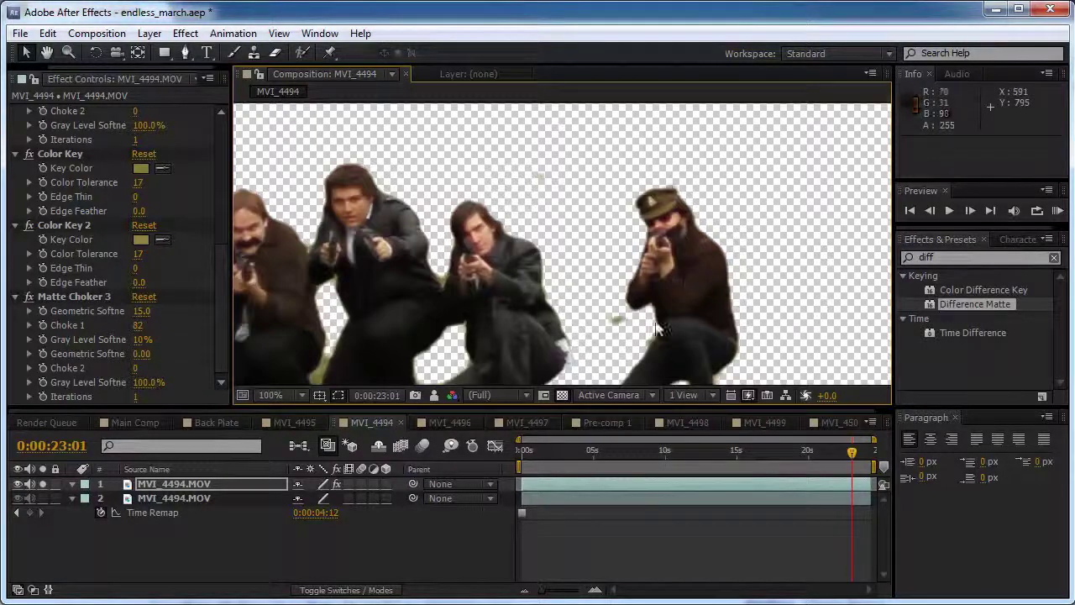
left_click_drag(566, 453, 581, 451)
key("comma")
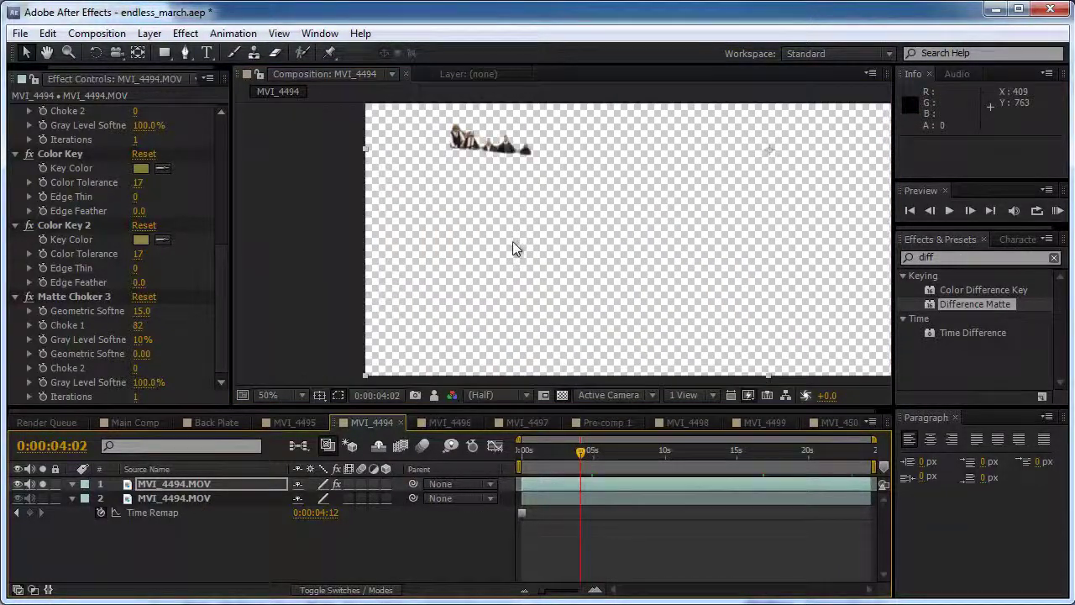
left_click(859, 455)
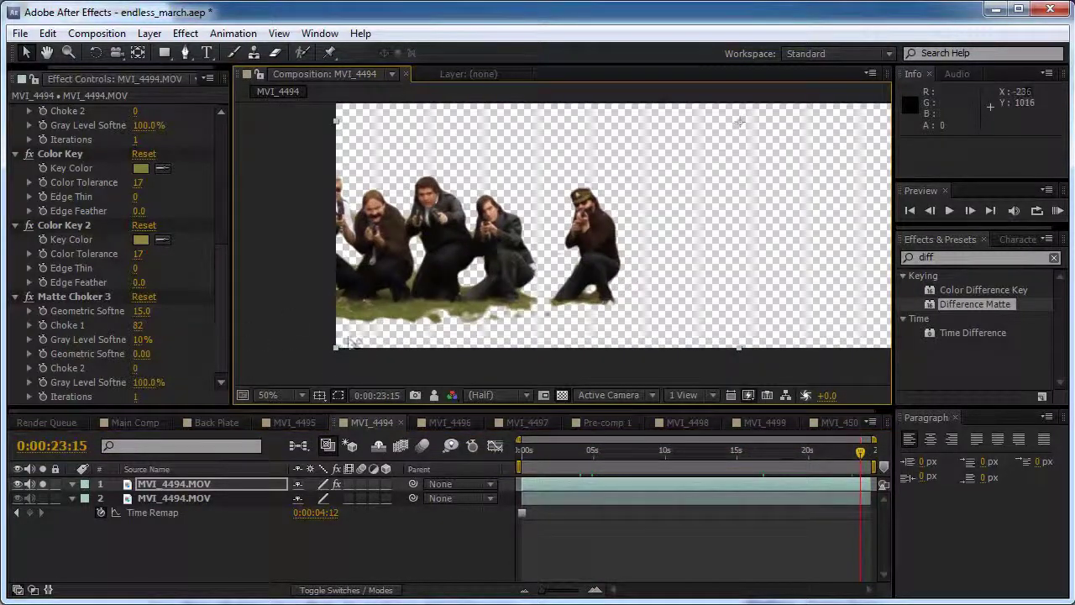
left_click(710, 452)
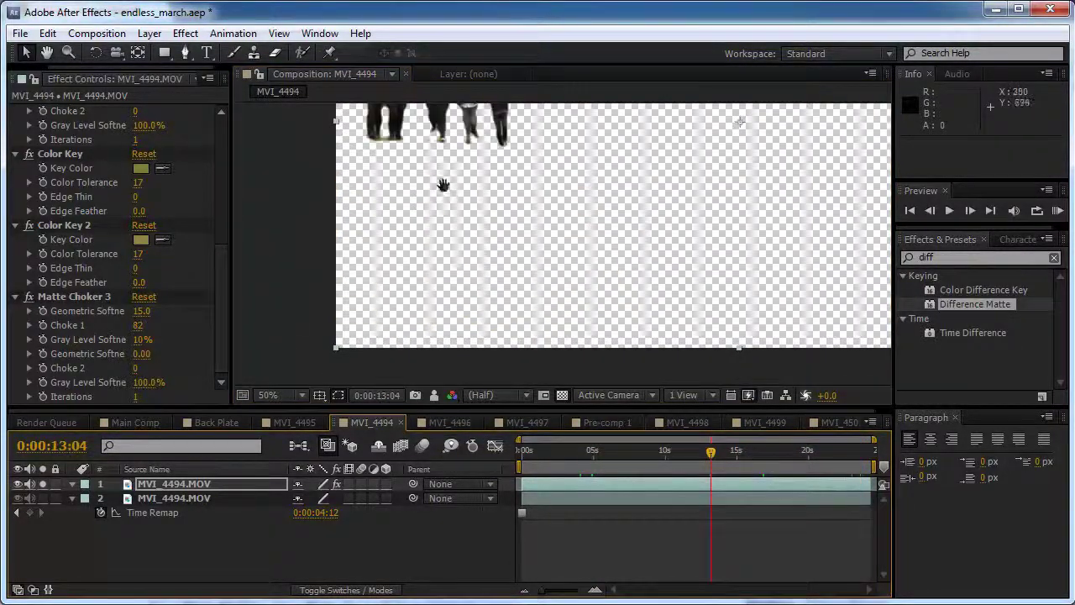
left_click_drag(443, 184, 487, 298)
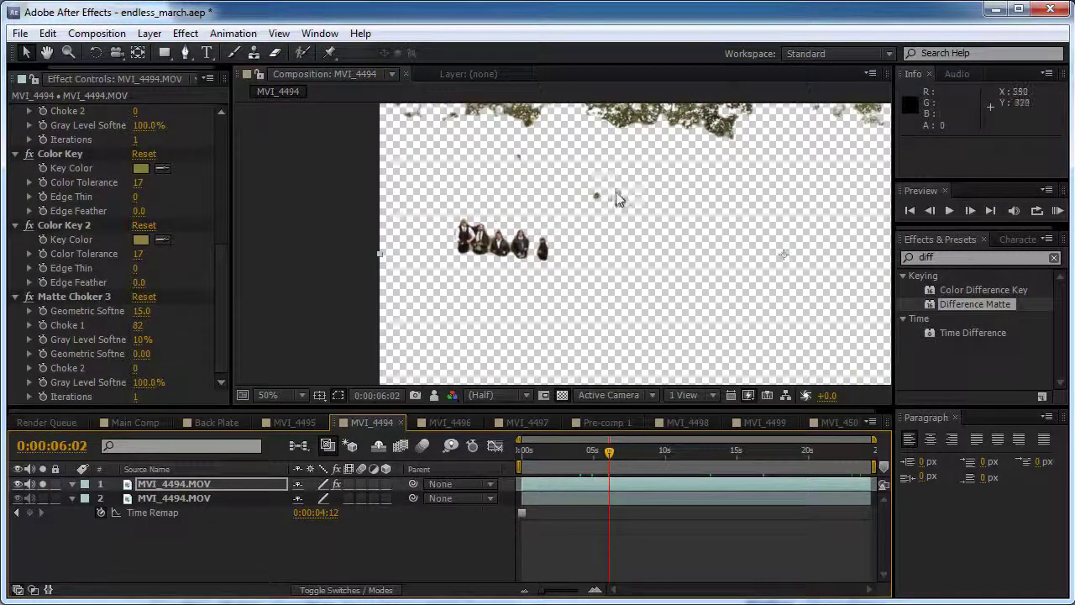
left_click_drag(687, 464, 797, 458)
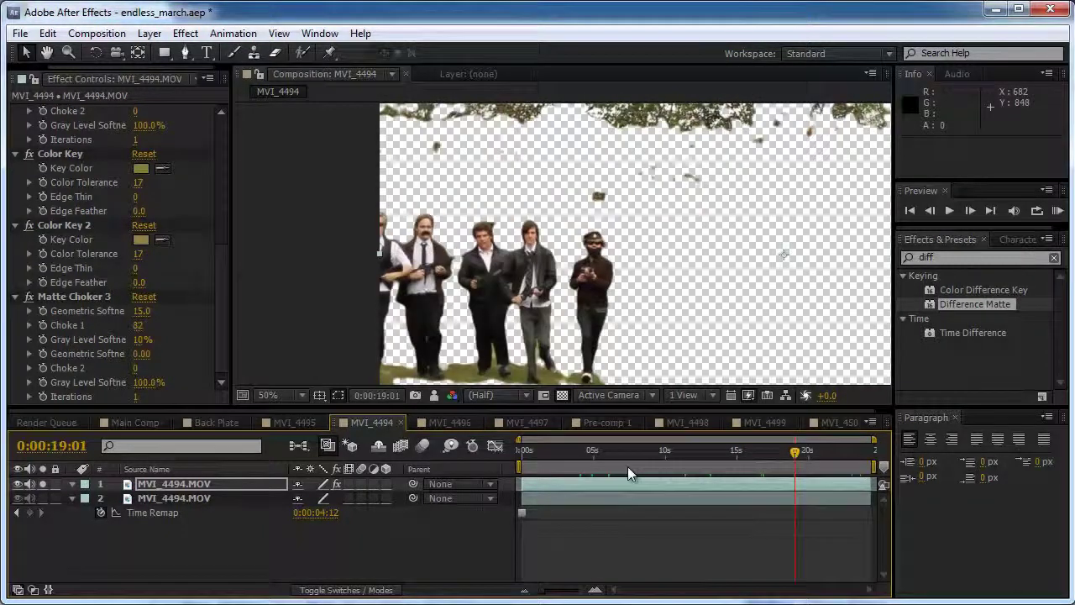
Draw a rectangular mask about 255 by 99 px around the distant marchers on the upper layer at 0:00:00:18 and enable Mask Path keyframing
left_click(532, 452)
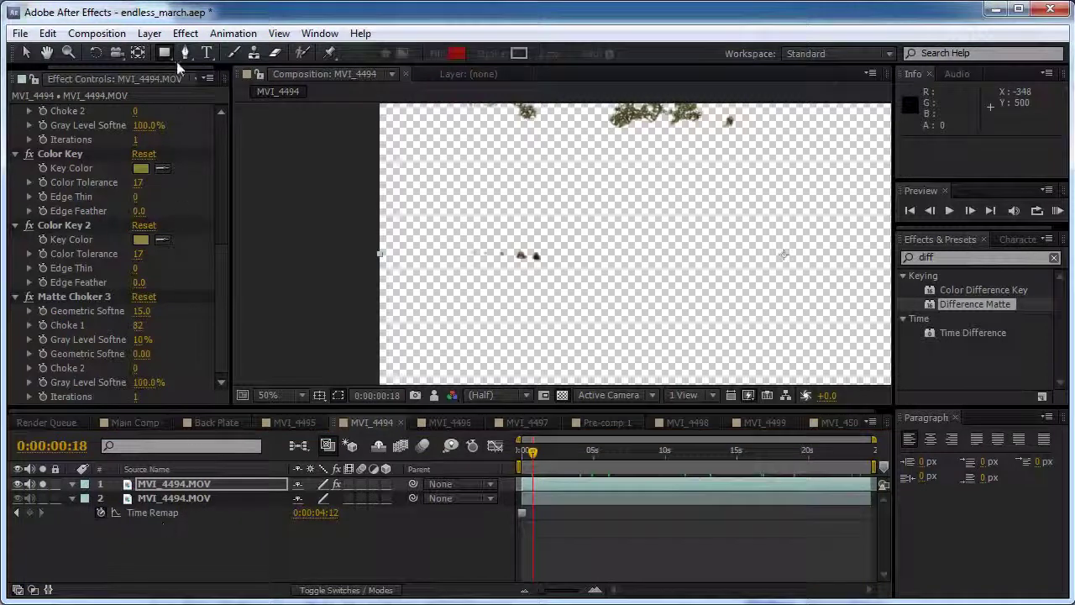
left_click(168, 485)
key("slash")
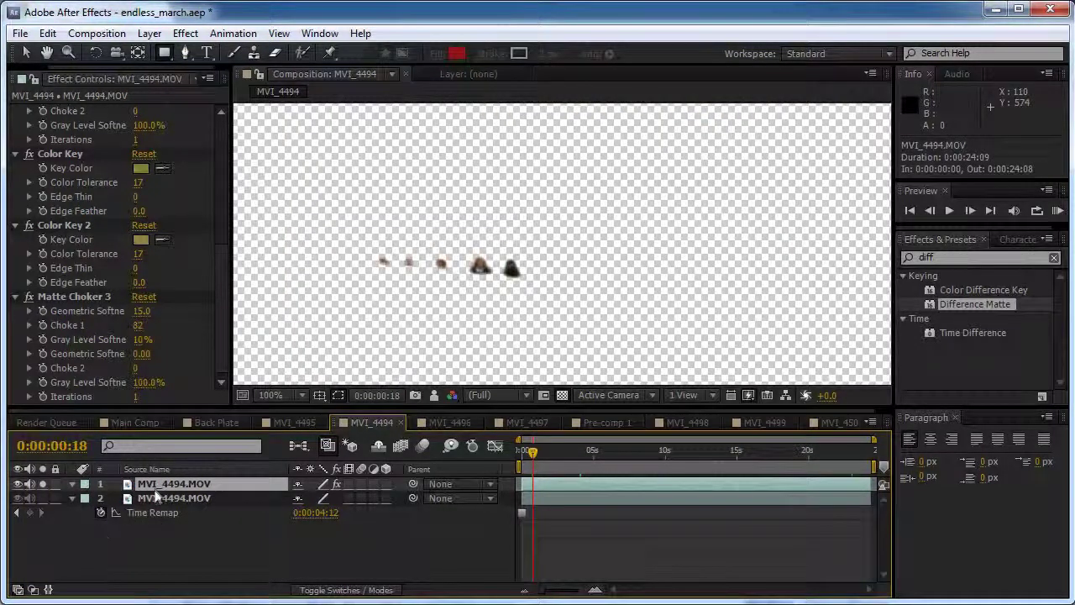
left_click_drag(548, 296, 334, 213)
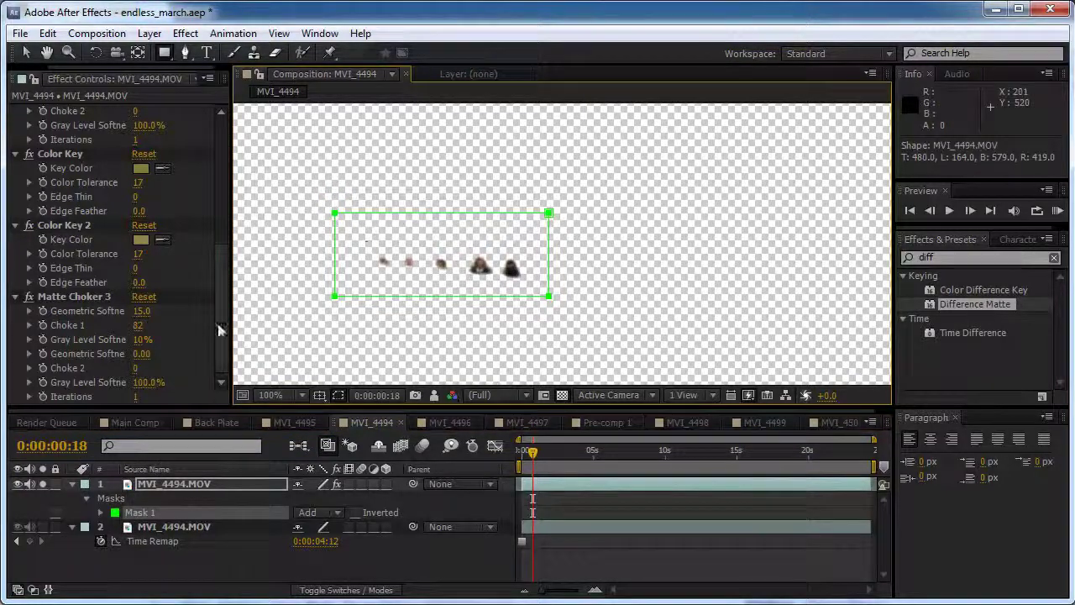
left_click(101, 514)
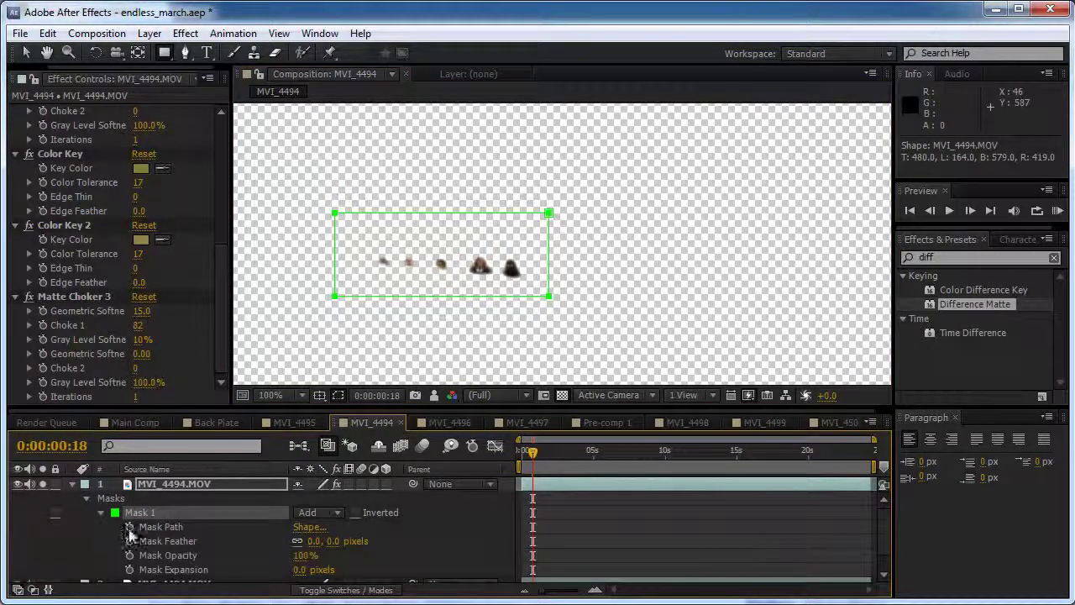
left_click(129, 526)
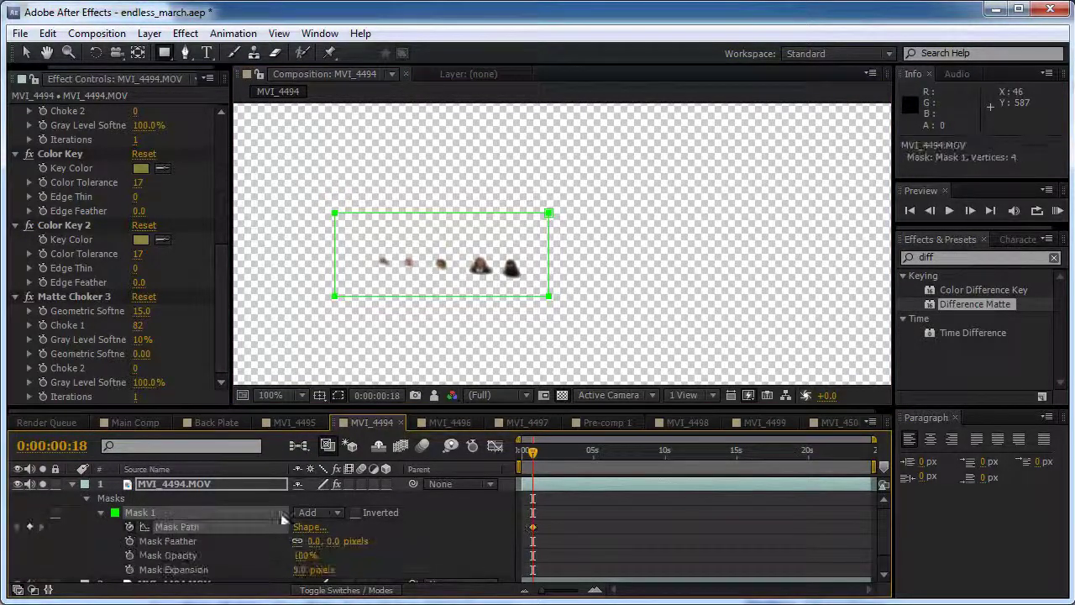
Reshape Mask 1 at 0:00:07:12 by moving its two upper corners and lower-left corner outward to enclose all five marchers
left_click(571, 453)
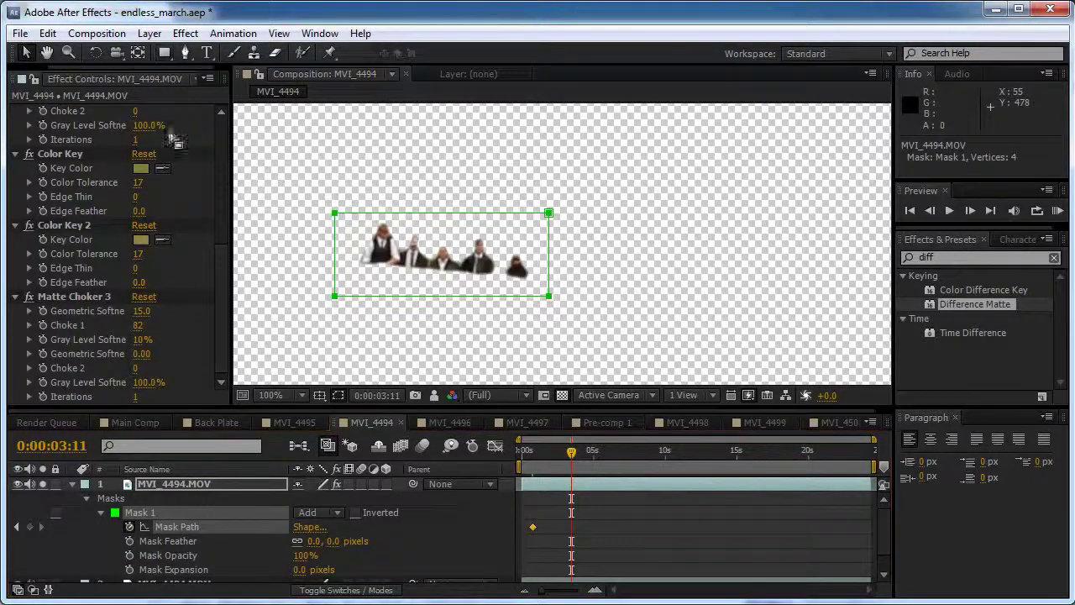
left_click(630, 453)
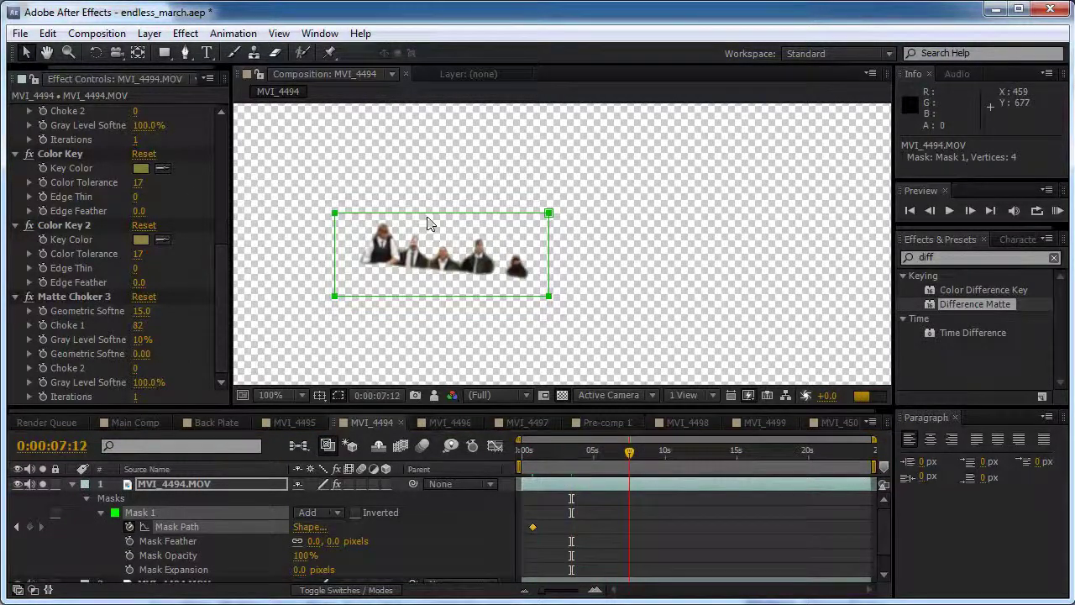
left_click_drag(336, 215, 291, 141)
left_click_drag(549, 216, 568, 190)
left_click_drag(334, 296, 281, 306)
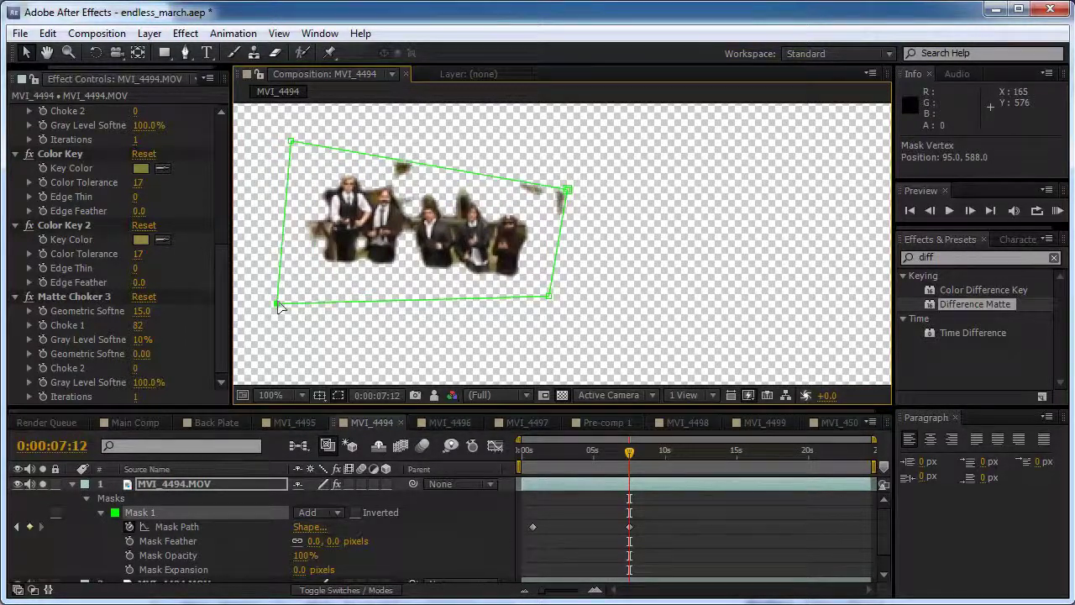
key("comma")
key("period")
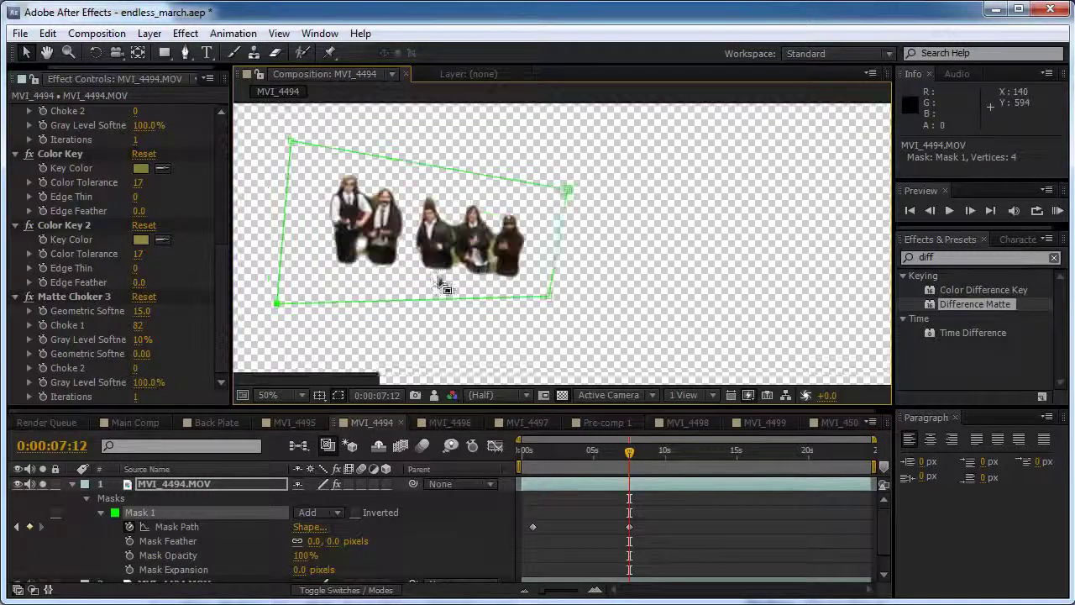
left_click_drag(568, 190, 587, 172)
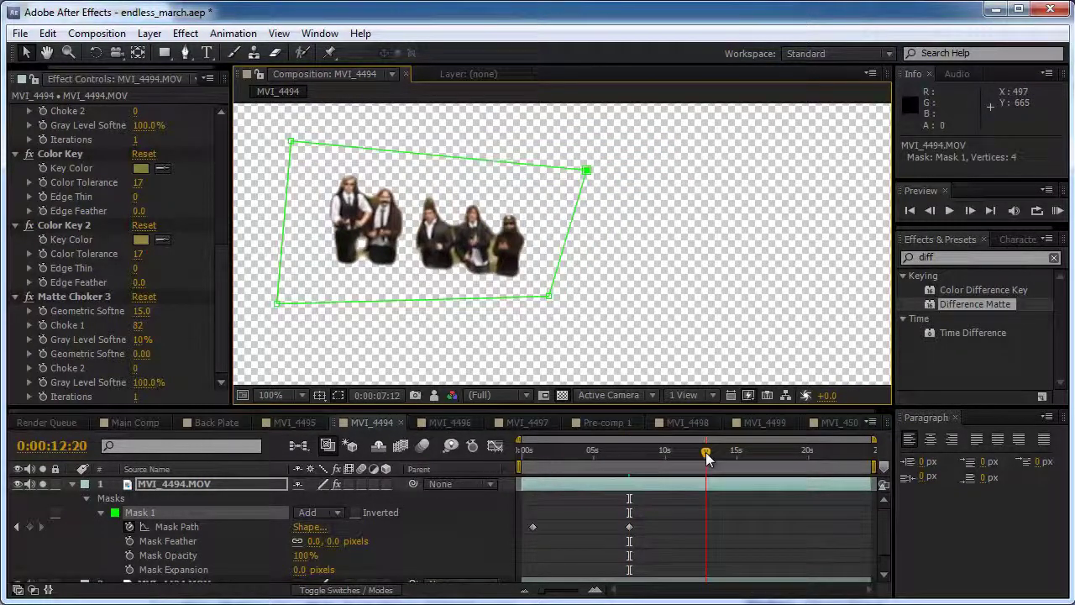
Move all four corners of Mask 1 outward at 0:00:12:20 to fit the full figures of the approaching marchers
key("comma")
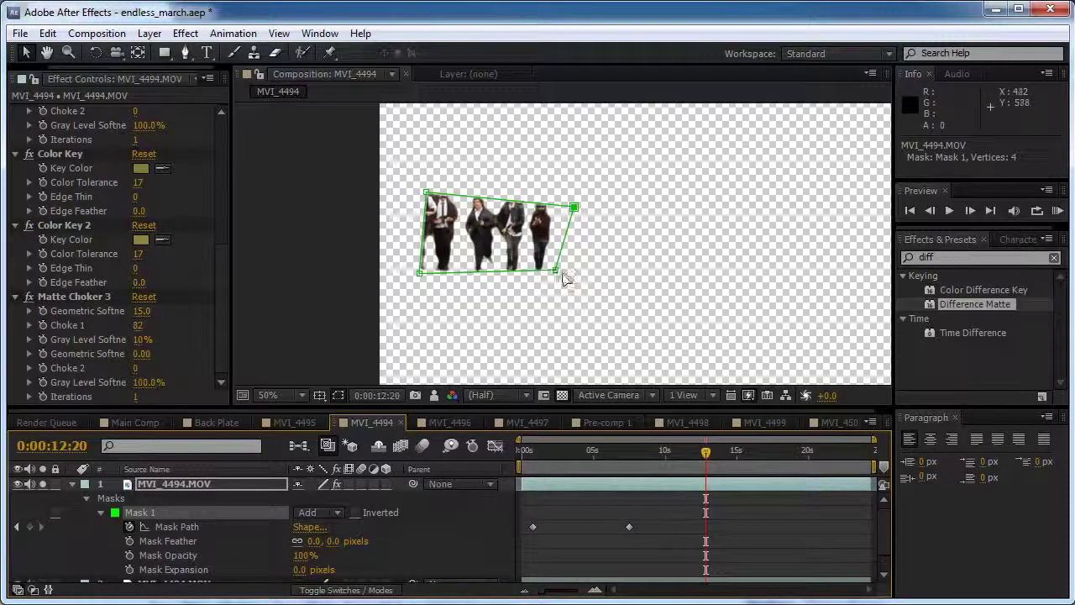
left_click_drag(556, 271, 572, 289)
left_click_drag(419, 273, 381, 283)
left_click_drag(424, 194, 387, 159)
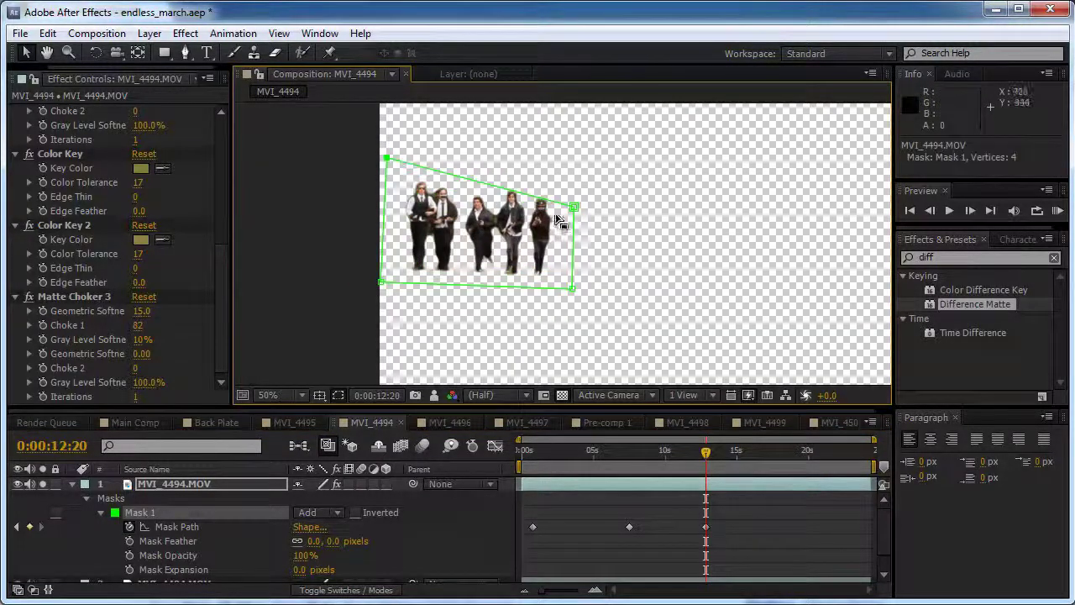
left_click_drag(574, 209, 582, 178)
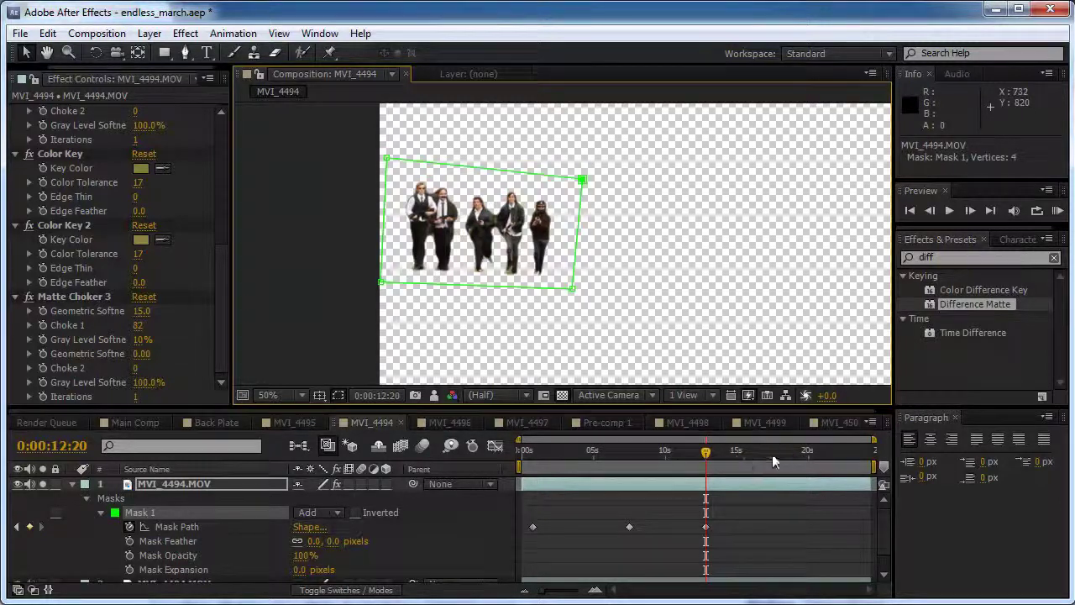
Enlarge Mask 1 at 0:00:18:05 around the closer marchers, extending its left corners beyond the frame edge
left_click_drag(724, 451, 785, 456)
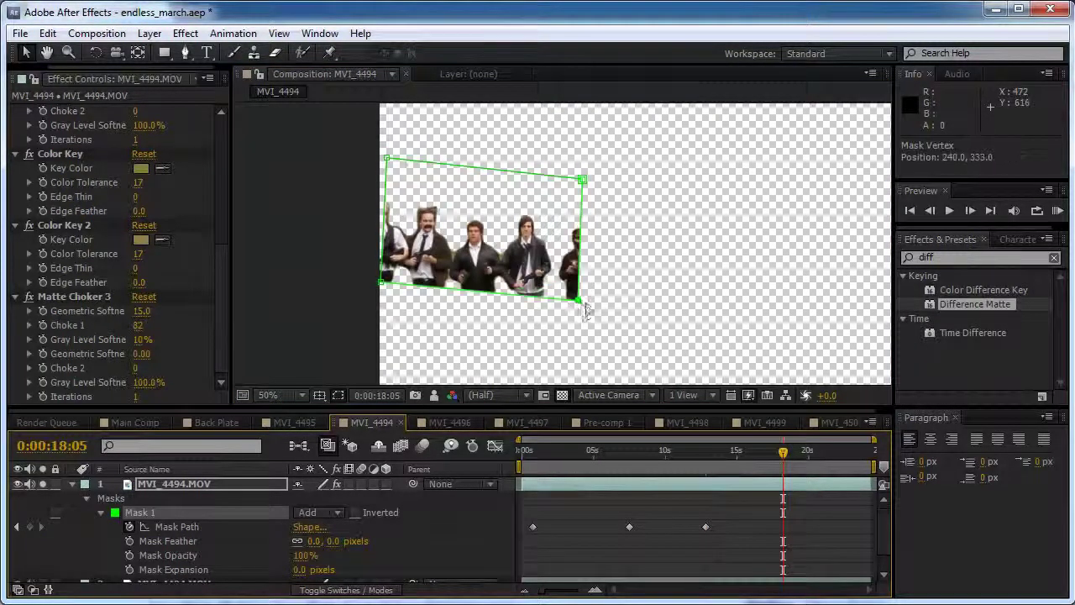
left_click_drag(572, 289, 672, 385)
left_click_drag(582, 179, 630, 224)
left_click_drag(630, 224, 706, 148)
left_click_drag(458, 207, 411, 324)
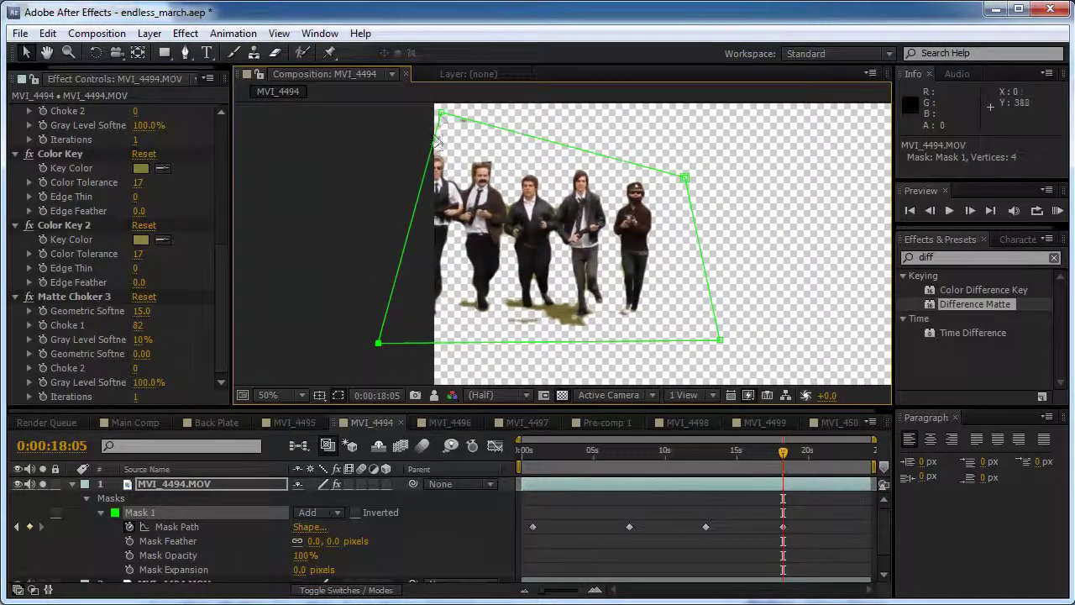
left_click_drag(441, 112, 384, 133)
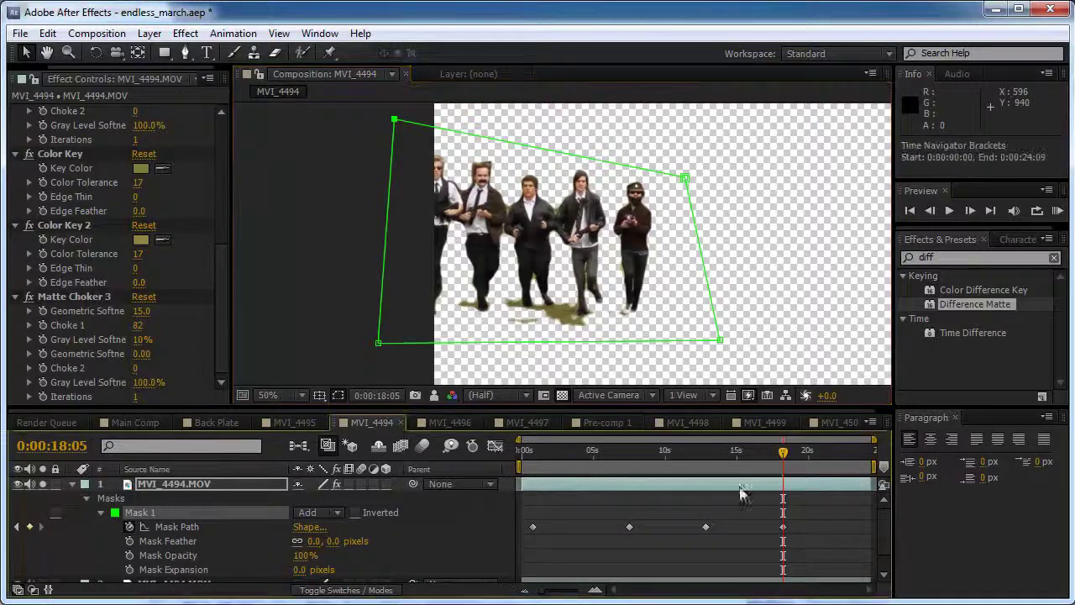
Reshape Mask 1 at 0:00:23:02 around the crouching group, lowering the upper corners above their heads and the lower corners below their feet
left_click(850, 452)
scroll(476, 153, "down", 2)
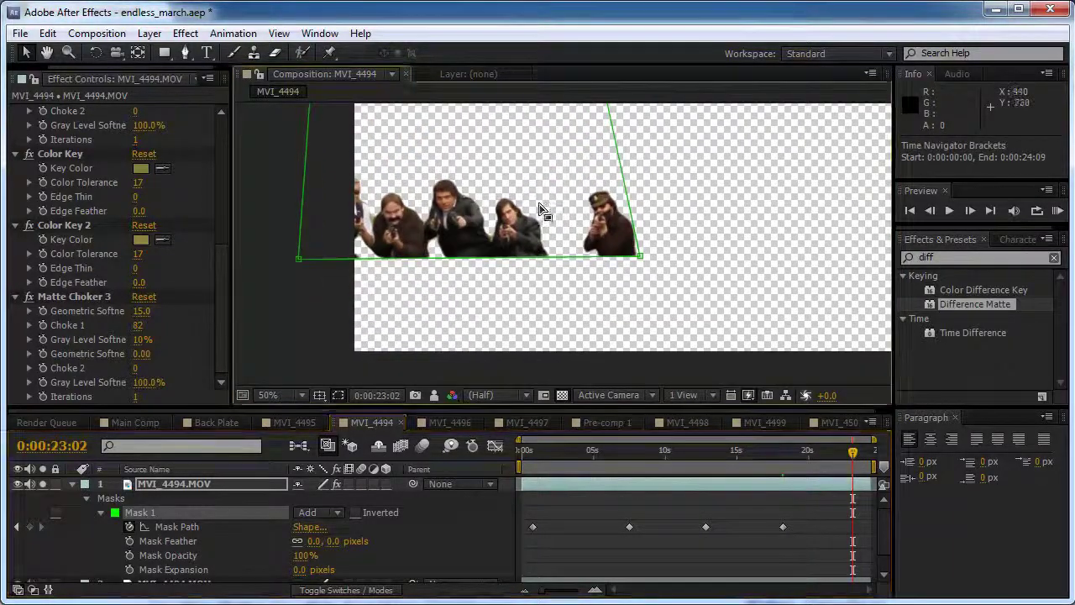
scroll(477, 160, "up", 2)
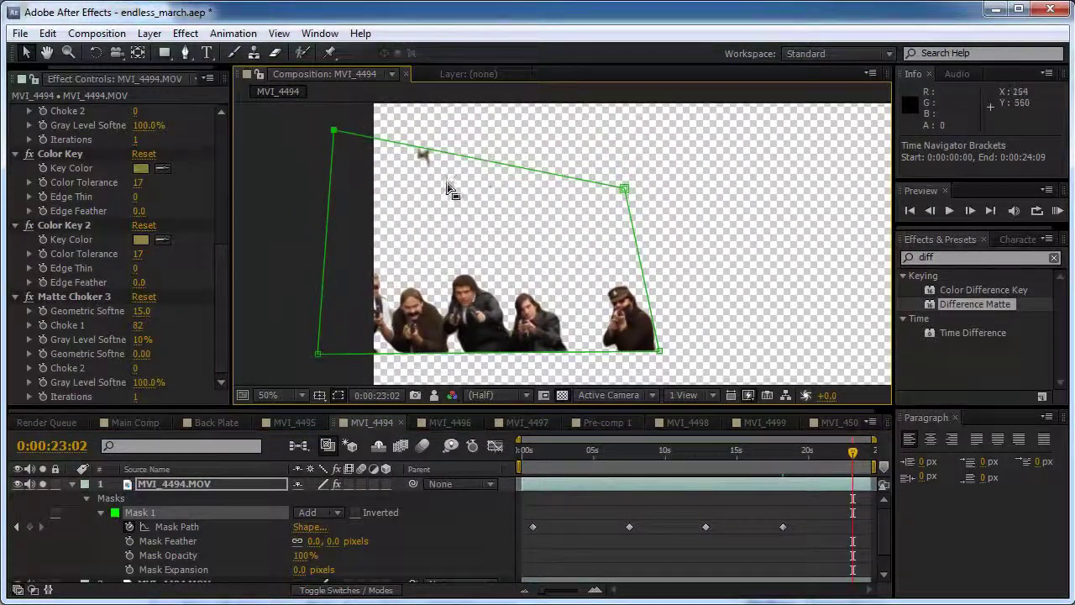
left_click(337, 141)
left_click_drag(336, 136, 333, 256)
left_click_drag(626, 191, 657, 244)
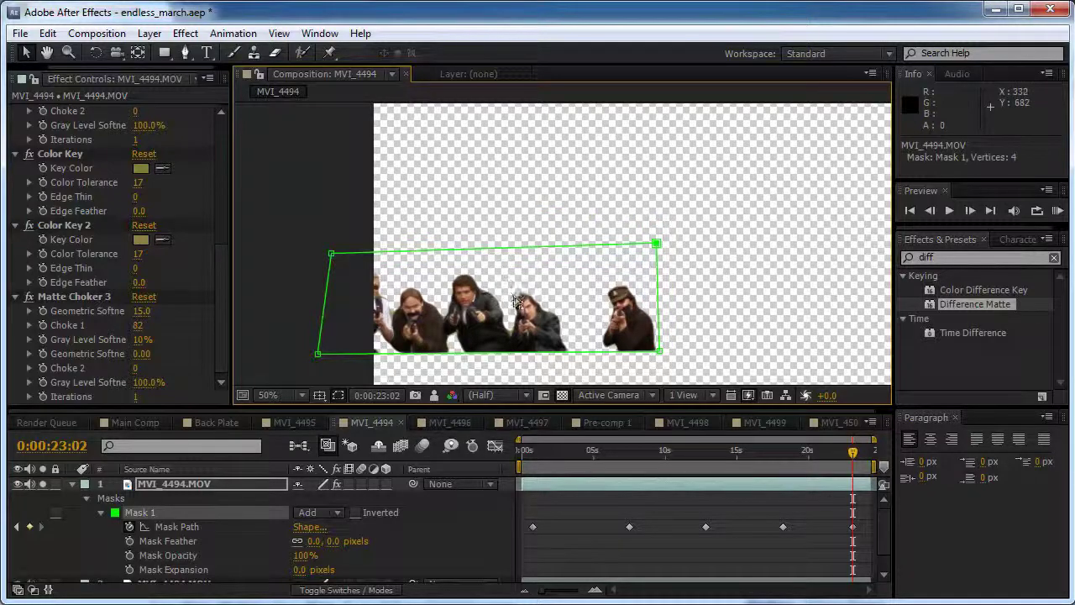
left_click_drag(642, 351, 666, 288)
left_click_drag(689, 328, 692, 328)
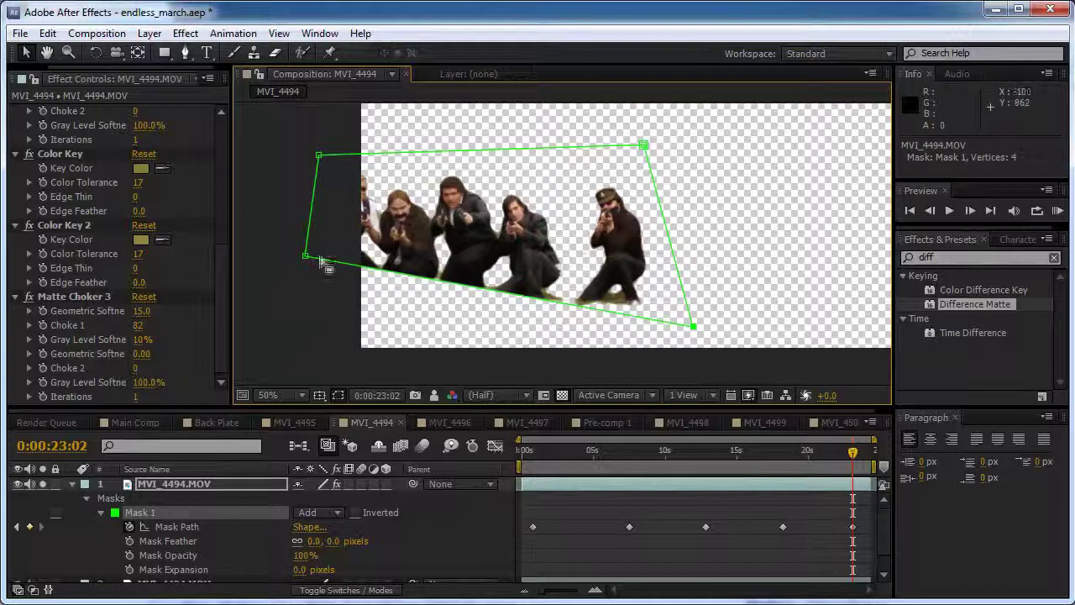
left_click_drag(308, 258, 305, 335)
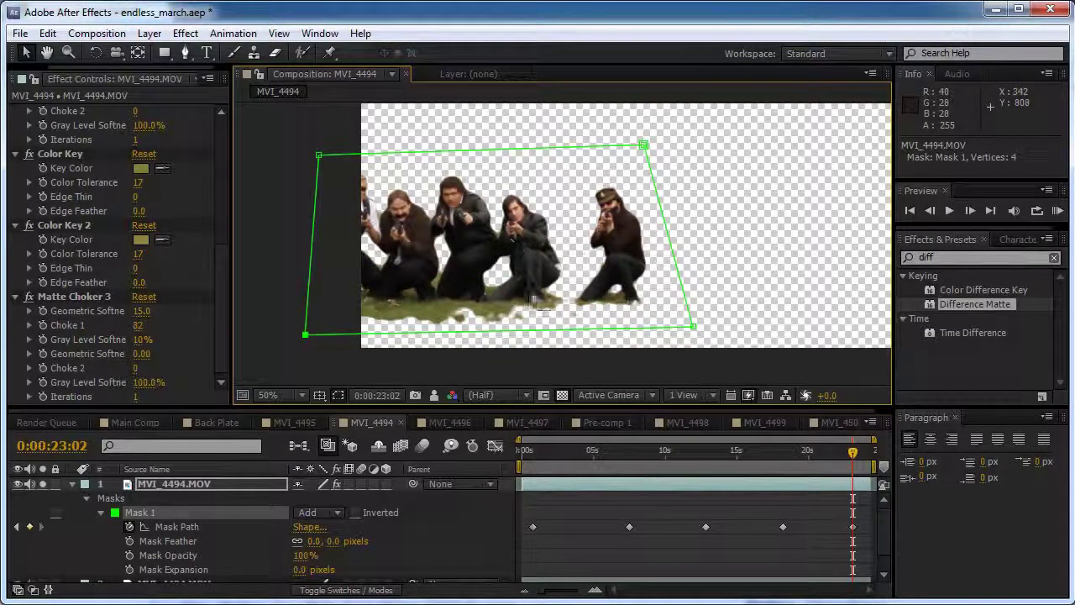
left_click_drag(478, 227, 491, 262)
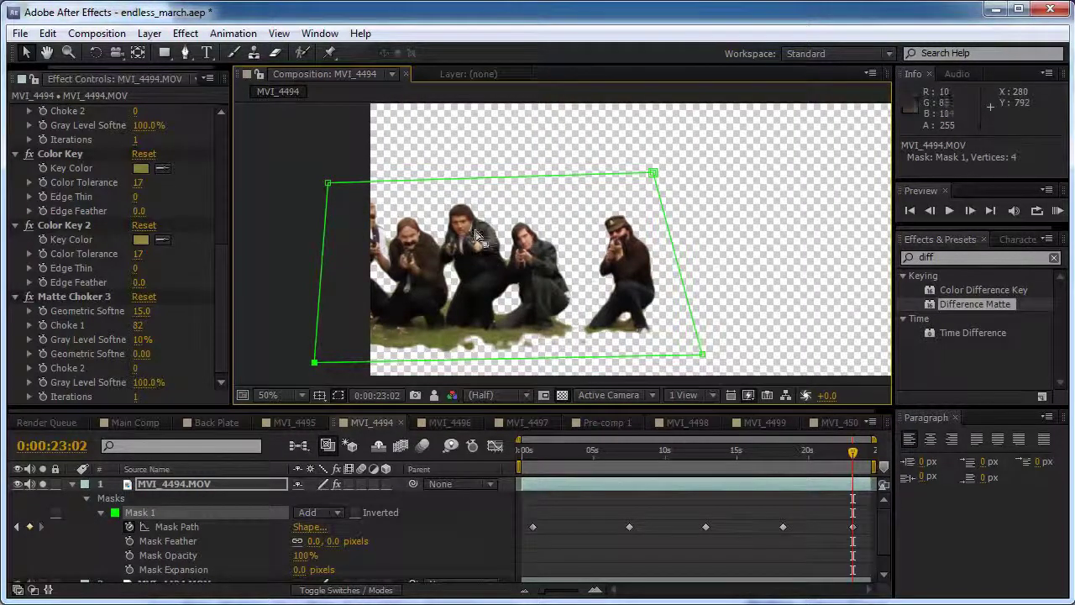
Compare the keyed group alone and over the park background at 0:00:23:02 by toggling the upper layer's solo, leaving solo off
left_click(45, 485)
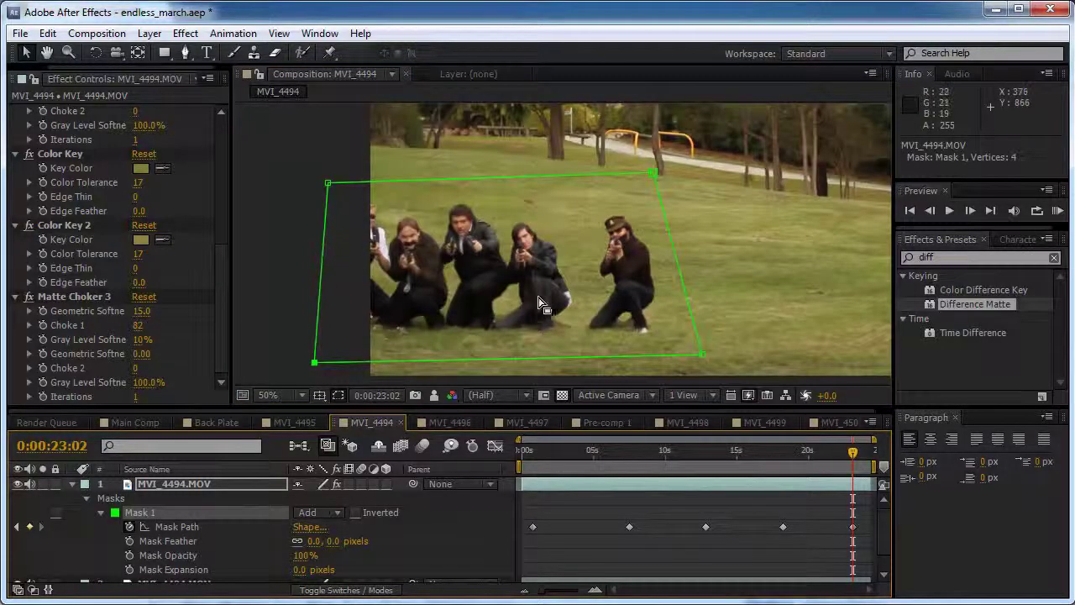
scroll(541, 304, "down", 2)
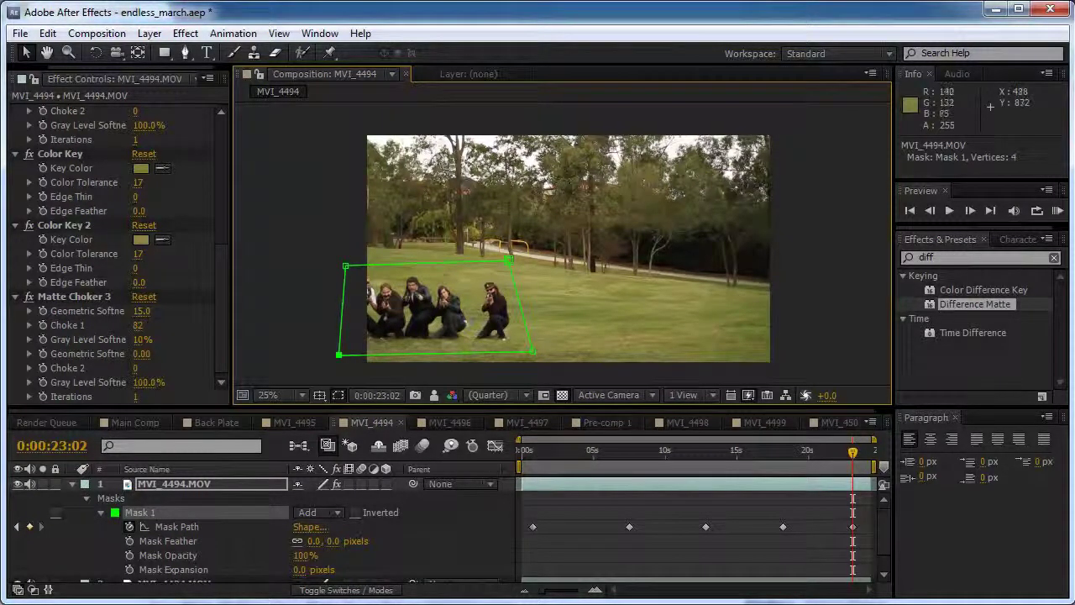
left_click_drag(466, 310, 462, 209)
scroll(443, 264, "up", 2)
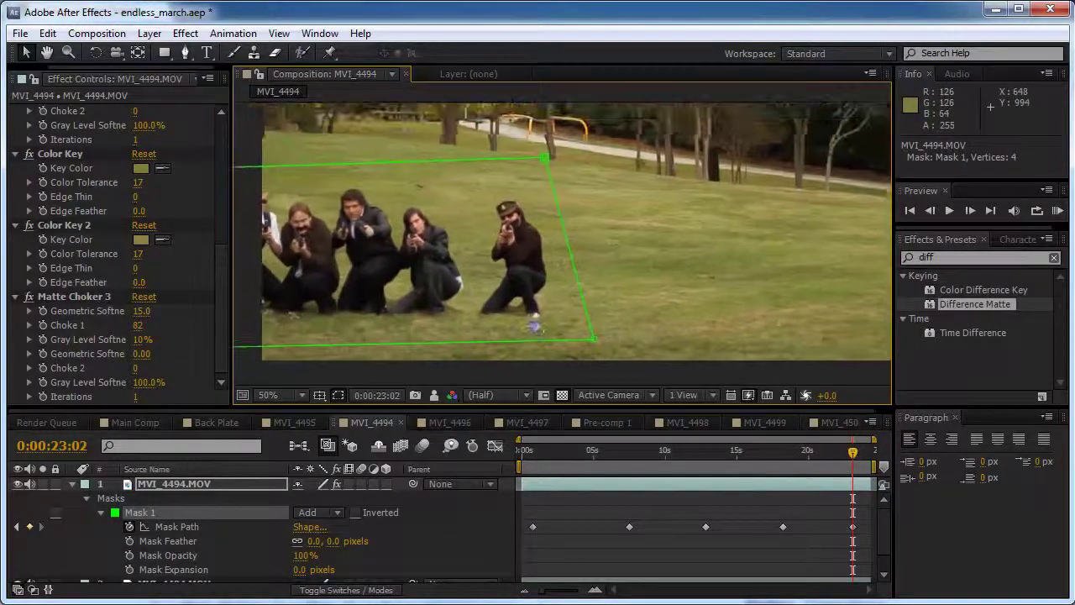
left_click(41, 484)
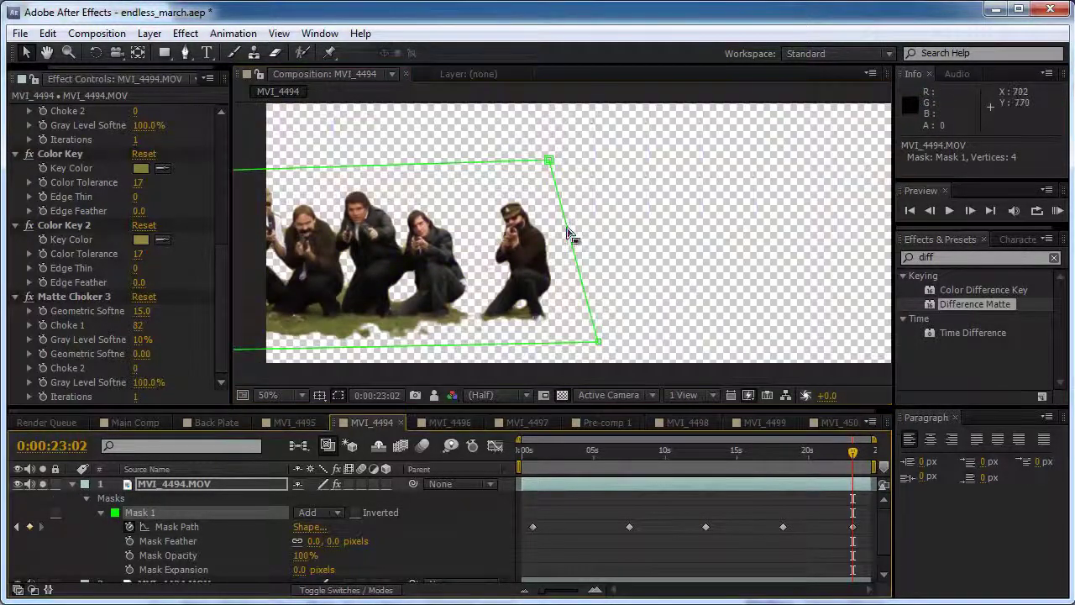
left_click(42, 484)
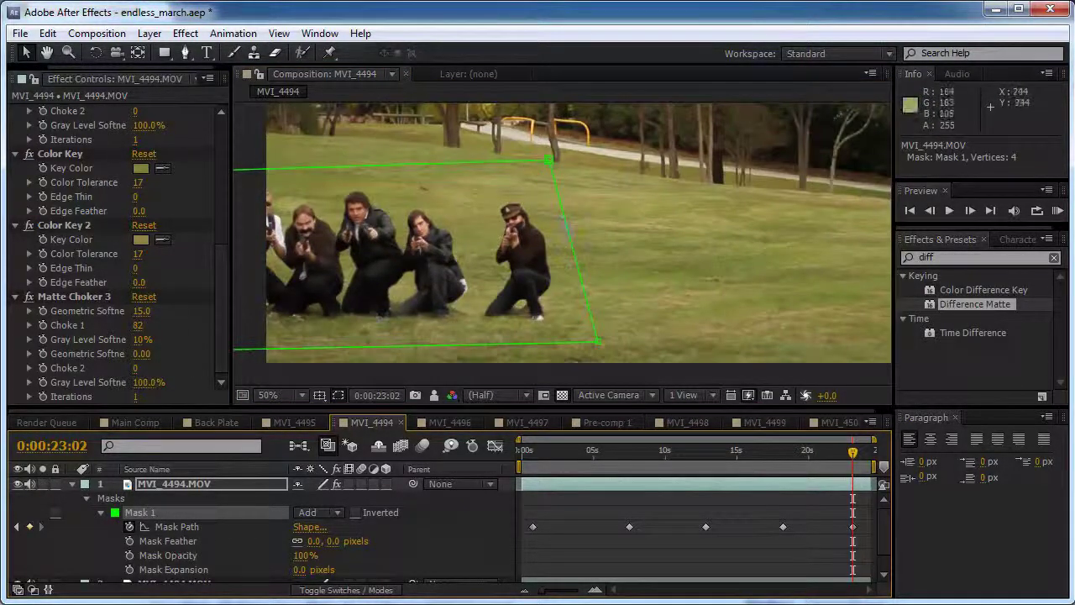
Solo the upper MVI_4494.MOV layer at 0:00:23:02 and inspect the keyed group's edges without the park background
scroll(624, 211, "down", 2)
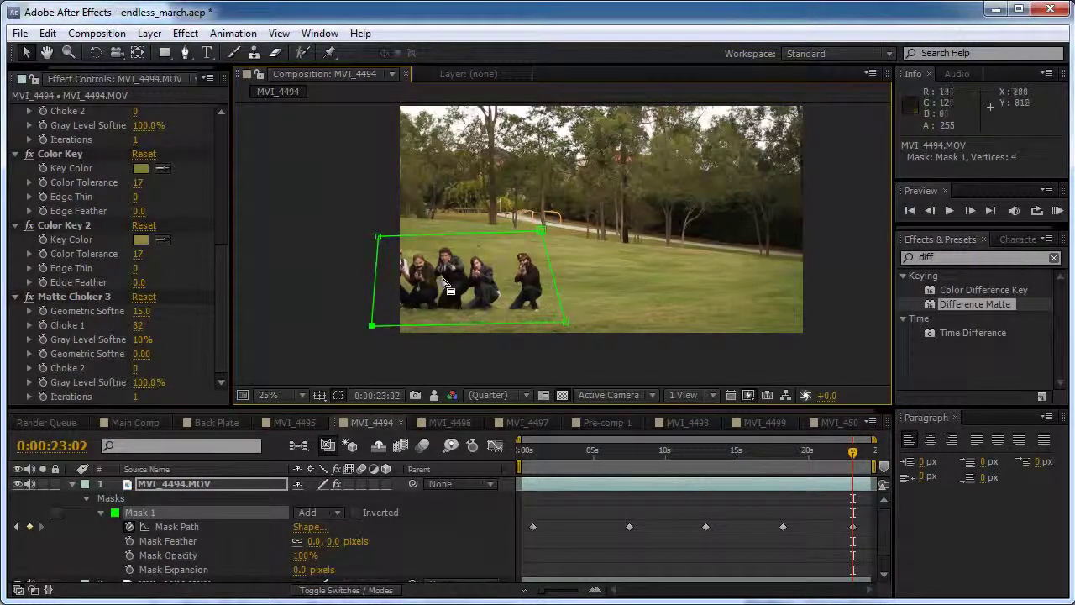
left_click_drag(449, 289, 515, 256)
key("period")
key("period")
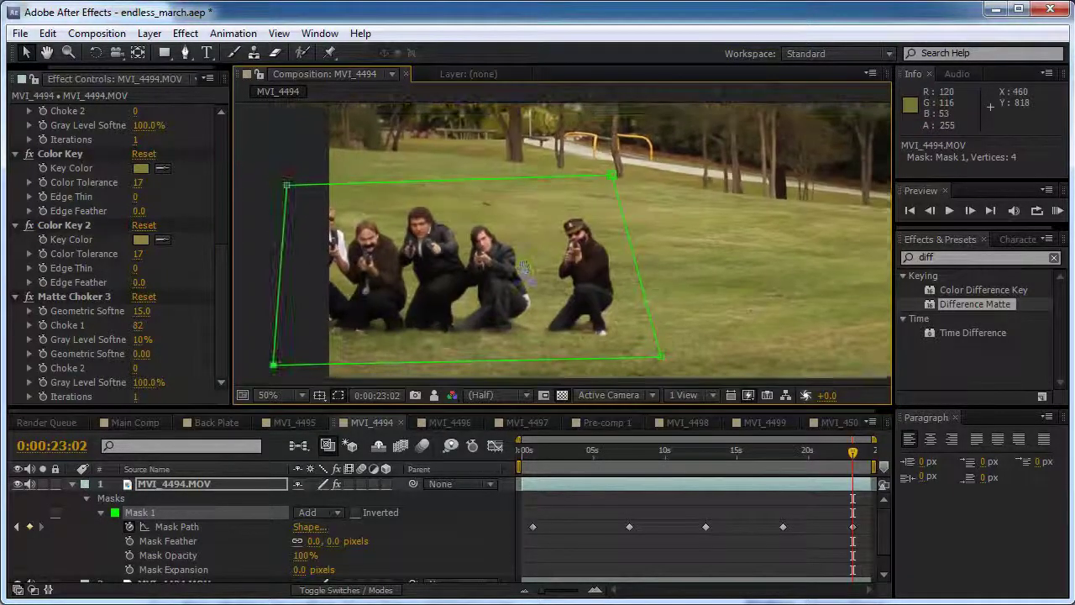
left_click(44, 484)
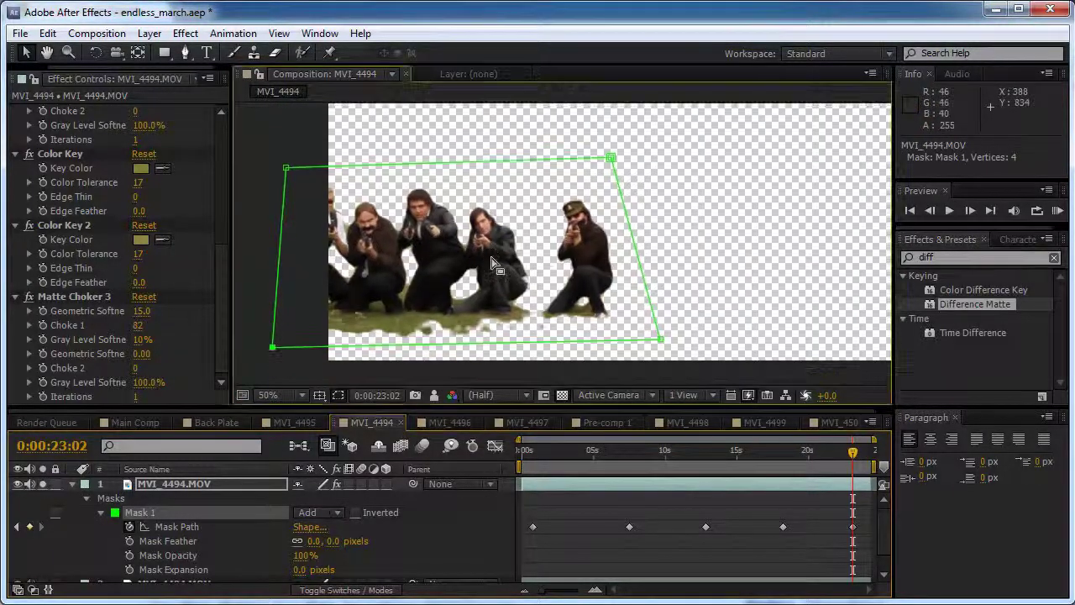
scroll(494, 265, "up", 3)
scroll(494, 264, "down", 3)
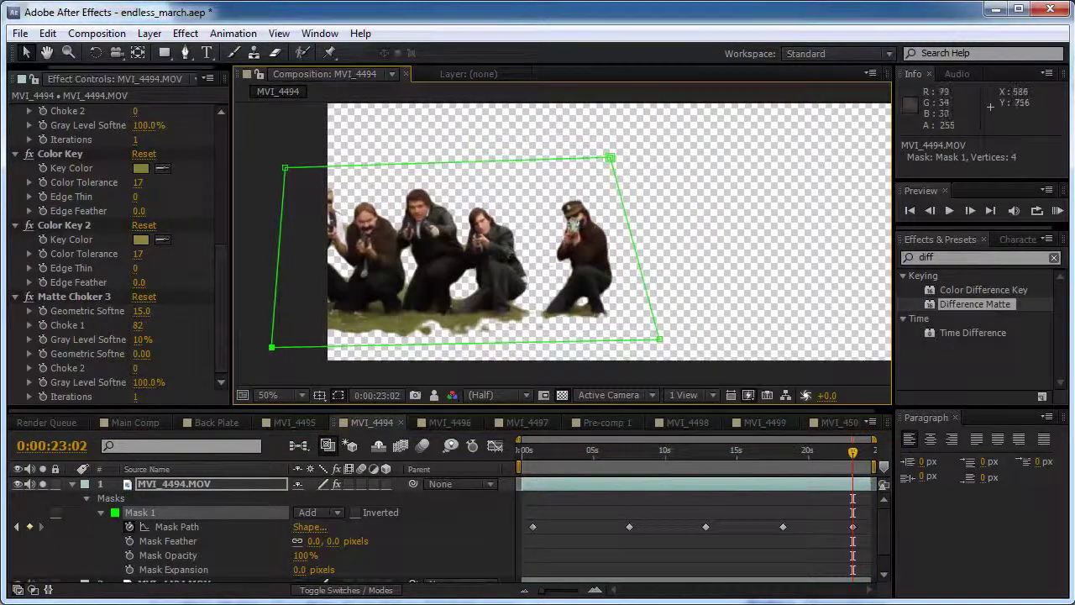
scroll(479, 277, "up", 2)
scroll(464, 290, "down", 2)
Try a size of 28000 by 9000 px for the MVI_4494 composition, look at the enlarged frame and undo the change
left_click(97, 32)
left_click(206, 76)
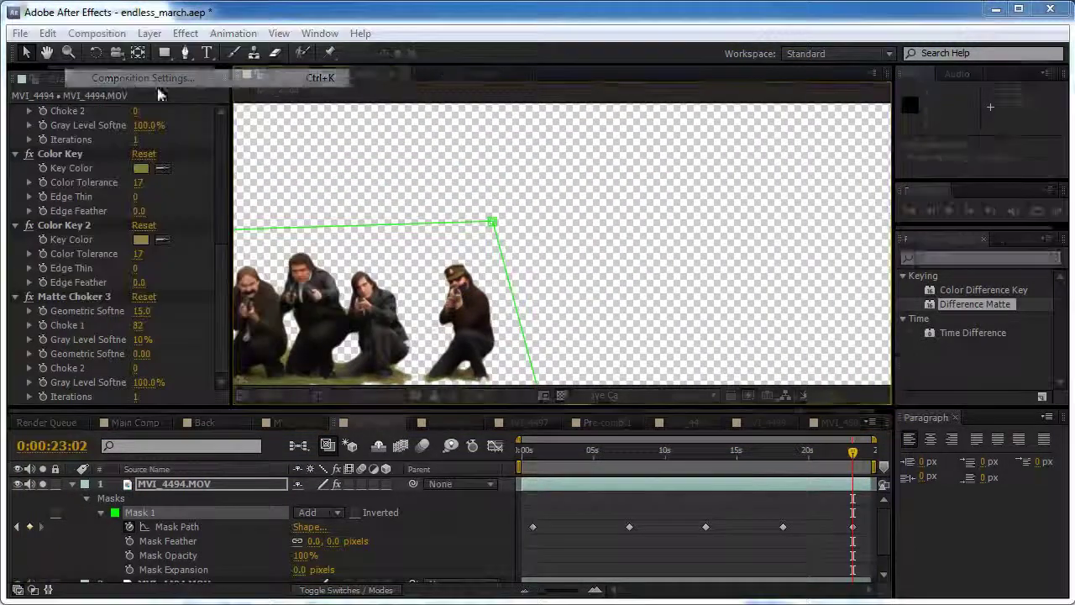
left_click(619, 351)
type("28000")
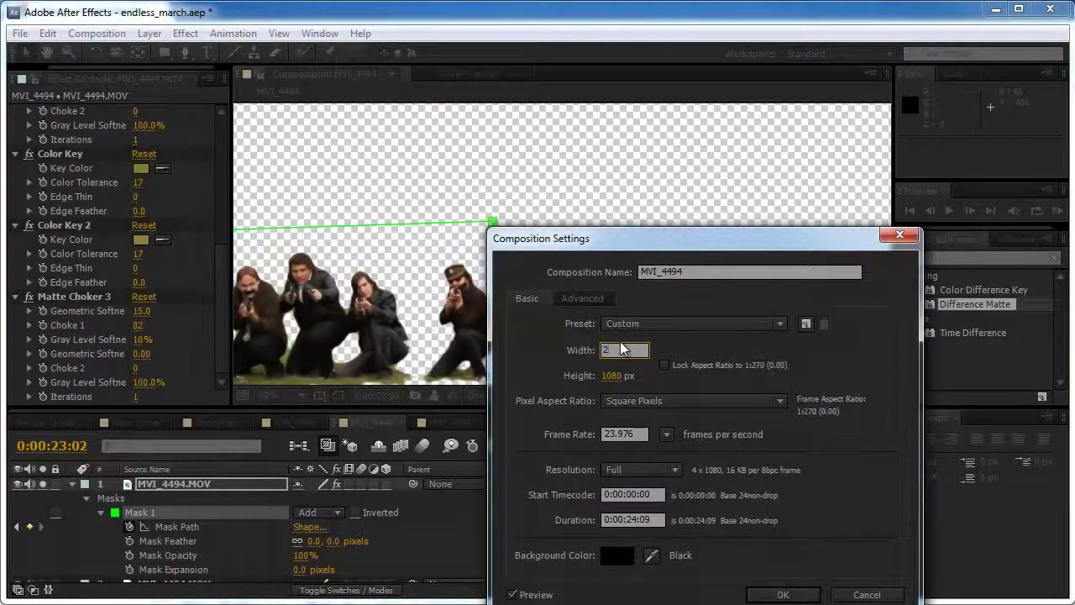
left_click(617, 376)
type("9000")
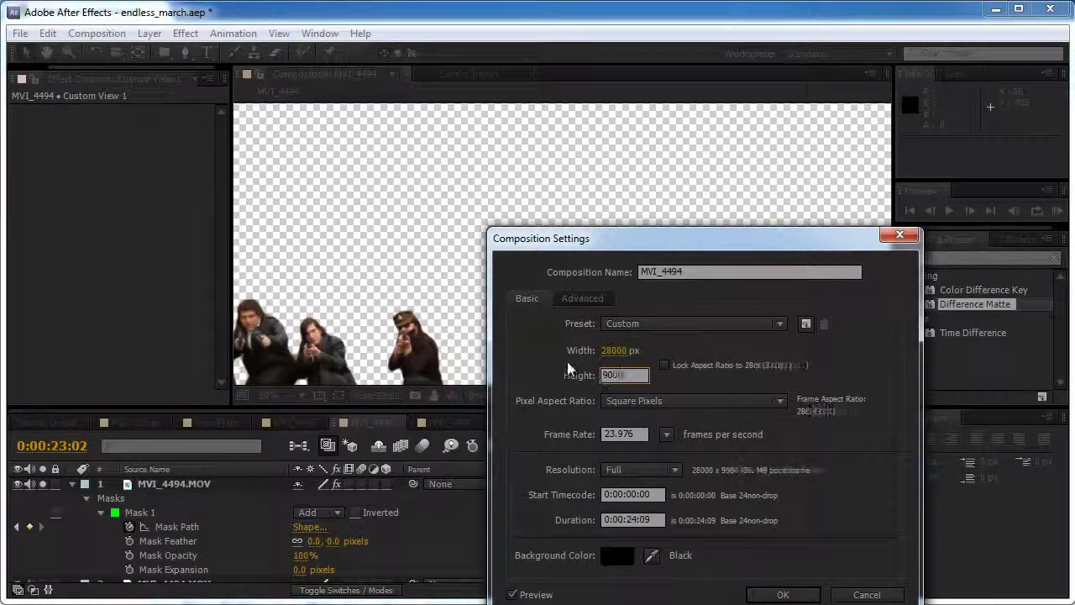
left_click(749, 581)
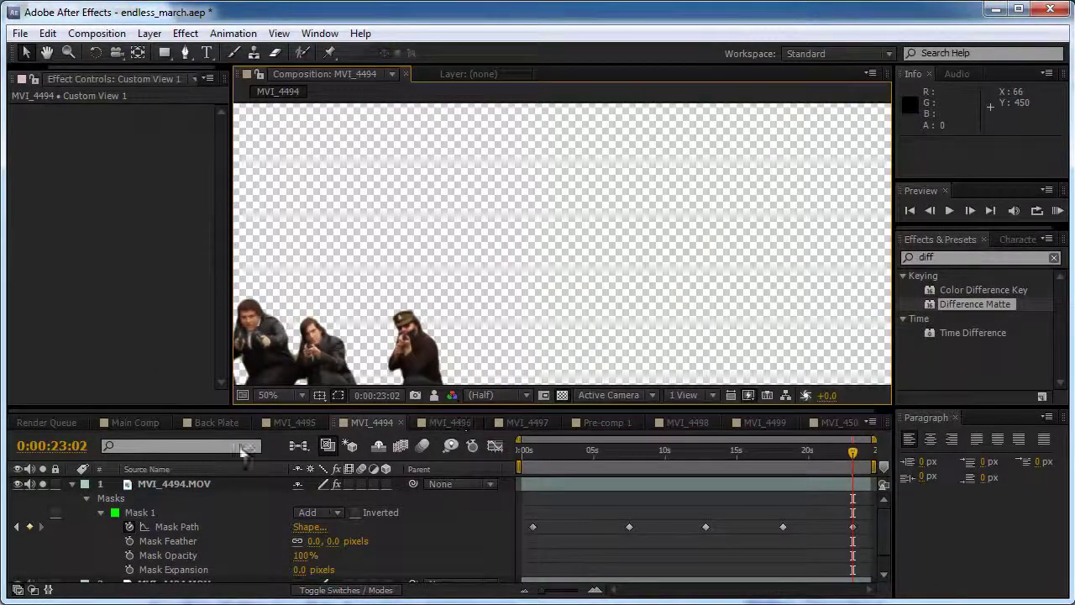
scroll(387, 277, "down", 8)
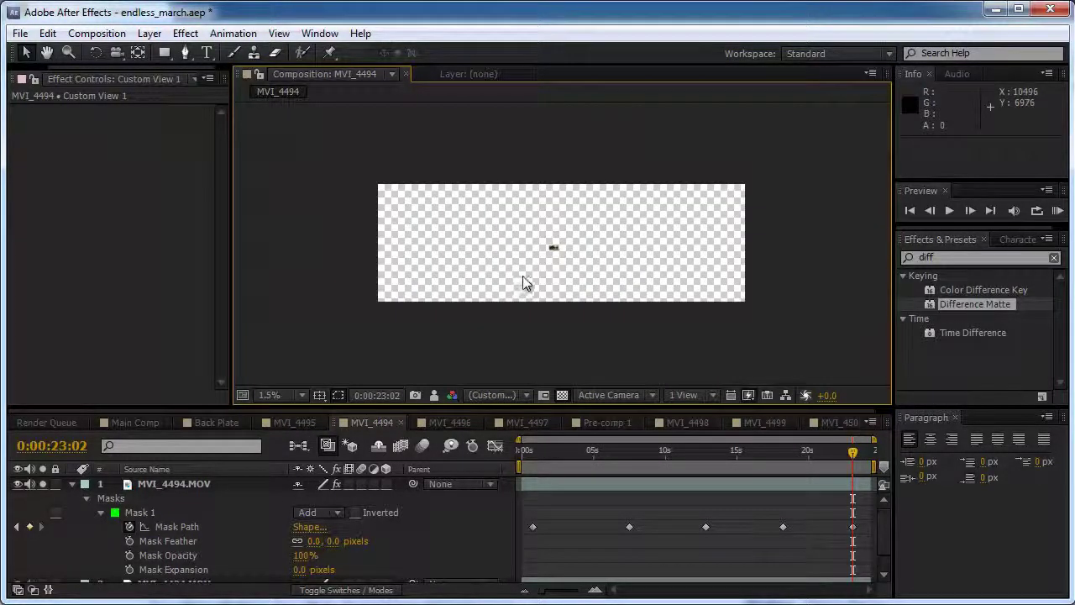
scroll(522, 283, "up", 1)
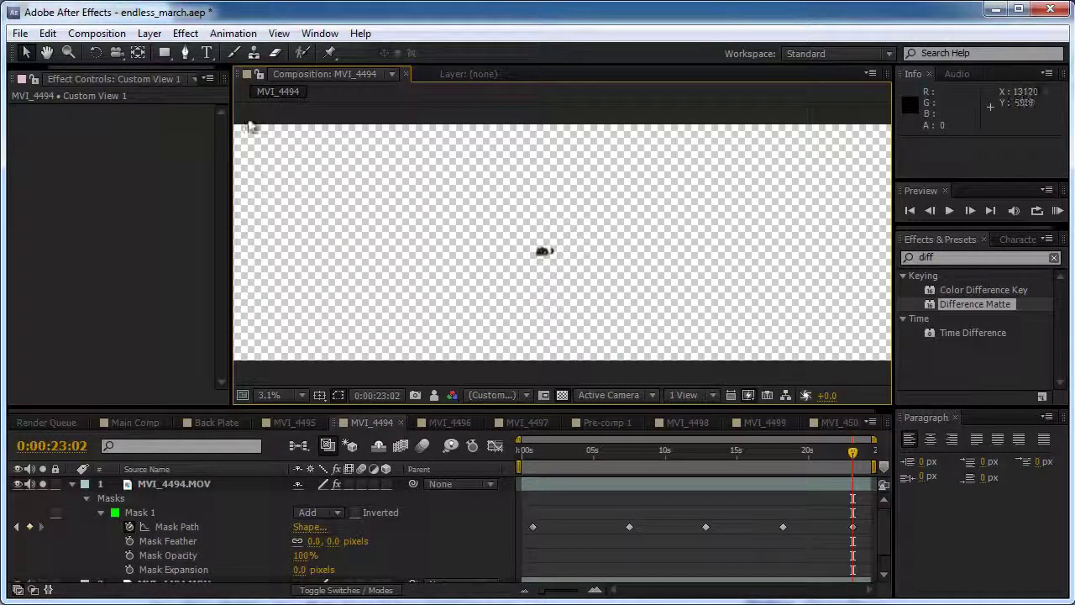
key("ctrl+z")
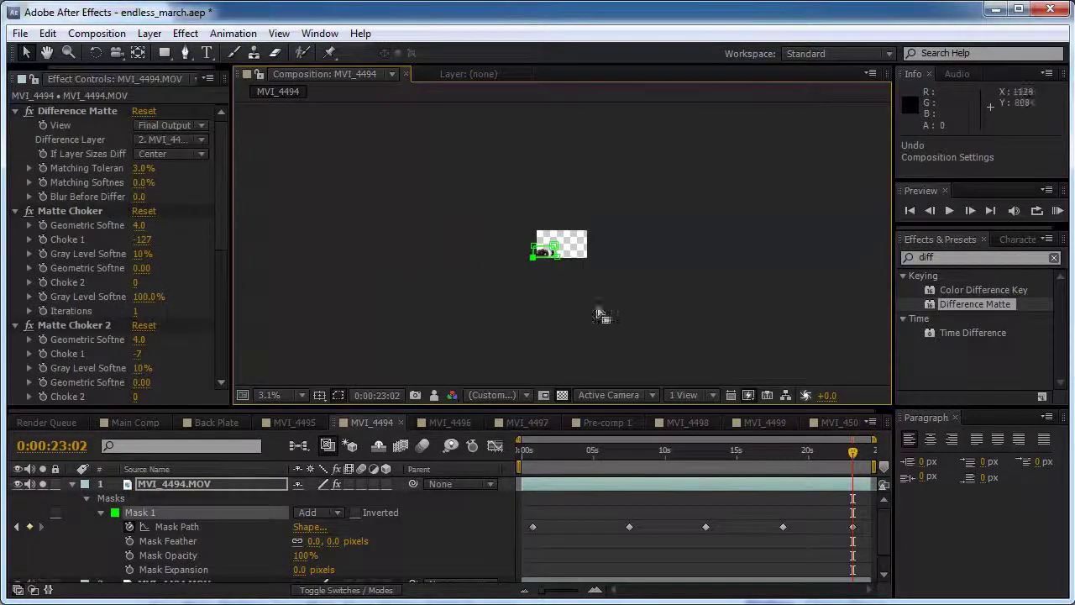
Reshape Mask 1 at 0:00:20:18, lowering the lower corners below the marchers' feet and moving the upper corners outward above their heads
key("period")
key("period")
key("period")
key("space")
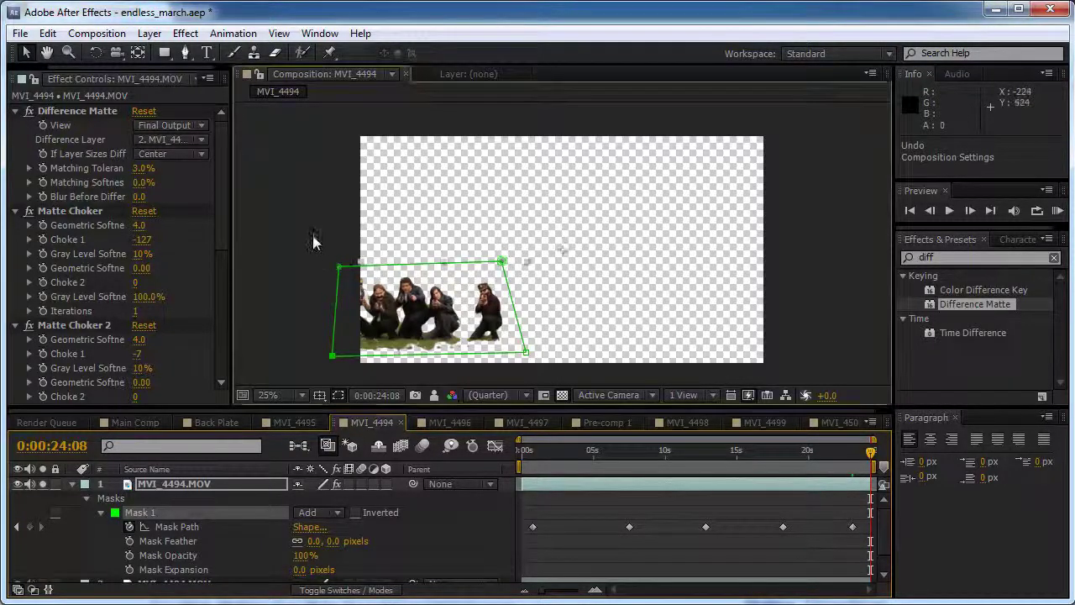
left_click(818, 452)
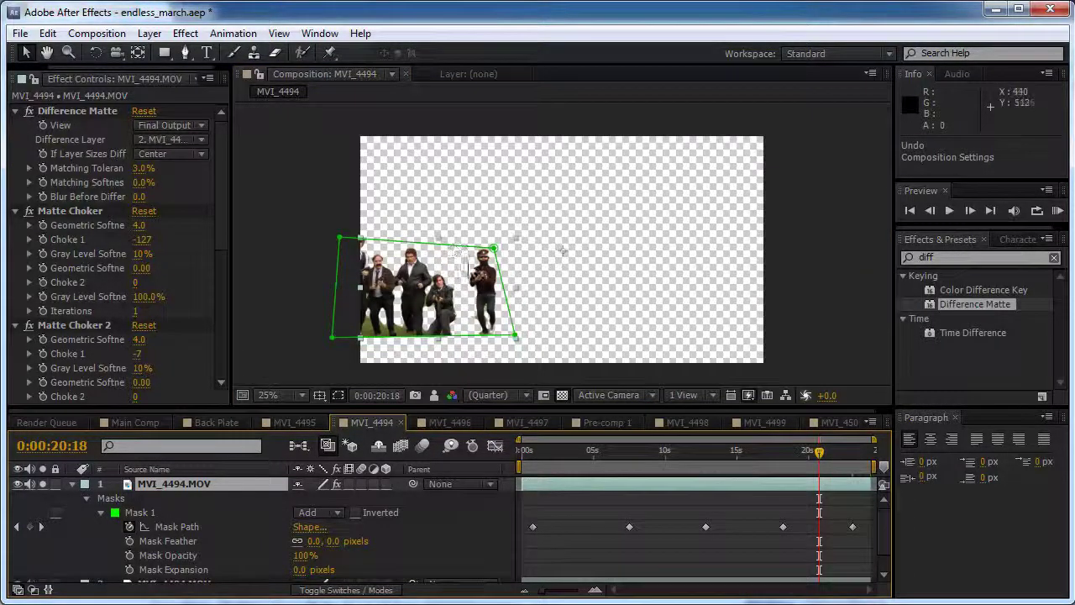
scroll(430, 311, "down", 1)
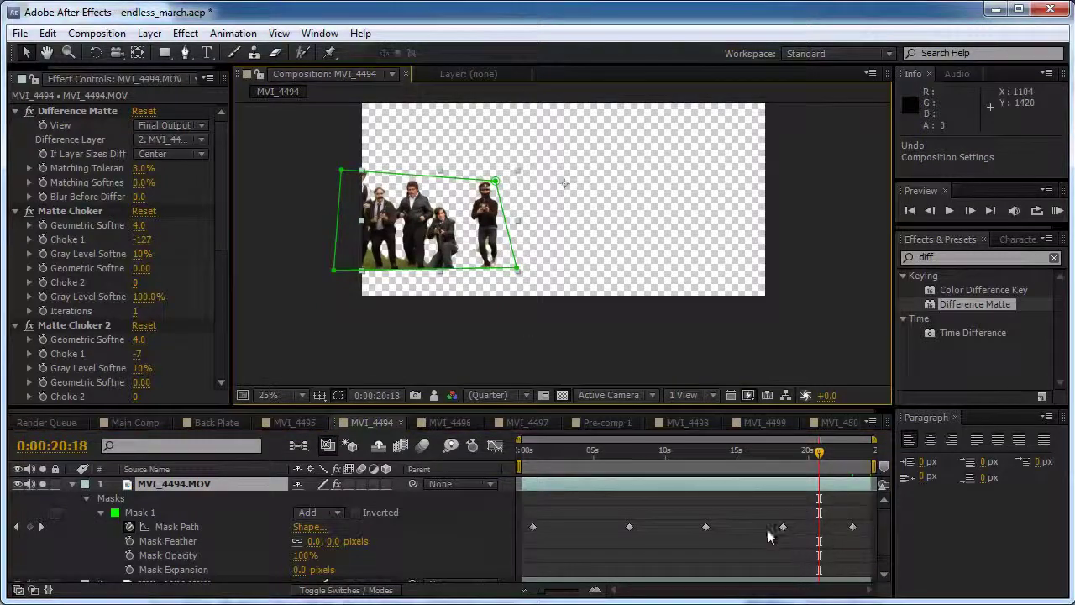
scroll(517, 252, "up", 2)
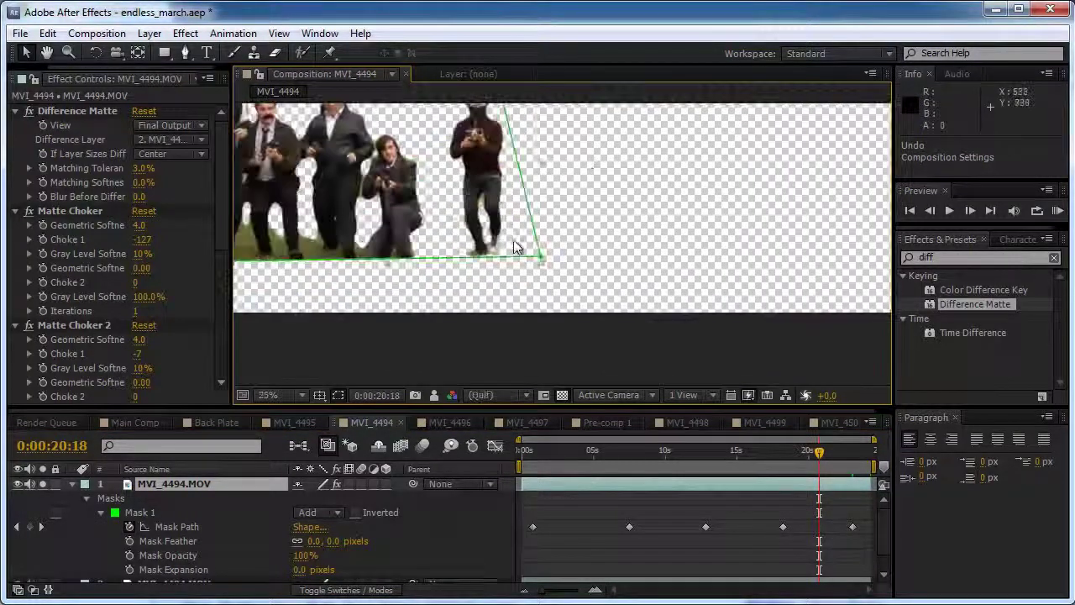
left_click_drag(540, 259, 648, 335)
left_click_drag(250, 301, 247, 332)
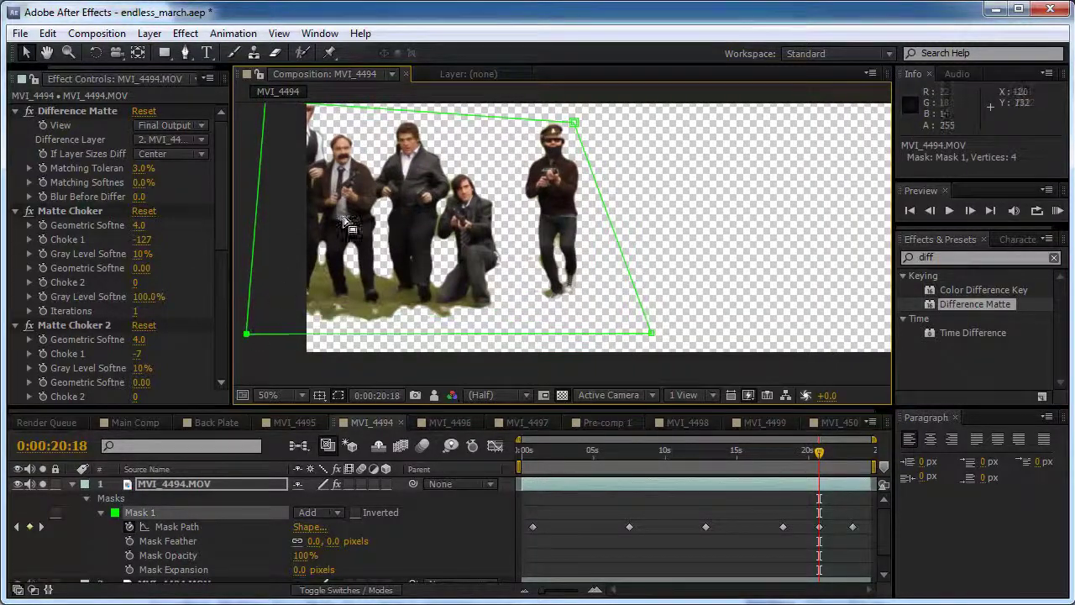
left_click_drag(456, 204, 444, 248)
left_click_drag(560, 167, 585, 139)
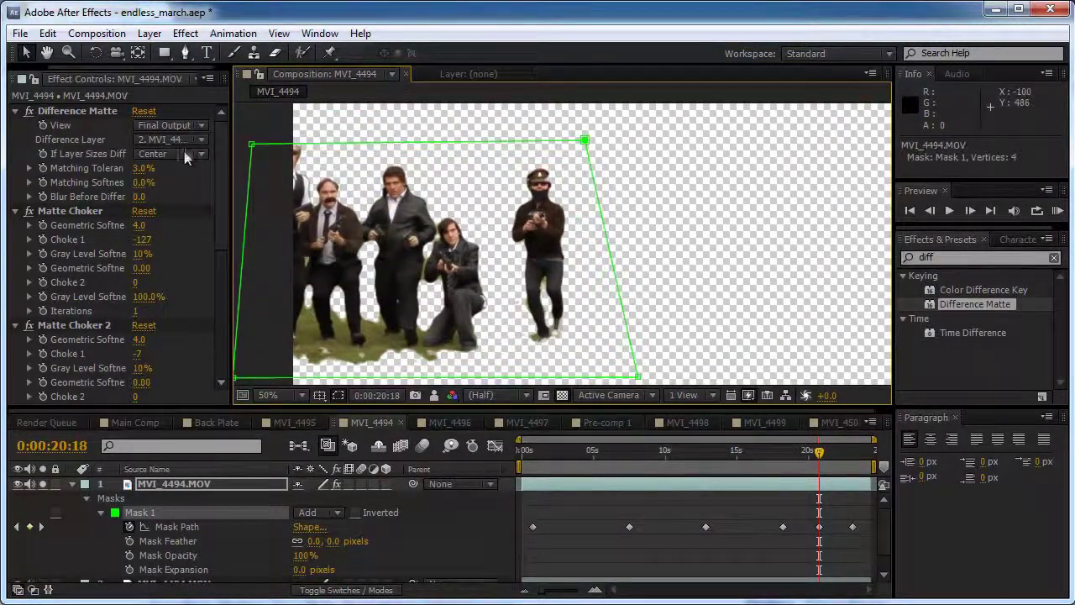
left_click_drag(252, 146, 240, 113)
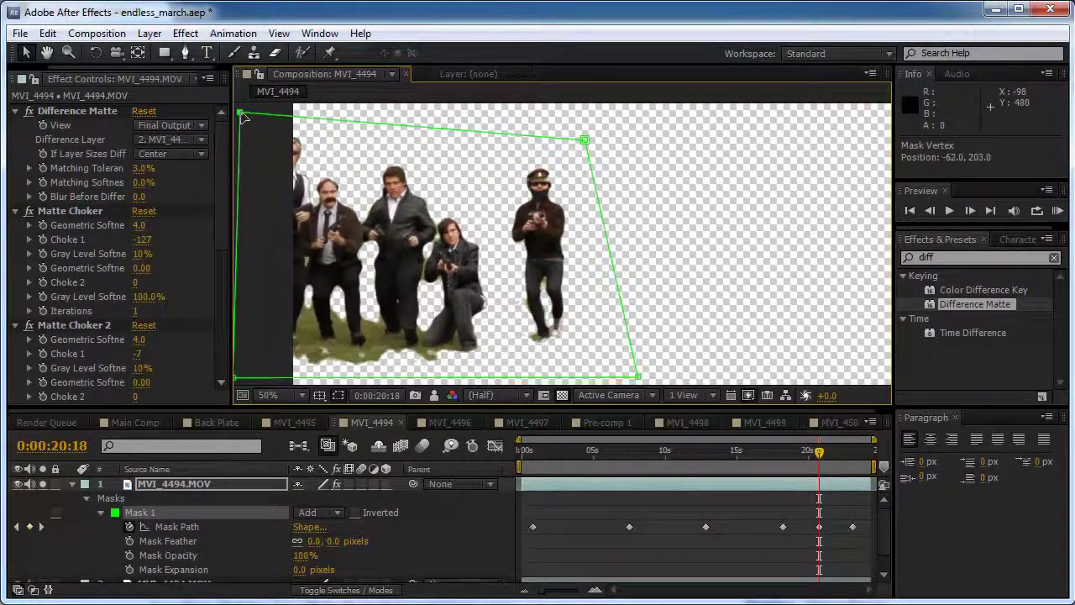
Check the animated mask around the group at earlier times, including 0:00:15:10 and 0:00:04:14, and deselect the layer
left_click(742, 451)
left_click(670, 451)
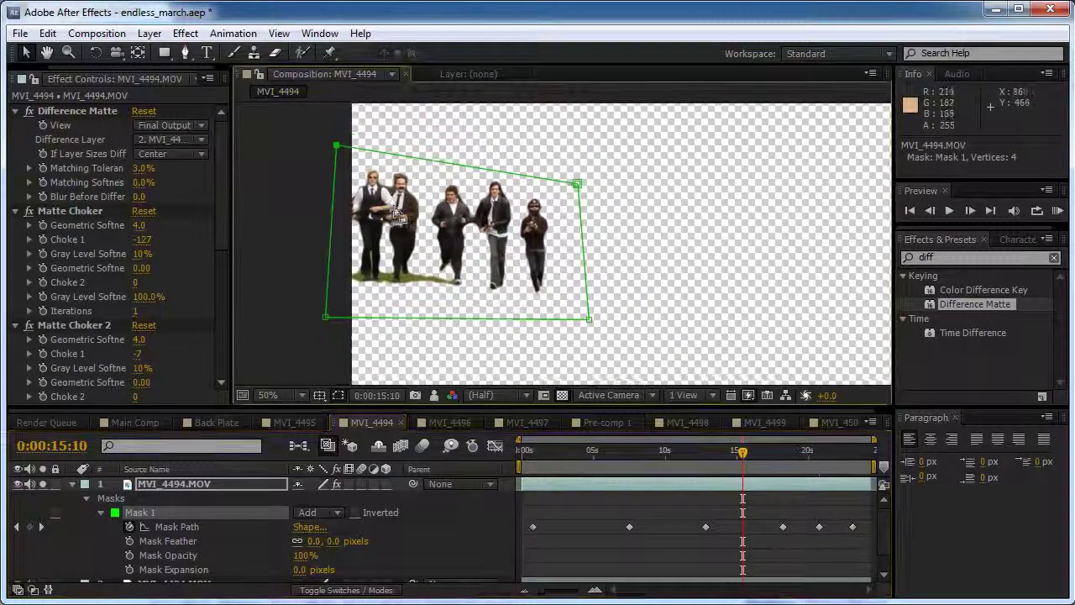
left_click(587, 451)
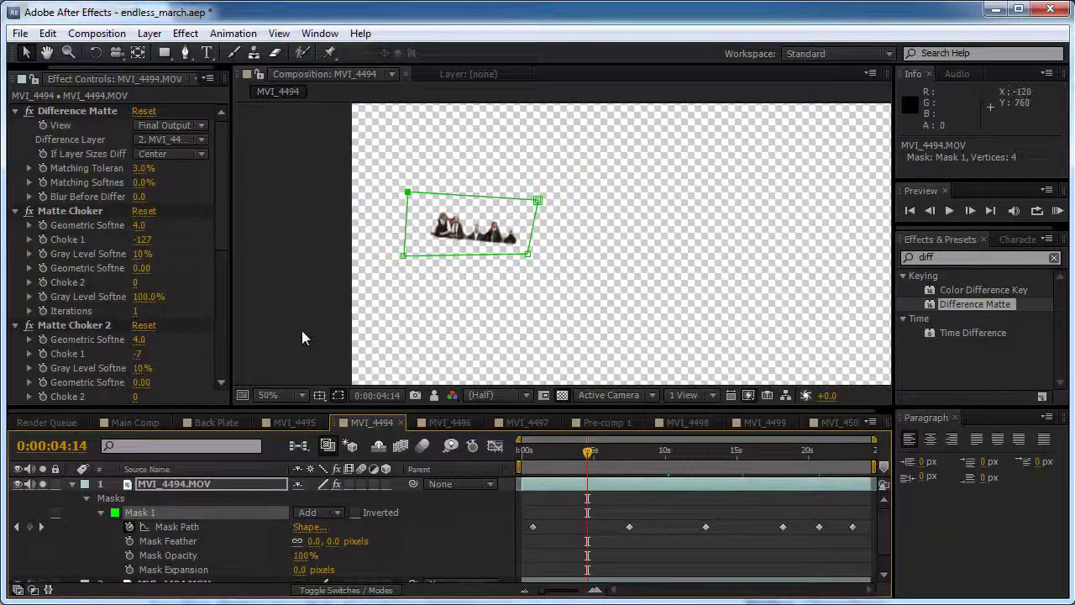
left_click(301, 302)
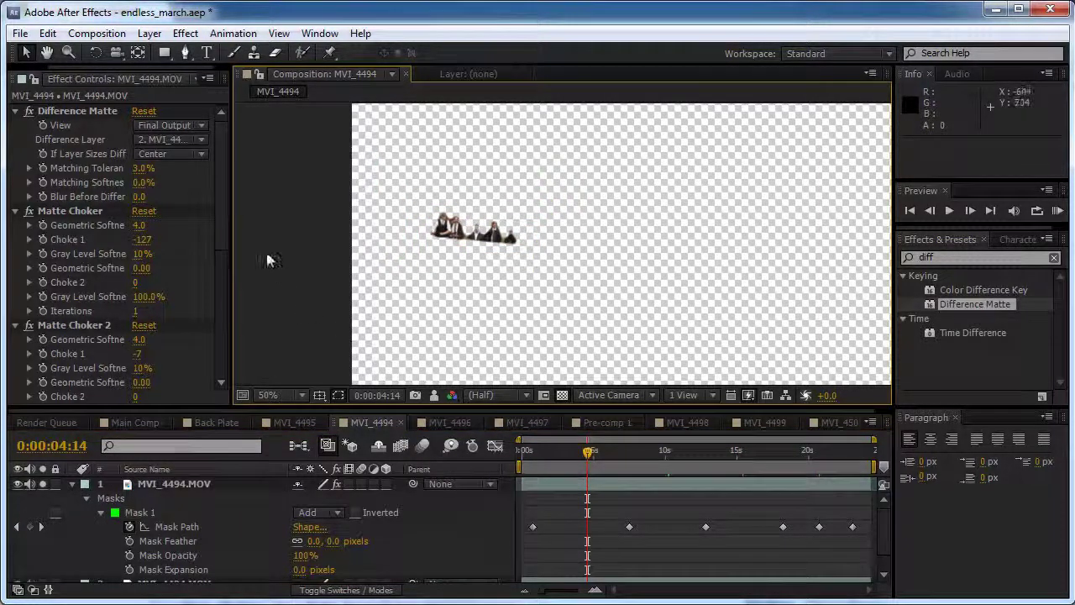
Add the MVI_4494 composition to the render queue
left_click(109, 38)
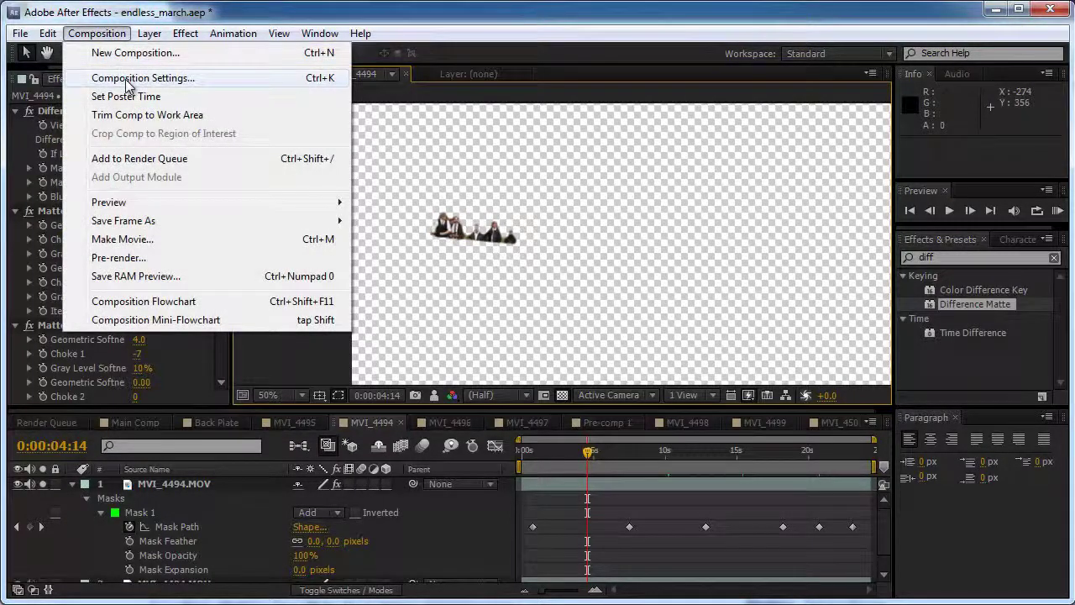
left_click(126, 158)
scroll(173, 521, "down", 1)
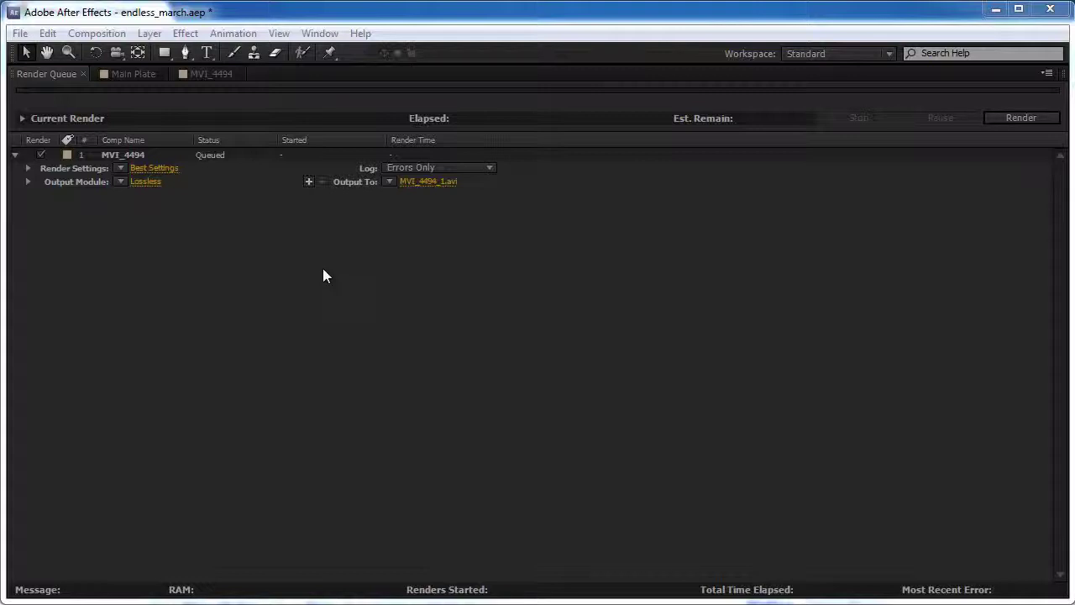
Set the output module to PNG Sequence with RGB + Alpha channels and open the output destination for choosing
left_click(144, 182)
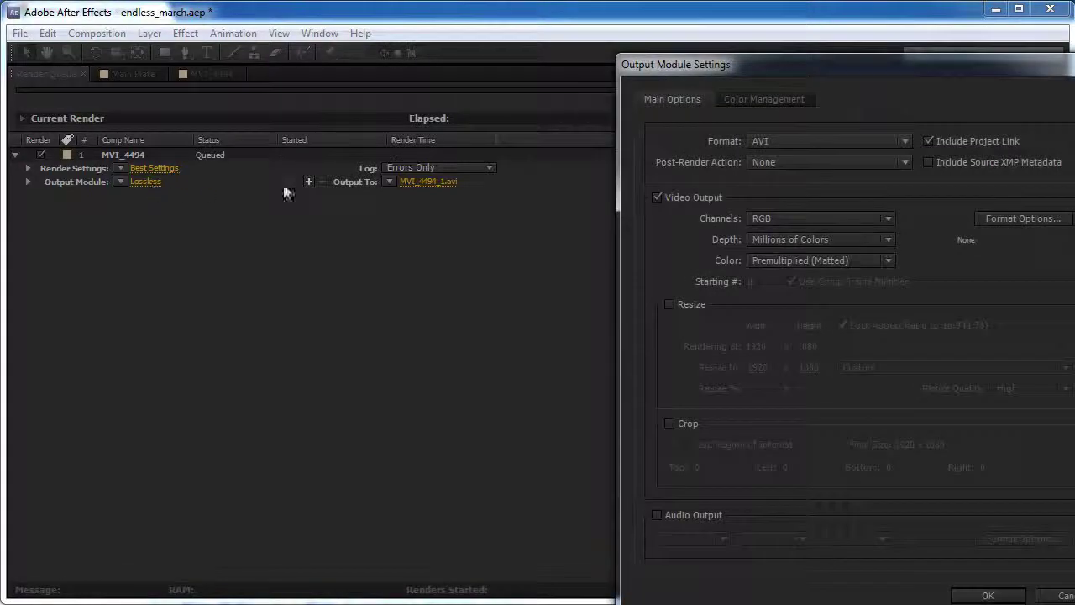
left_click_drag(703, 78, 603, 78)
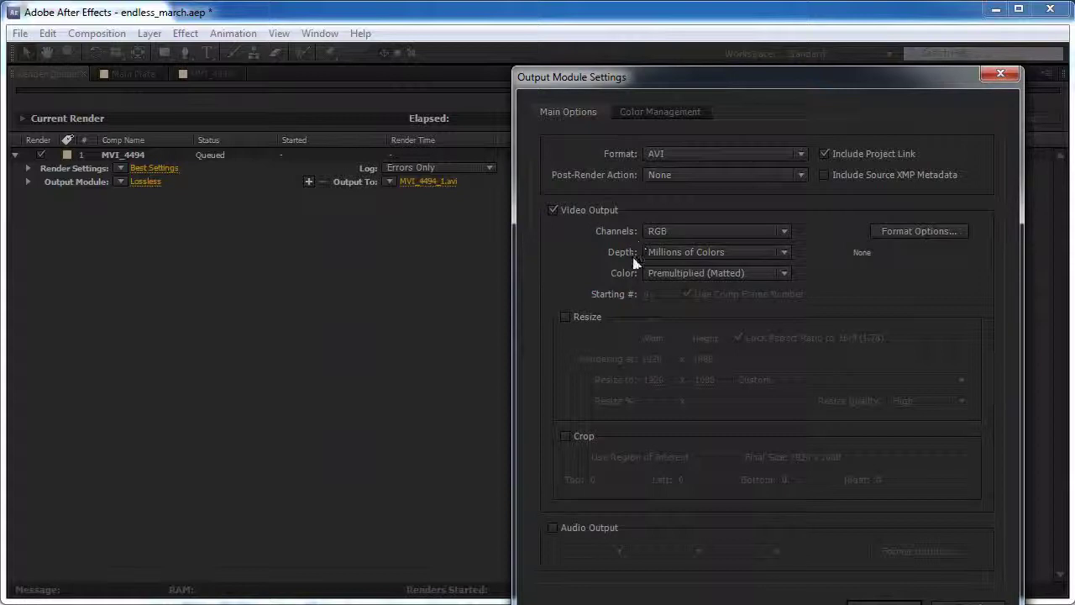
left_click(664, 153)
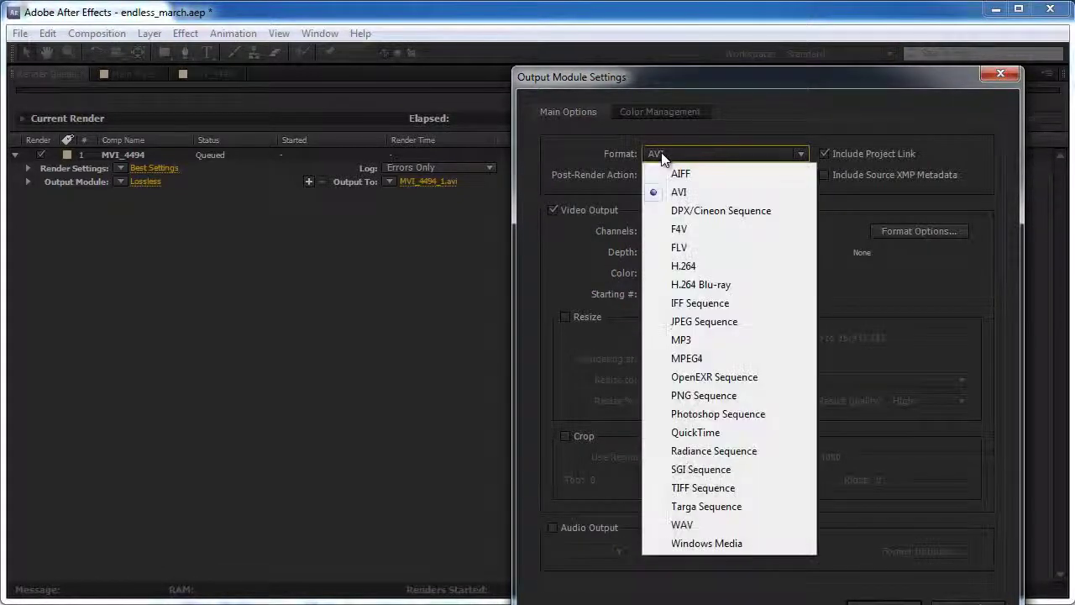
left_click(674, 396)
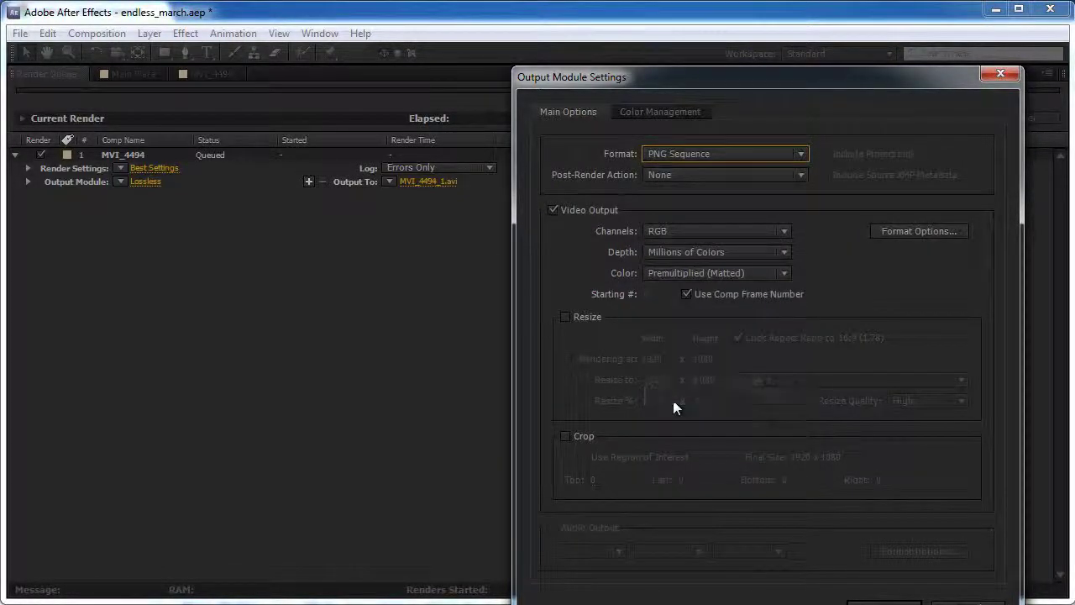
left_click(665, 232)
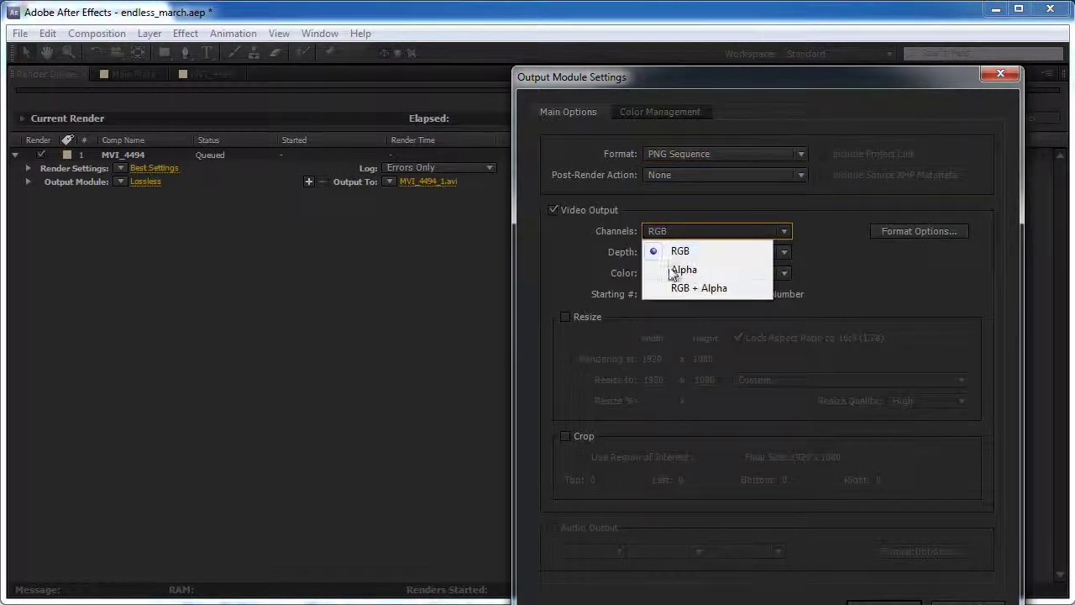
left_click(669, 285)
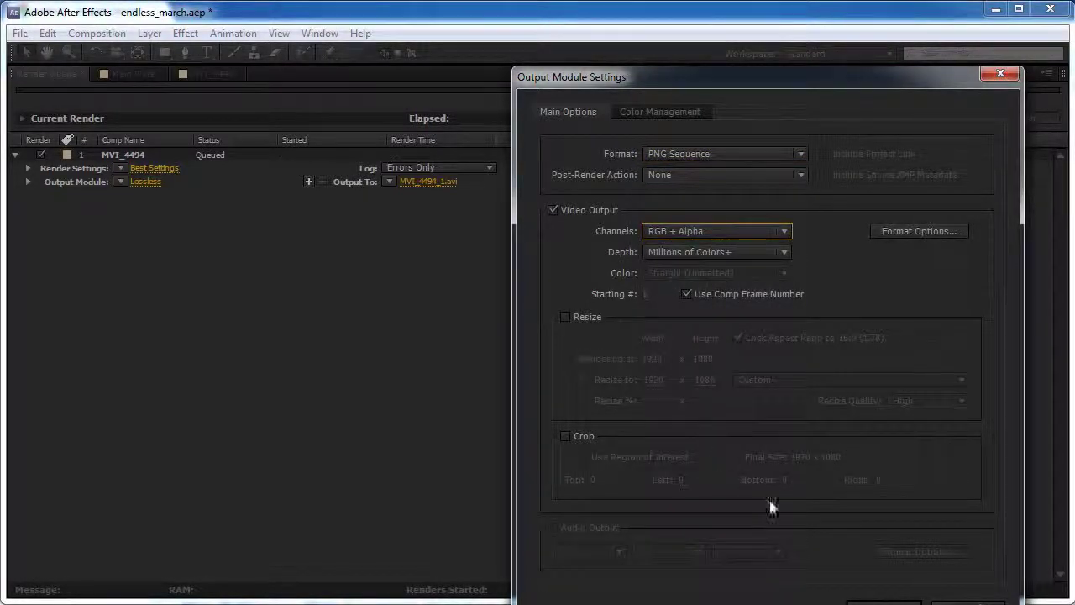
key("Return")
left_click(451, 183)
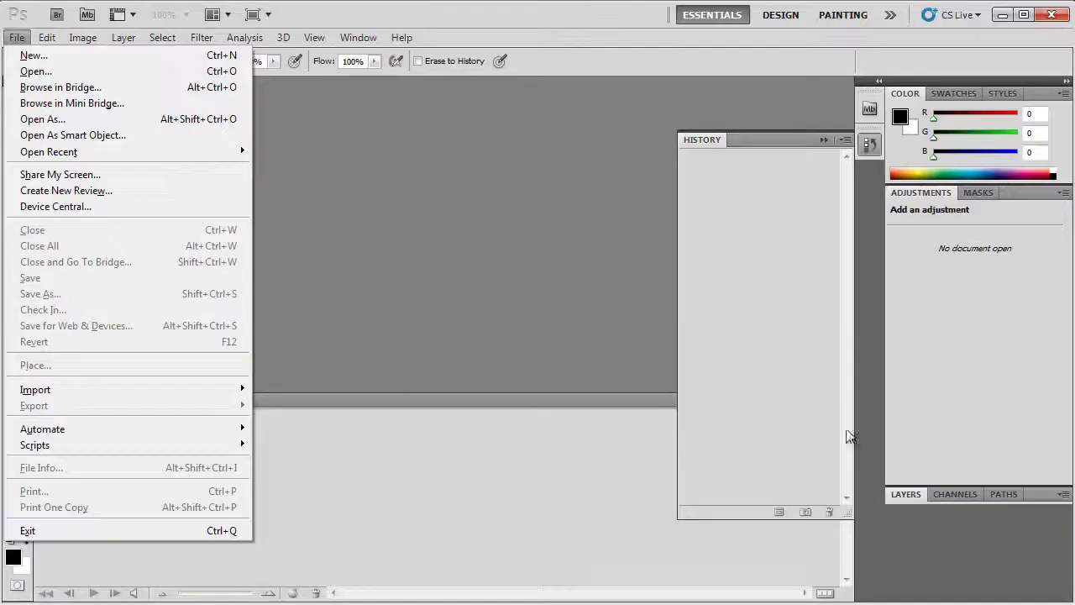
Open MVI_449400000 from the TUT folder as an image sequence at 24 fps
left_click(429, 202)
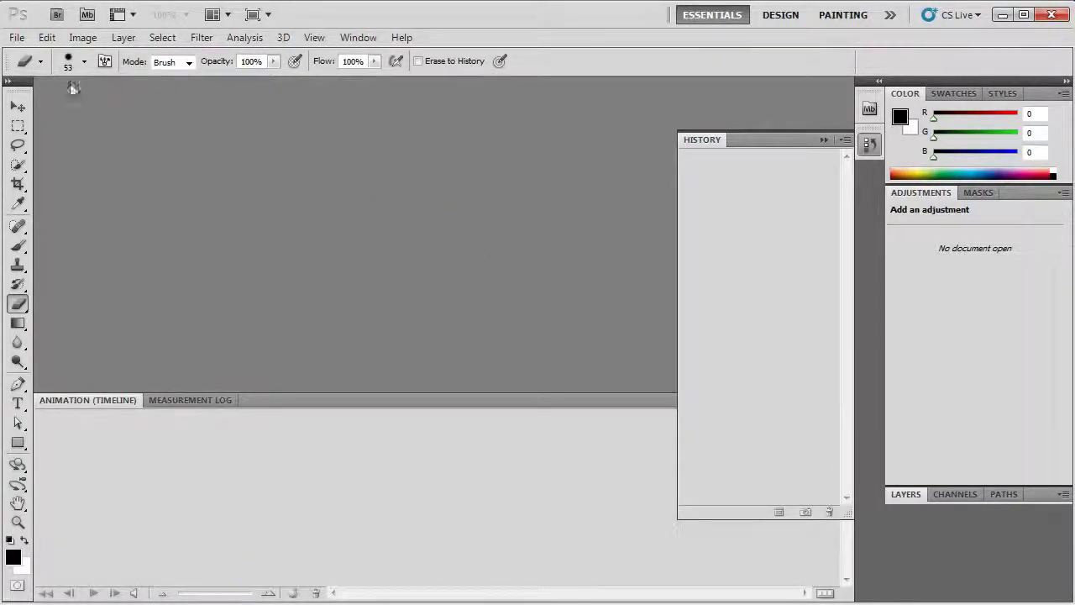
left_click(17, 37)
left_click(27, 71)
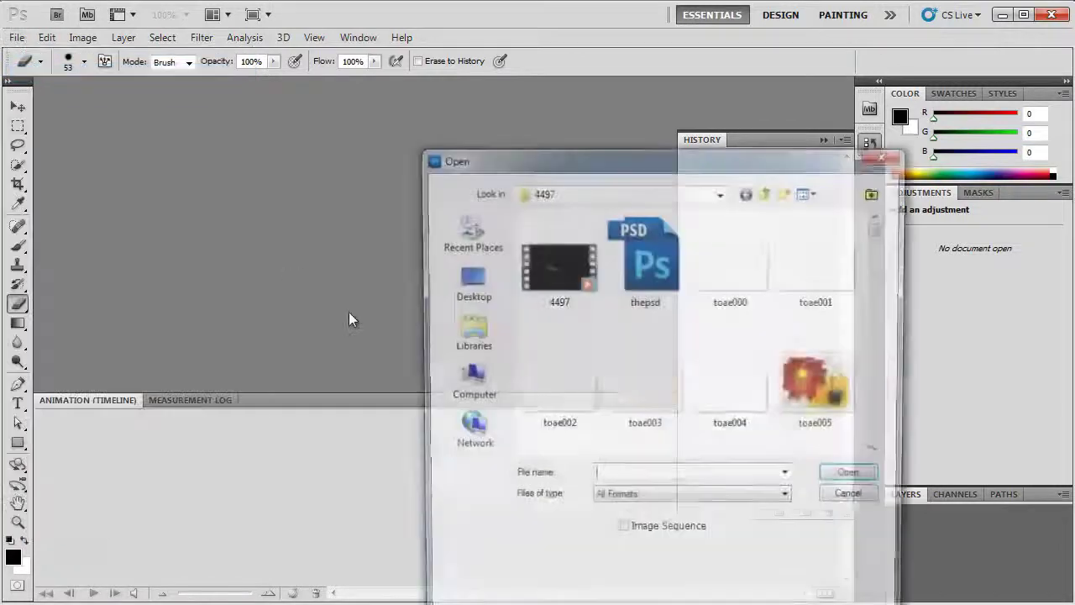
left_click(767, 190)
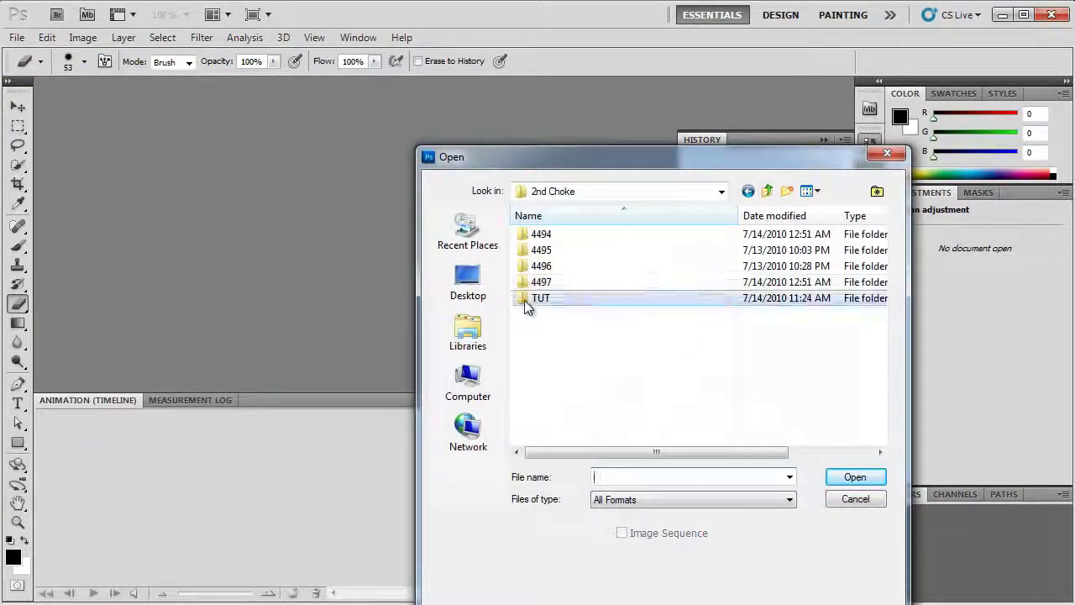
double_click(525, 299)
left_click(539, 283)
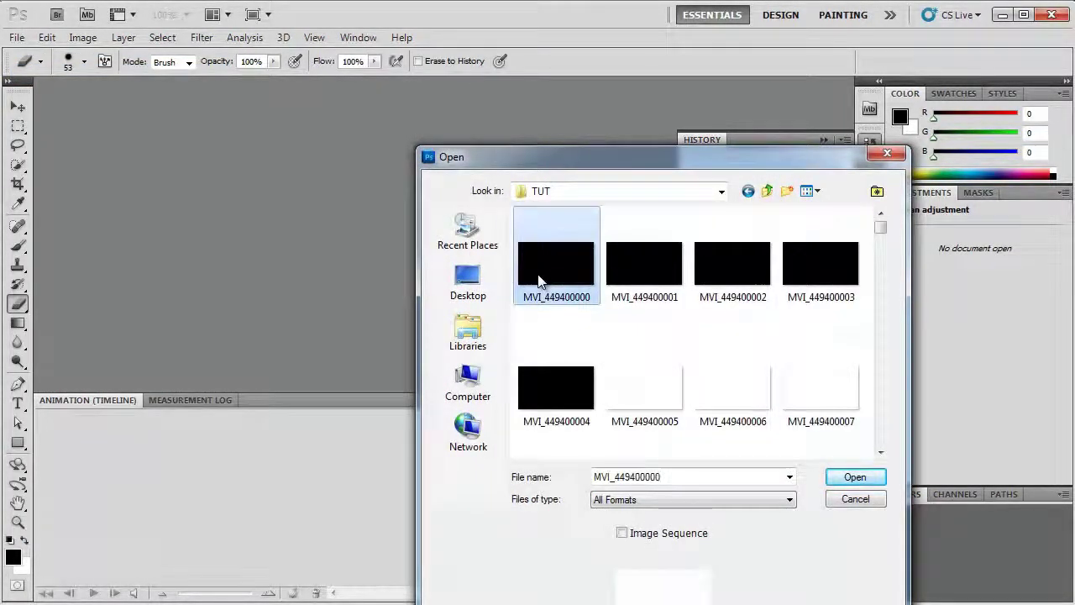
left_click(625, 534)
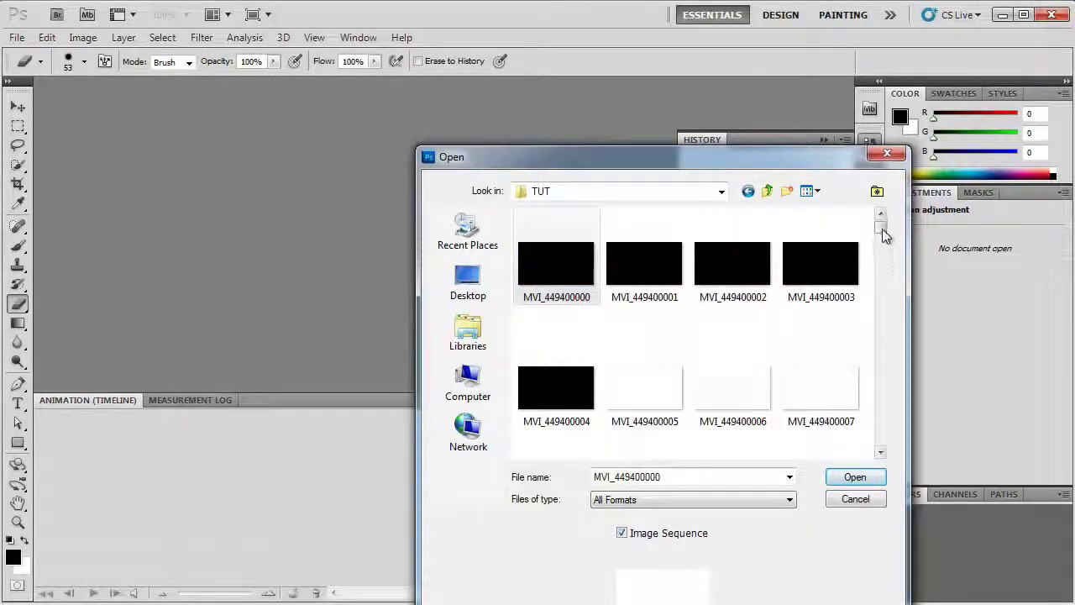
left_click_drag(881, 230, 881, 445)
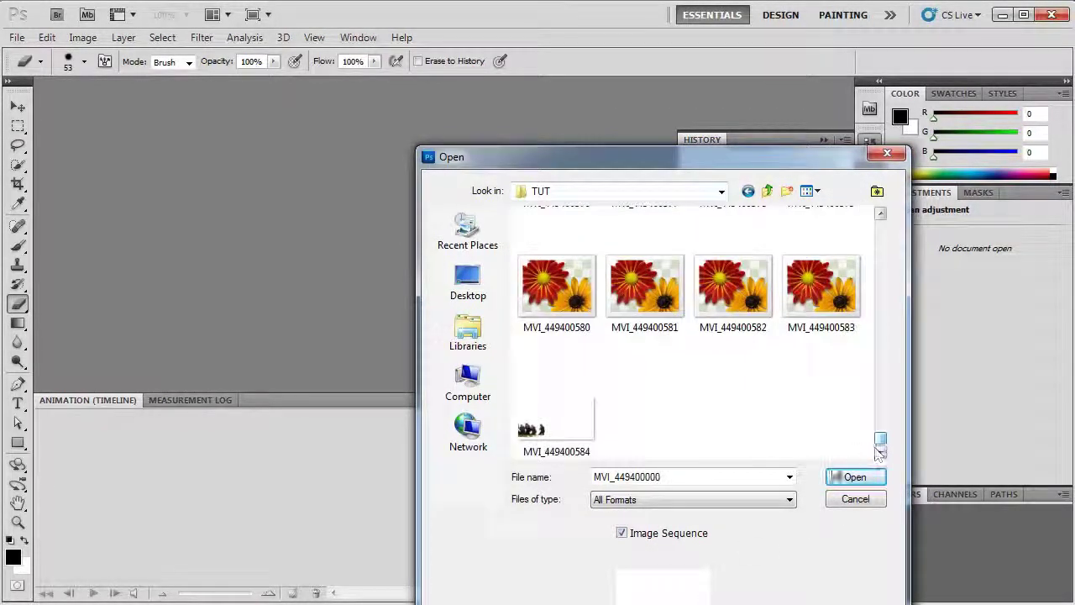
left_click(855, 476)
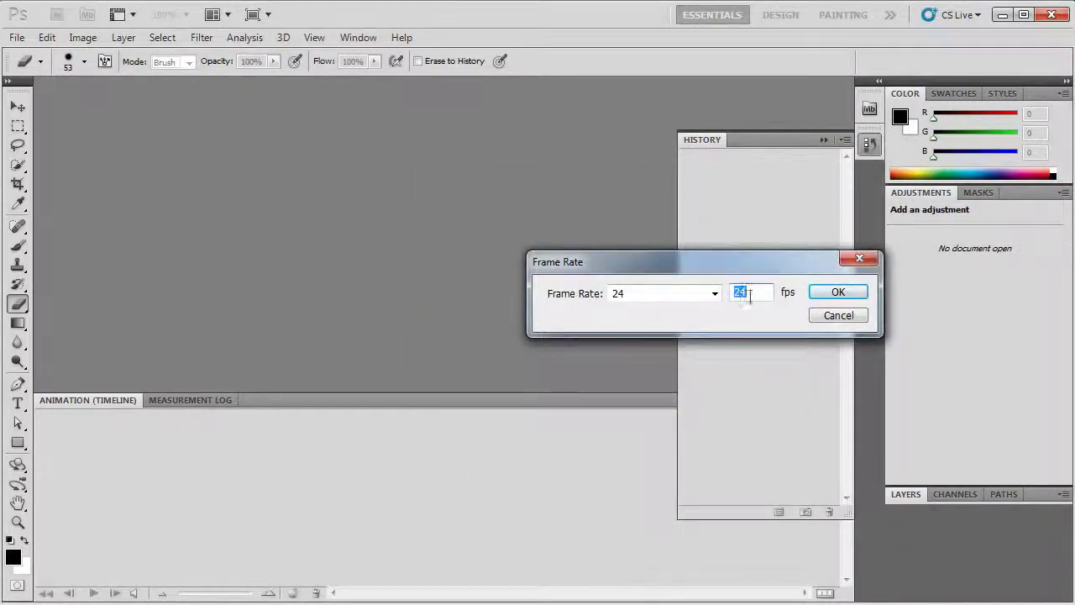
left_click(823, 296)
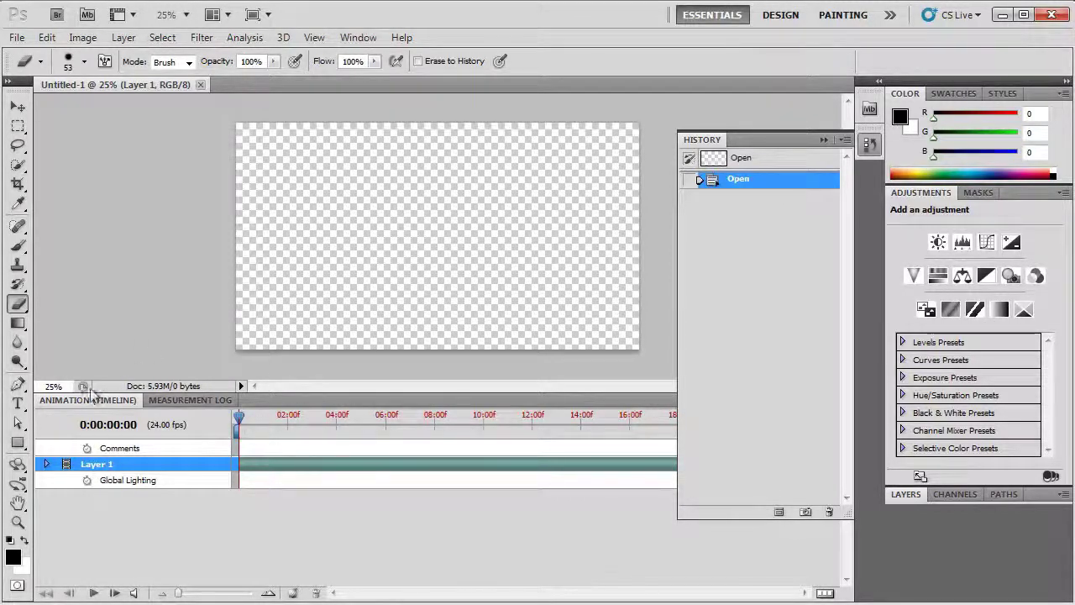
left_click(357, 39)
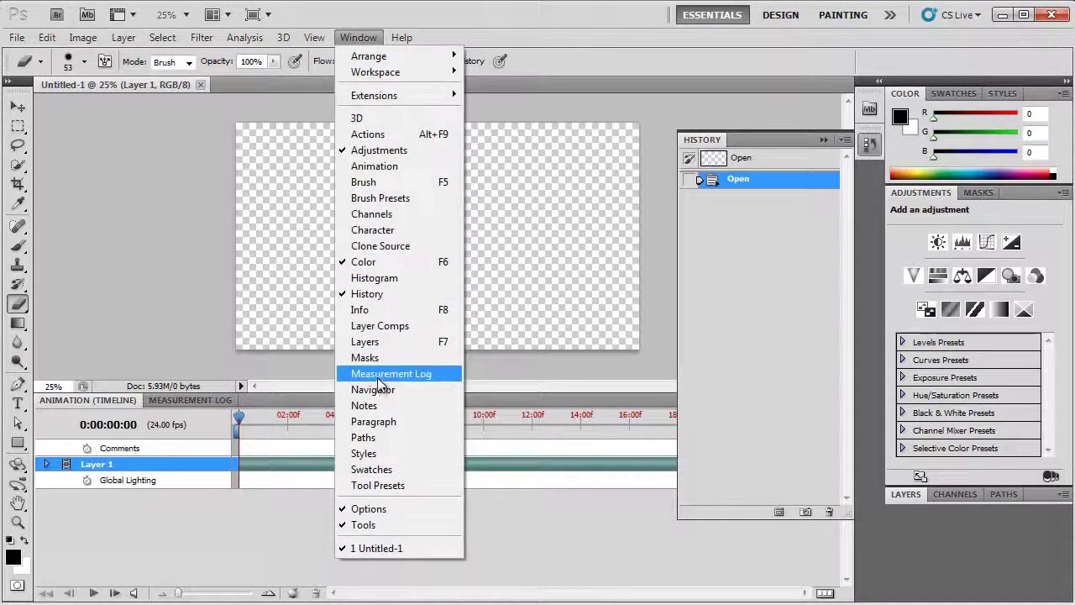
left_click(378, 262)
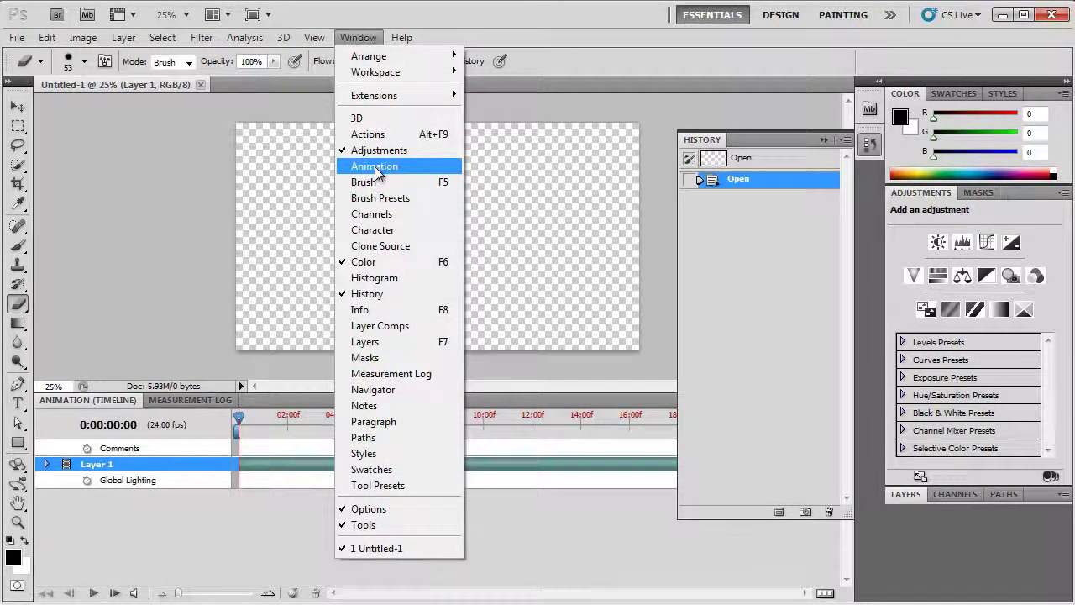
left_click(337, 35)
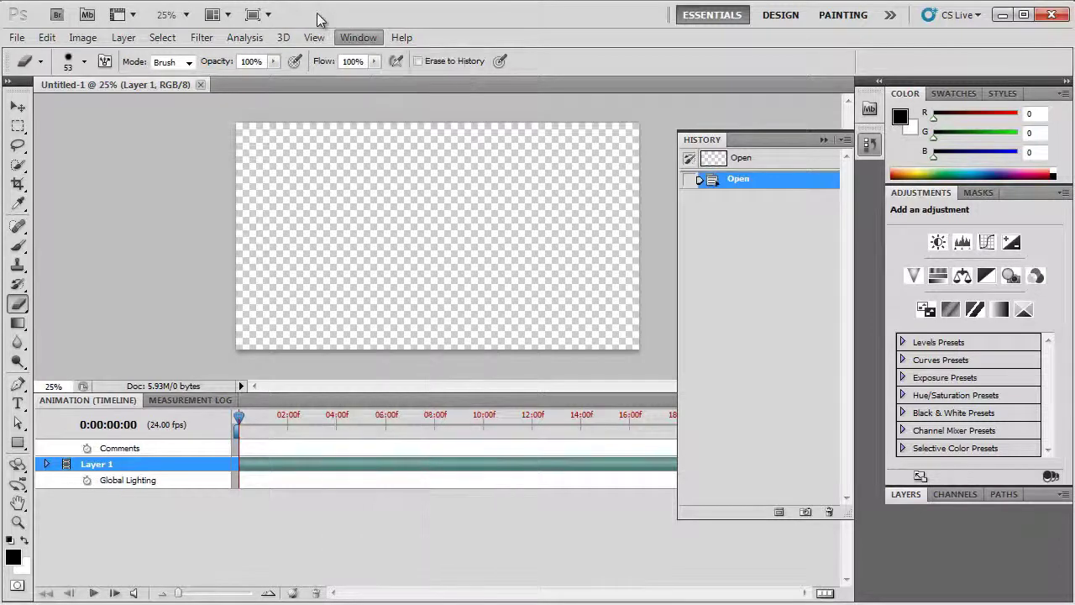
Move the playhead to 0:00:05:01 and step back and forth through neighbouring frames, stopping at 0:00:05:03
left_click(362, 422)
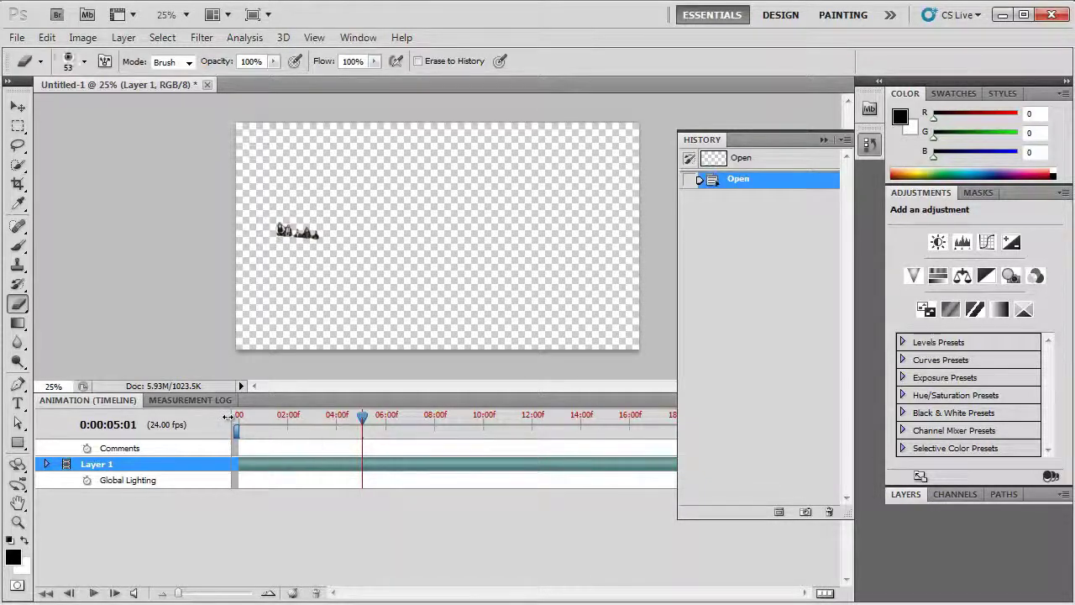
left_click(110, 594)
left_click(73, 593)
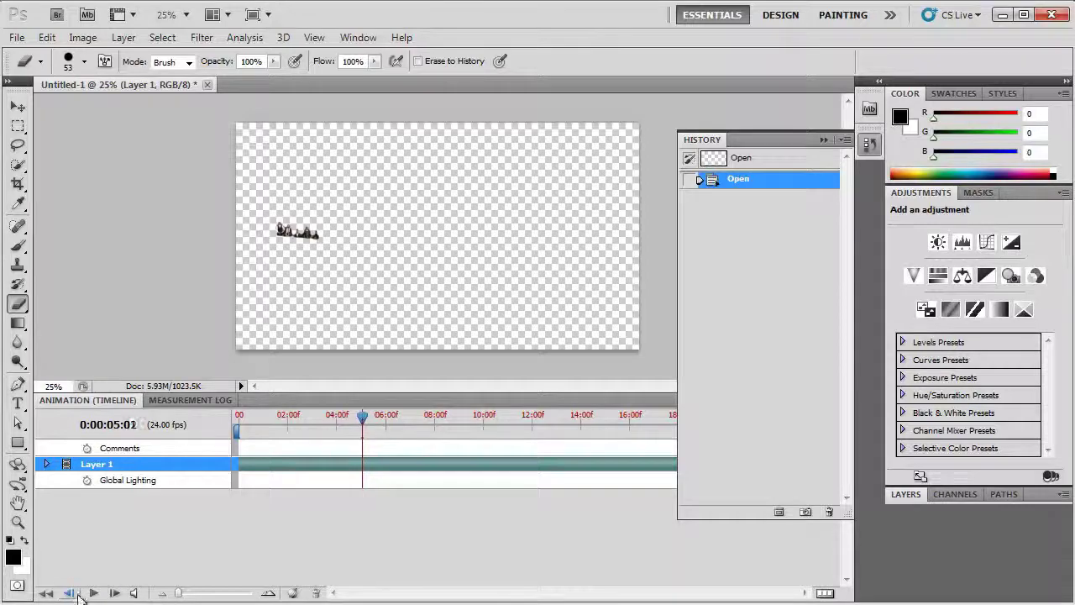
left_click(74, 594)
left_click(114, 593)
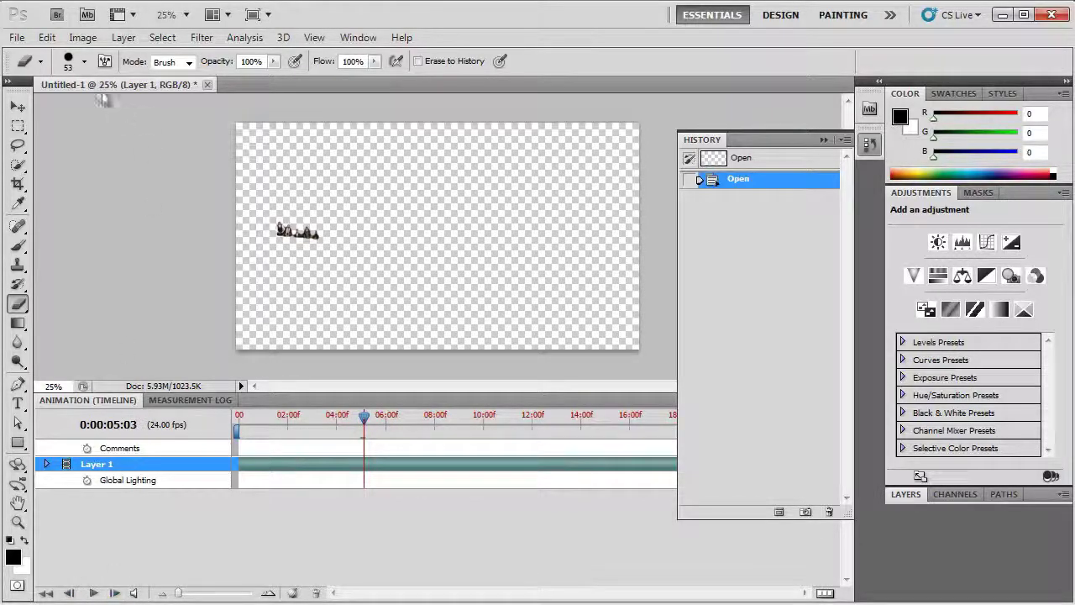
Examine the Next Frame and Previous Frame entries of Animation (Timeline) in the keyboard shortcut settings for panel menus
left_click(47, 37)
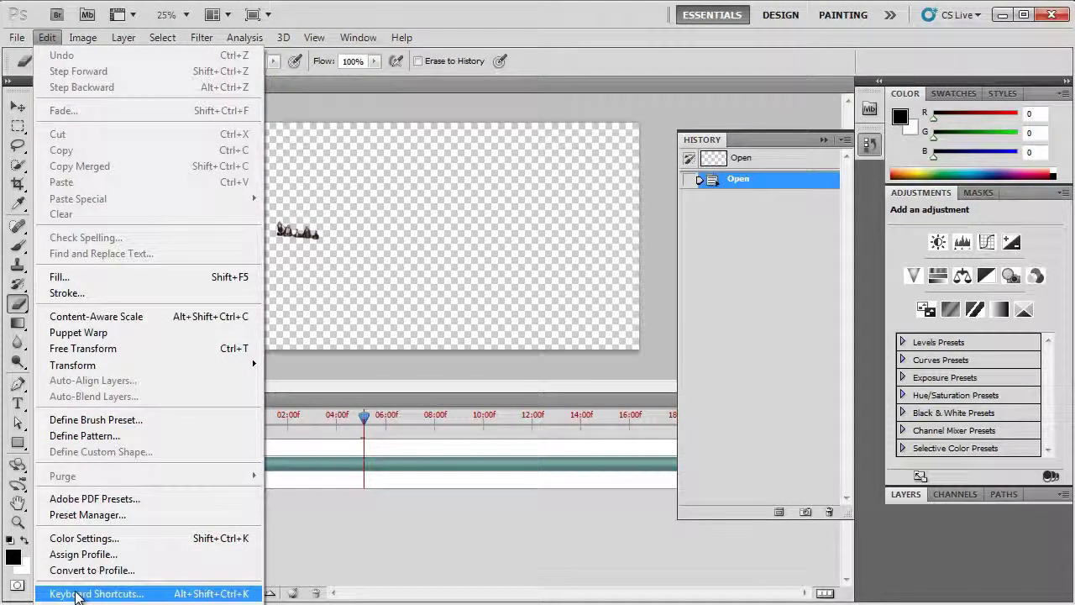
left_click(78, 594)
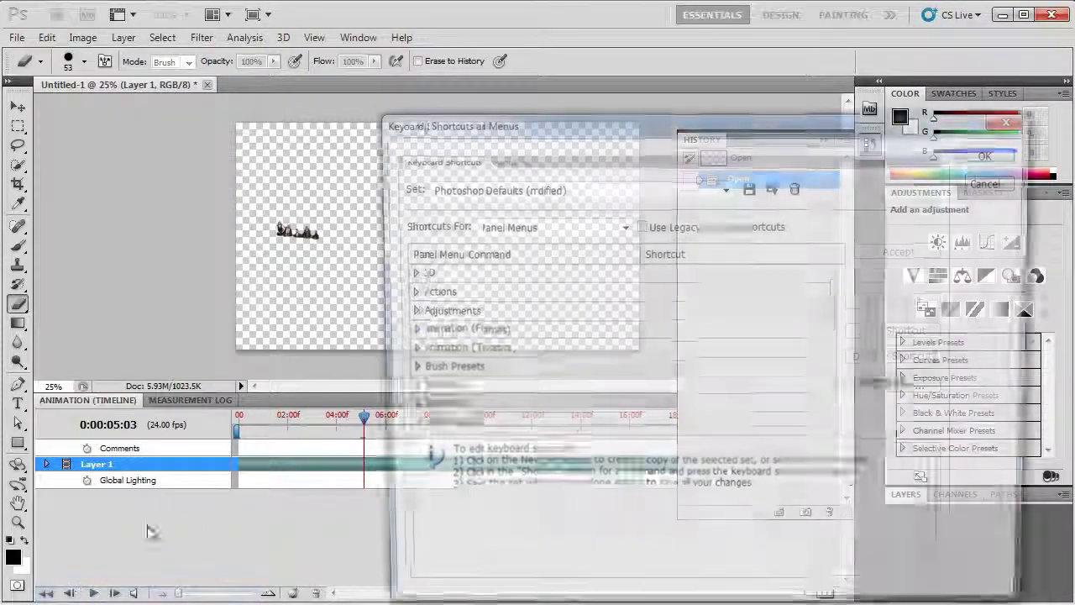
left_click(404, 351)
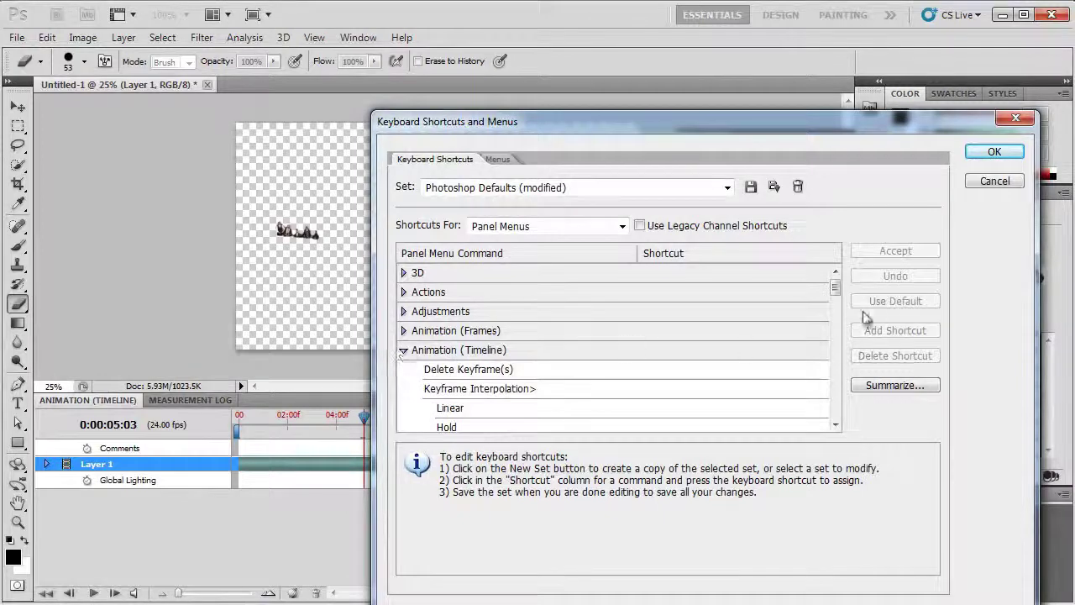
left_click_drag(838, 294, 838, 326)
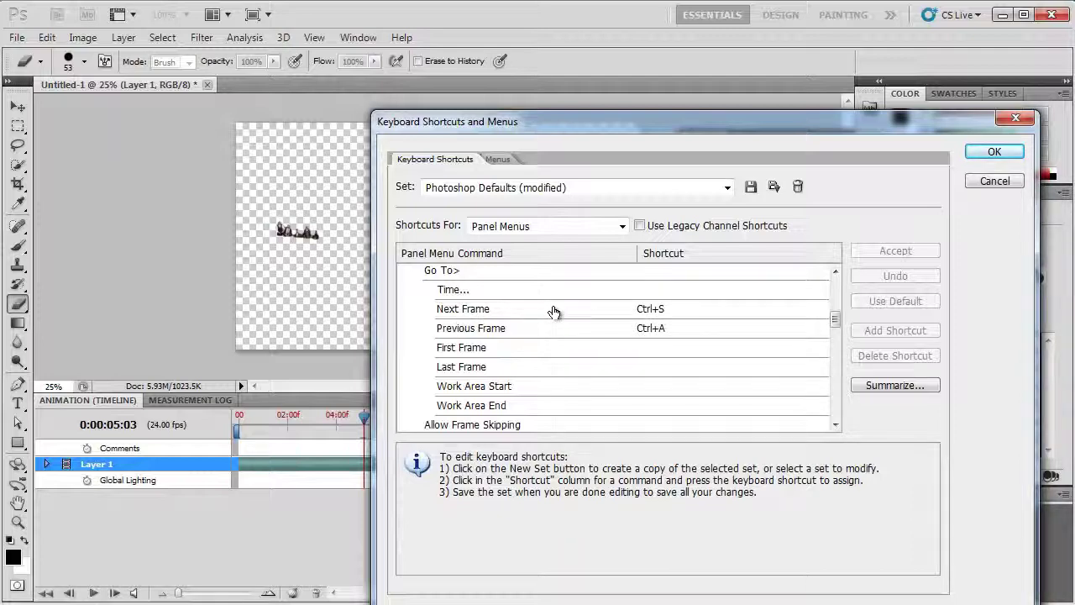
left_click(651, 311)
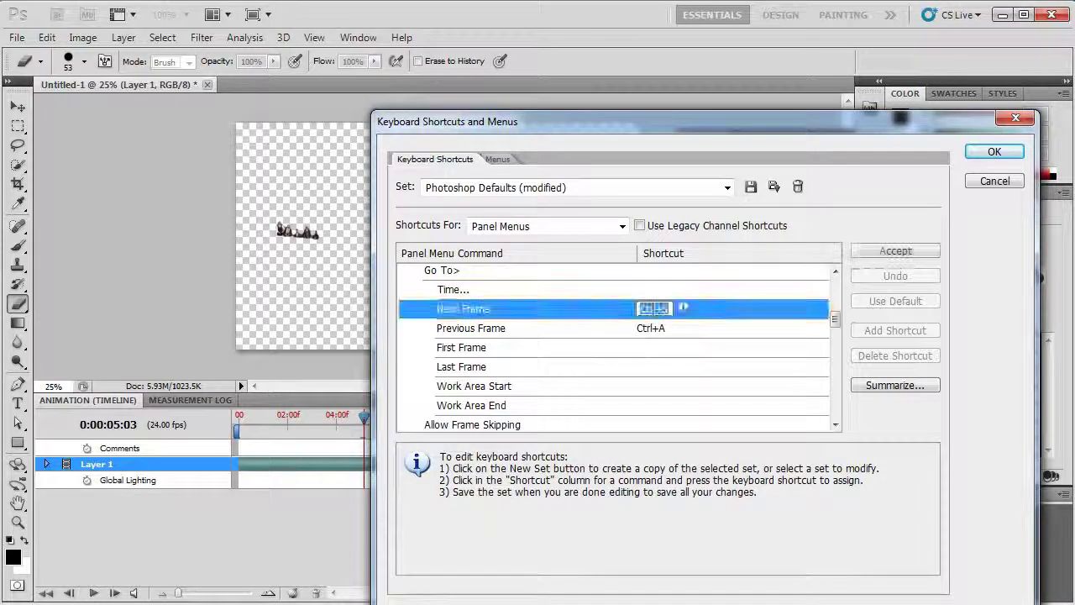
left_click(529, 330)
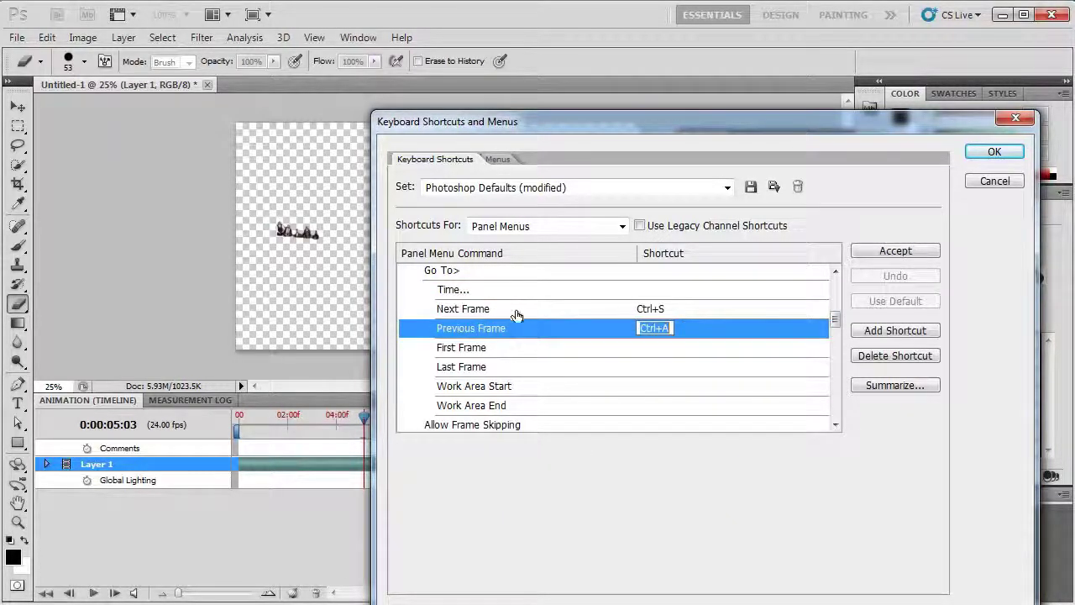
left_click(483, 311)
left_click(479, 329)
left_click(469, 316)
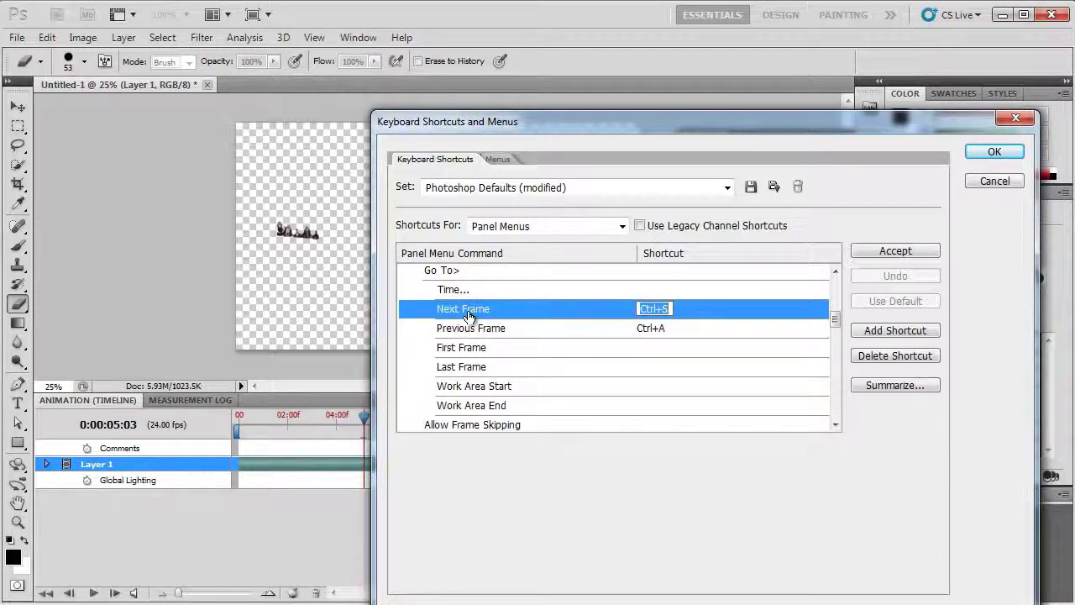
left_click(470, 329)
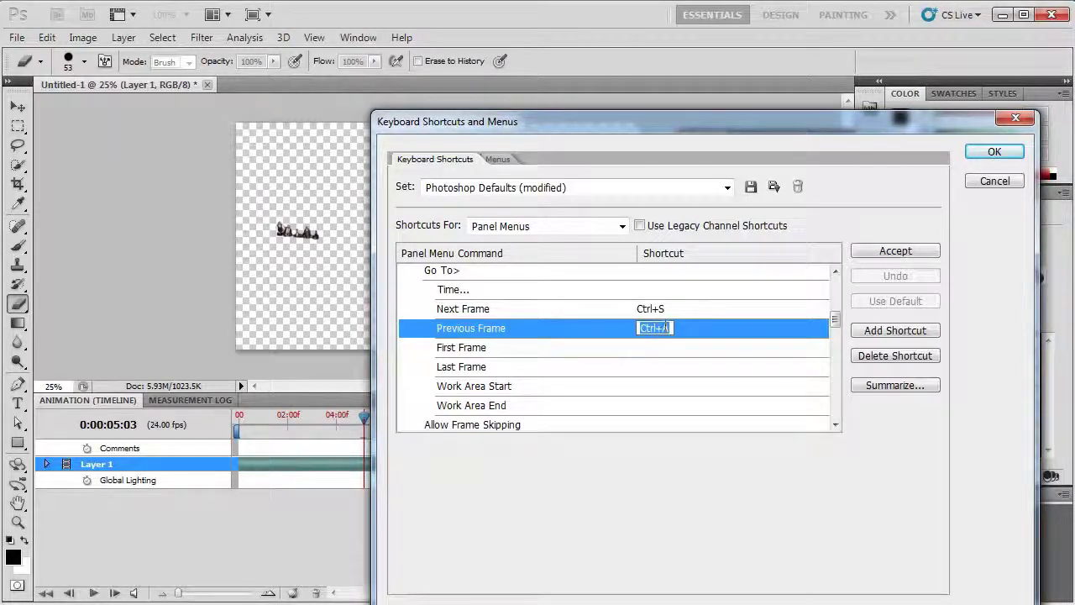
Try to assign S as the Previous Frame shortcut, then keep Ctrl+A and confirm the keyboard shortcut settings
key("s")
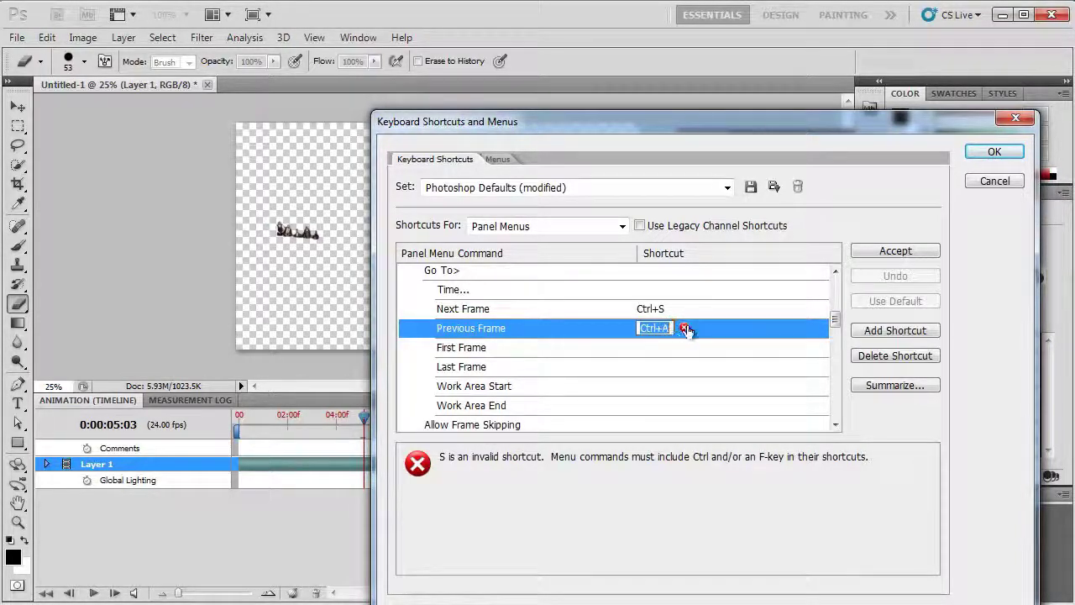
left_click(892, 256)
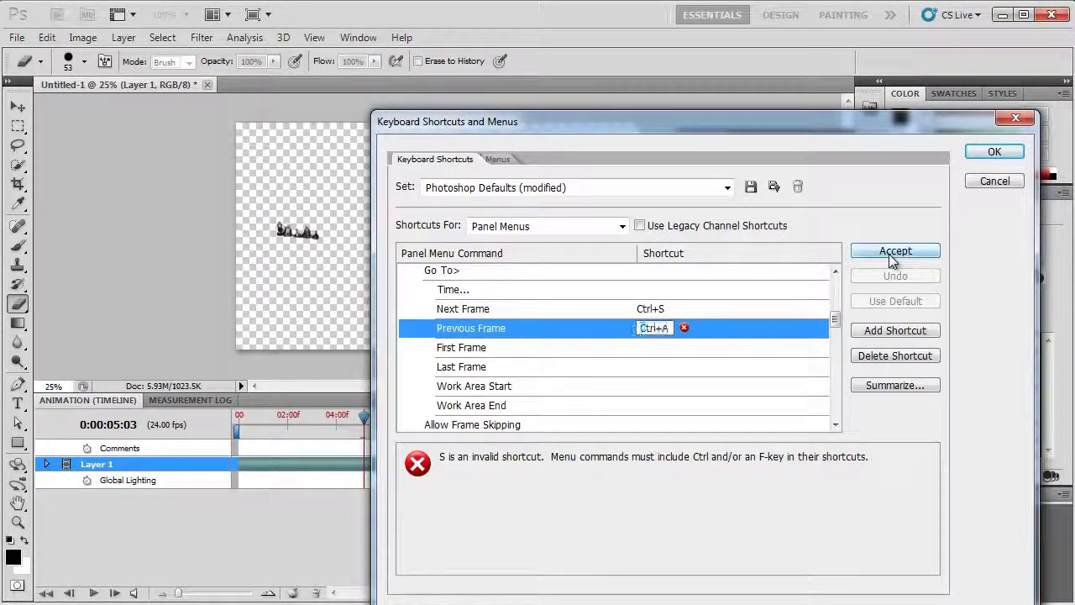
left_click(890, 254)
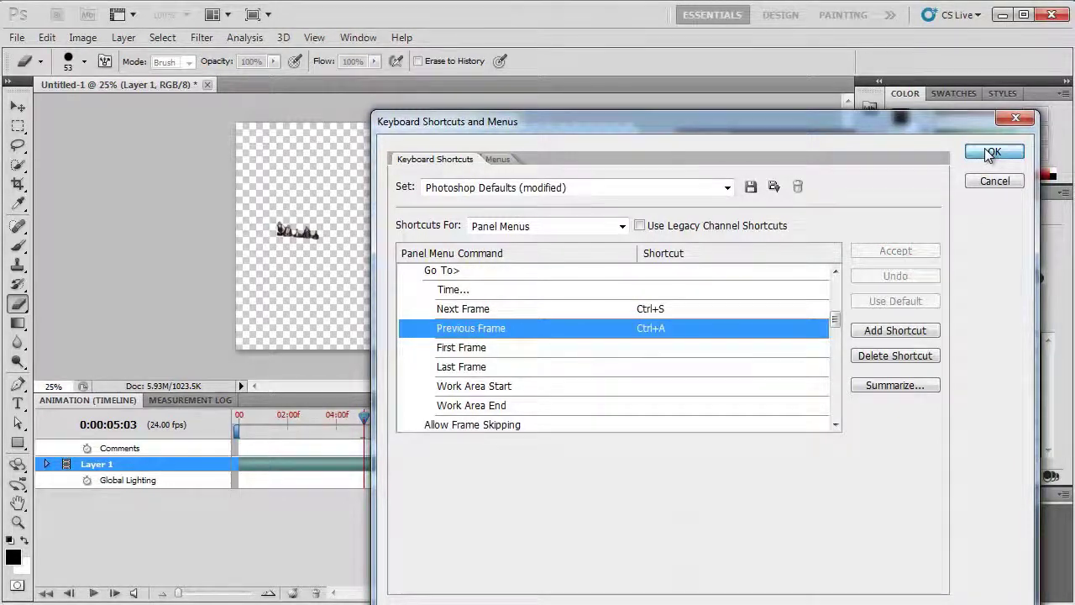
left_click(991, 153)
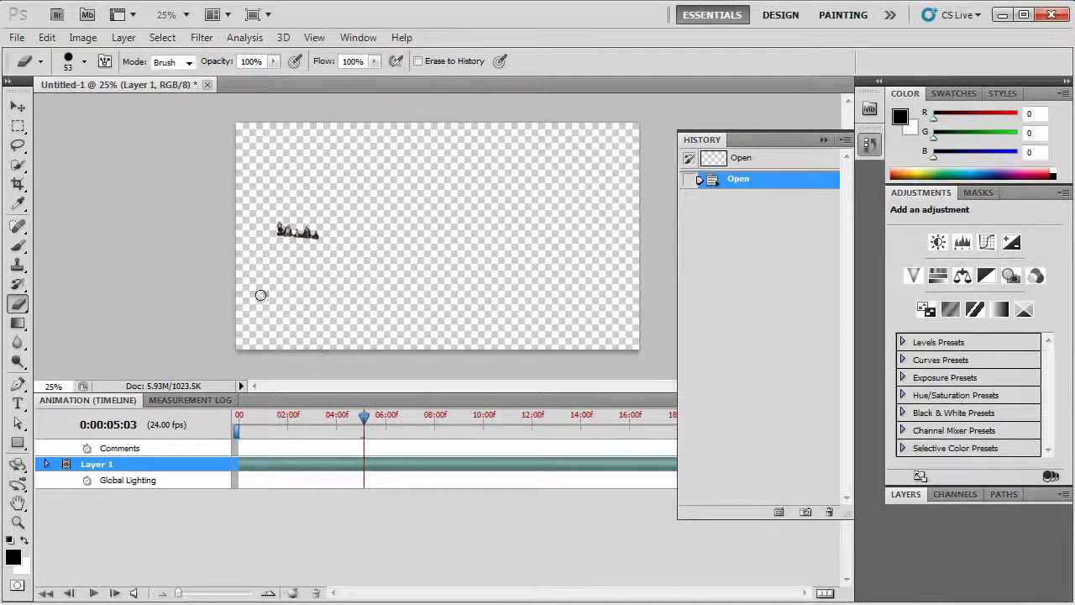
Move the playhead to 0:00:16:22, where the marchers are large in the frame, and display the document's layers
key("ctrl+plus")
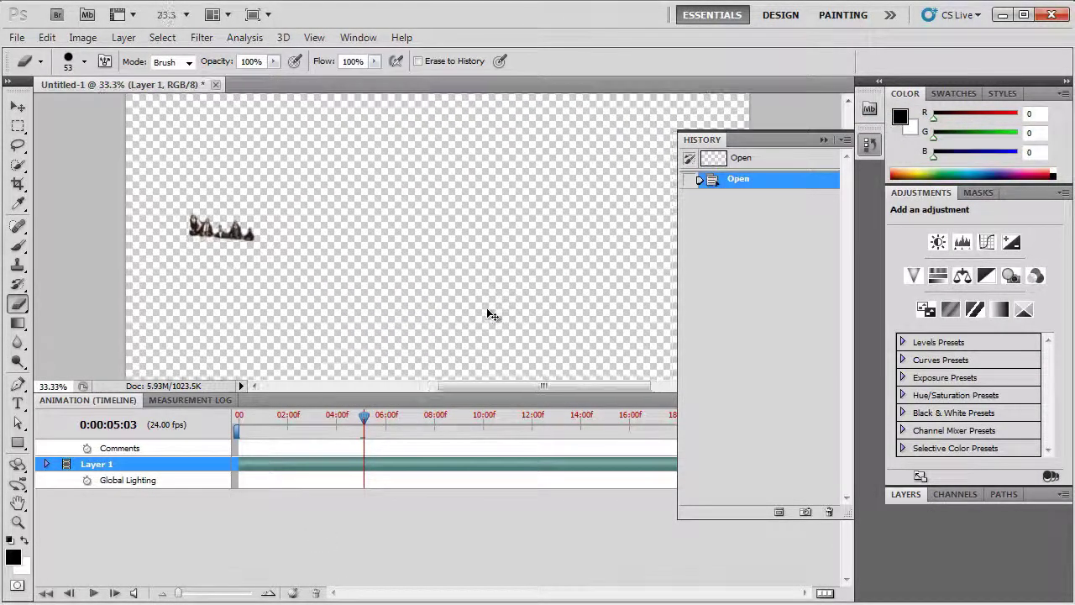
mouse_move(504, 385)
left_mouse_down()
mouse_move(470, 388)
mouse_move(479, 424)
mouse_move(652, 425)
left_mouse_up()
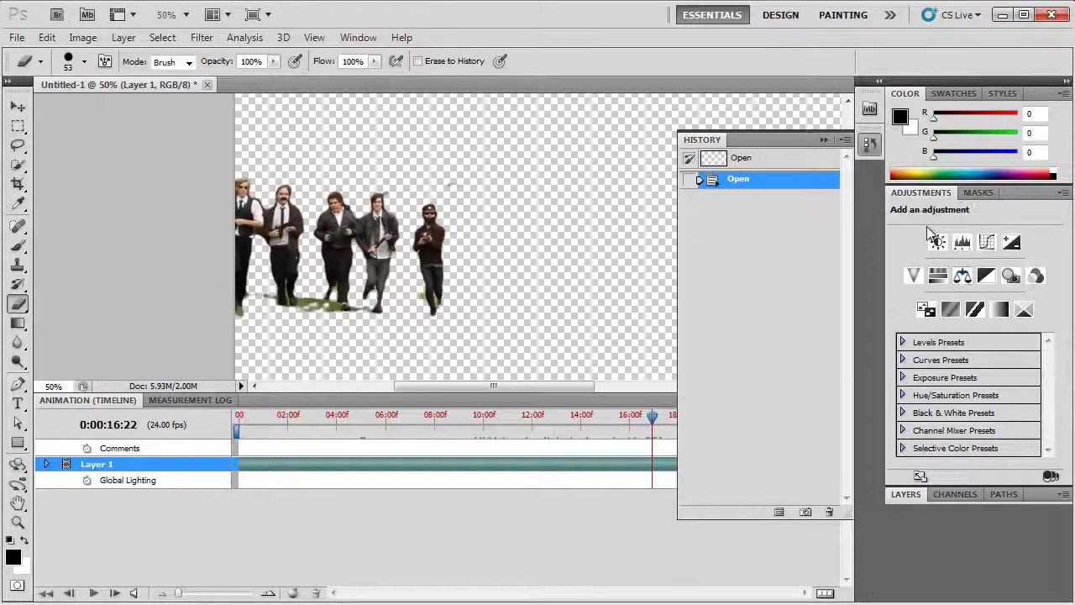
left_click(361, 37)
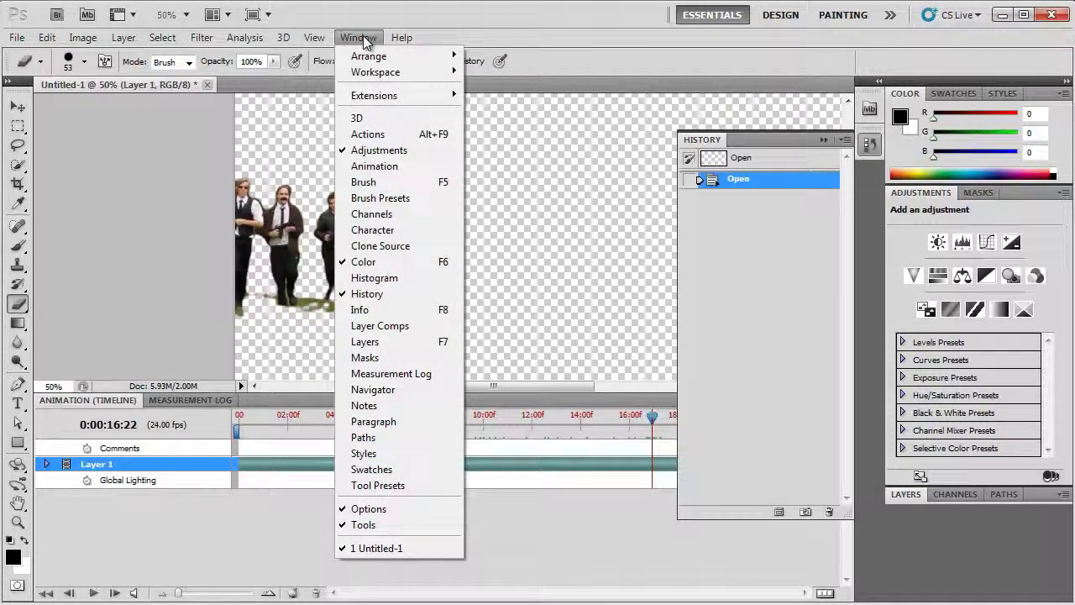
left_click(402, 342)
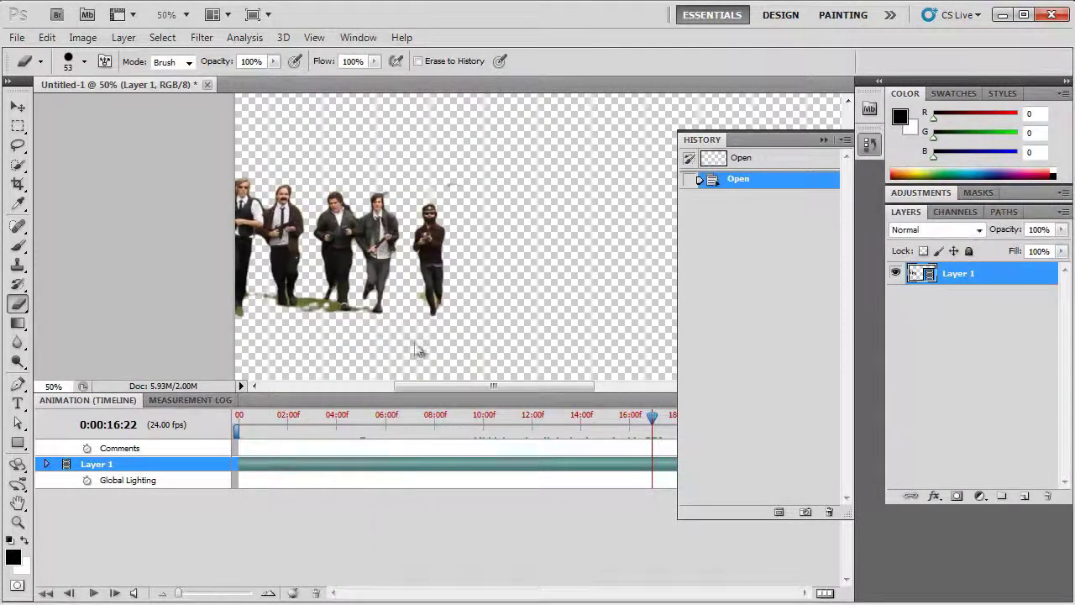
Add a new layer beneath Layer 1 and fill it with white as a backdrop for the cut-out marchers
key("ctrl+shift+n")
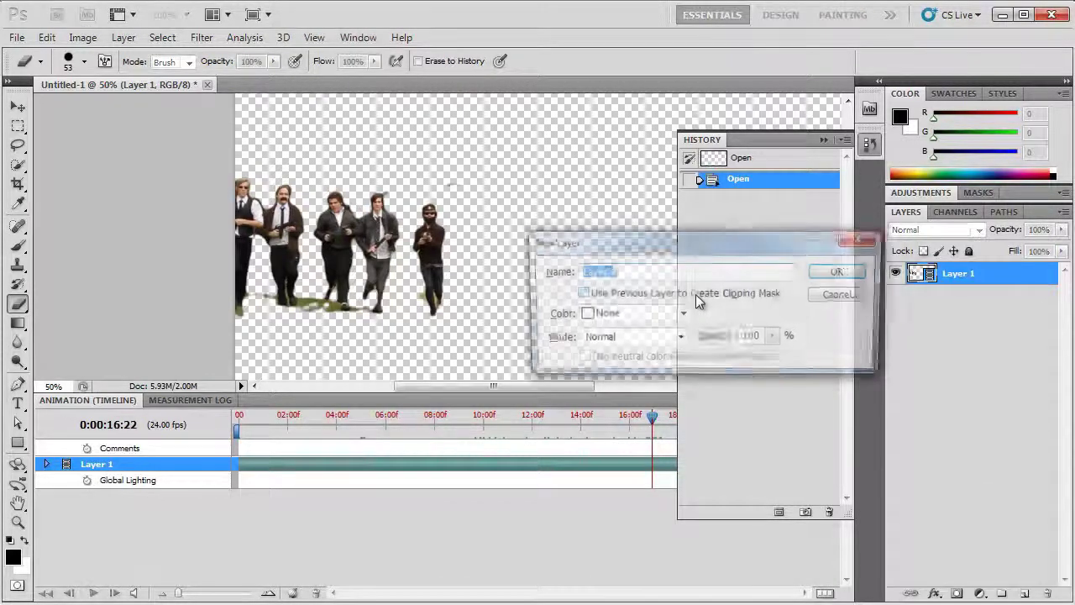
key("Return")
left_click_drag(955, 288, 962, 307)
key("ctrl+BackSpace")
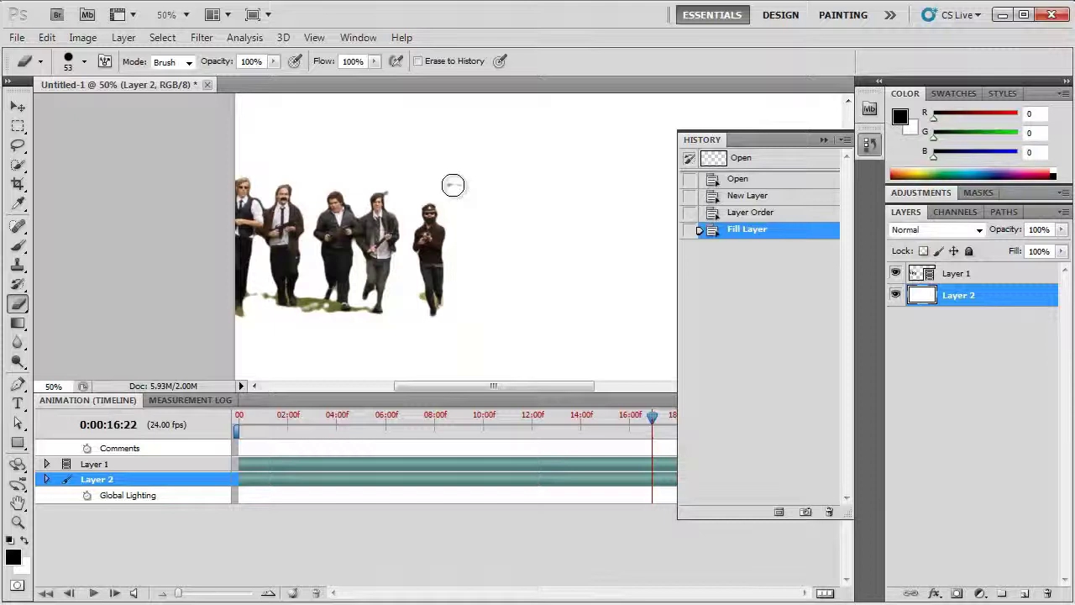
Erase the stray speck above the rightmost marcher on Layer 1 in the frame at 0:00:16:22
left_click(954, 276)
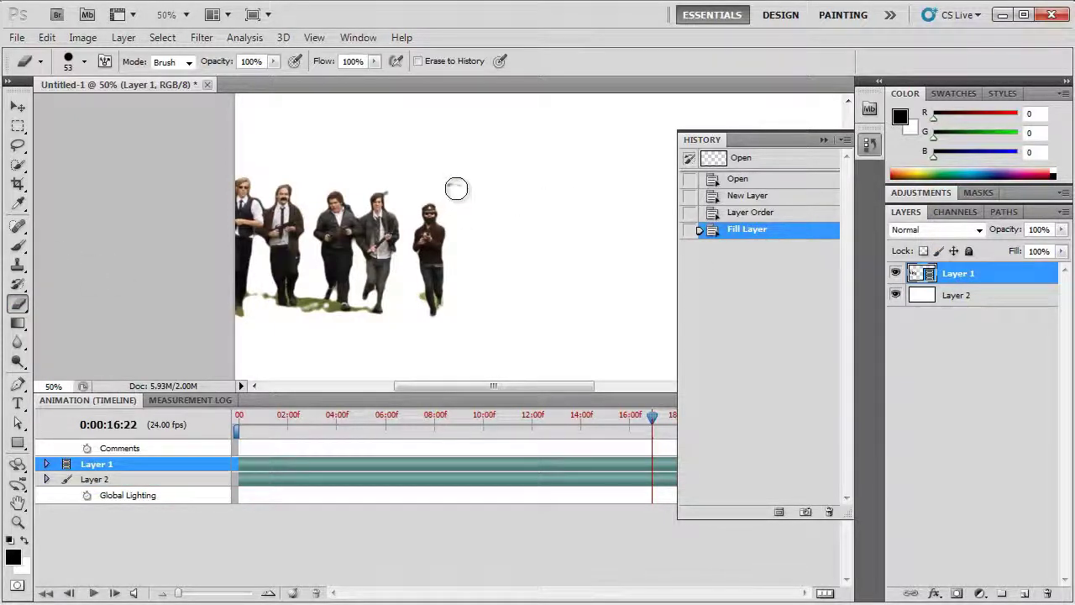
mouse_move(456, 188)
left_mouse_down()
mouse_move(483, 185)
mouse_move(444, 182)
left_mouse_up()
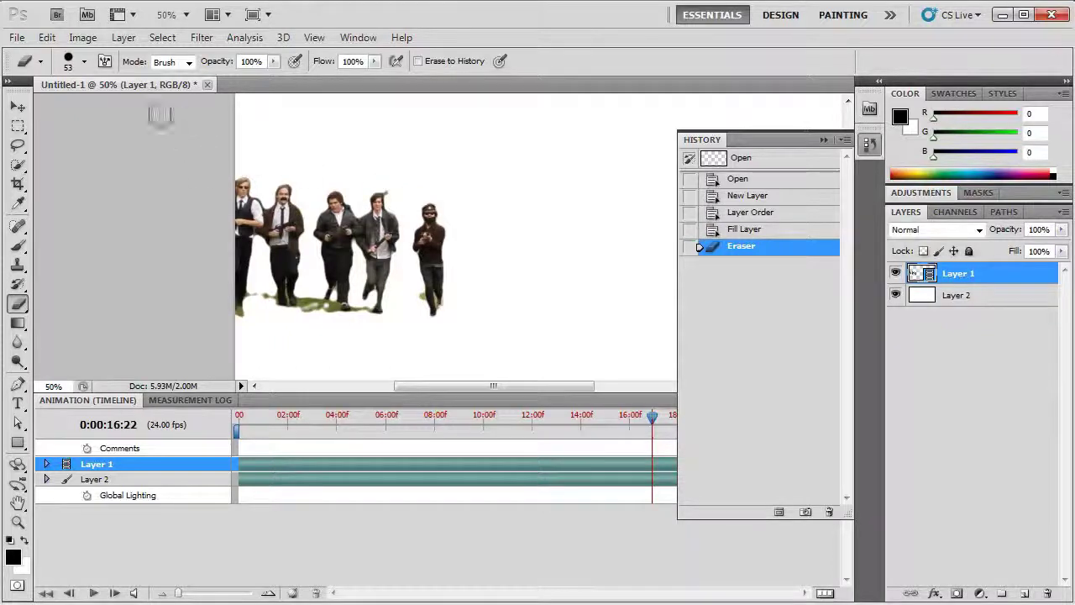
Set the eraser hardness to 68% and erase the leftover bits above the second marcher from the right on Layer 1
left_click(84, 61)
left_click(114, 143)
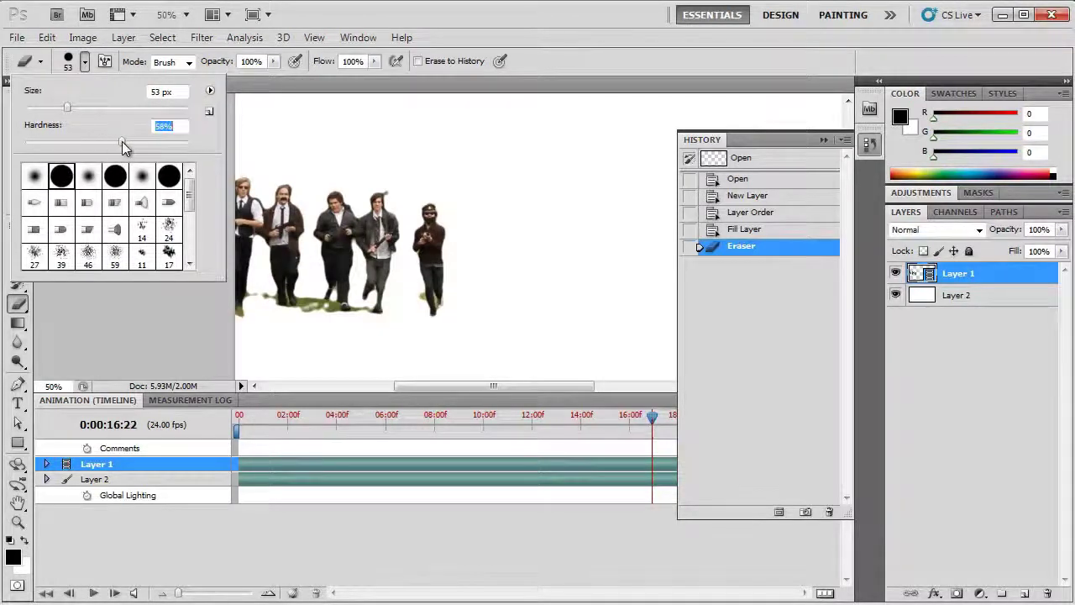
left_click_drag(122, 145, 135, 142)
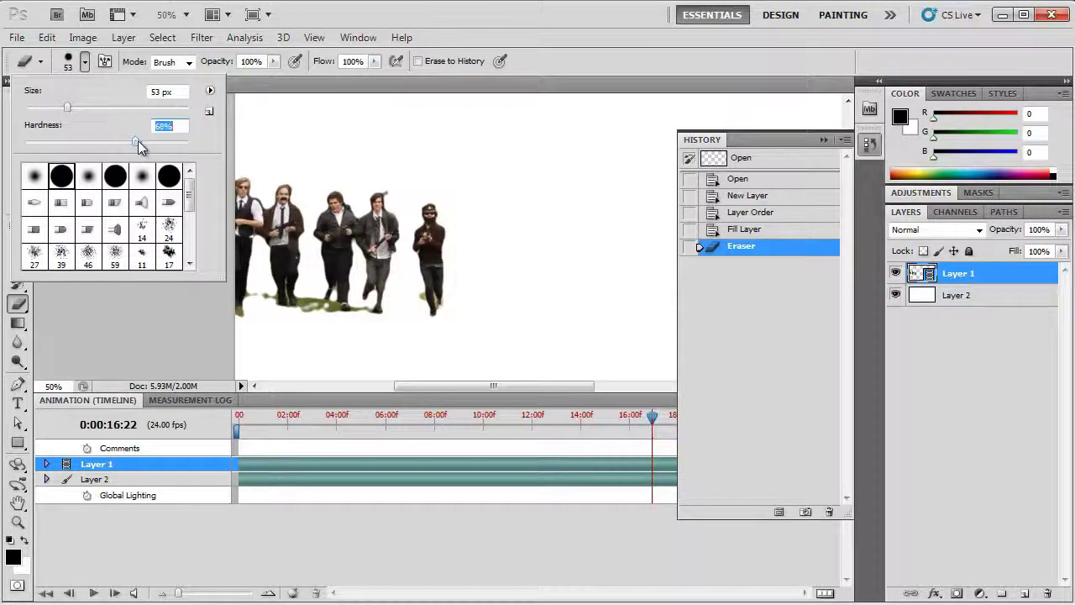
left_click(380, 173)
key("ctrl+plus")
key("ctrl+plus")
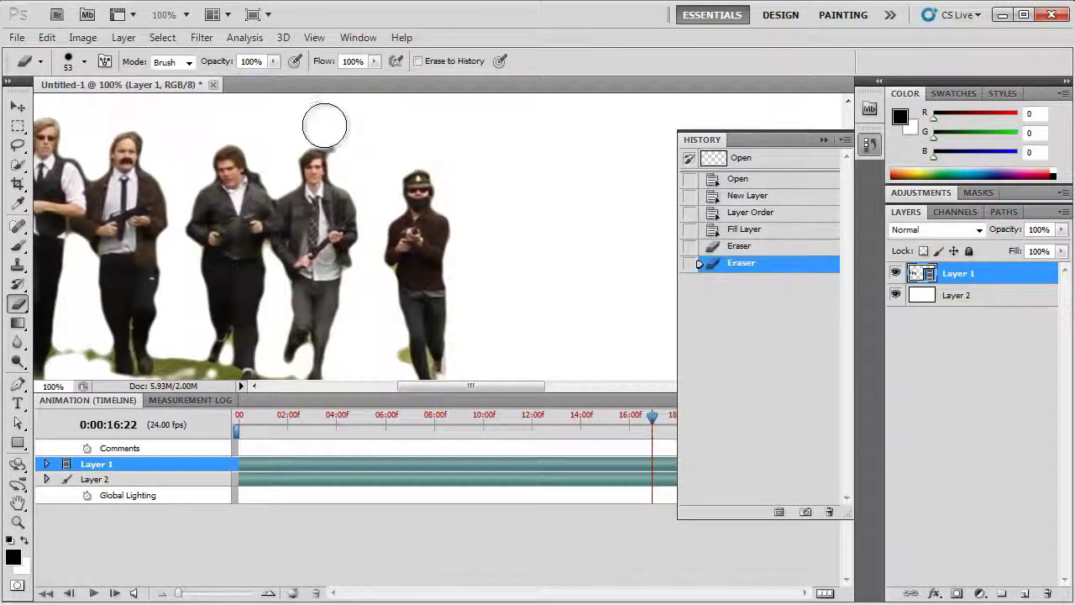
mouse_move(324, 125)
left_mouse_down()
mouse_move(350, 142)
mouse_move(344, 132)
left_mouse_up()
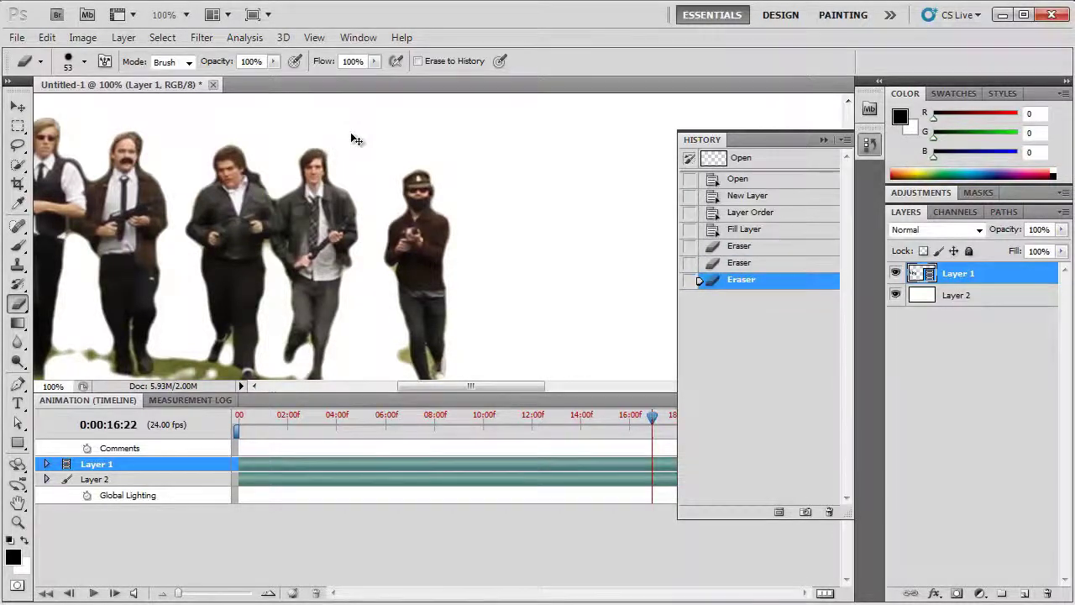
Erase the stray specks above the marchers frame by frame, working backwards from 0:00:16:21 to 0:00:16:18
key("Left")
left_click_drag(437, 124, 461, 125)
key("Left")
key("Left")
left_click(502, 127)
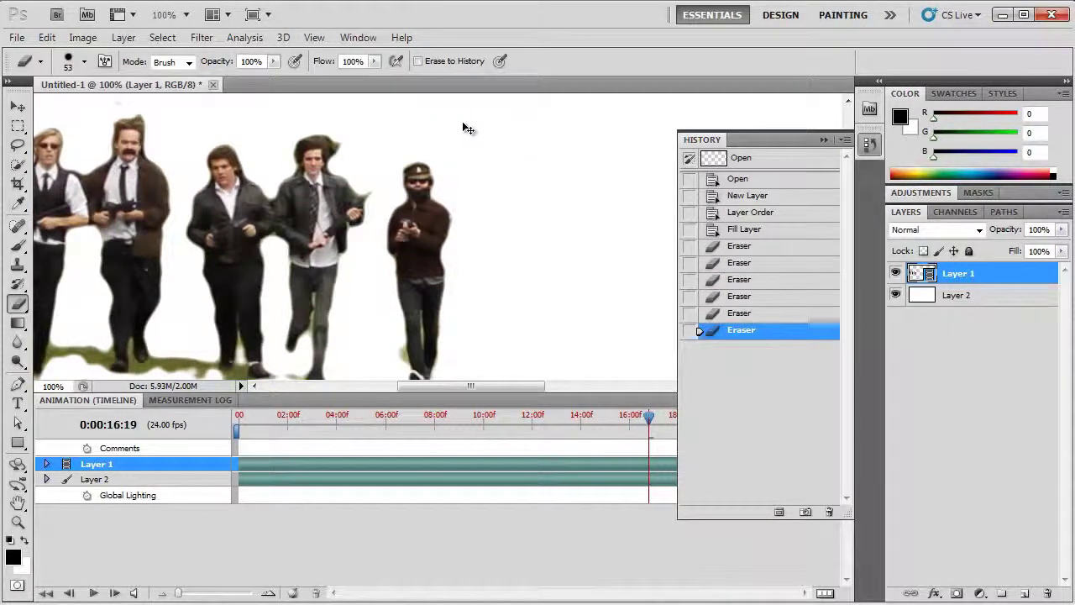
key("Left")
left_click(492, 125)
left_click_drag(480, 381, 450, 384)
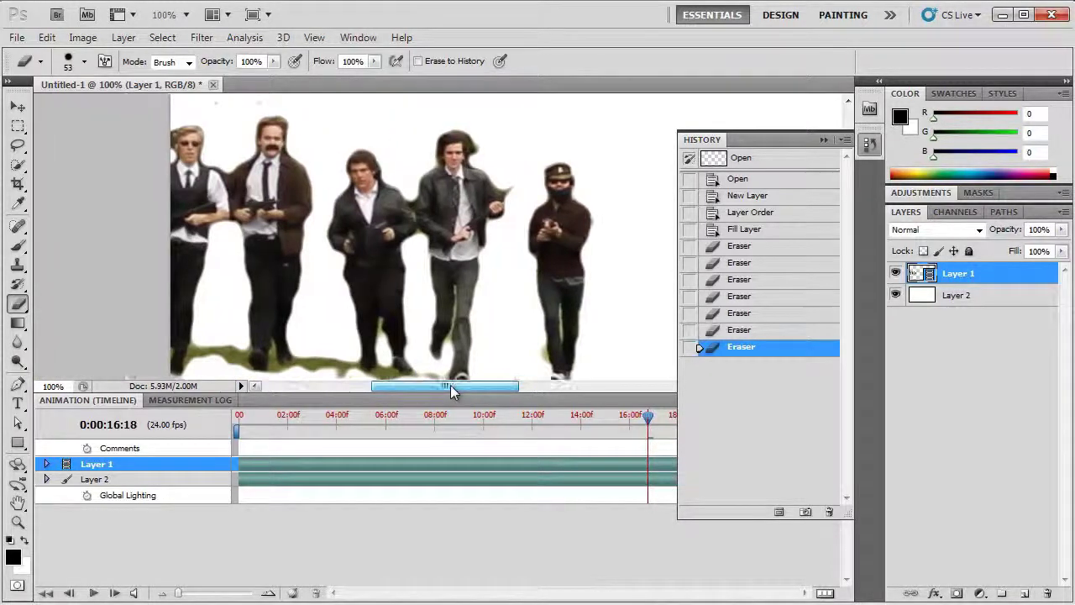
left_click(248, 108)
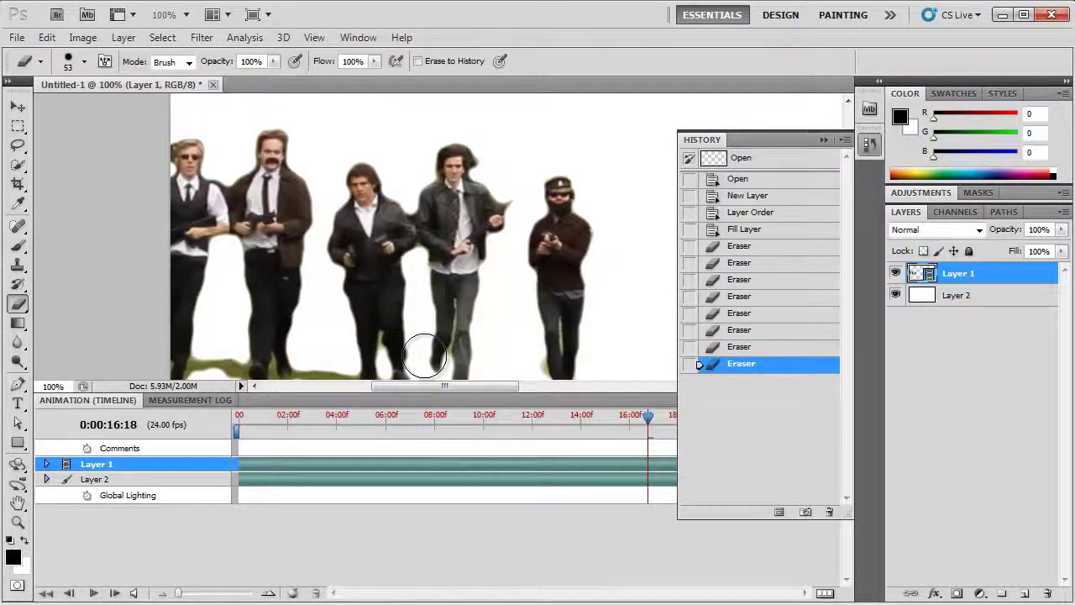
Erase the specks above the rightmost and moustached marchers on each frame from 0:00:16:17 back to 0:00:16:14
key("Left")
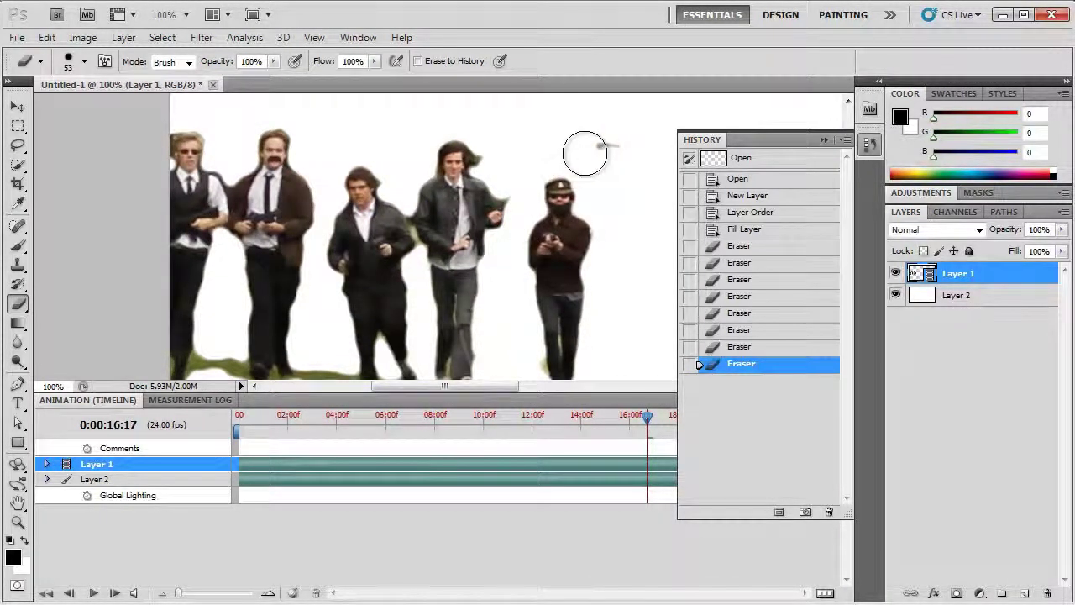
mouse_move(590, 154)
left_mouse_down()
mouse_move(620, 150)
mouse_move(597, 140)
mouse_move(667, 141)
left_mouse_up()
key("Left")
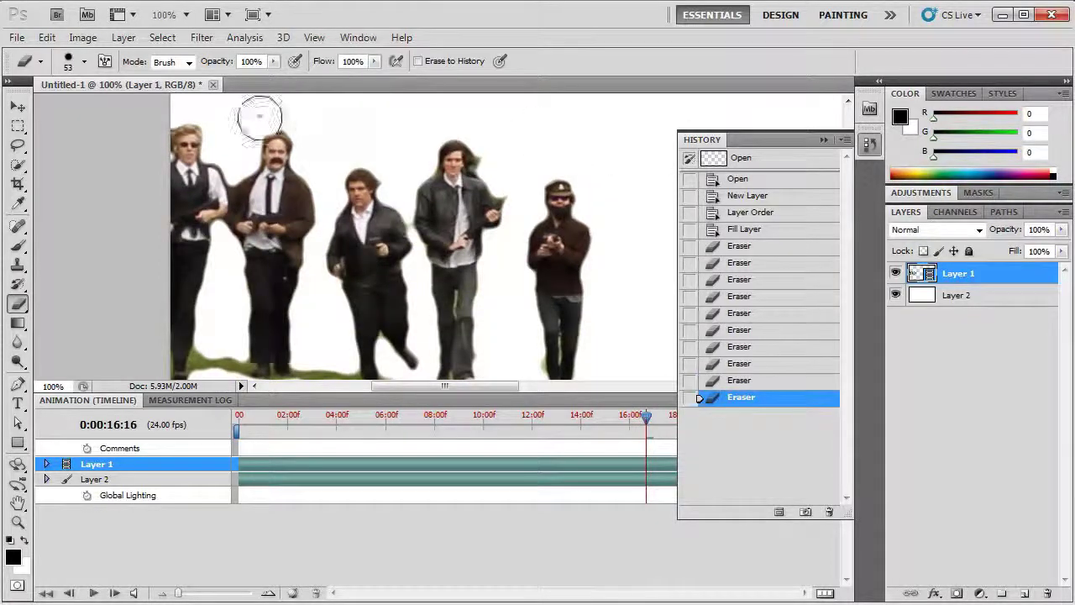
left_click(259, 117)
key("Left")
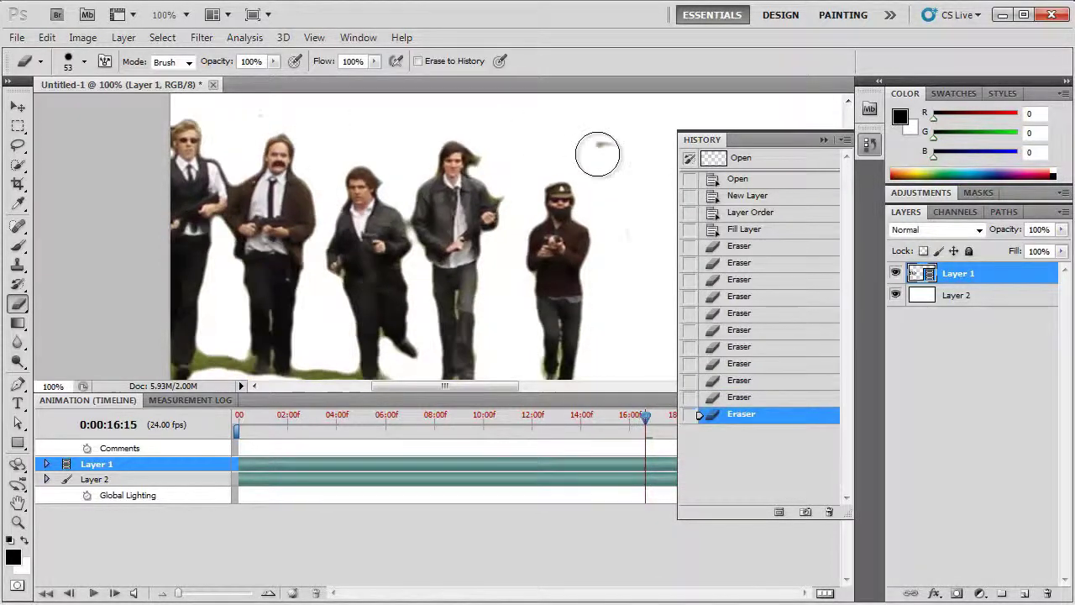
left_click(636, 235)
left_click(256, 110)
key("Left")
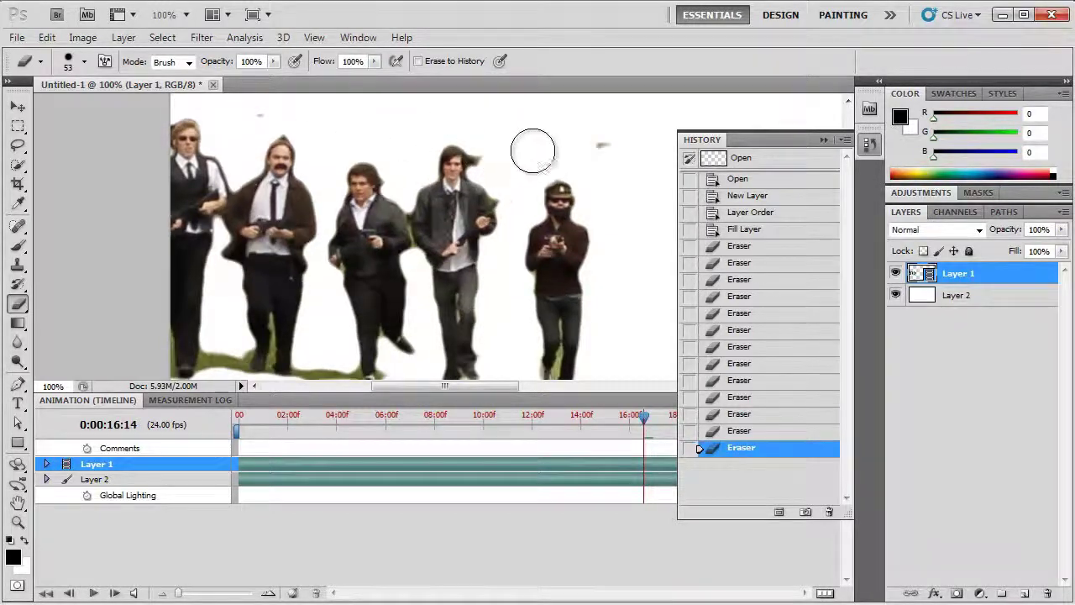
left_click_drag(532, 150, 638, 149)
left_click(252, 116)
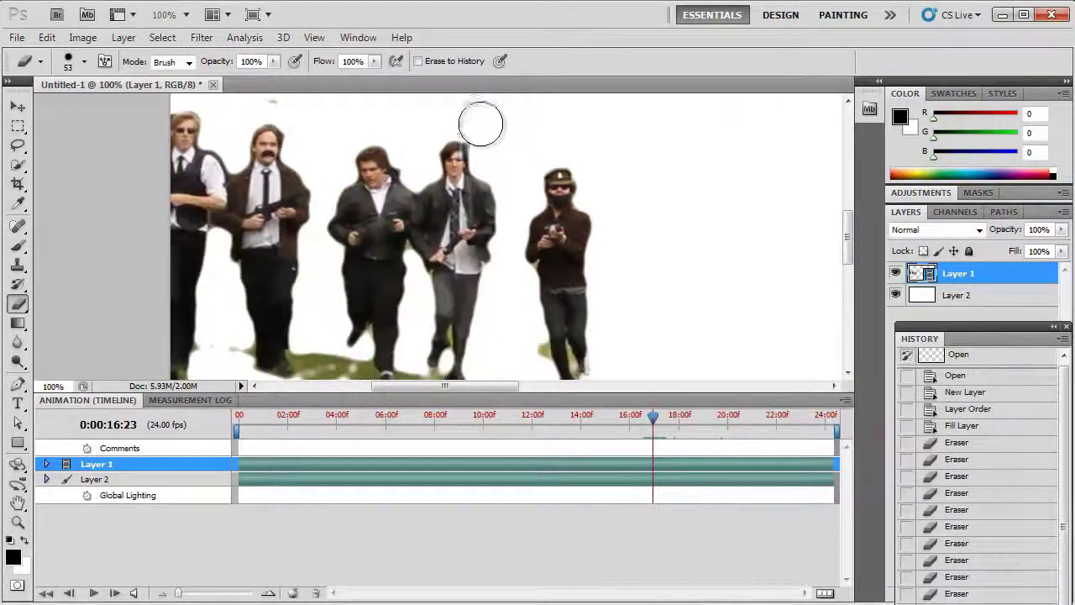
Clean up the stray areas above the marchers' heads frame by frame, going forward from 0:00:16:23 to 0:00:17:11
key("Right")
key("Right")
key("Right")
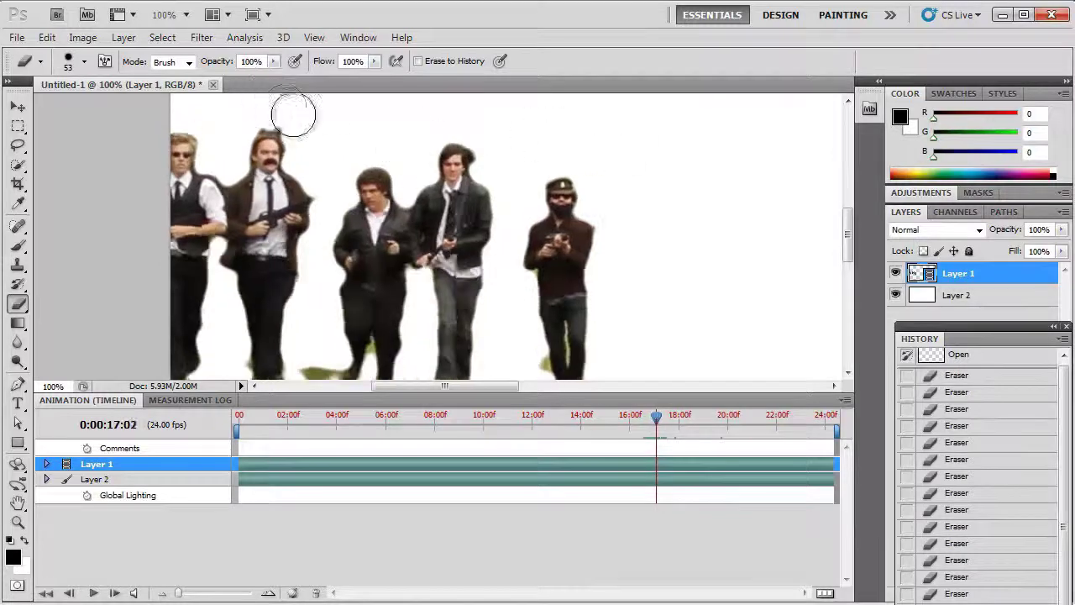
key("Right")
key("Right")
key("Right")
key("Right")
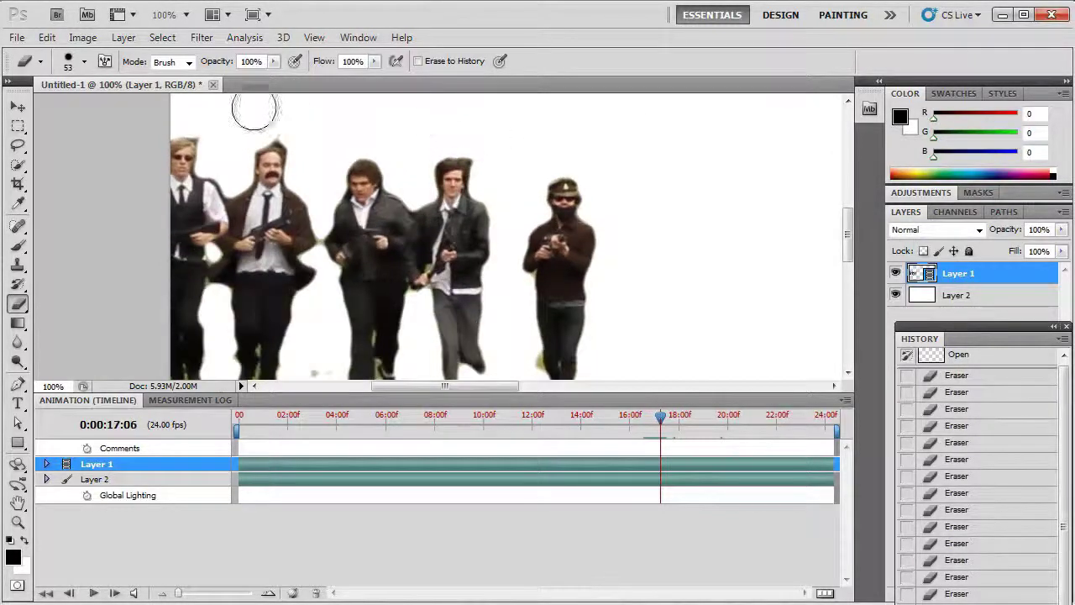
key("Right")
key("Right")
key("Right")
key("Right")
key("Right")
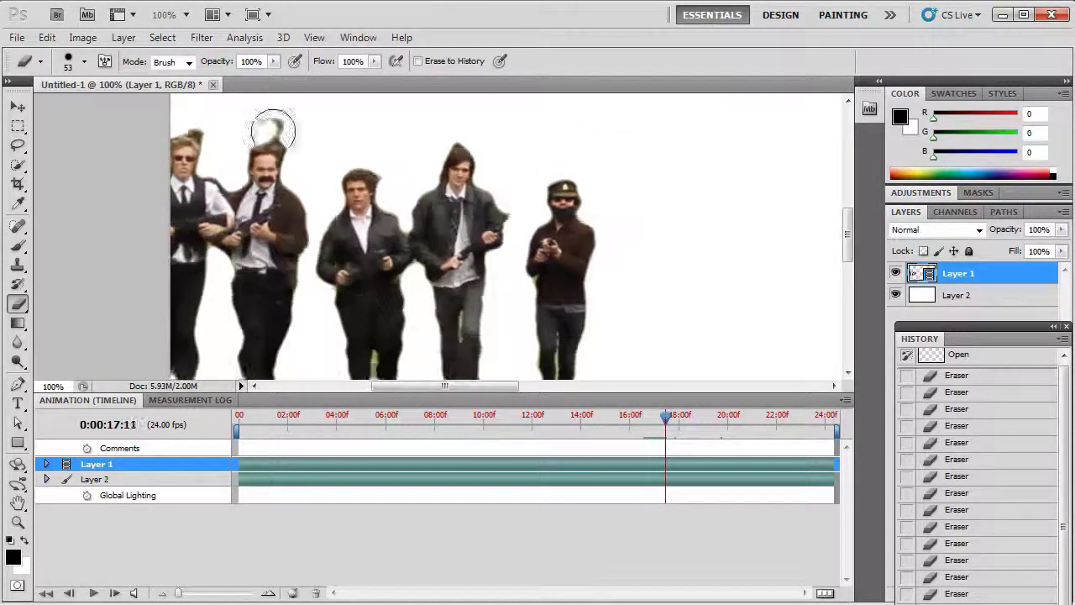
Erase the leftover specks around the marchers' heads on the frames from 0:00:17:12 to 0:00:18:02
key("Right")
key("Right")
key("Right")
key("Right")
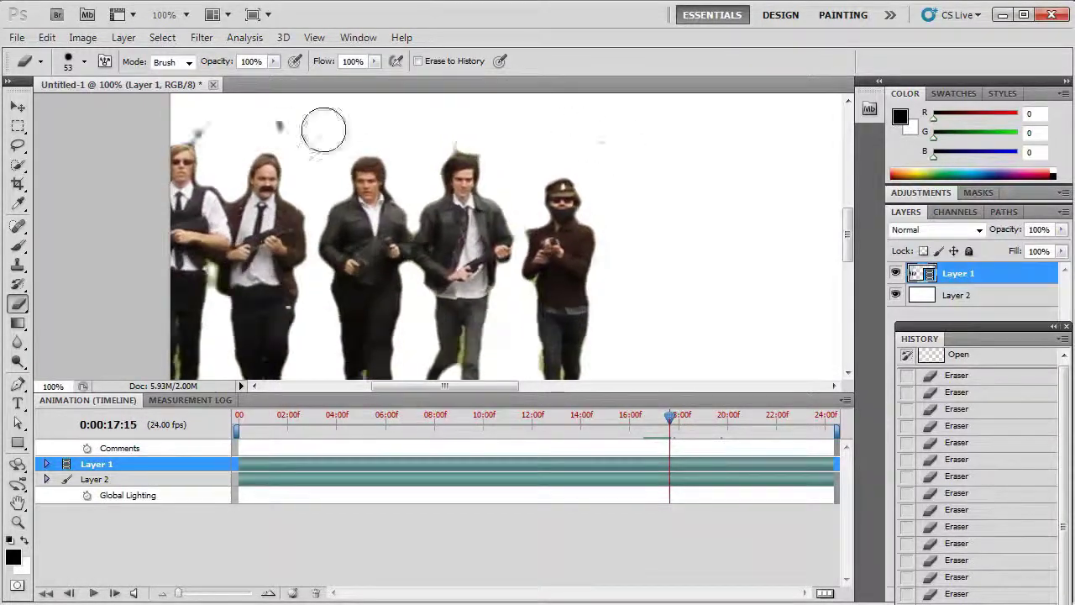
key("Right")
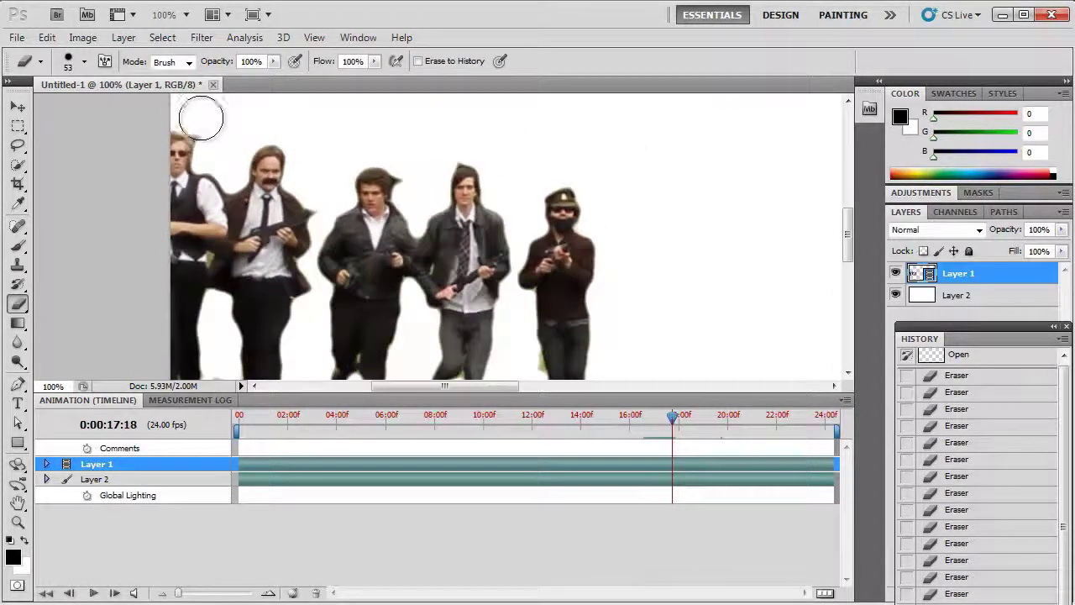
key("Right")
key("Right")
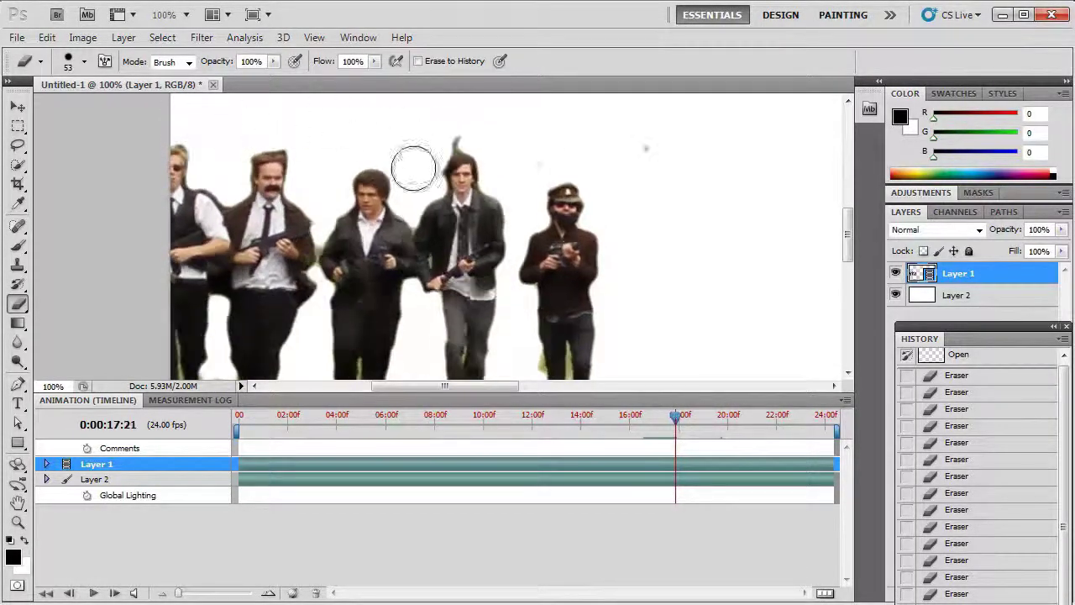
key("Right")
key("Right")
key("Right")
key("Right")
key("Right")
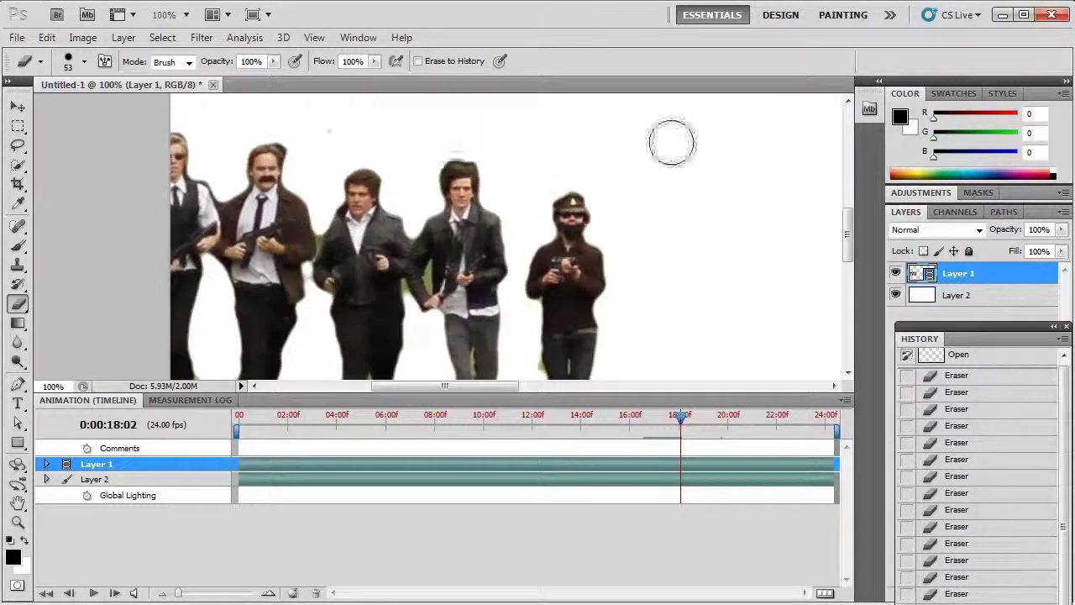
Erase the leftover specks above the marchers on the frames from 0:00:18:03 to 0:00:18:18
key("Right")
key("Right")
key("Right")
key("Right")
key("Right")
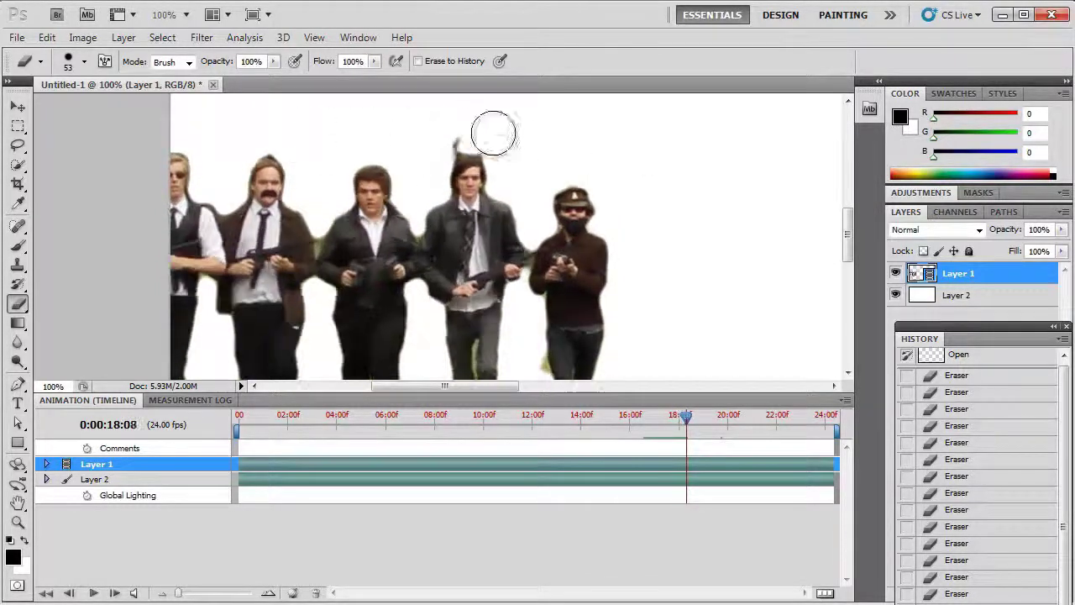
key("Right")
key("Right")
key("Right")
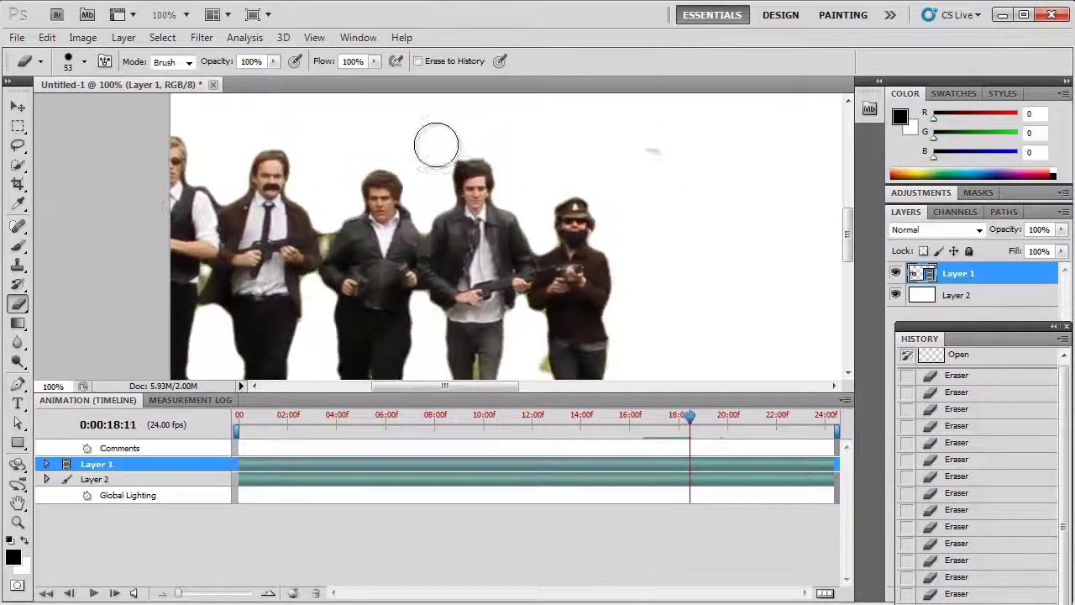
key("Right")
key("Right")
key("Right")
key("Right")
key("Right")
key("Right")
key("Right")
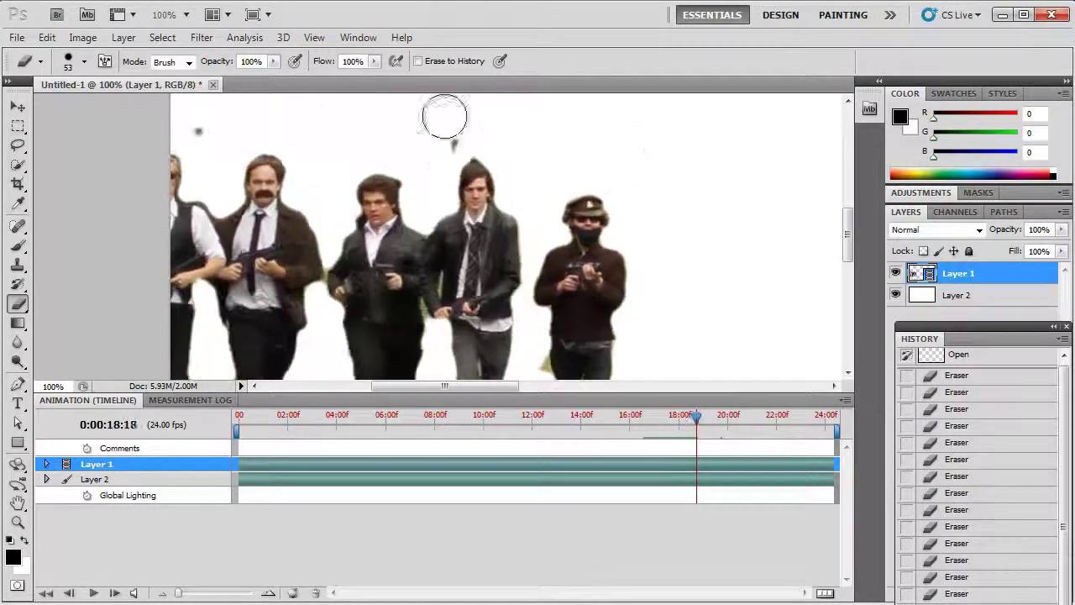
Clean up the remaining stray areas around the marchers frame by frame from 0:00:18:19 to the clip's end at 0:00:24:08
key("Right")
key("Right")
key("Right")
key("Right")
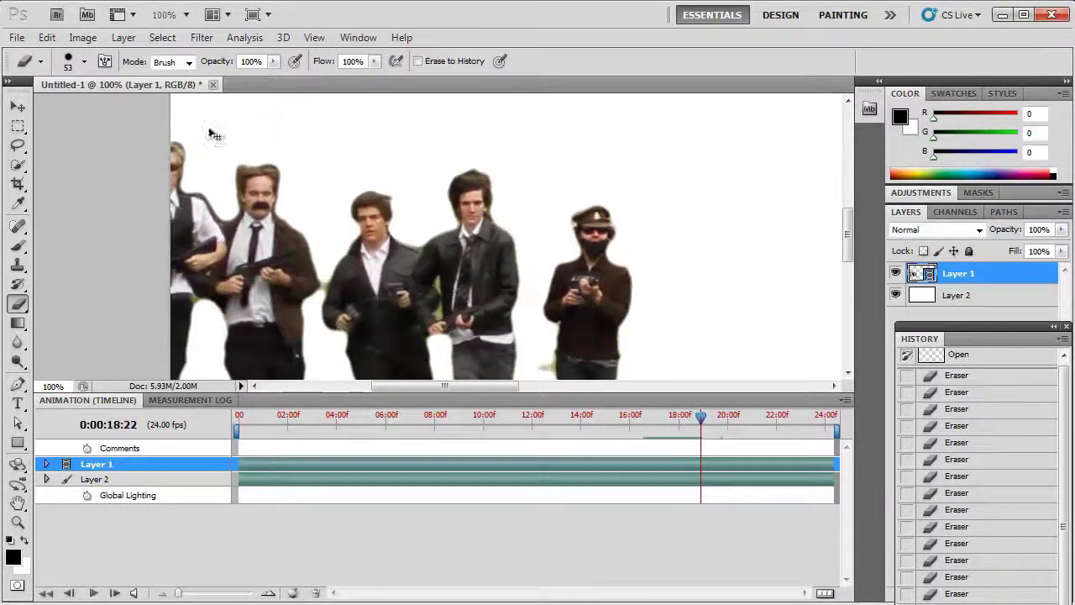
key("Right")
key("Right")
key("Right")
key("Right")
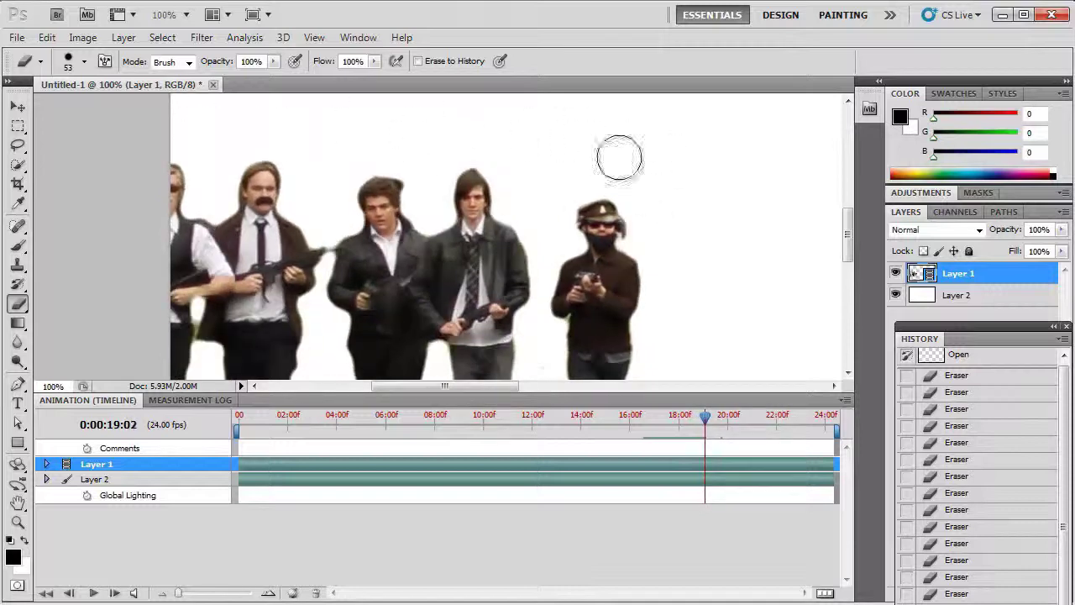
key("Right")
key("Right")
key("Right")
key("Right")
key("Right")
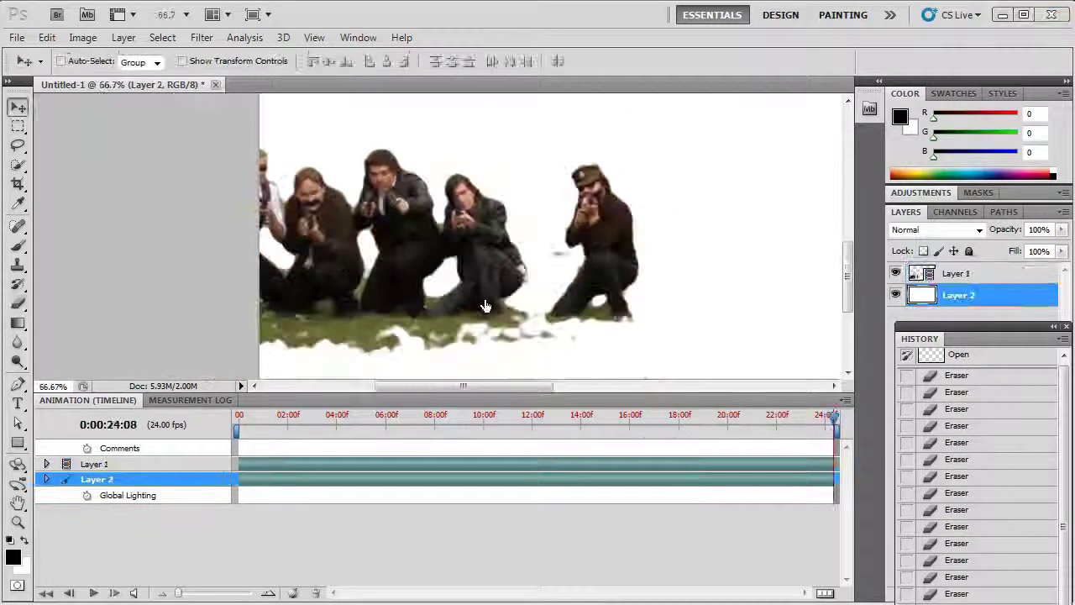
Delete the white backdrop Layer 2 so that only the cut-out marchers on transparency remain
key("ctrl+s")
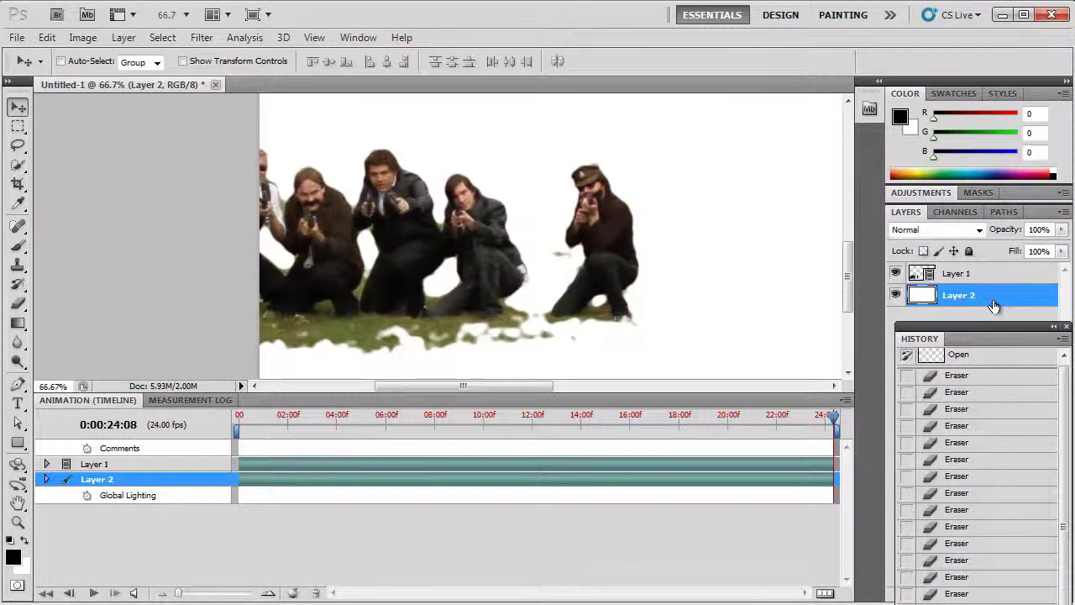
key("Delete")
Open the video render settings for the PNG image sequence and set the alpha channel to Straight - Unmatted
left_click(17, 37)
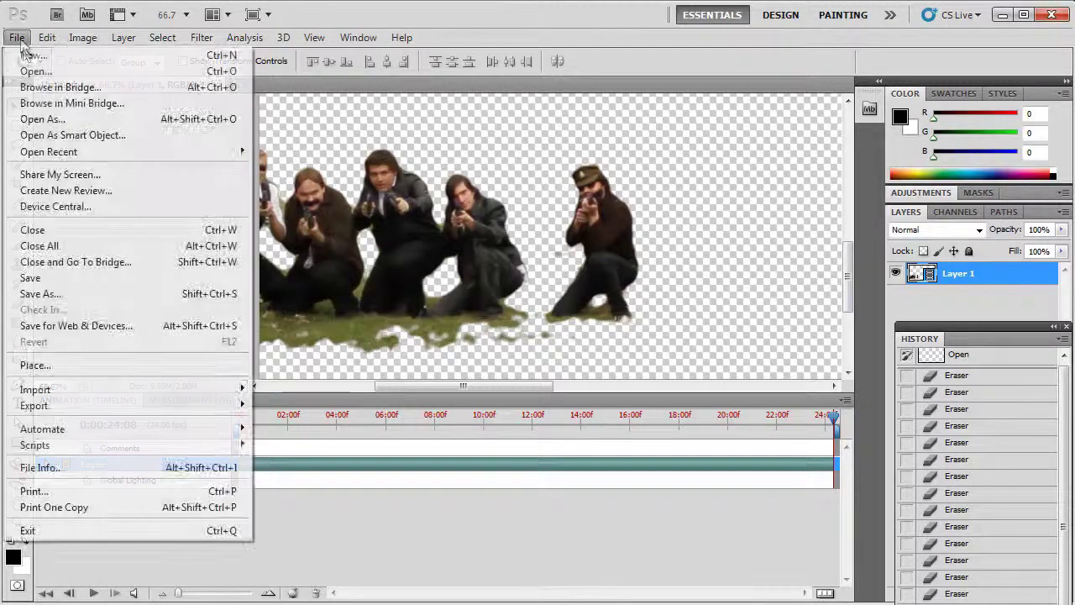
mouse_move(69, 406)
left_click(293, 436)
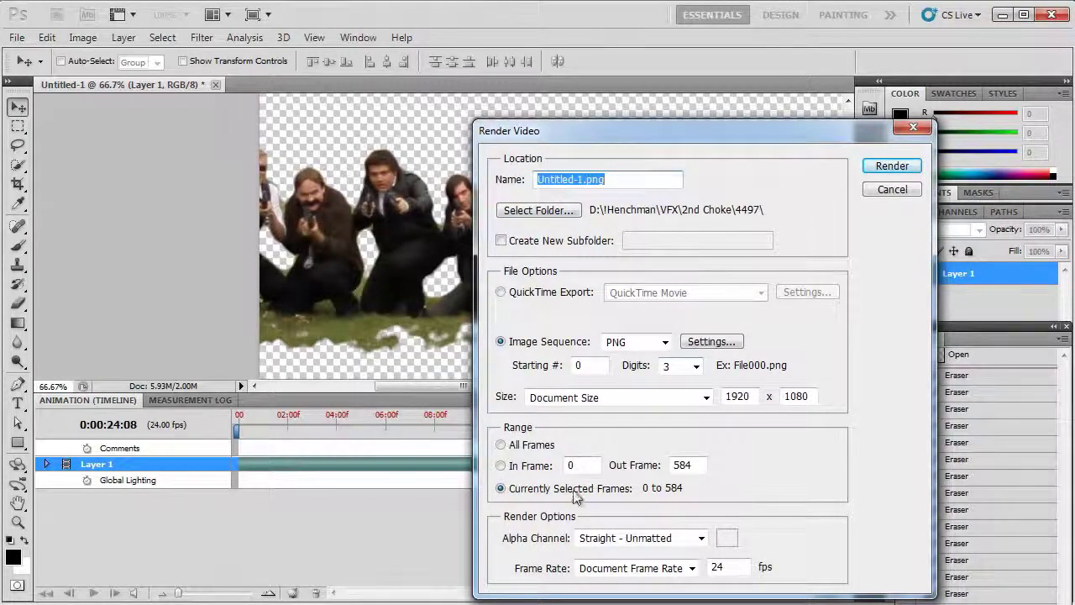
left_click(611, 538)
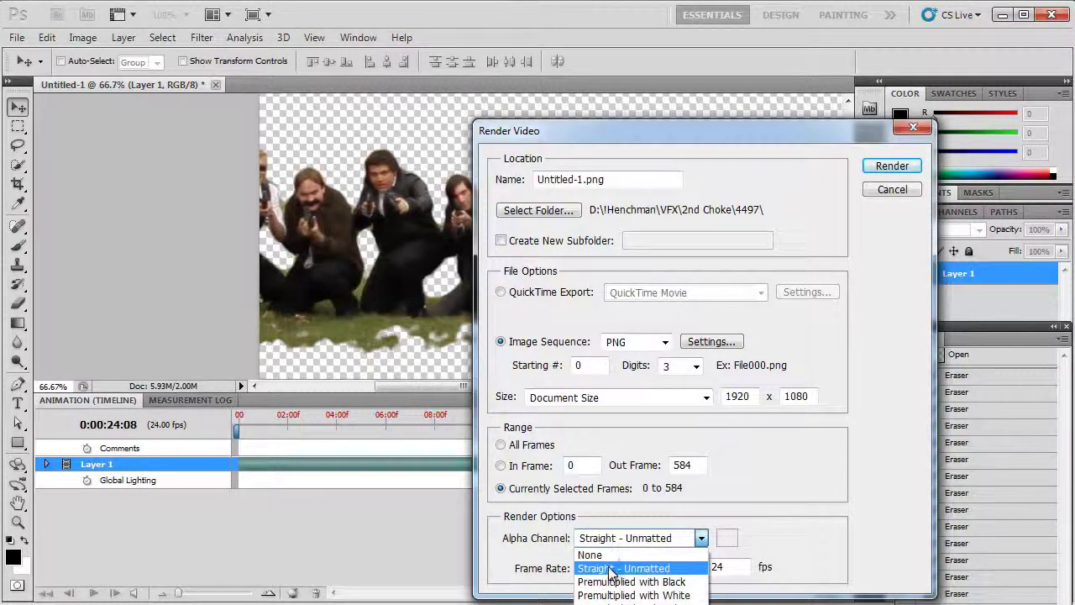
left_click(611, 568)
left_click(592, 538)
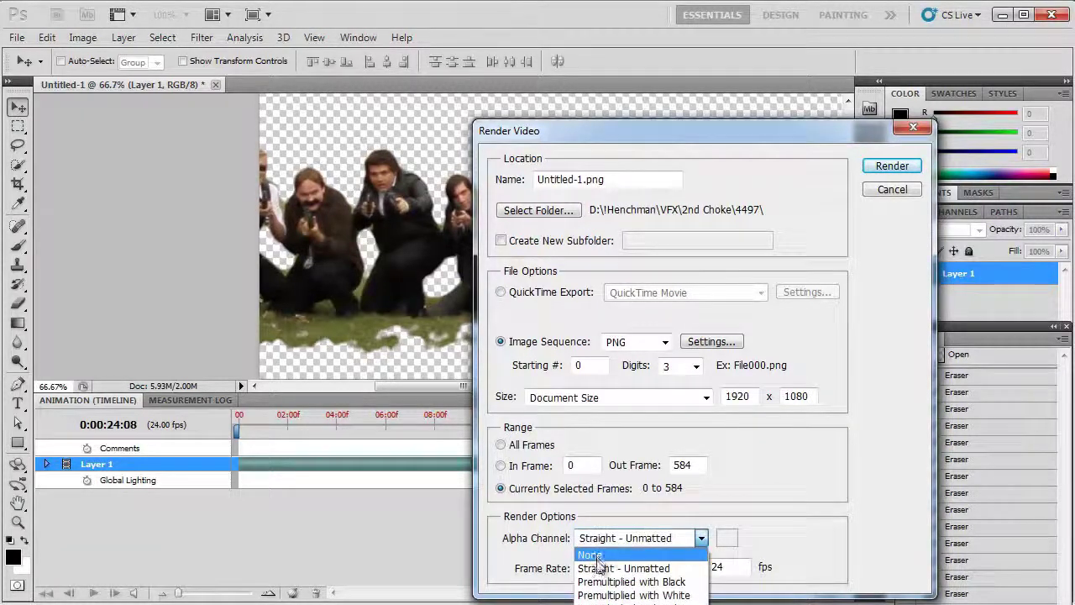
left_click(598, 569)
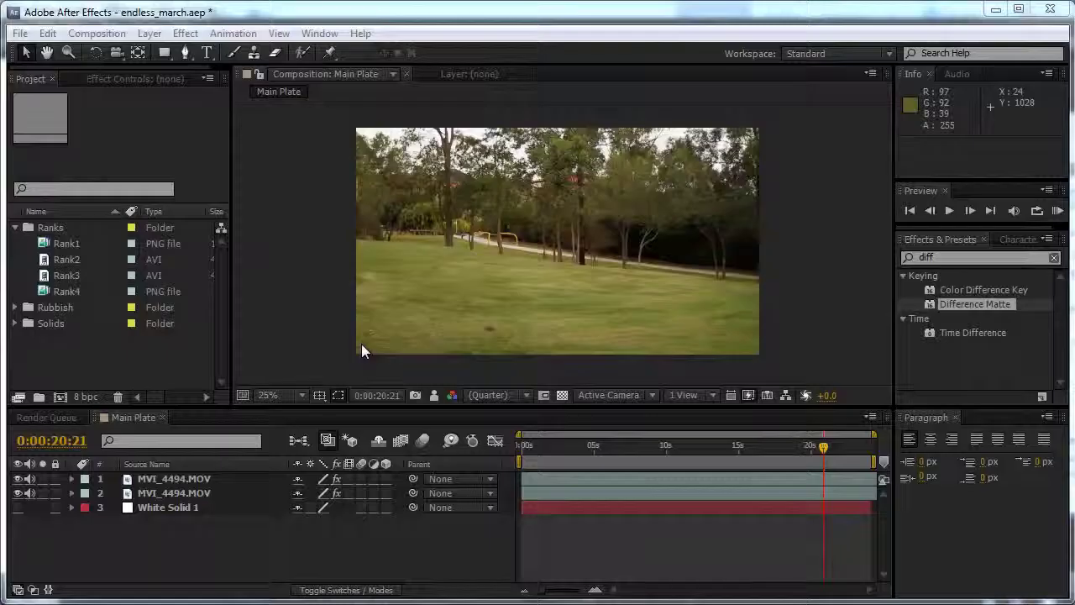
Switch to After Effects and confirm the import preferences with sequence footage at 24 frames per second
left_click(46, 34)
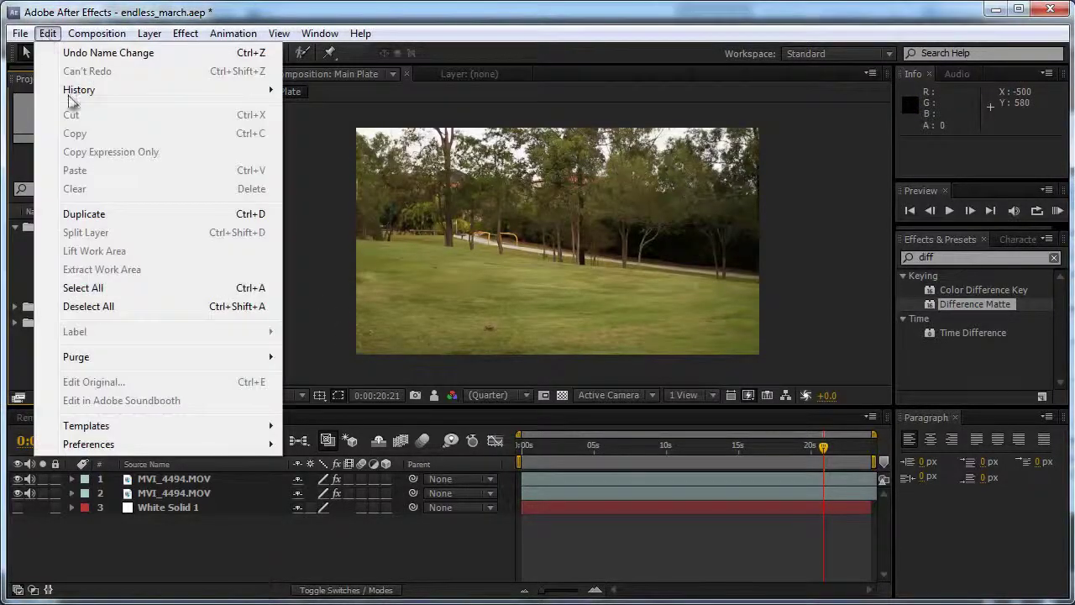
mouse_move(115, 443)
left_click(359, 502)
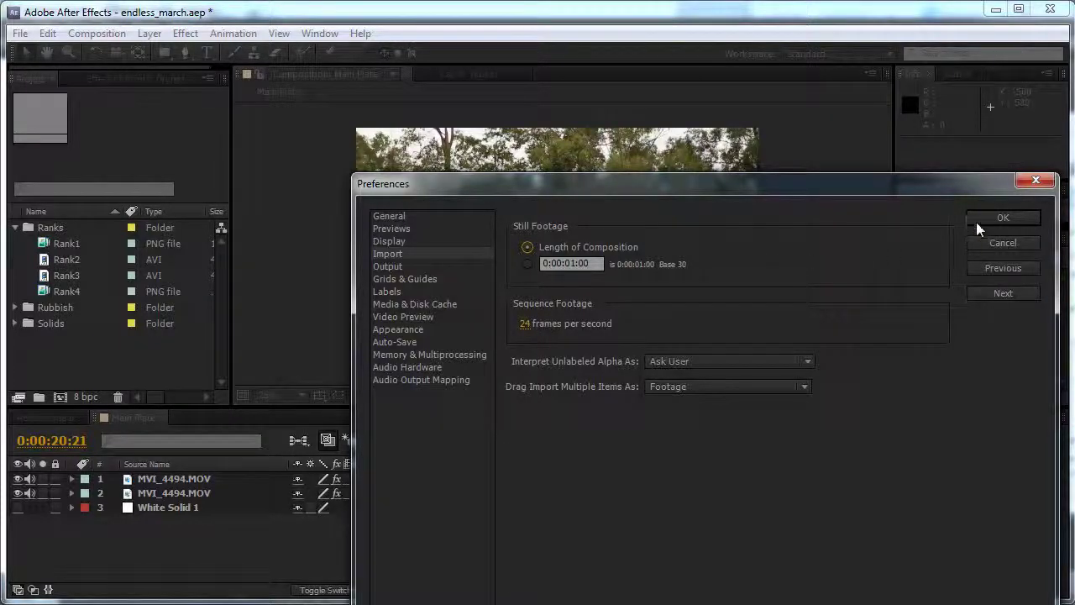
left_click(1002, 218)
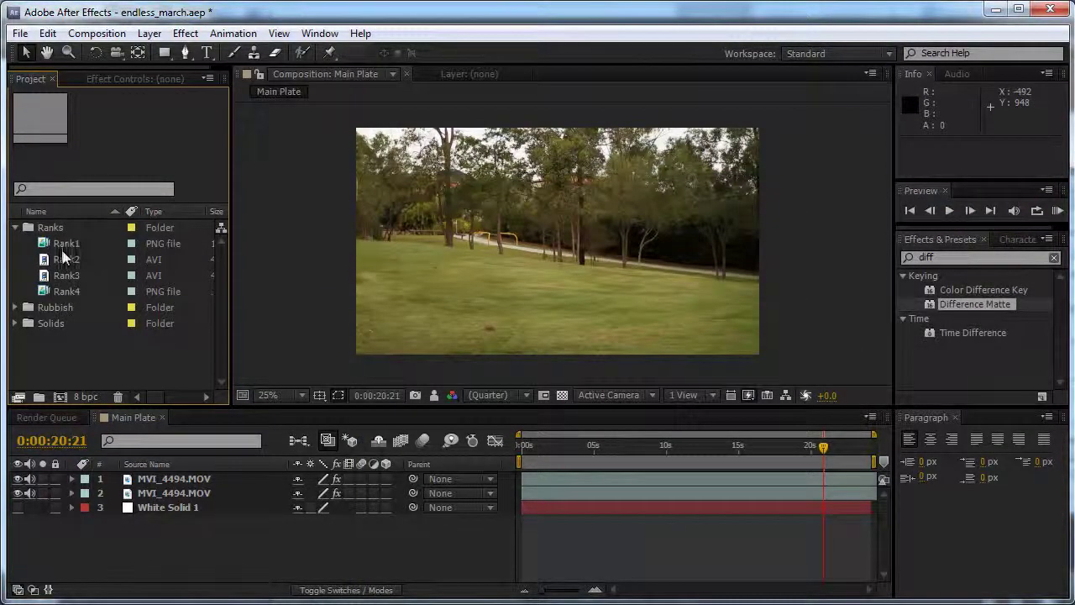
Add the Rank1 footage to the Main Plate composition as the top layer, above both MVI_4494.MOV layers
left_click_drag(65, 244, 159, 480)
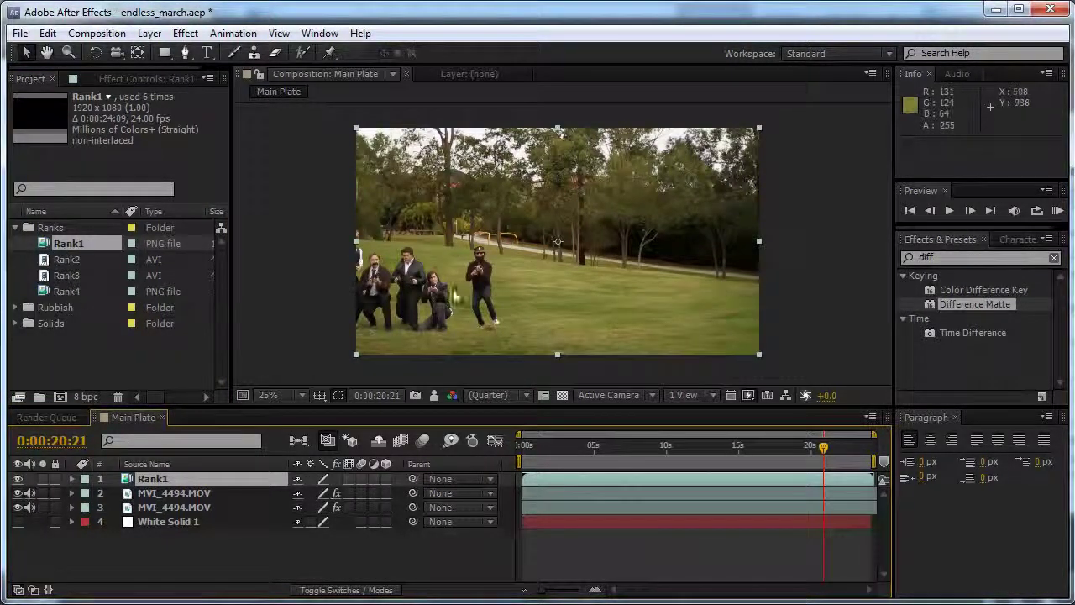
Add the Rank2 footage to the Main Plate composition directly beneath Rank1 and hide it
left_click(67, 259)
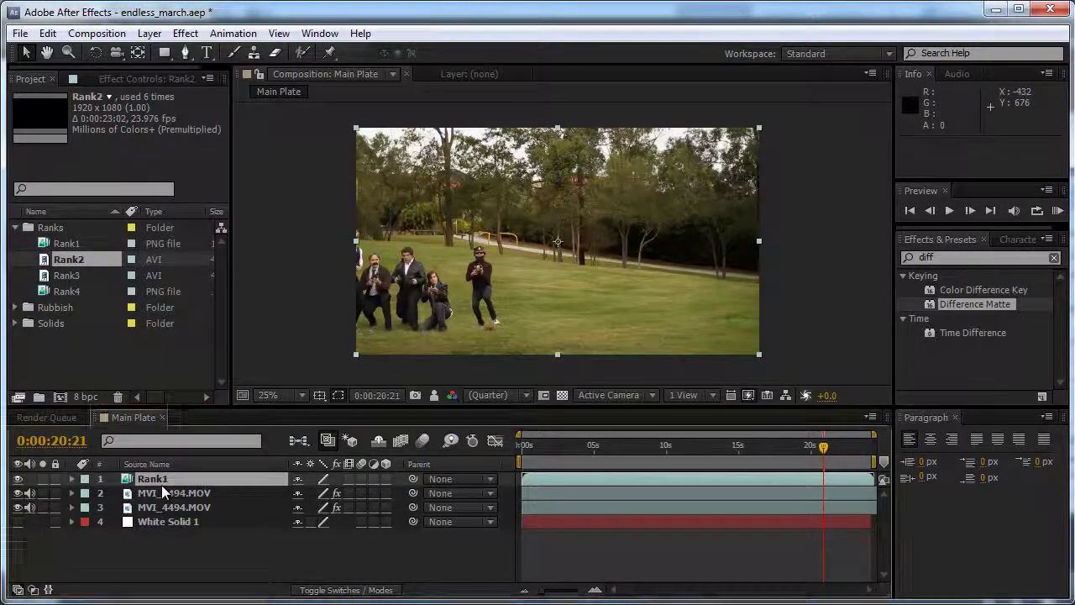
left_click_drag(162, 492, 162, 492)
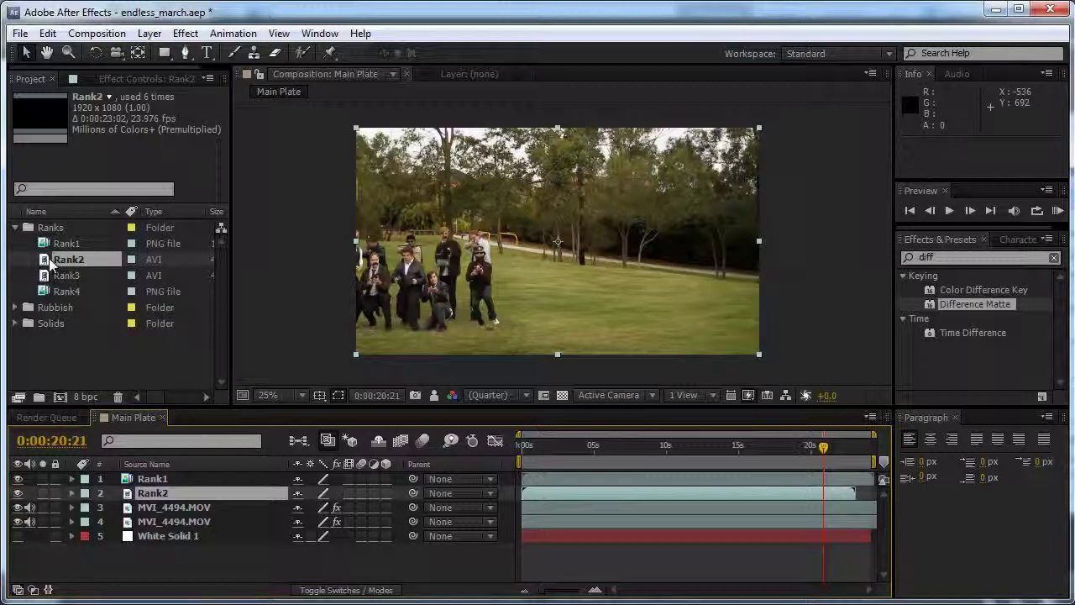
left_click_drag(51, 244, 49, 290)
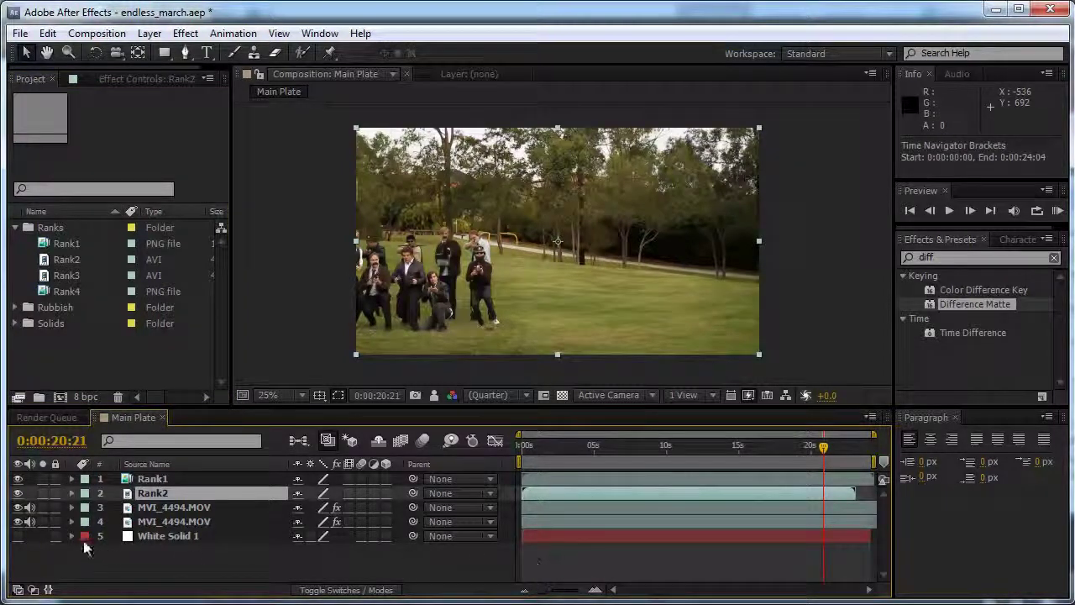
left_click(18, 493)
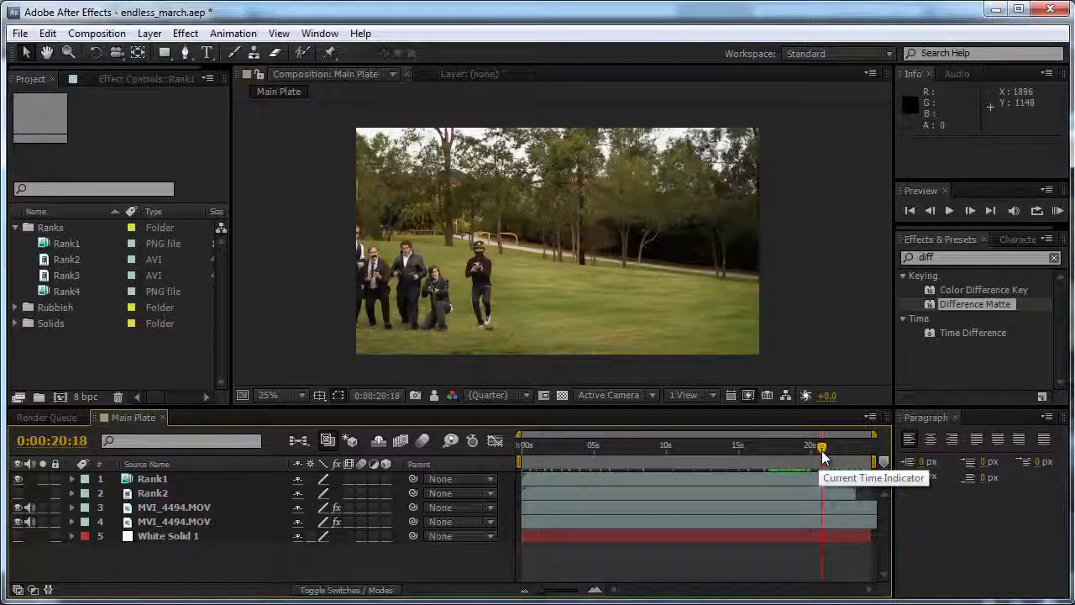
Scrub through the Rank1 march and set the work area to begin at 0:00:17:03
left_click_drag(822, 456, 880, 456)
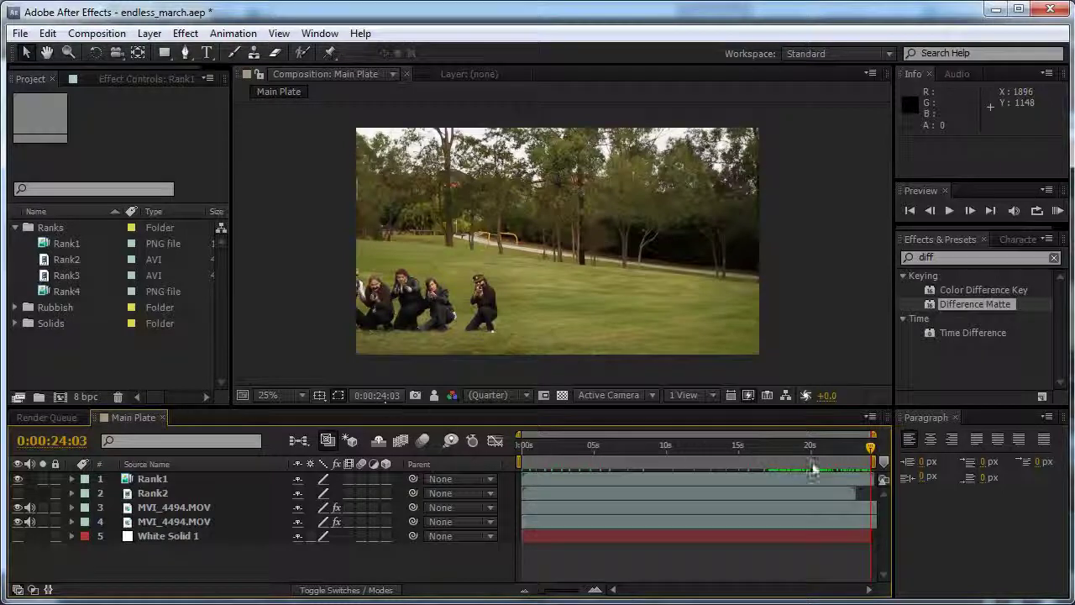
left_click_drag(874, 460, 769, 450)
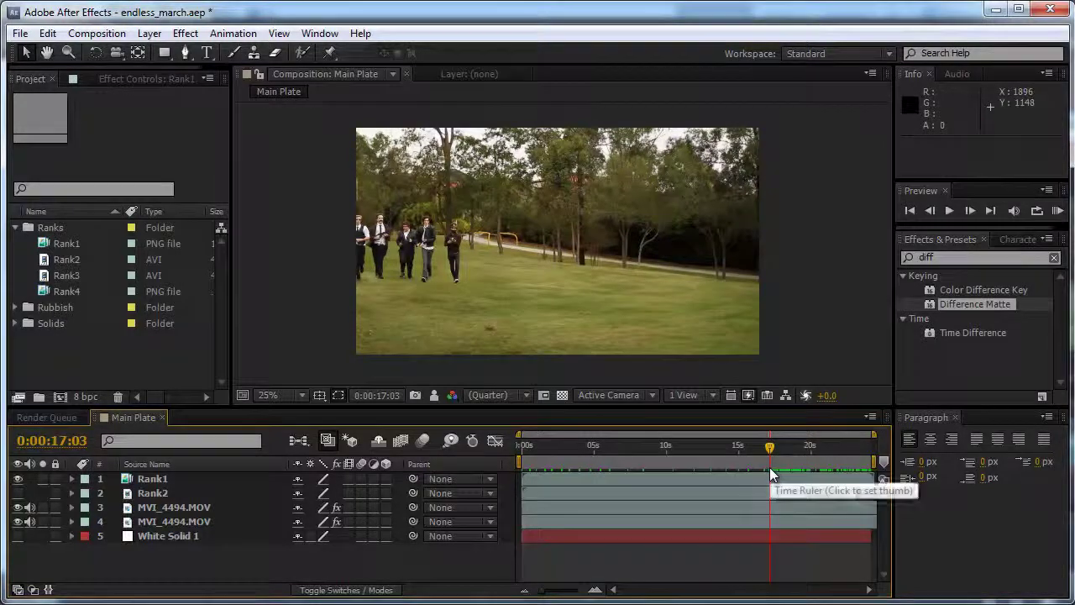
key("b")
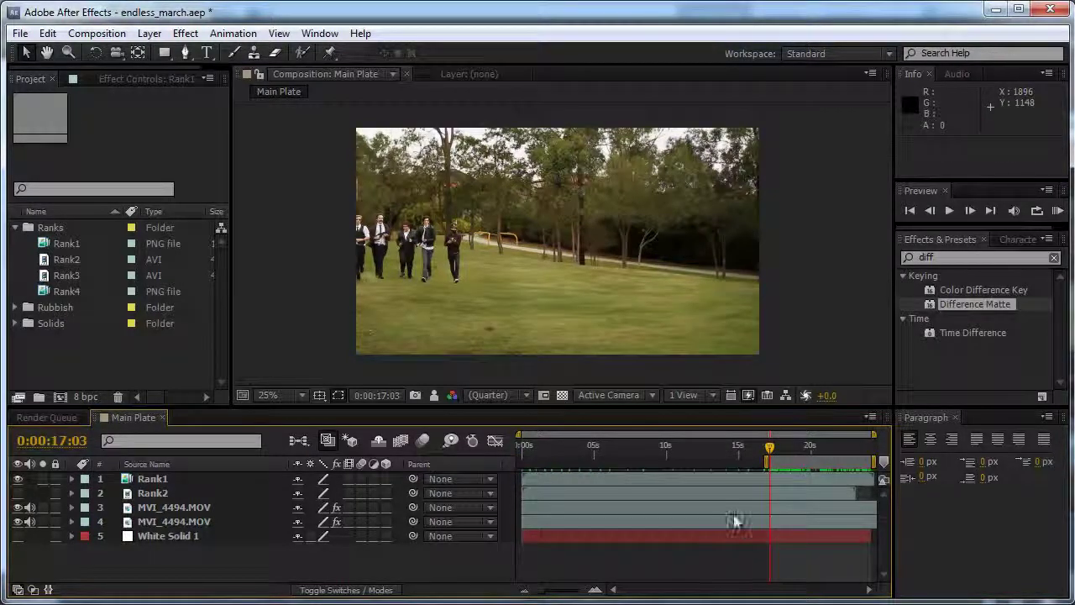
Shift the Rank1 layer so its out point falls at 0:00:24:03, then return the playhead to 0:00:17:02
key("End")
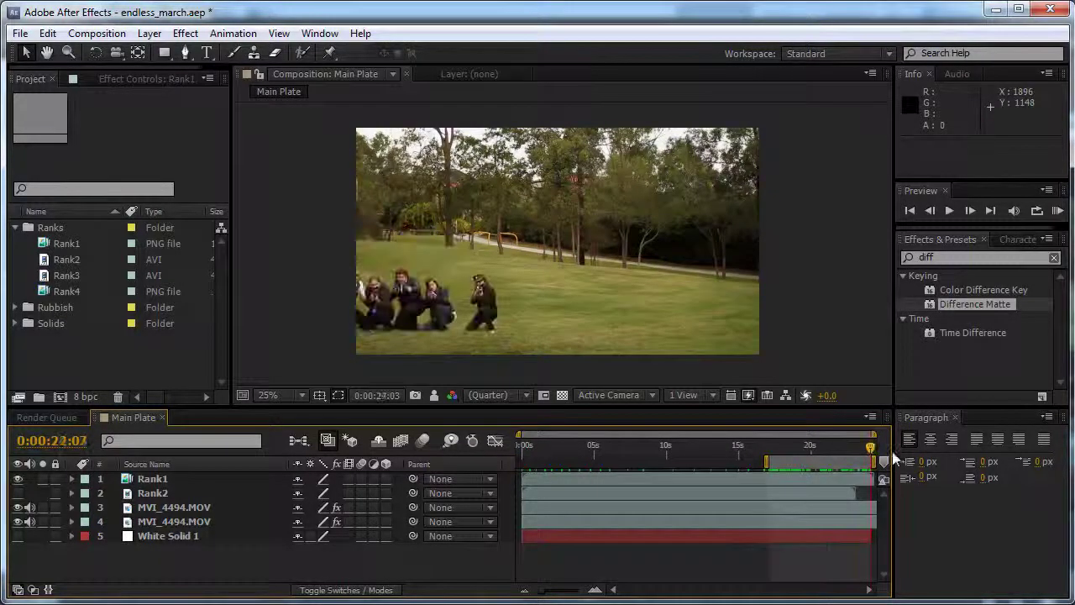
left_click(827, 473)
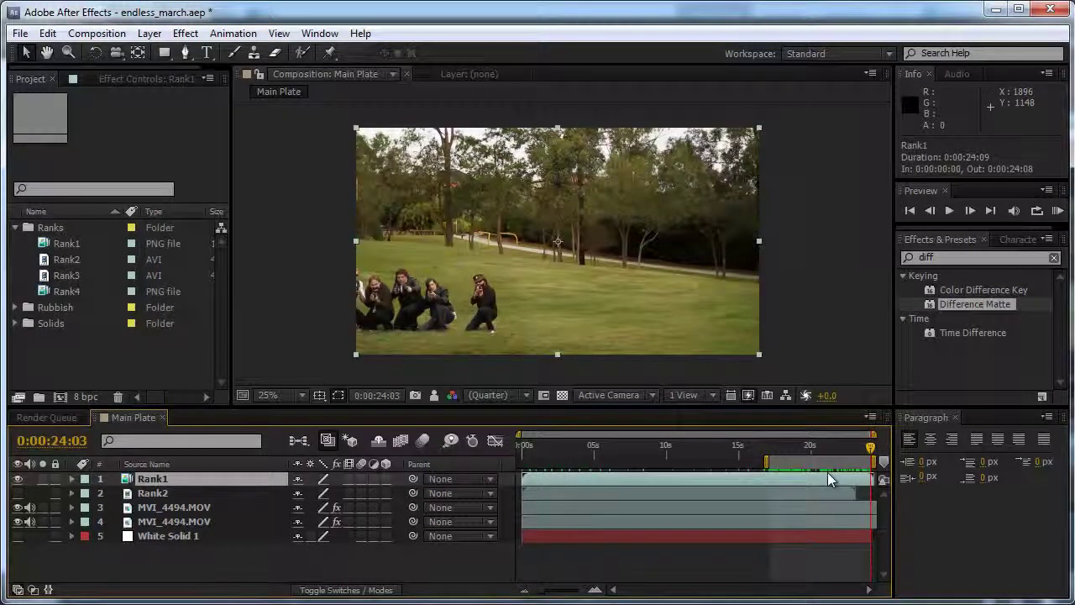
key("bracketright")
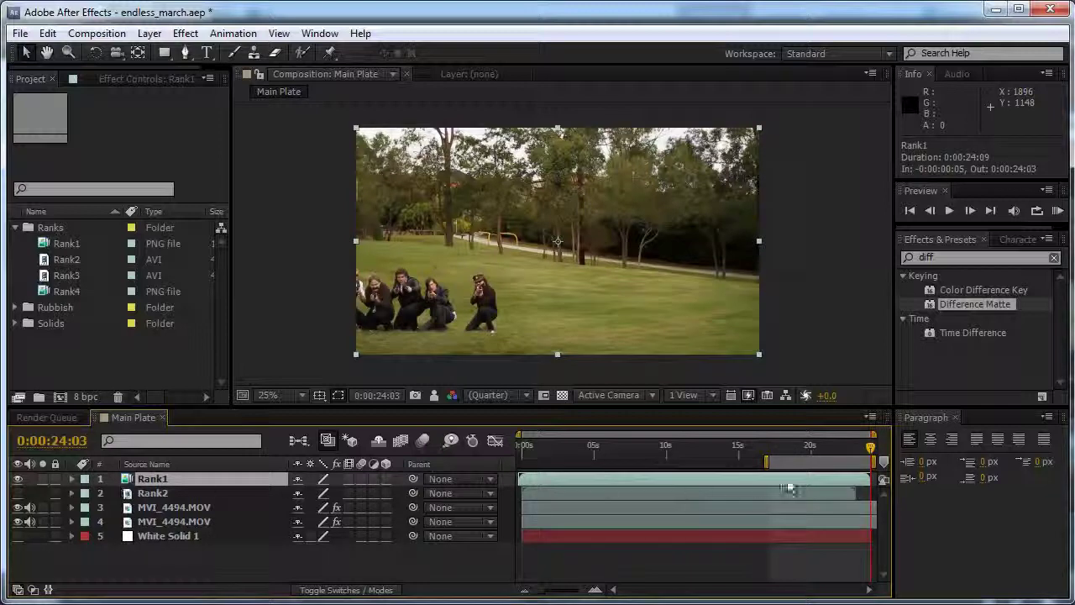
mouse_move(870, 447)
left_mouse_down()
mouse_move(862, 451)
mouse_move(874, 455)
left_mouse_up()
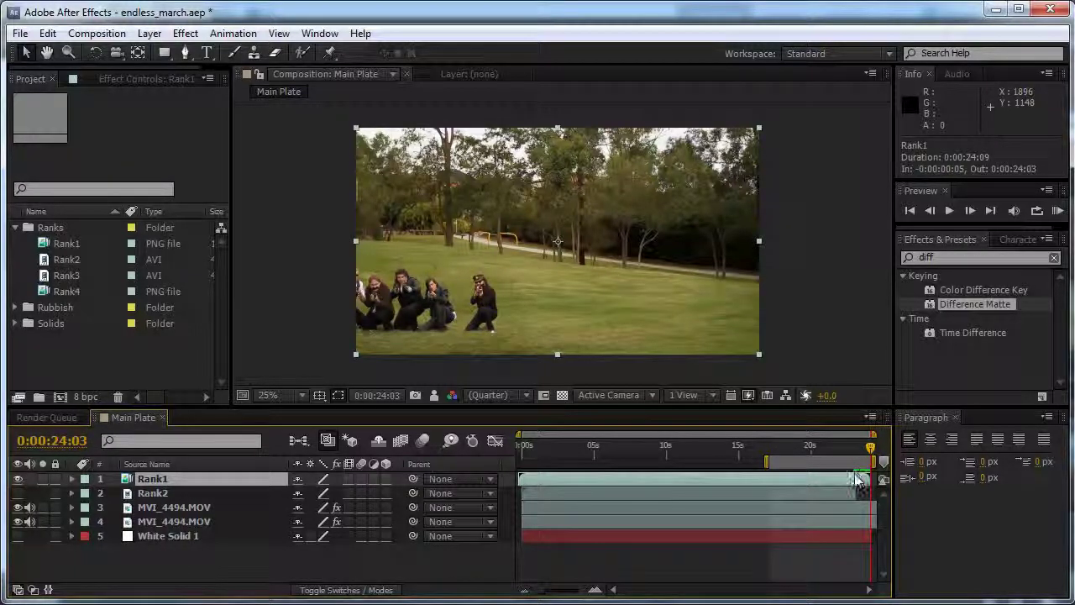
left_click_drag(789, 450, 770, 456)
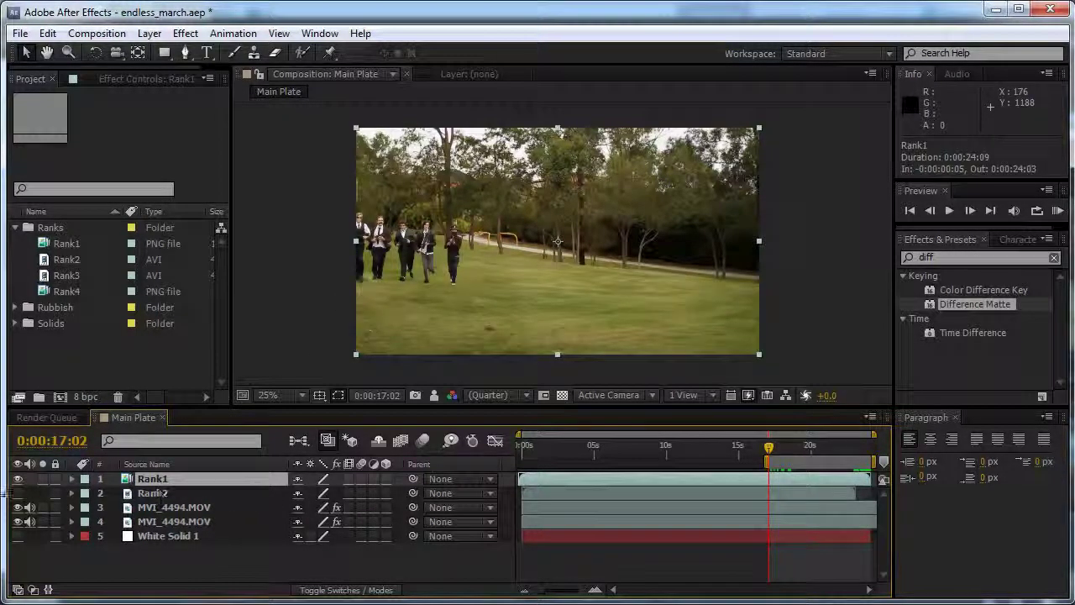
Show the Rank2 layer and hide Rank1 so only the second rank appears over the plate
left_click(156, 493)
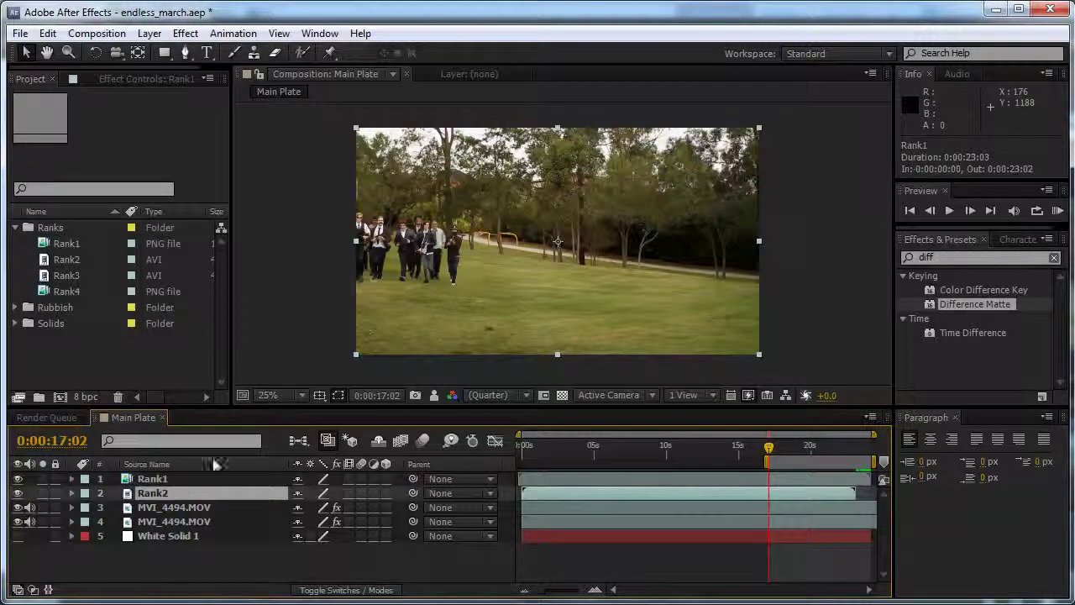
scroll(743, 322, "up", 2)
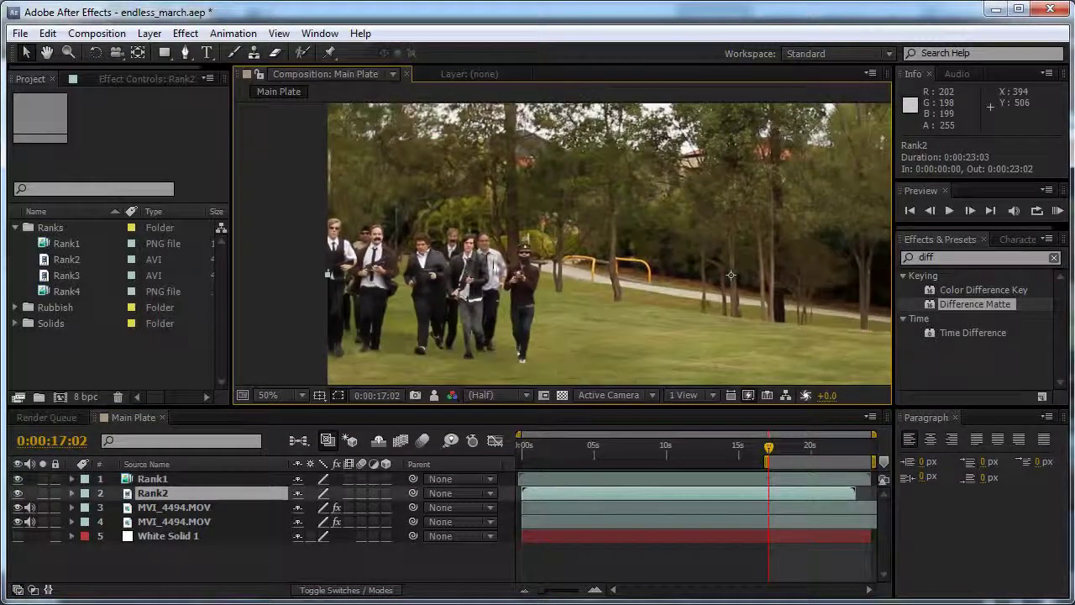
left_click(17, 479)
left_click(17, 479)
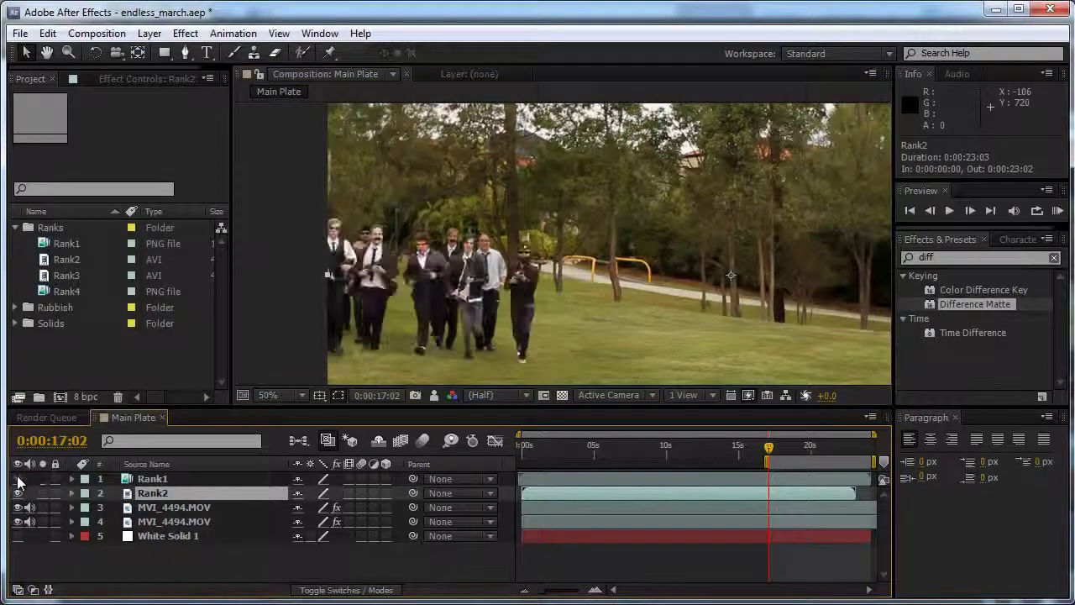
left_click(18, 478)
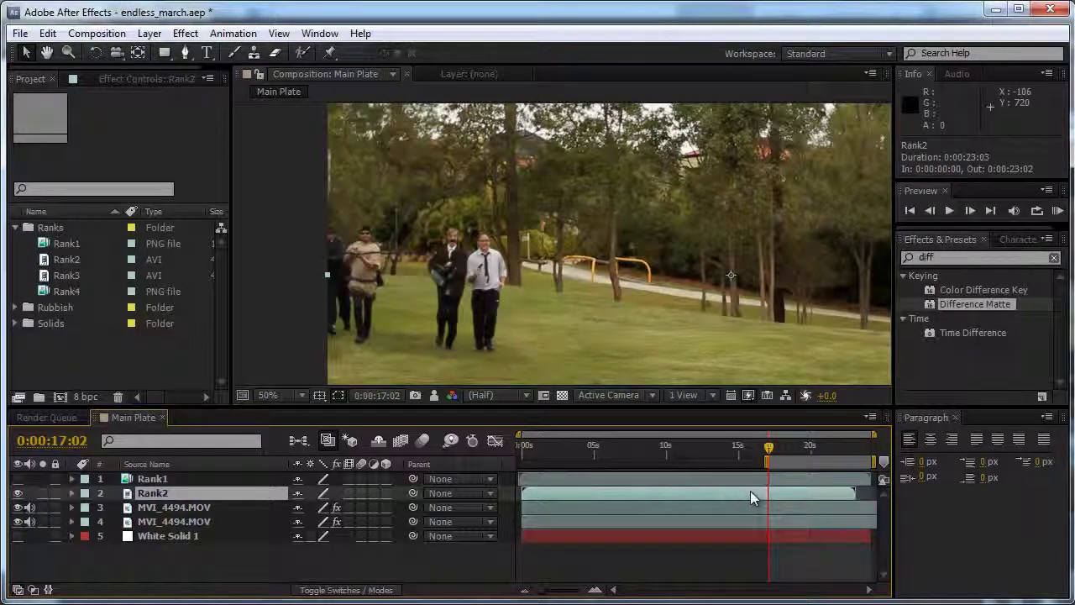
Shift the Rank2 layer 0:00:01:11 later and compare its spacing with Rank1, leaving Rank1 hidden
mouse_move(750, 495)
left_mouse_down()
mouse_move(735, 497)
mouse_move(770, 492)
left_mouse_up()
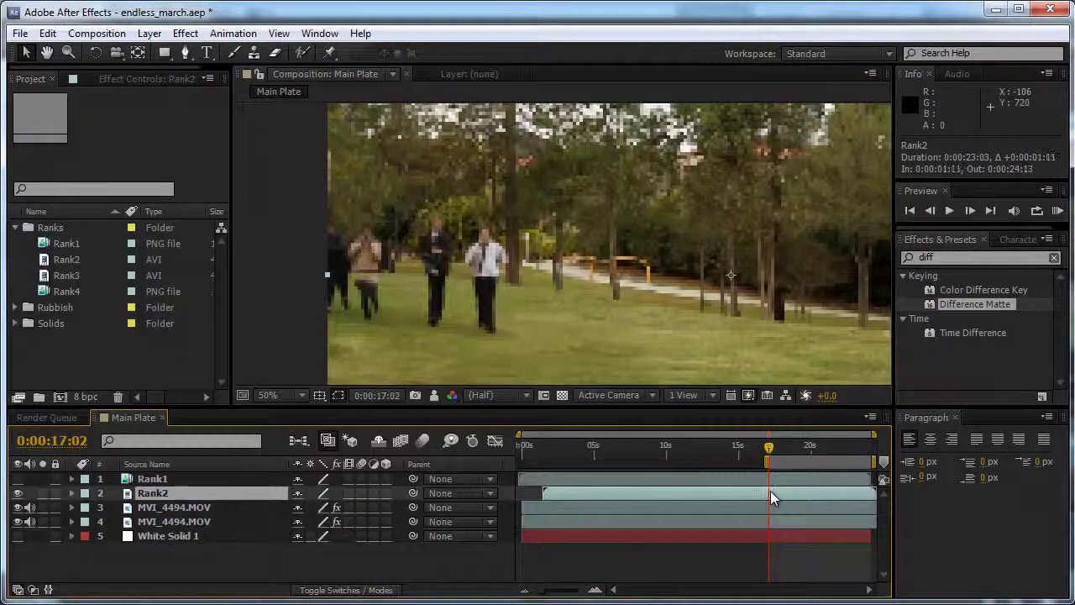
left_click(17, 486)
left_click(17, 485)
left_click(17, 486)
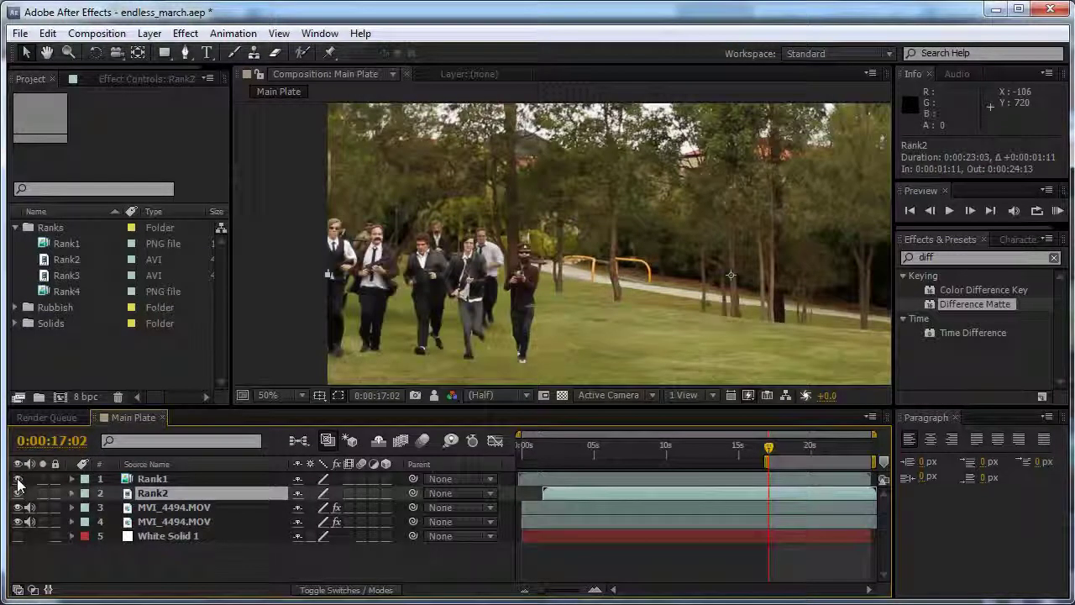
left_click(18, 485)
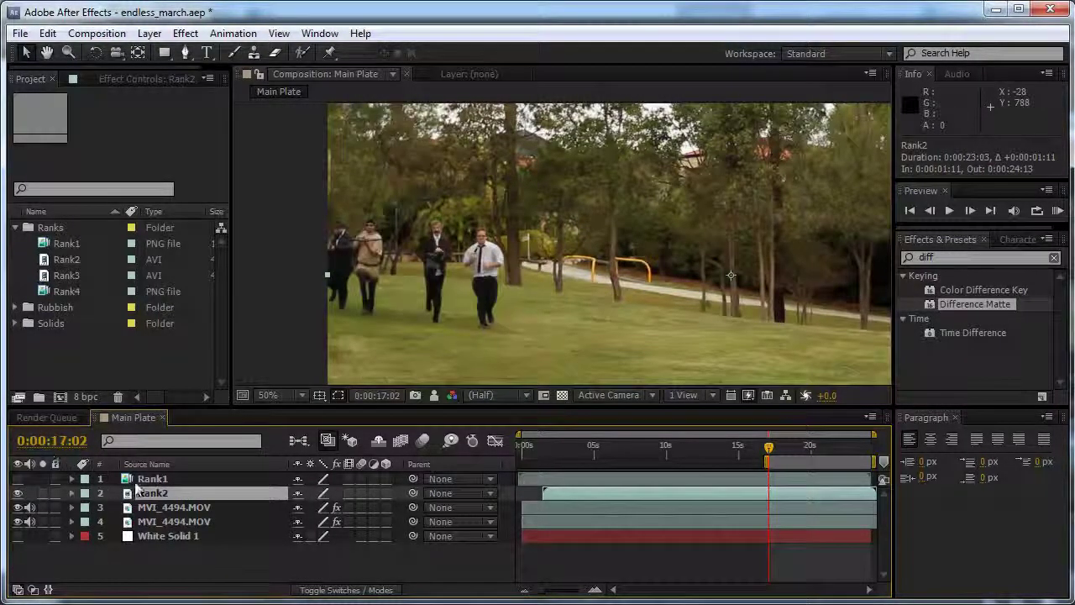
Find and apply the Brightness & Contrast effect to the Rank2 layer, and compare the footage with the plate
left_click(923, 257)
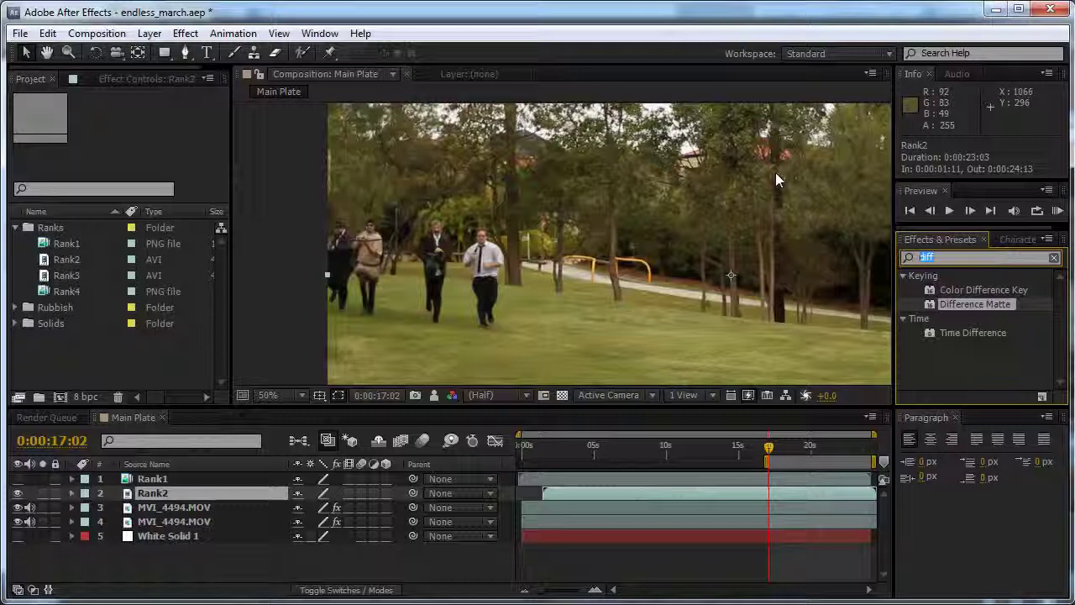
type("contrast")
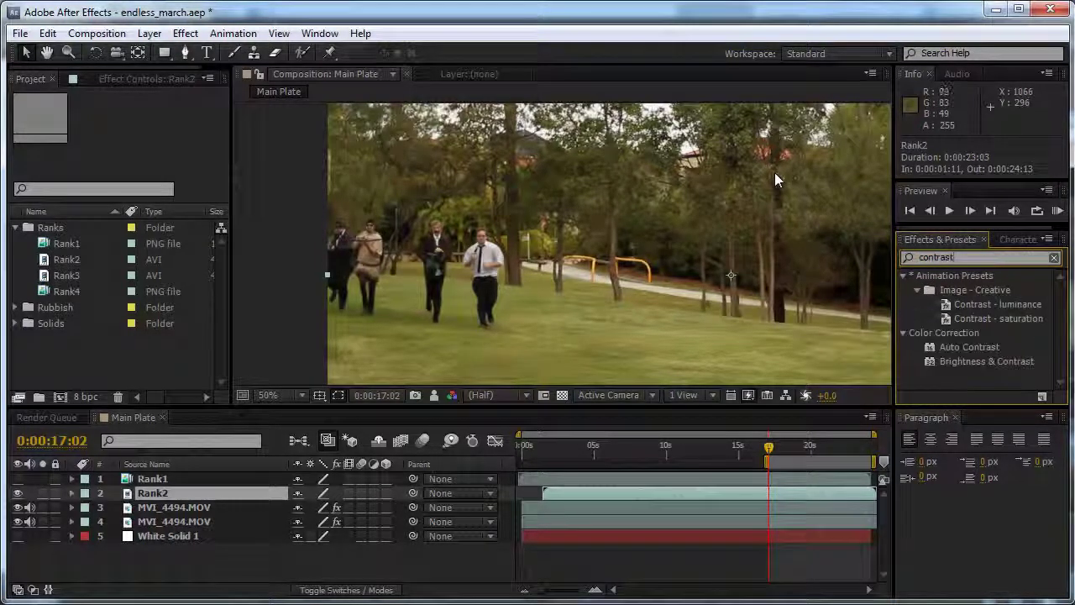
left_click_drag(954, 362, 771, 495)
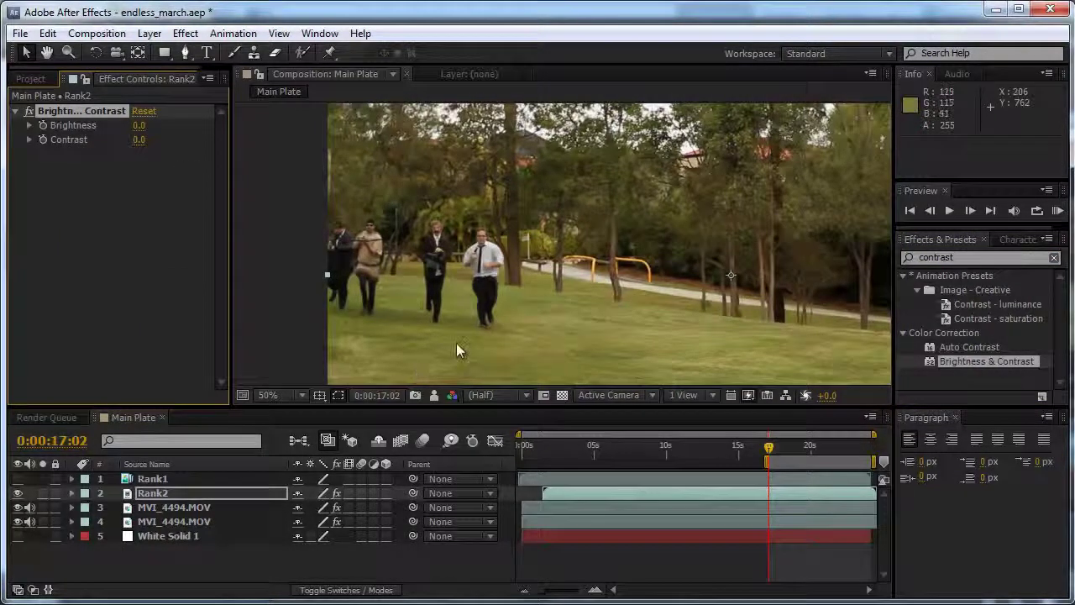
scroll(456, 351, "up", 2)
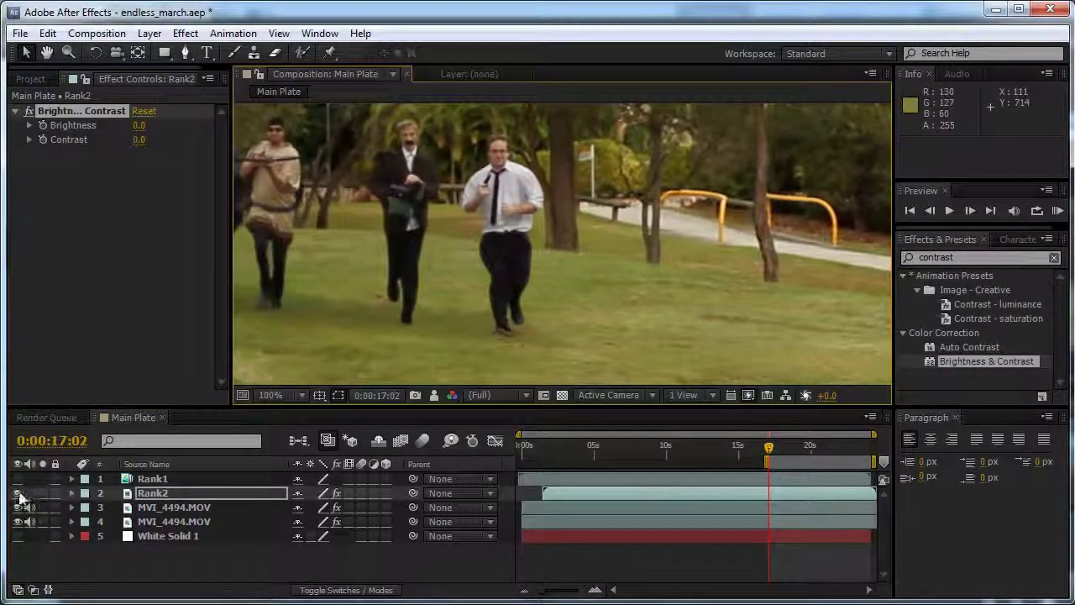
left_click(18, 494)
left_click(18, 494)
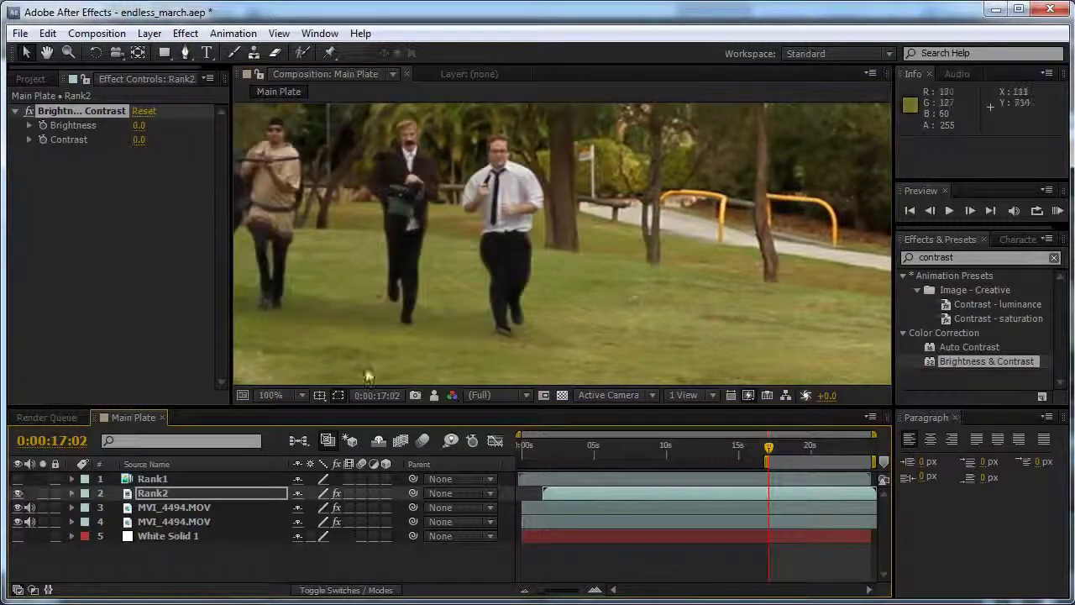
Set Rank2's Brightness and Contrast to 10 each and check the blend against the plate
left_click(140, 125)
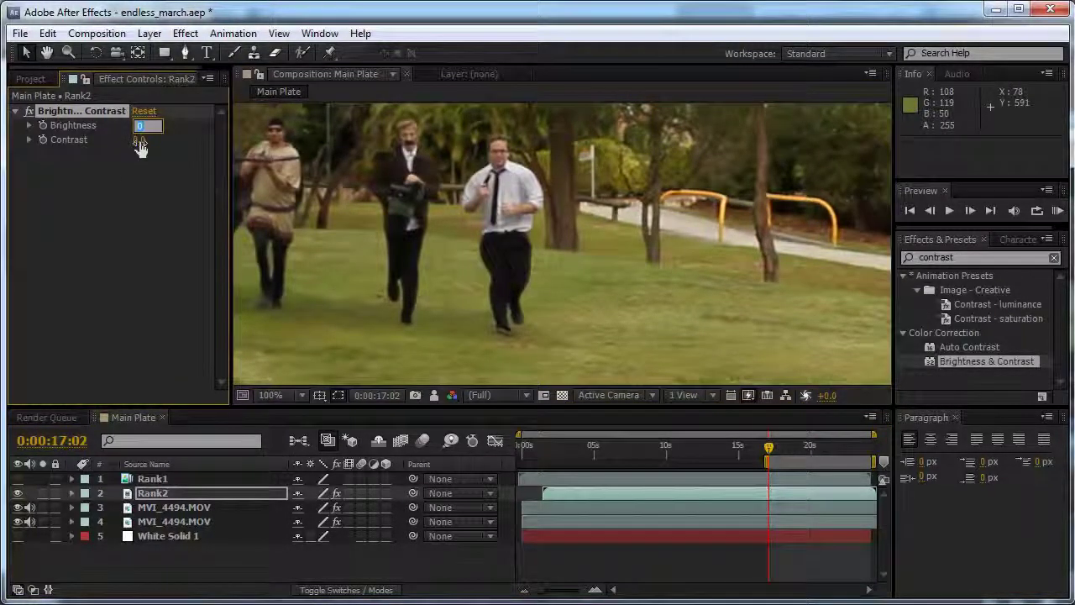
type("10")
key("Return")
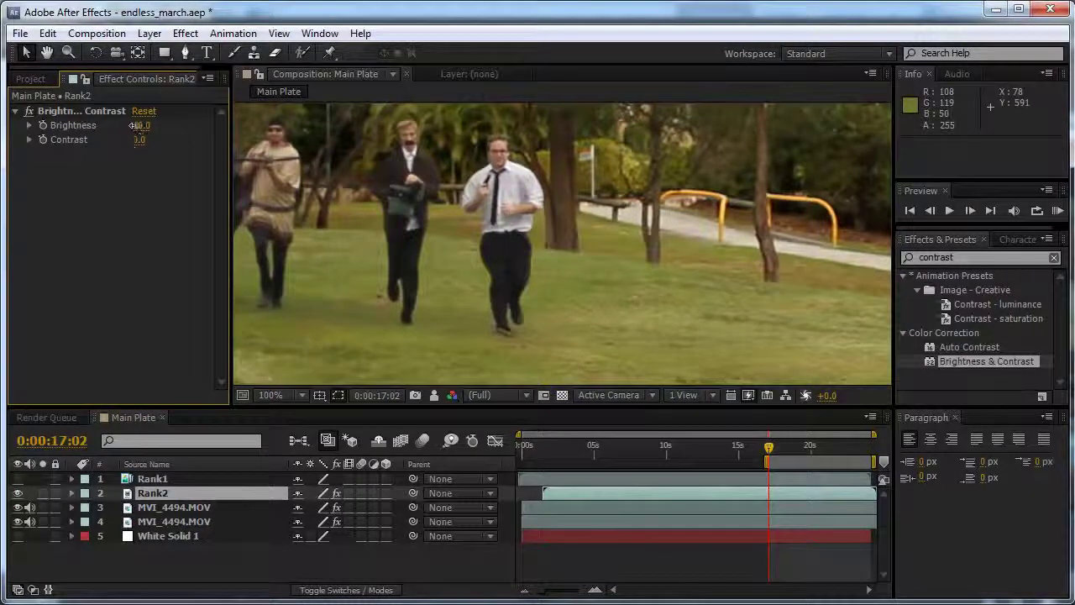
mouse_move(139, 125)
left_mouse_down()
mouse_move(159, 125)
mouse_move(142, 125)
left_mouse_up()
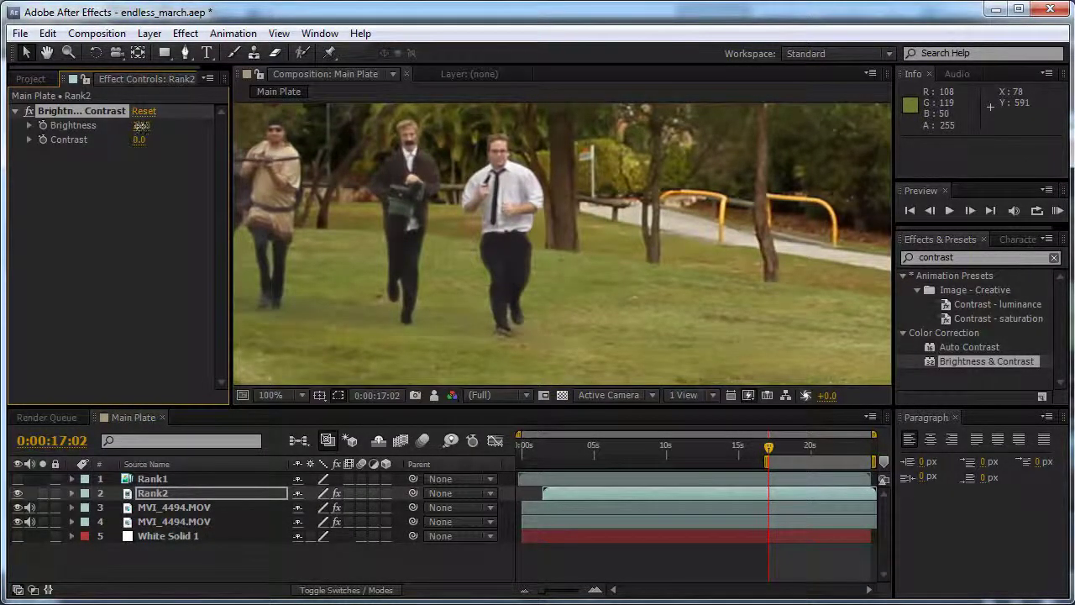
left_click(139, 140)
type("10")
key("Return")
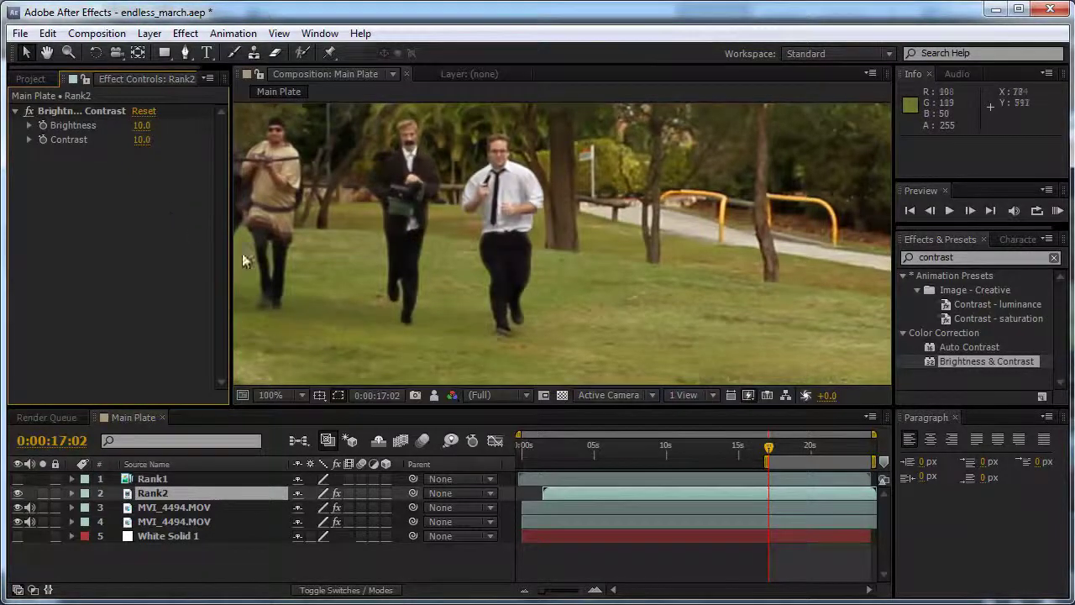
left_click(17, 493)
left_click(18, 493)
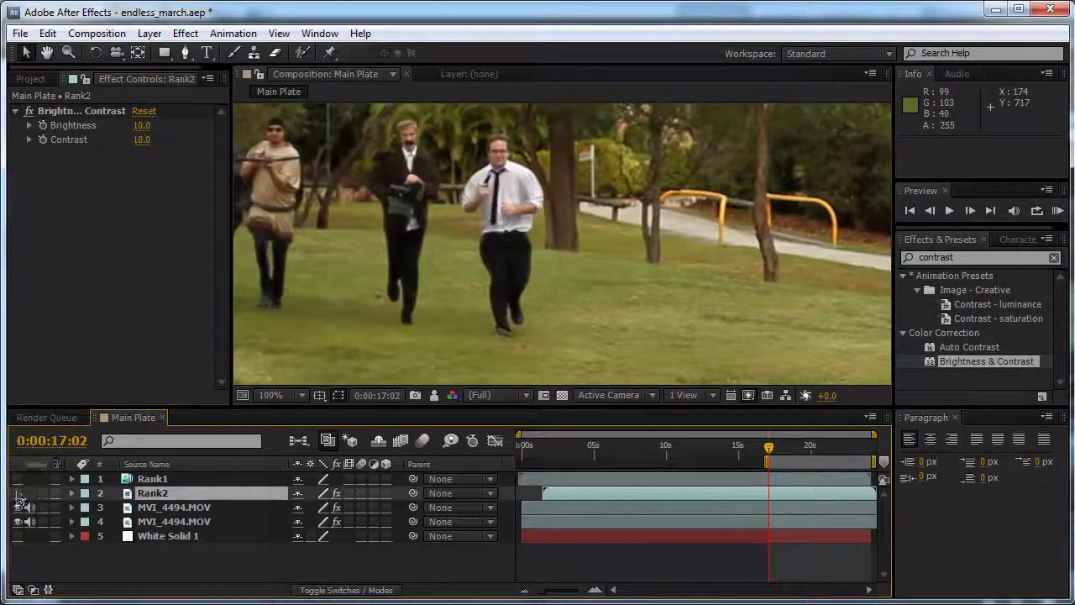
left_click(18, 493)
left_click(17, 493)
Set Rank2's Brightness and Contrast to 15 each and compare the plate with and without the layer
left_click(141, 125)
type("15")
key("Return")
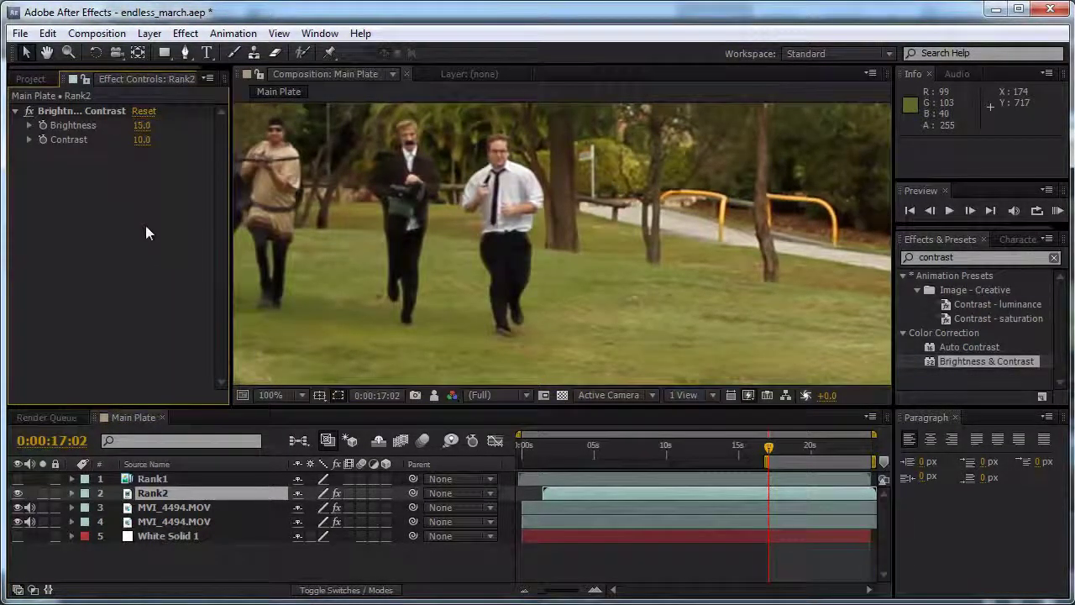
left_click(143, 140)
type("15")
key("Return")
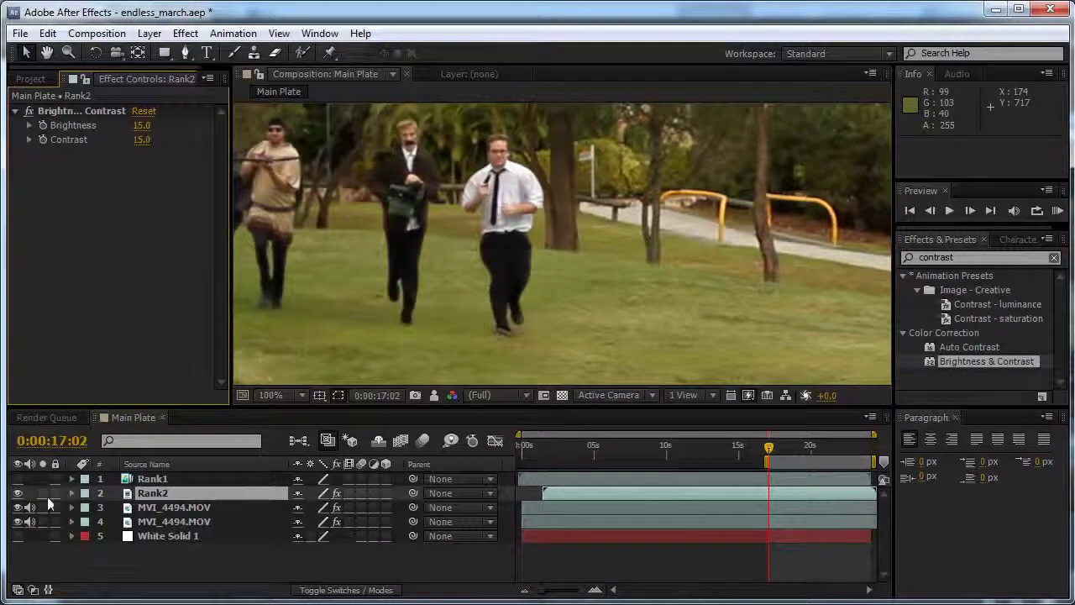
left_click(18, 493)
left_click(17, 493)
left_click(18, 493)
left_click(18, 493)
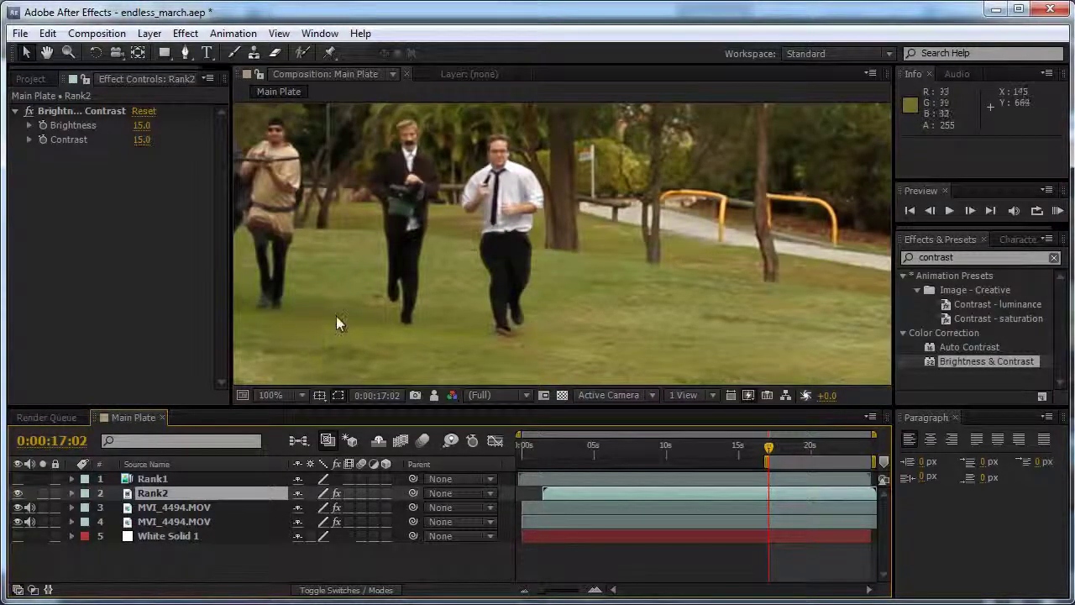
left_click(26, 500)
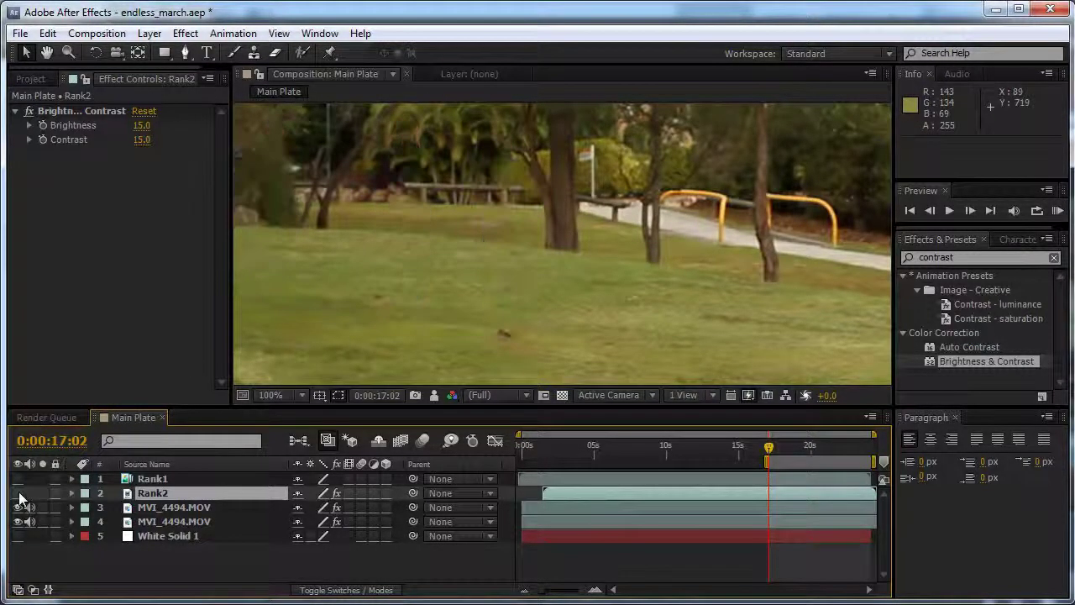
left_click(25, 499)
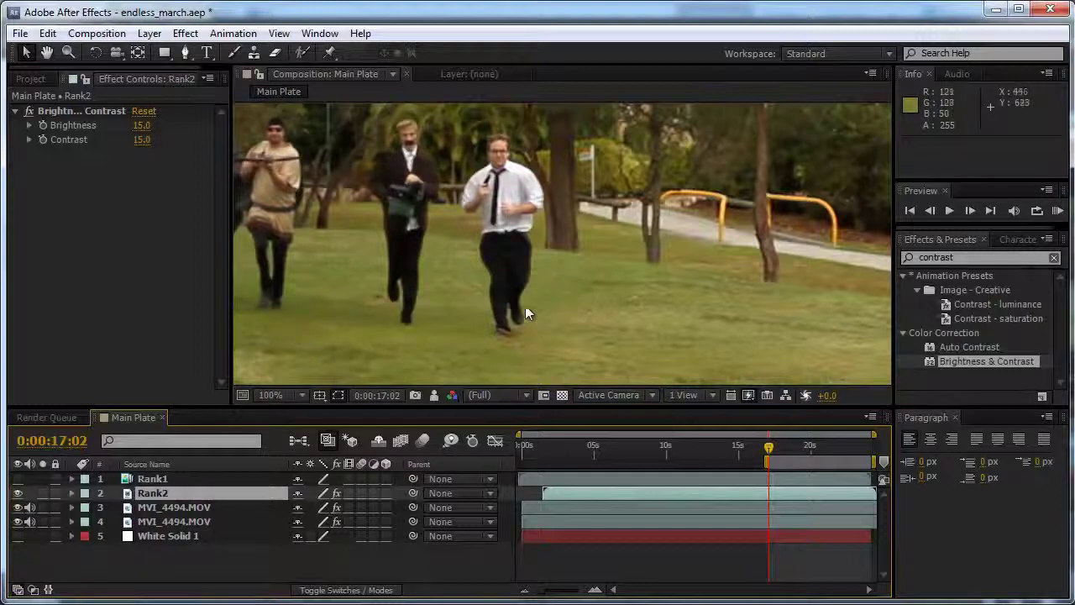
Show the Rank1 layer and shift the Rank2 layer in time so it starts at 0:00:03:02
scroll(435, 336, "down", 2)
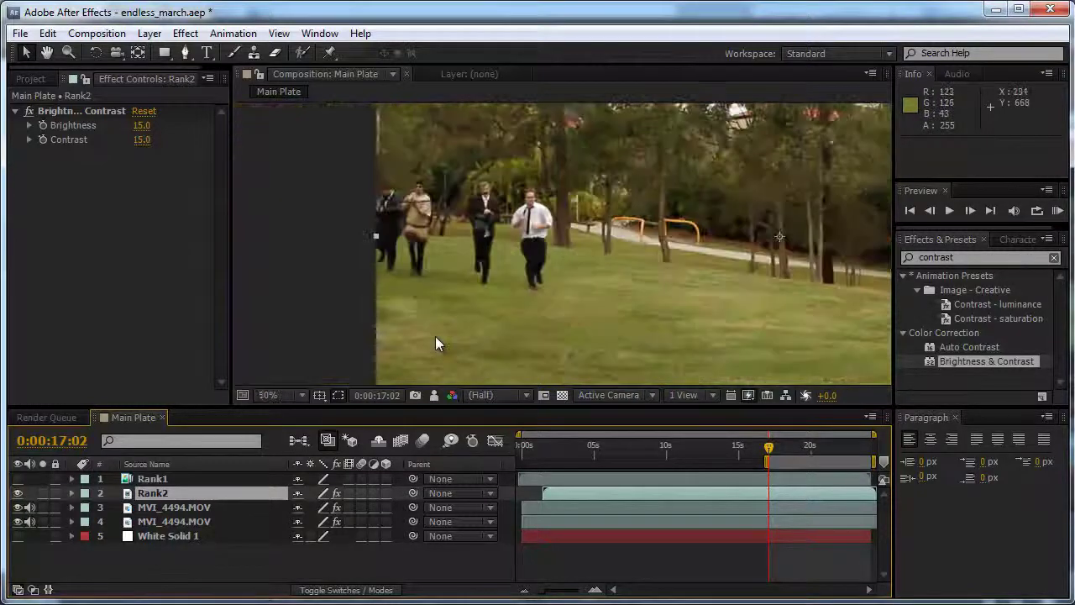
left_click(17, 479)
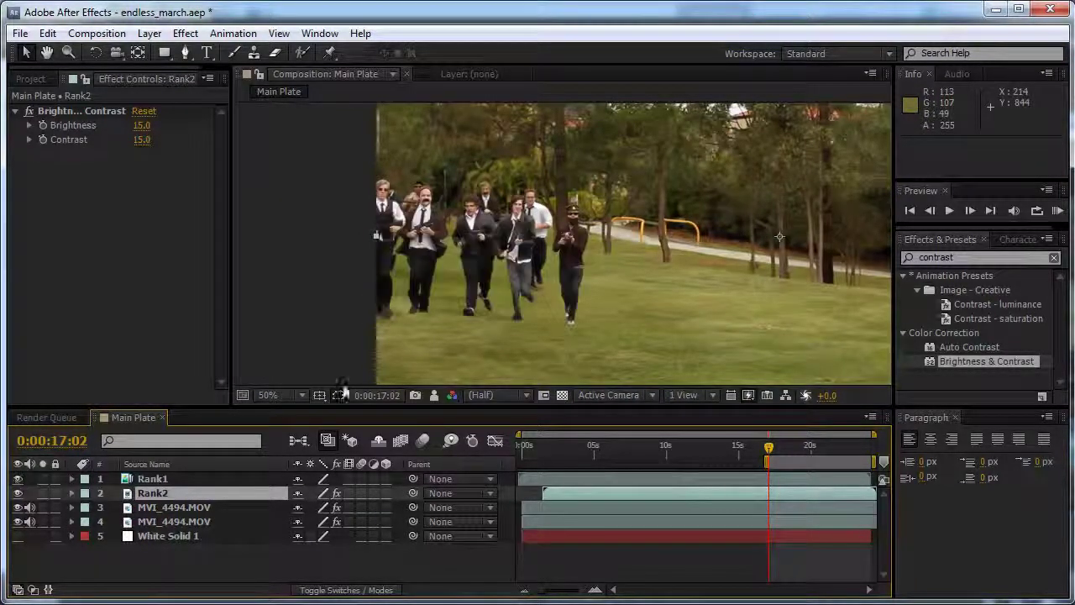
left_click(330, 324)
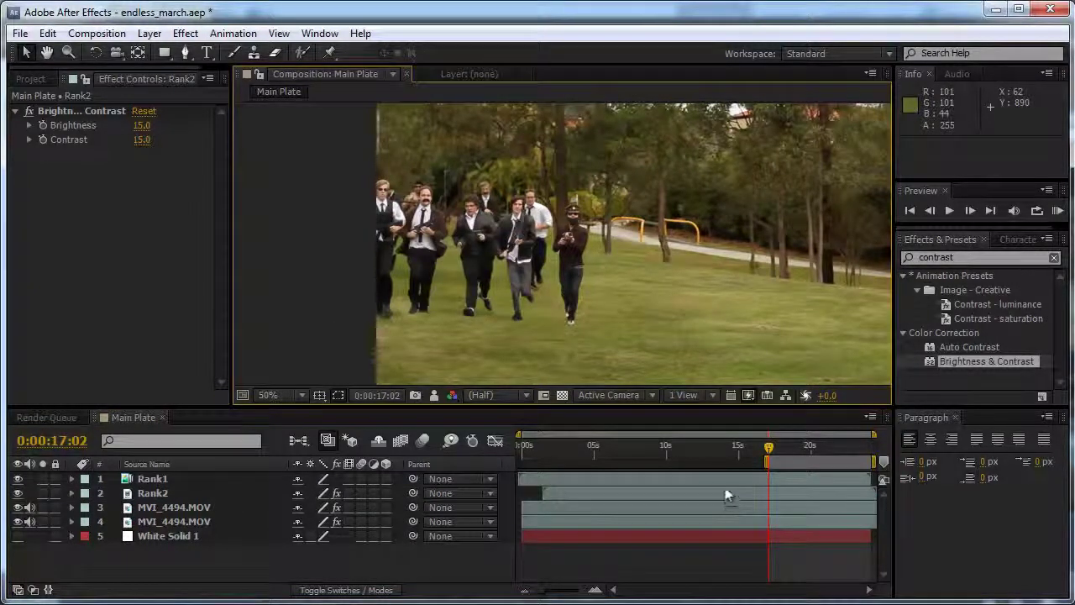
mouse_move(683, 490)
left_mouse_down()
mouse_move(706, 489)
mouse_move(640, 493)
mouse_move(669, 493)
left_mouse_up()
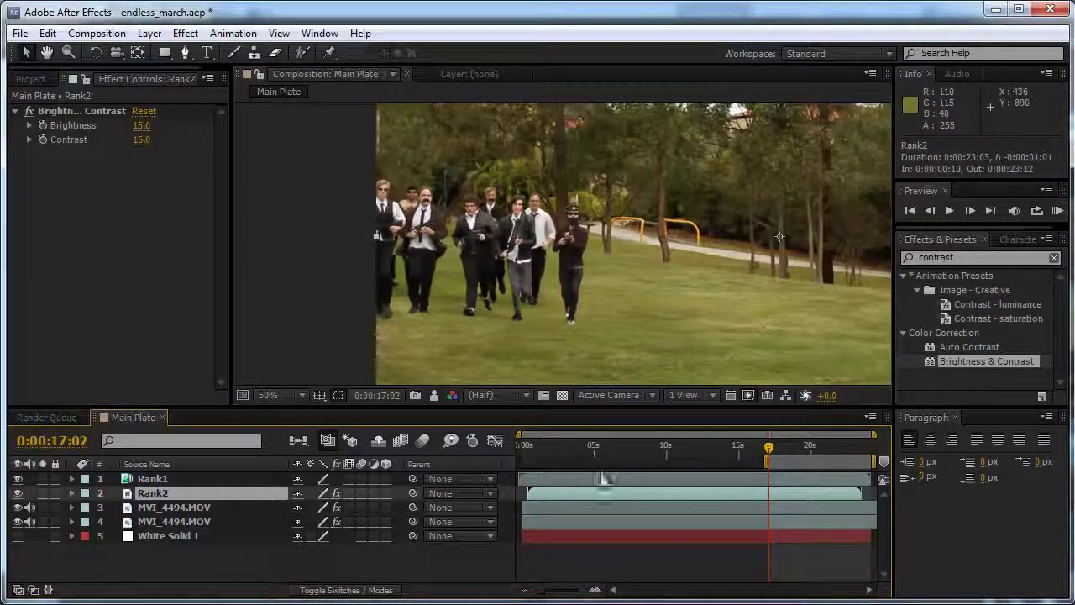
left_click_drag(596, 493, 625, 493)
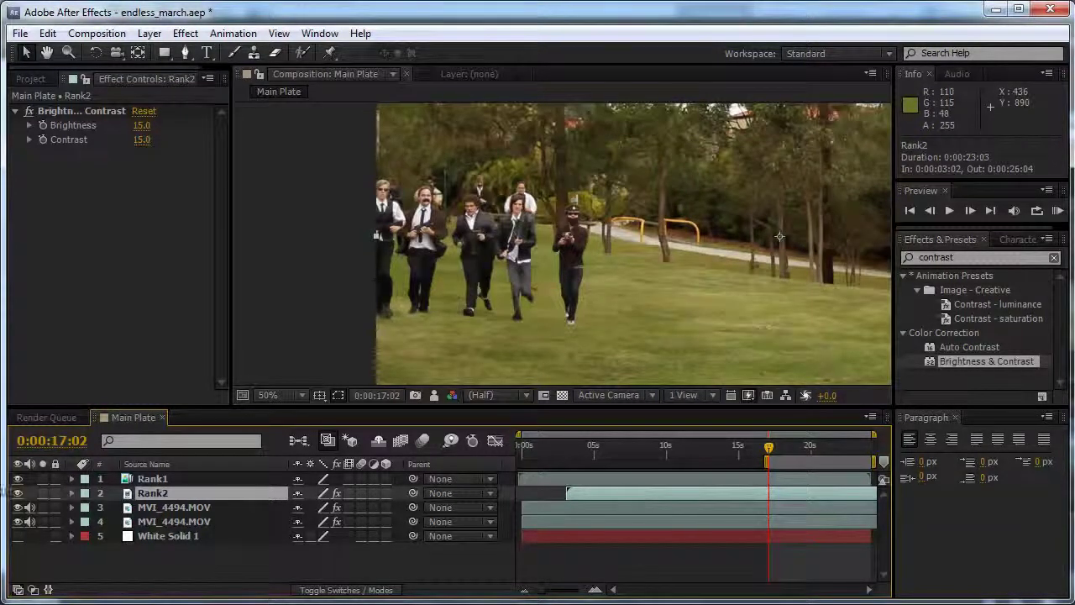
Duplicate Rank1, place the copy beneath Rank2, hide the original Rank1 and delay the copy to start at 0:00:06:17
left_click(19, 478)
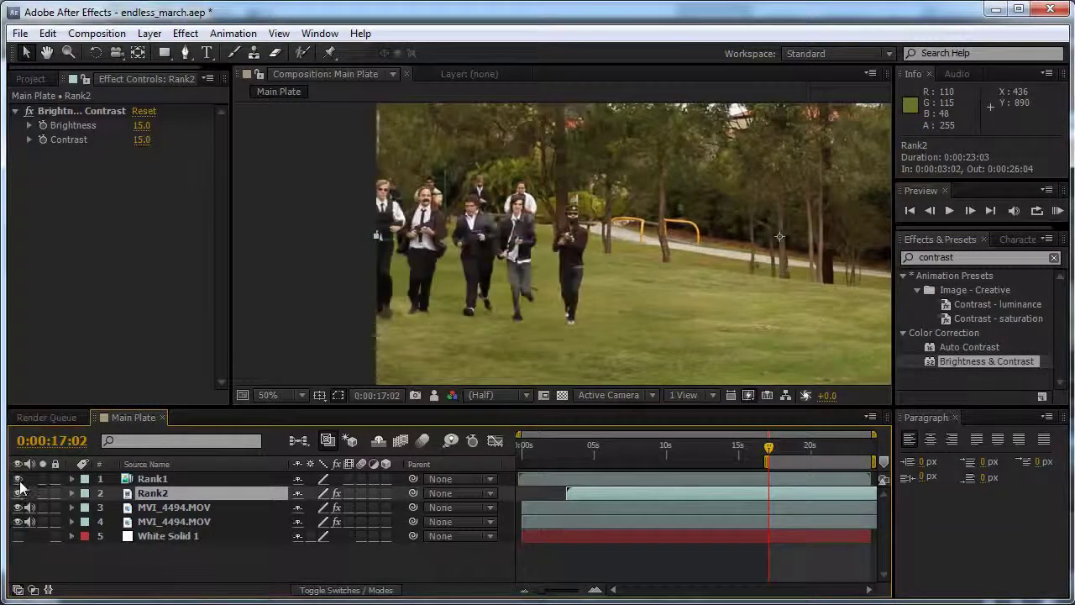
left_click(166, 478)
key("ctrl+d")
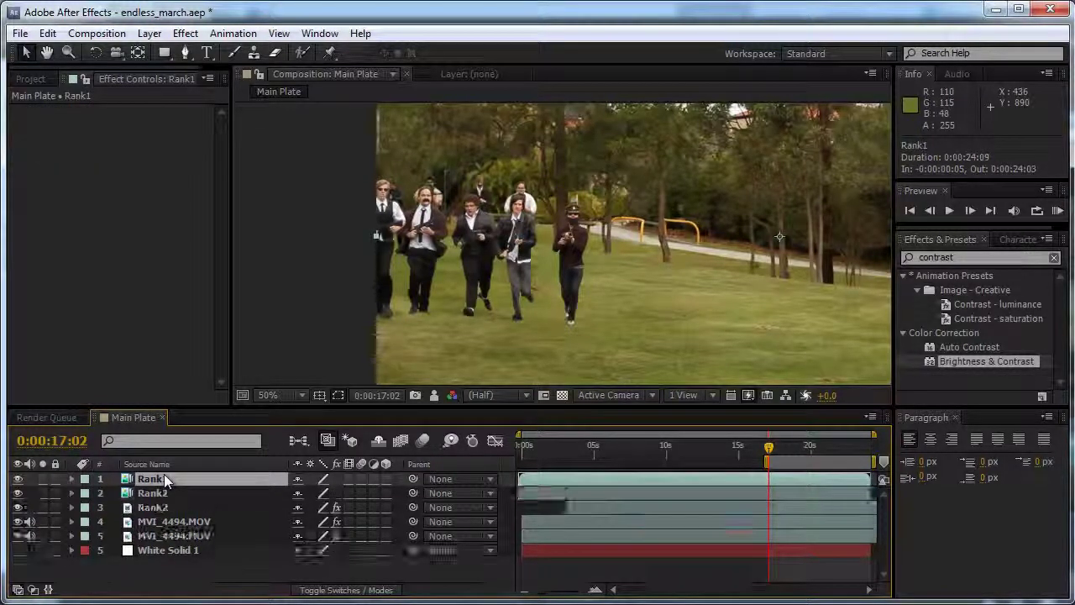
left_click_drag(163, 474, 164, 509)
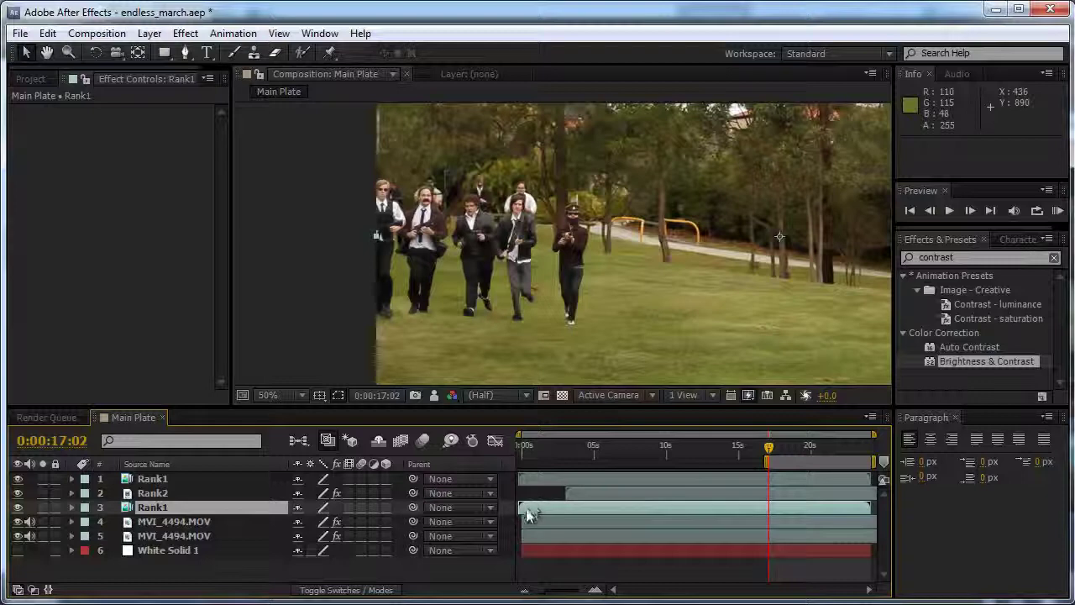
left_click_drag(588, 506, 649, 508)
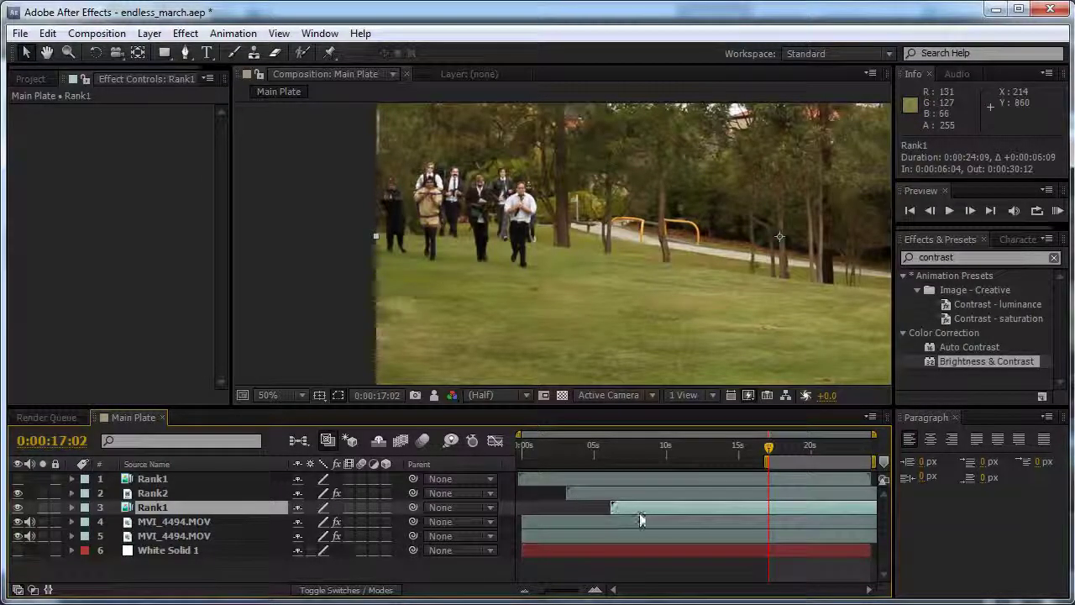
left_click_drag(640, 513, 647, 511)
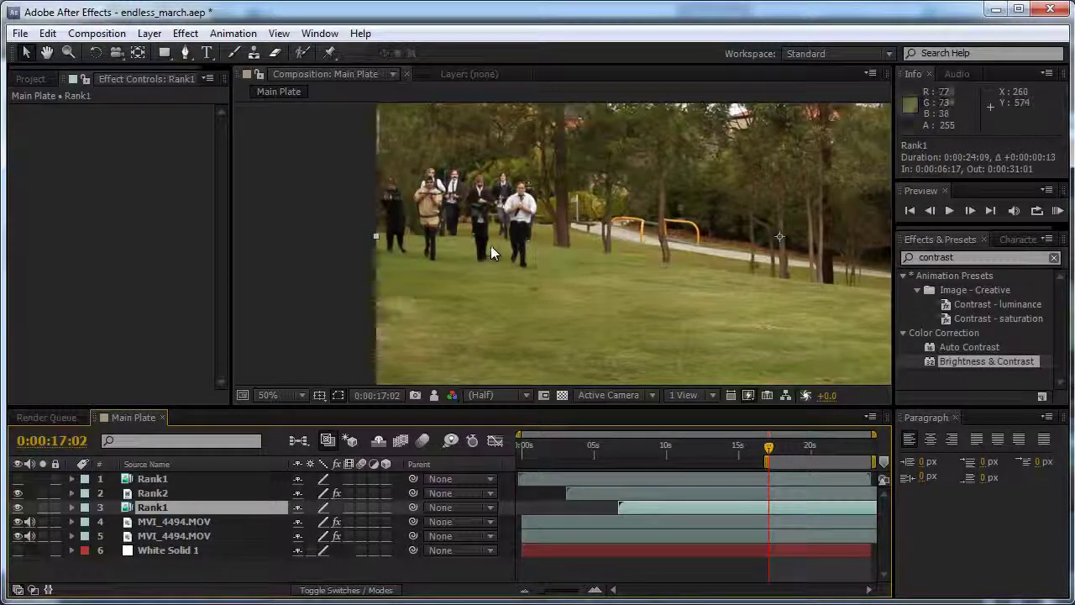
Toggle the visibility of the three rank layers to examine each row of soldiers separately and together
left_click(18, 507)
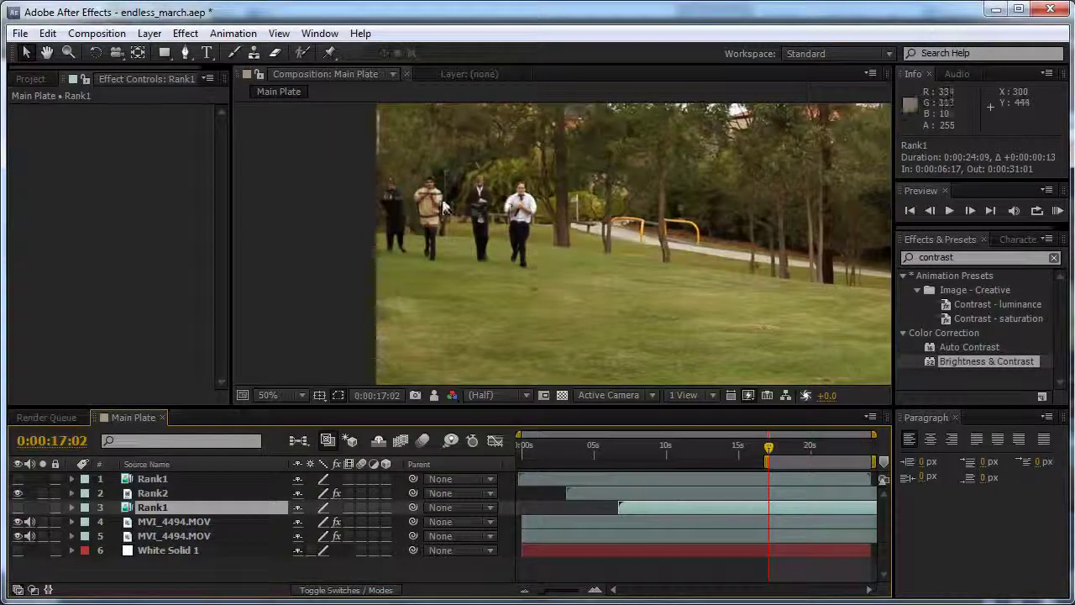
left_click(17, 480)
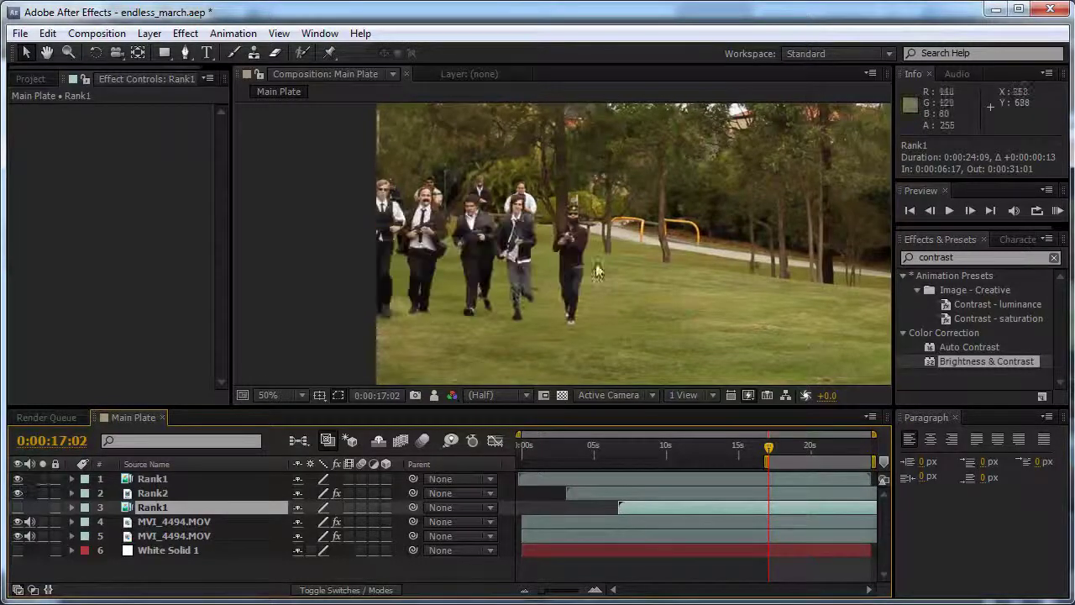
left_click(18, 507)
left_click_drag(18, 479, 18, 493)
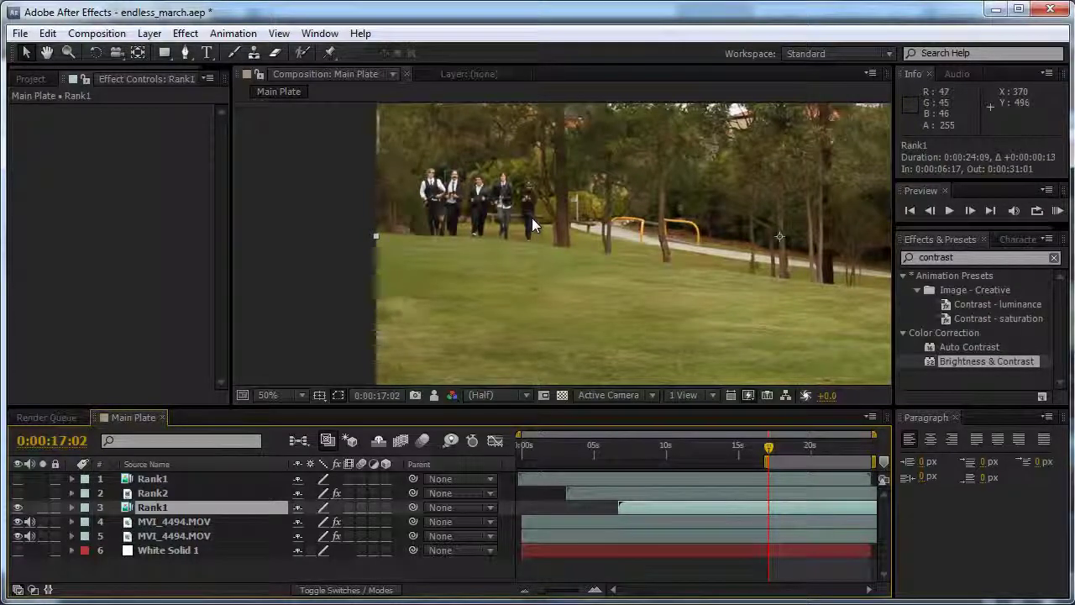
left_click_drag(18, 479, 17, 493)
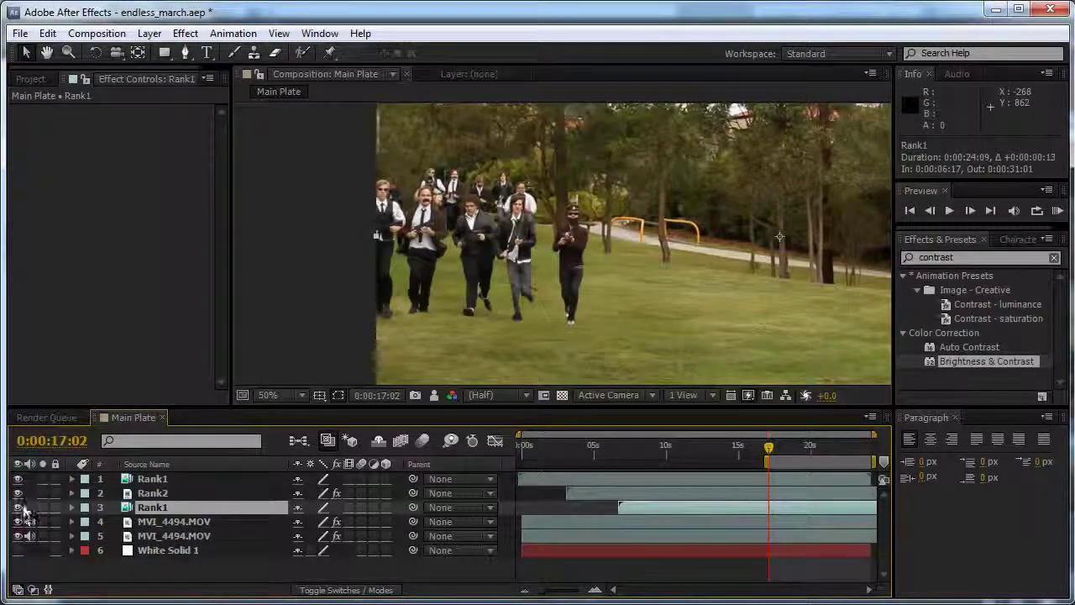
With the front Rank1 hidden, duplicate Rank2, place the copy beneath the second Rank1 and delay it to start at 0:00:10:04
left_click(17, 480)
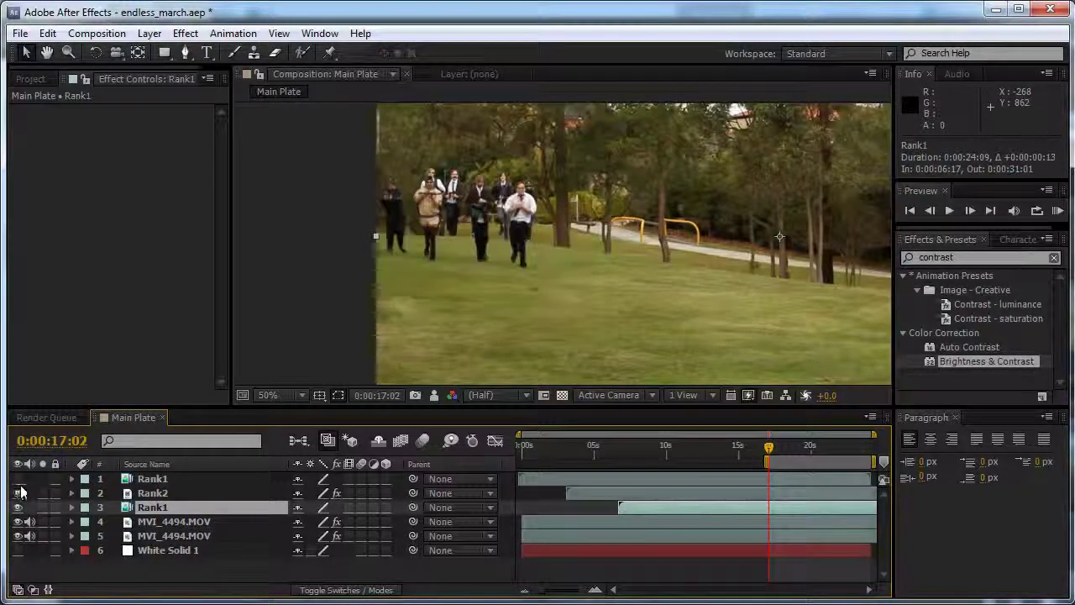
left_click(172, 494)
key("ctrl+d")
left_click_drag(168, 532, 168, 529)
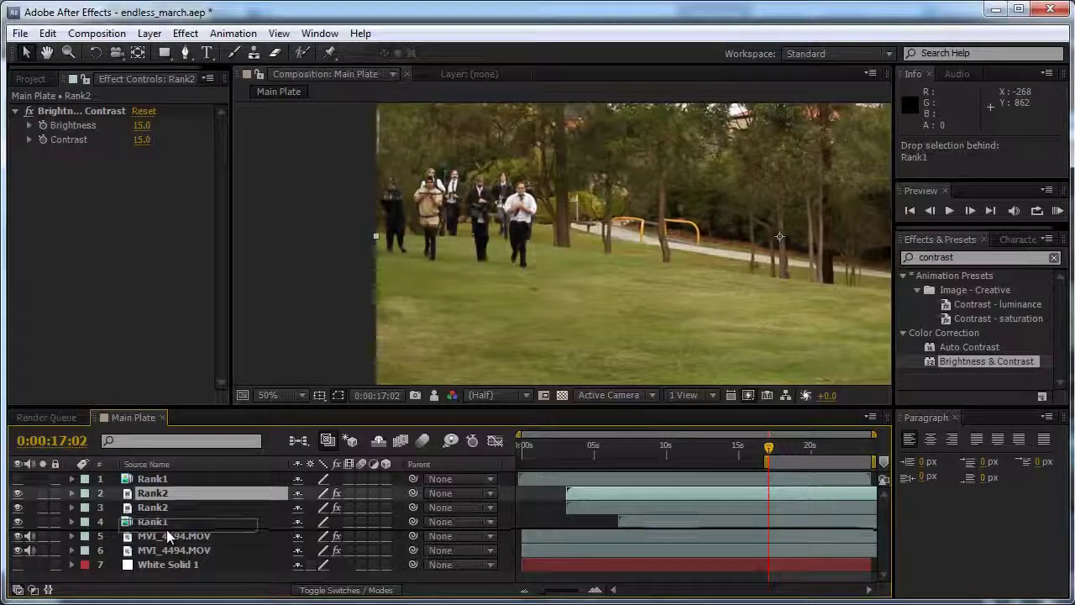
left_click_drag(577, 531, 680, 523)
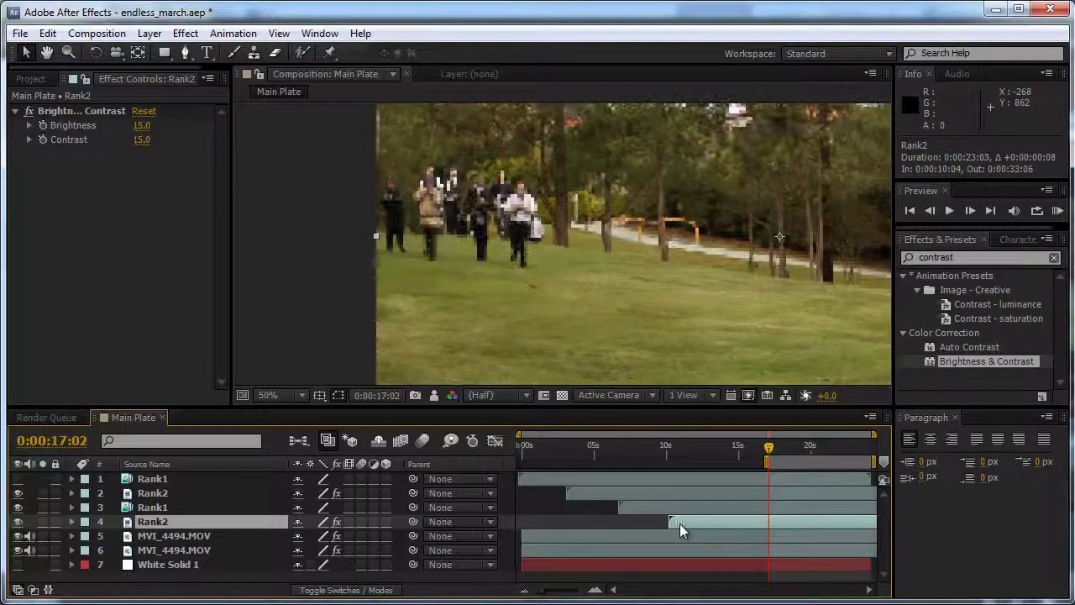
Duplicate the second Rank1 layer, place the copy beneath the lower Rank2 and delay it to start at 0:00:14:15
left_click(141, 507)
key("ctrl+d")
left_click_drag(151, 507, 151, 539)
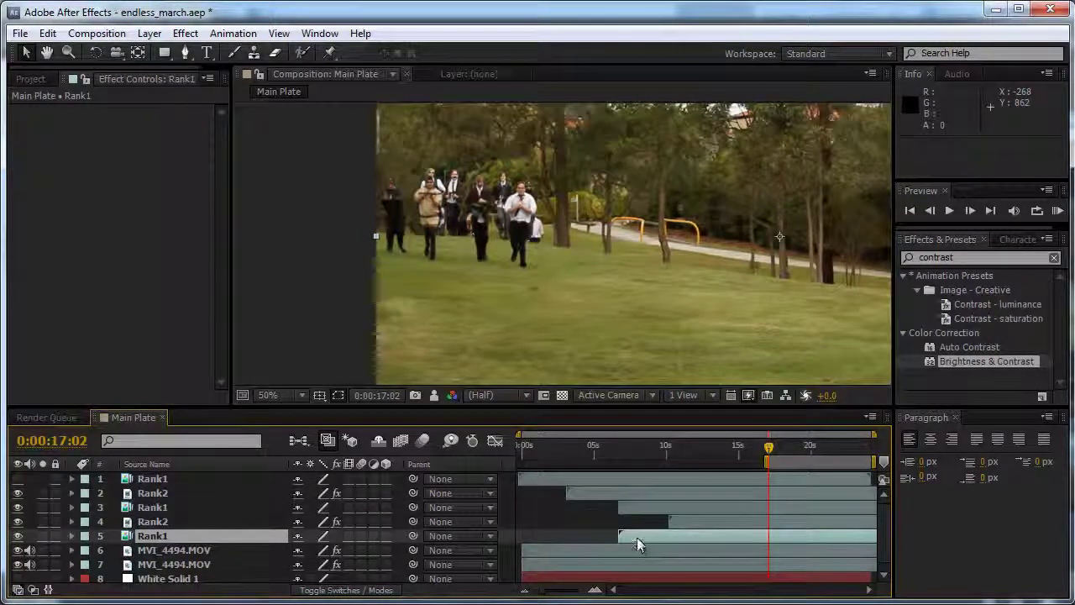
left_click_drag(636, 537, 752, 542)
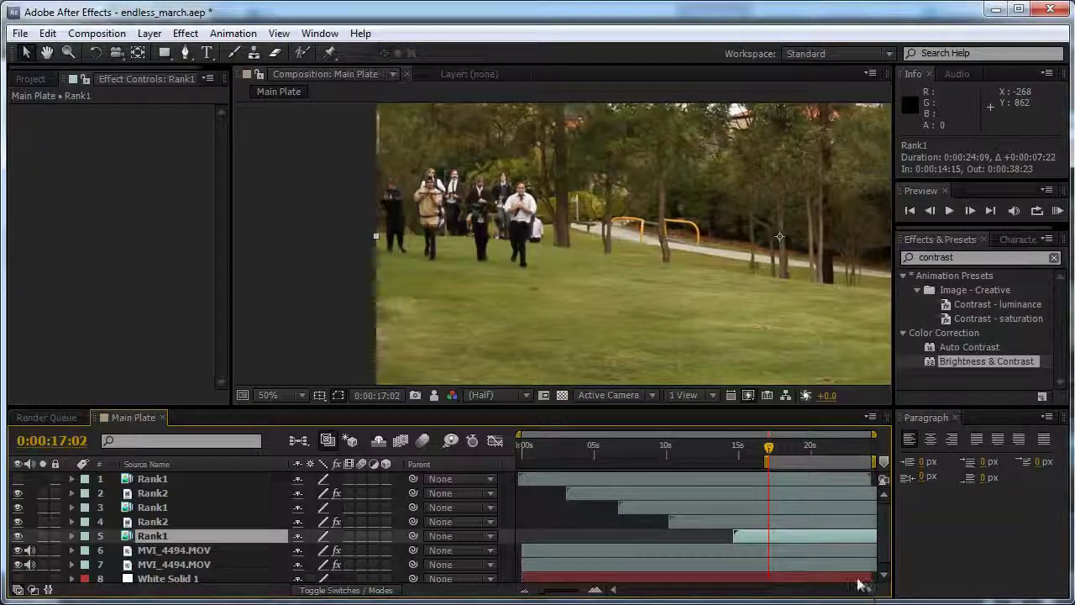
Go to 0:00:24:03 and show the front Rank1 layer again
left_click_drag(769, 461, 874, 461)
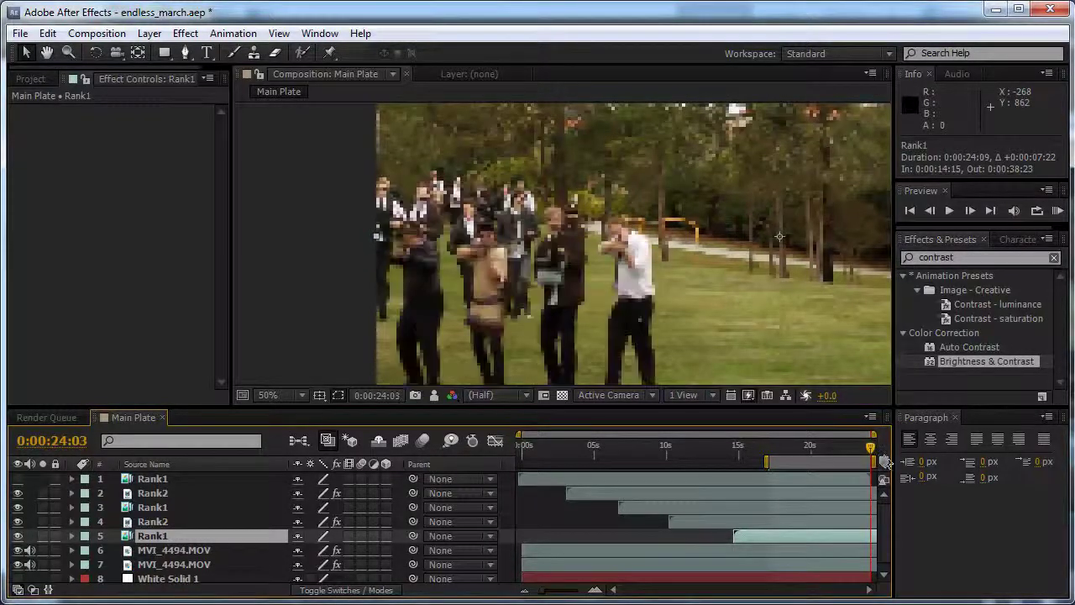
left_click_drag(578, 314, 508, 260)
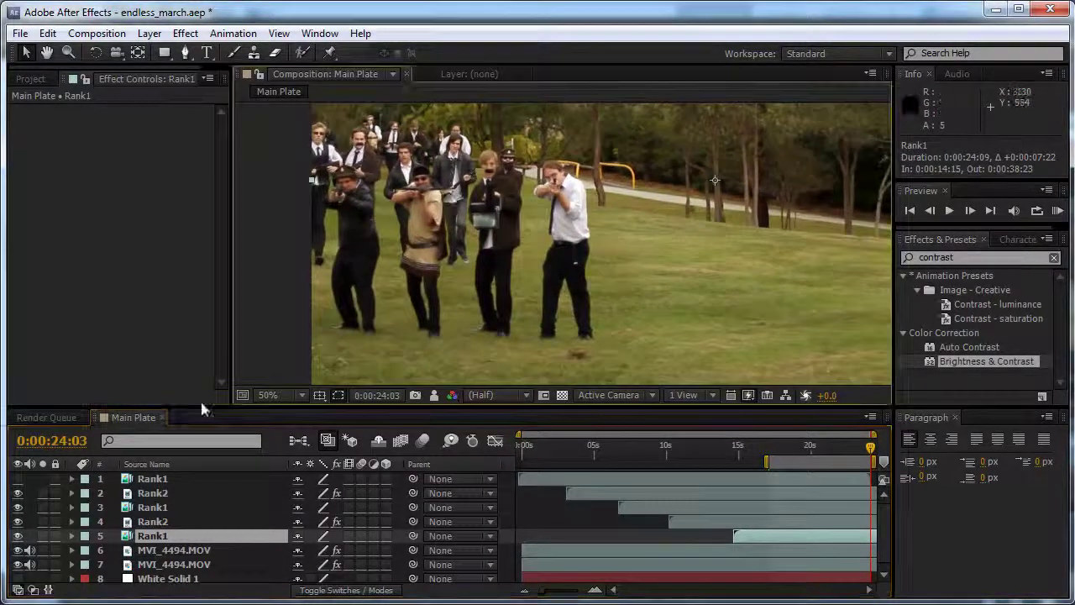
left_click(17, 479)
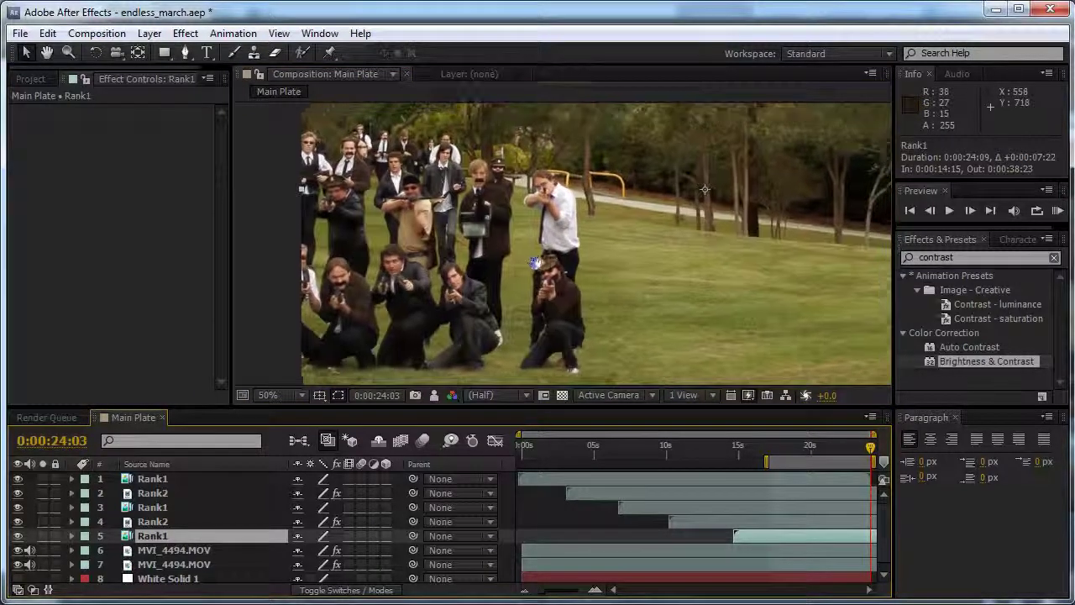
Duplicate the lower Rank2 layer, place the copy beneath the last Rank1 and delay it to start at 0:00:18:21
left_click(141, 522)
key("ctrl+d")
left_click_drag(144, 523, 152, 557)
left_click_drag(703, 554, 834, 552)
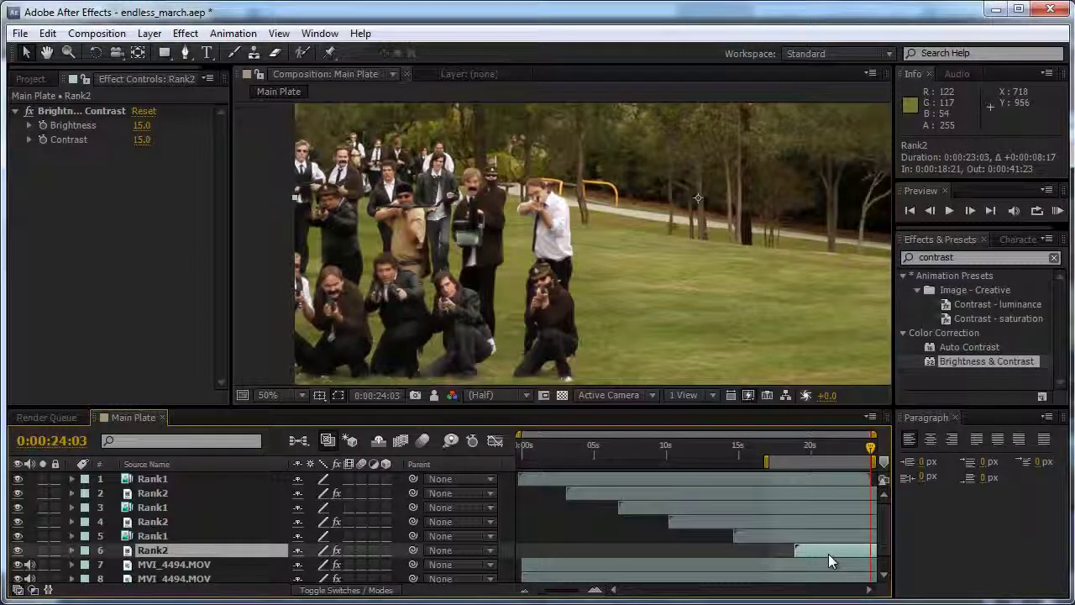
Bring up the project's footage list and hide all six Rank1 and Rank2 layers in the composition
scroll(295, 280, "down", 2)
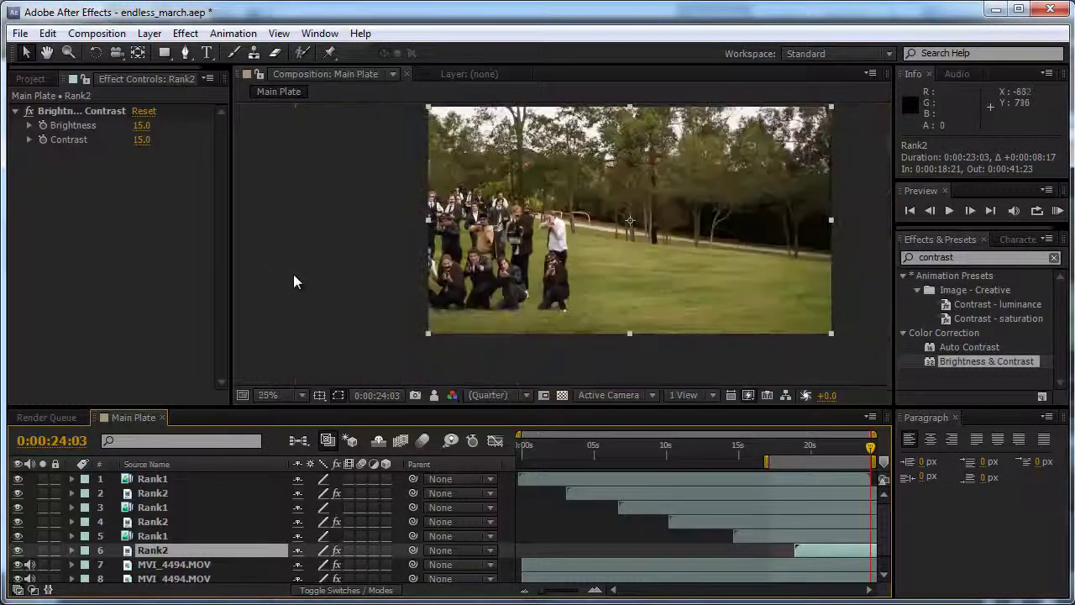
left_click(294, 284)
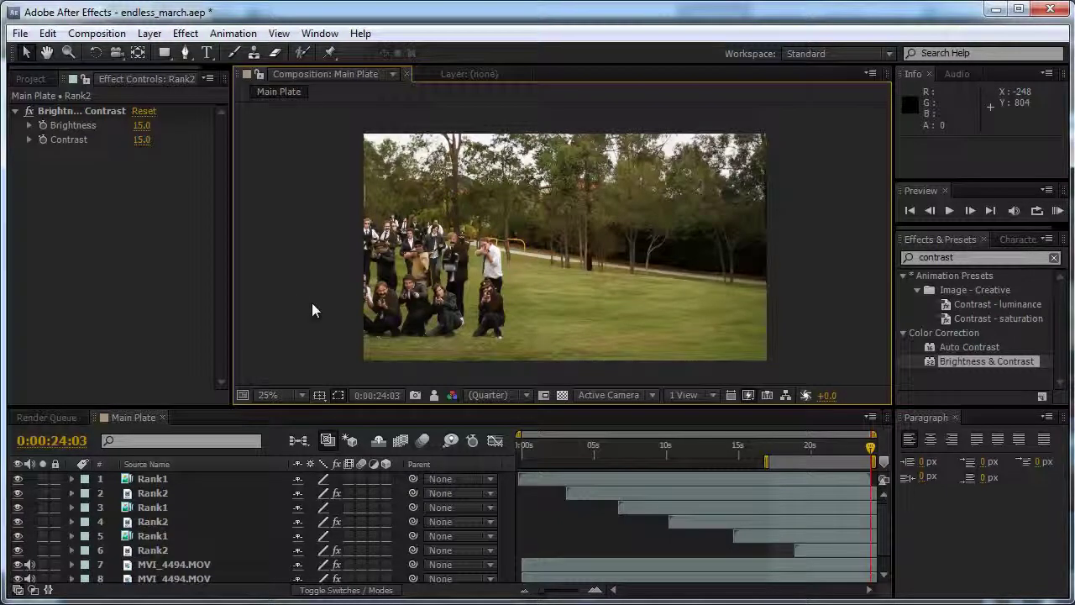
key("ctrl+0")
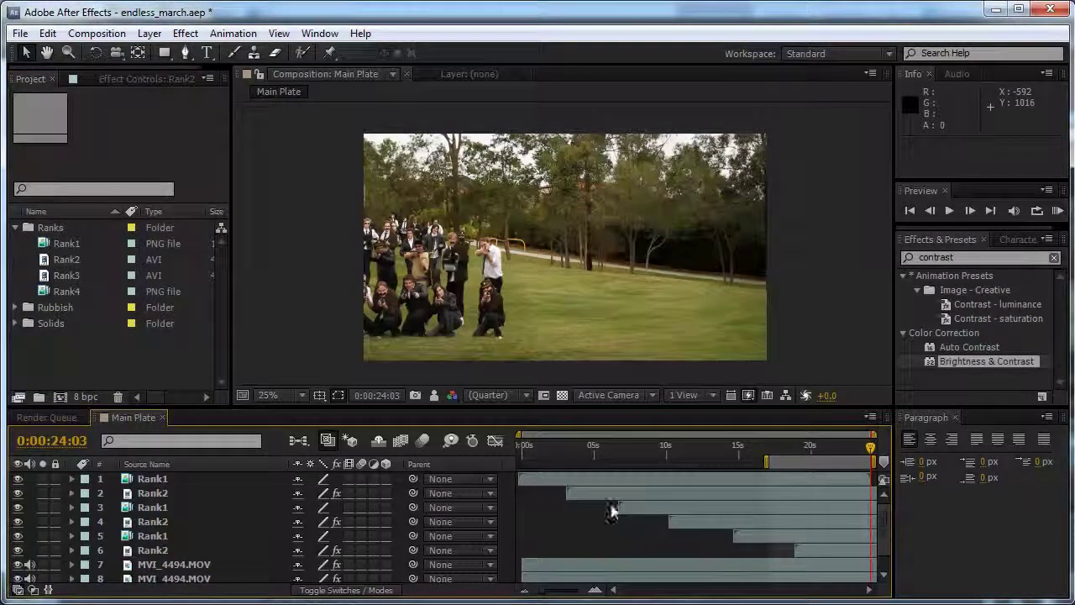
left_click_drag(18, 550, 19, 490)
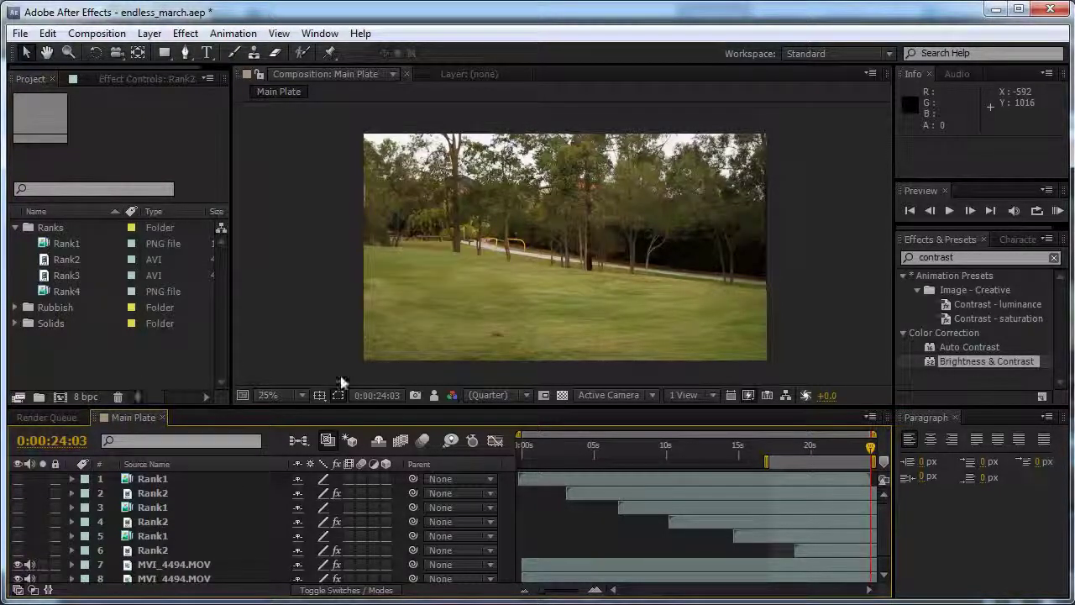
Add the Rank3 footage beneath the last Rank2 layer and align its end with 0:00:24:03
left_click_drag(44, 277, 139, 558)
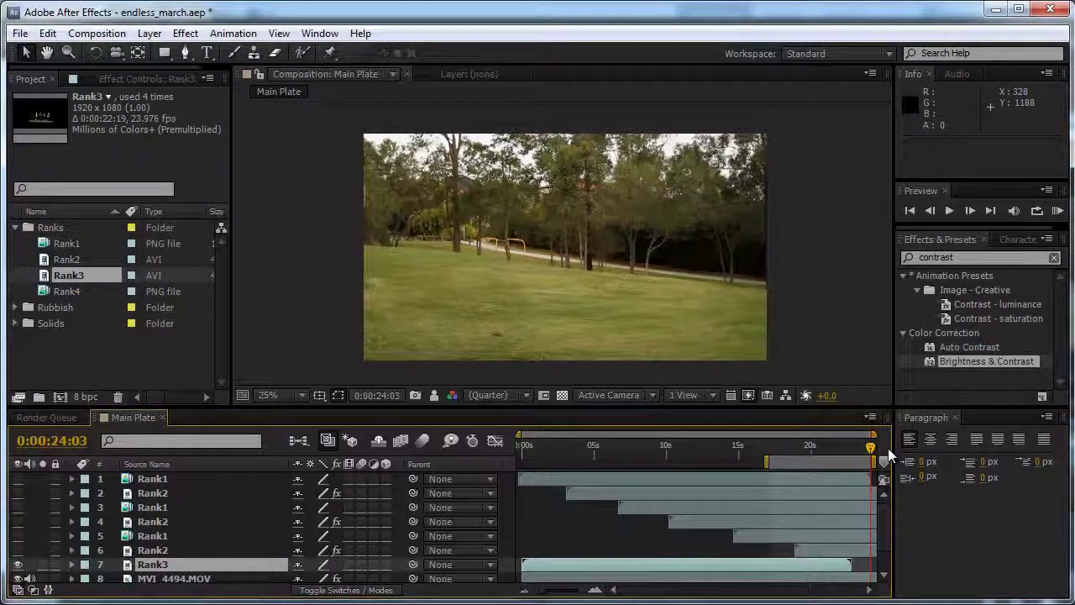
key("bracketright")
scroll(536, 316, "up", 2)
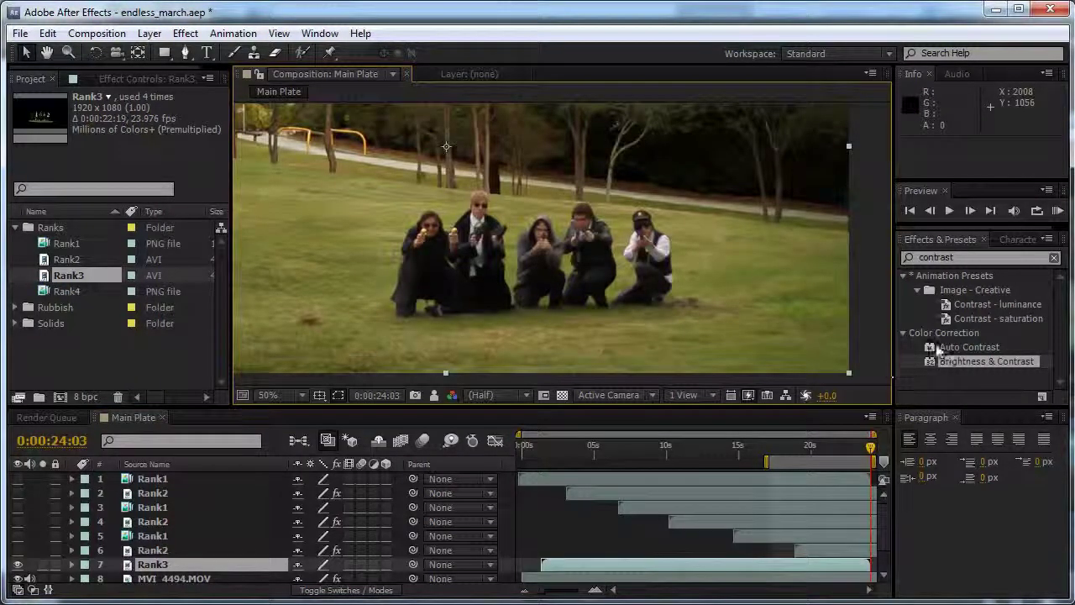
left_click_drag(472, 256, 410, 267)
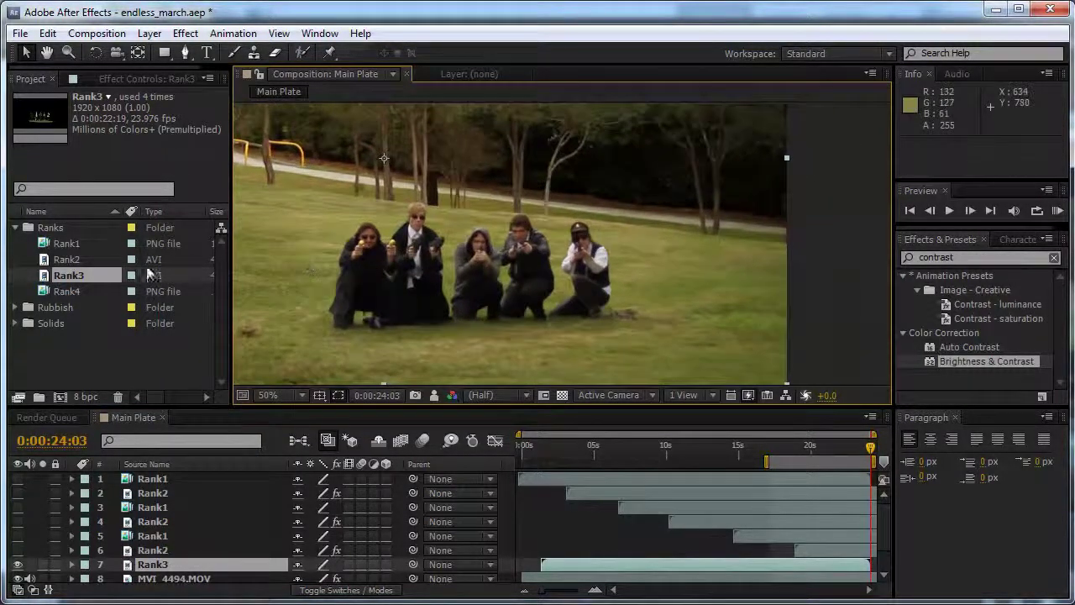
Add the Rank4 footage beneath Rank3 and preview both ranks between 0:00:20:07 and 0:00:24:03
left_click_drag(65, 292, 157, 560)
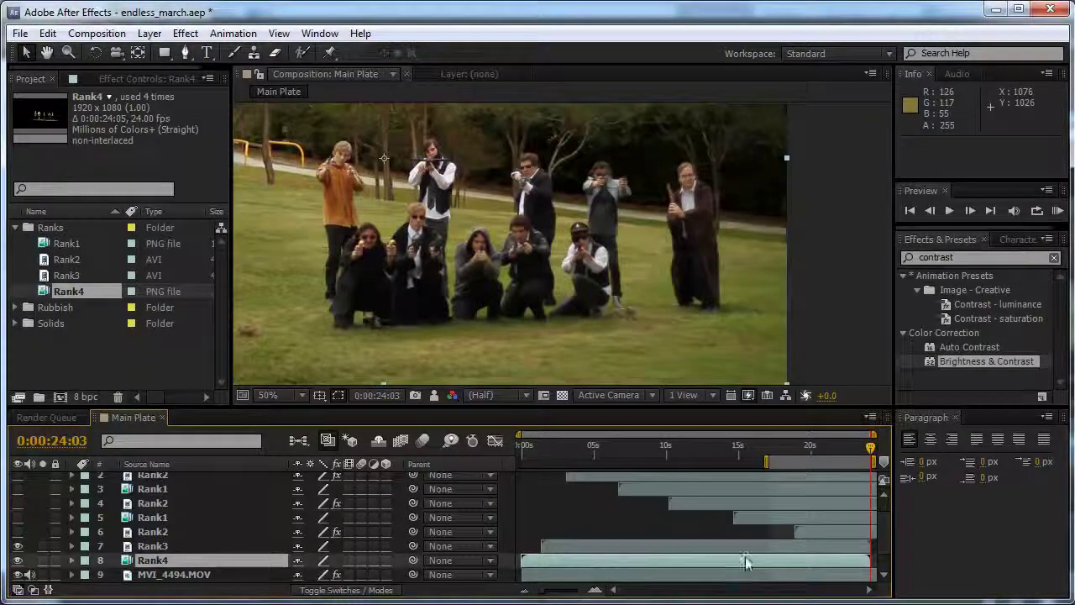
left_click_drag(852, 449, 821, 449)
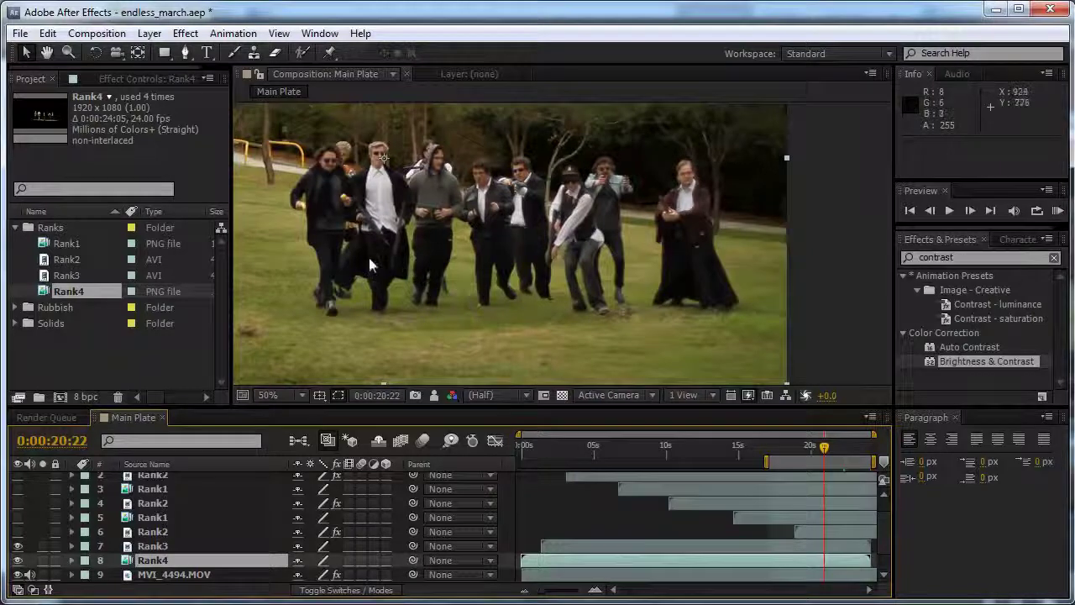
left_click_drag(823, 449, 873, 448)
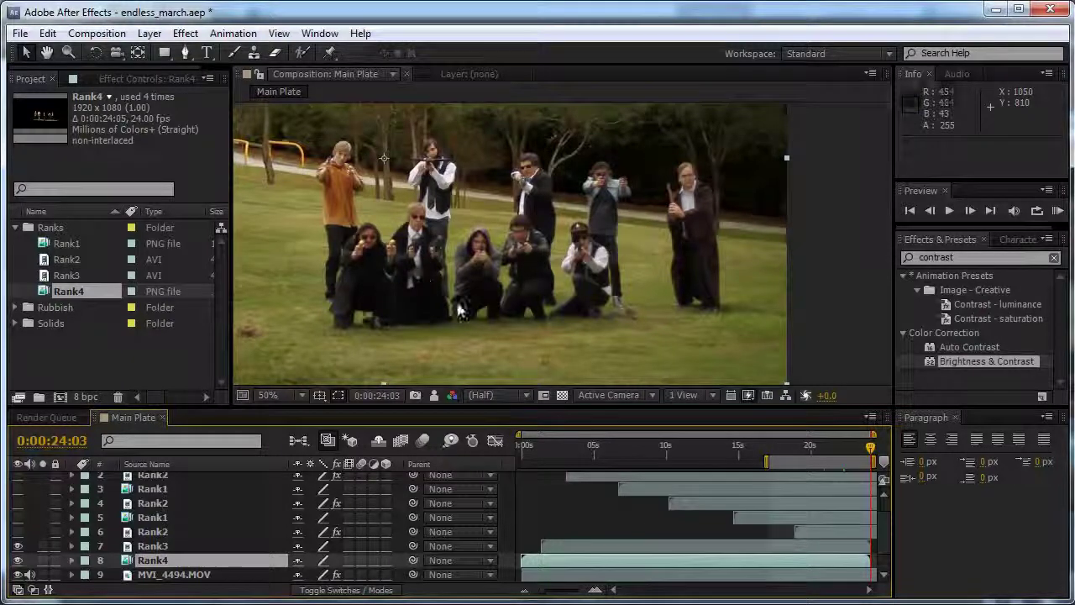
left_click(833, 449)
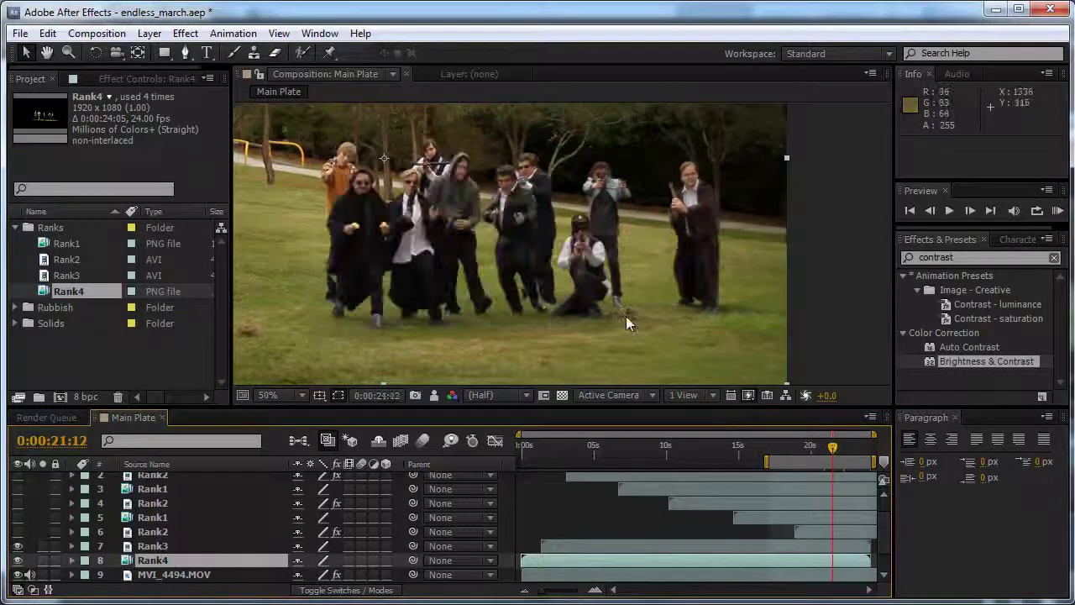
left_click(815, 448)
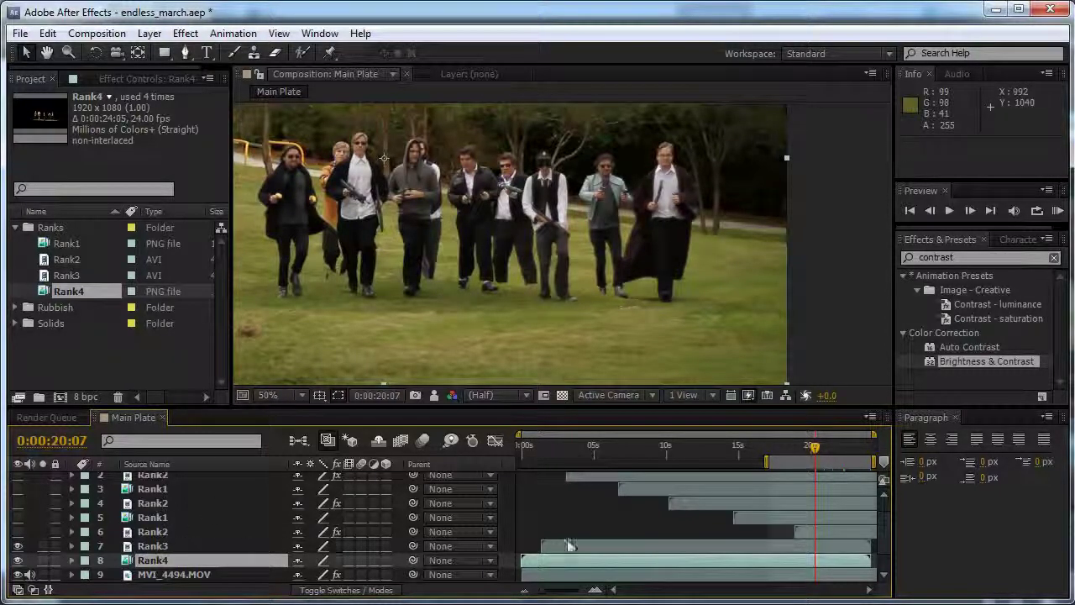
Delay the Rank4 layer to start at 0:00:02:08 and preview both visible ranks up to 0:00:24:03
left_click_drag(743, 558, 777, 558)
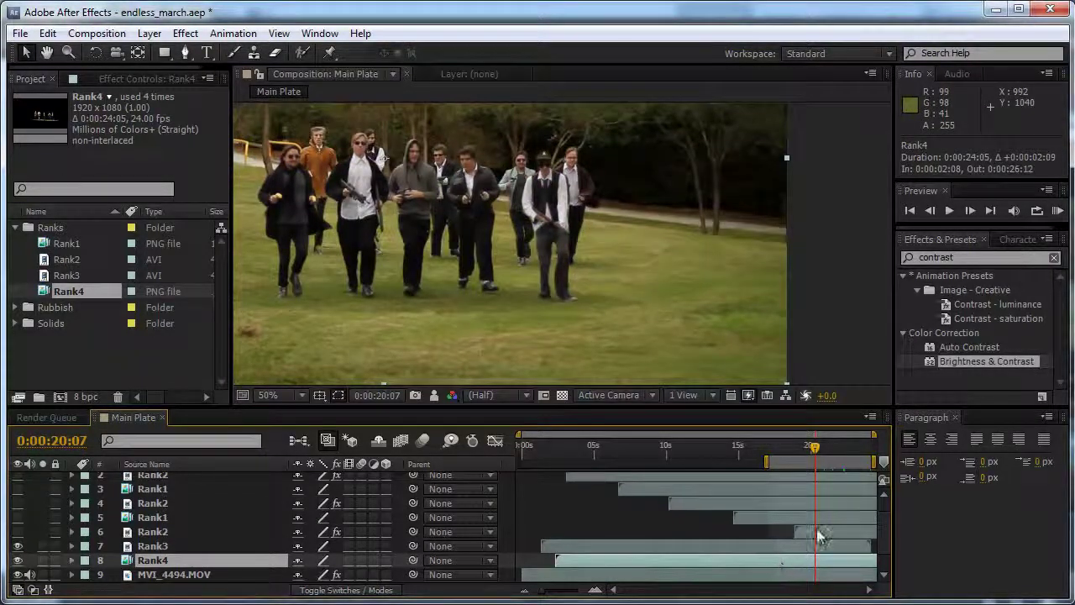
left_click_drag(815, 454, 892, 460)
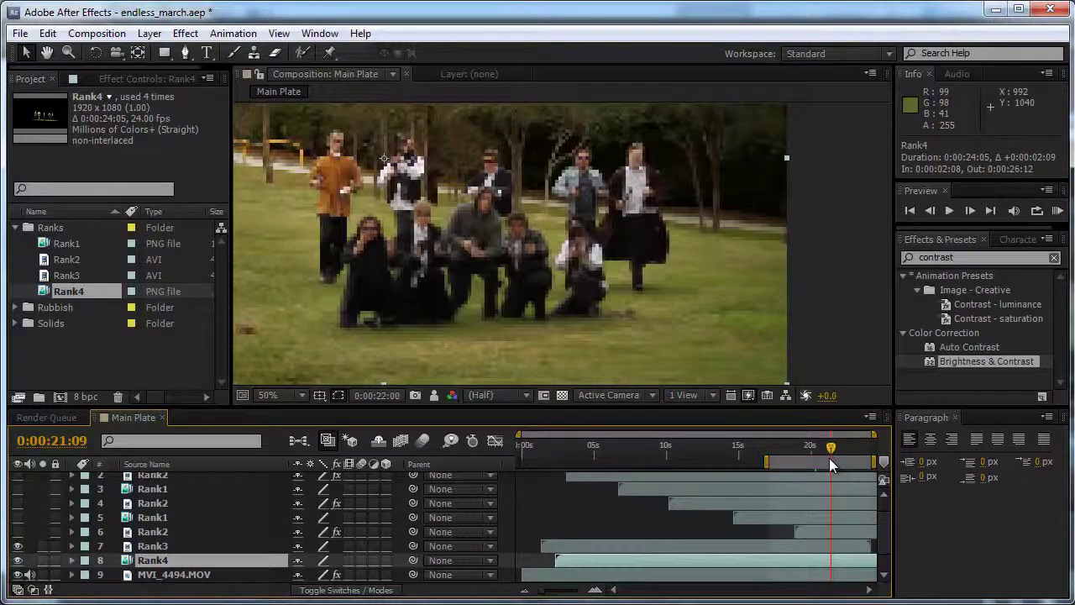
key("space")
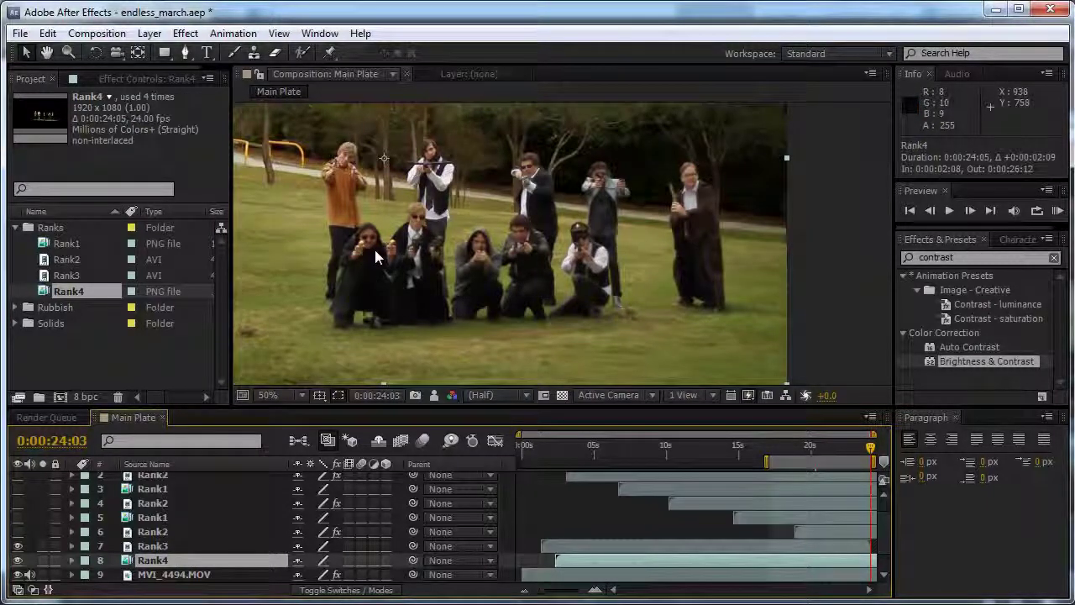
left_click(808, 443)
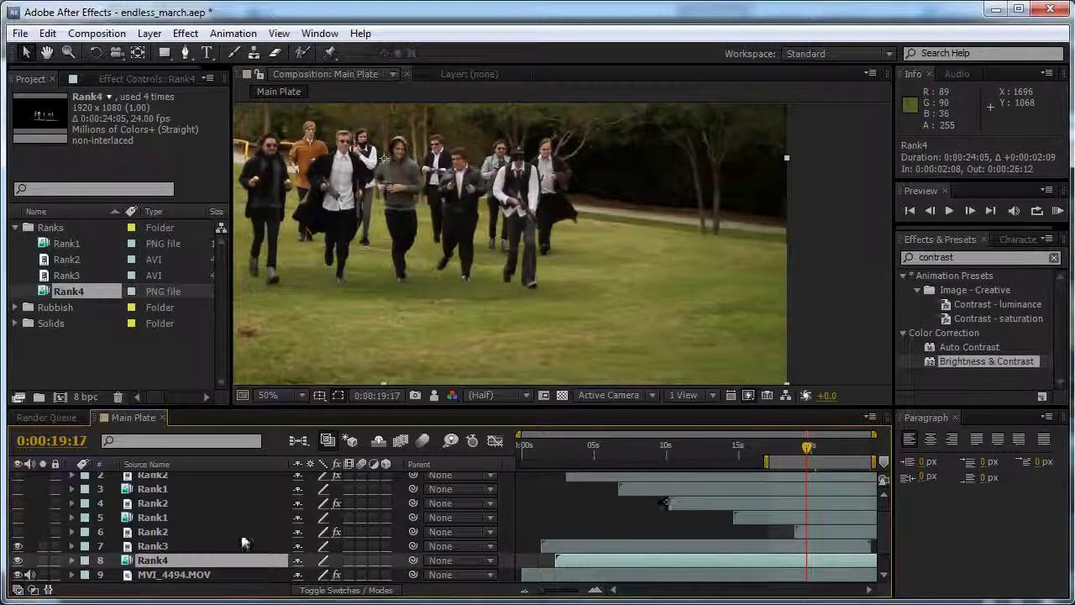
Duplicate the Rank3 layer, place the copy beneath Rank4 and delay it to start at 0:00:07:16
left_click(153, 548)
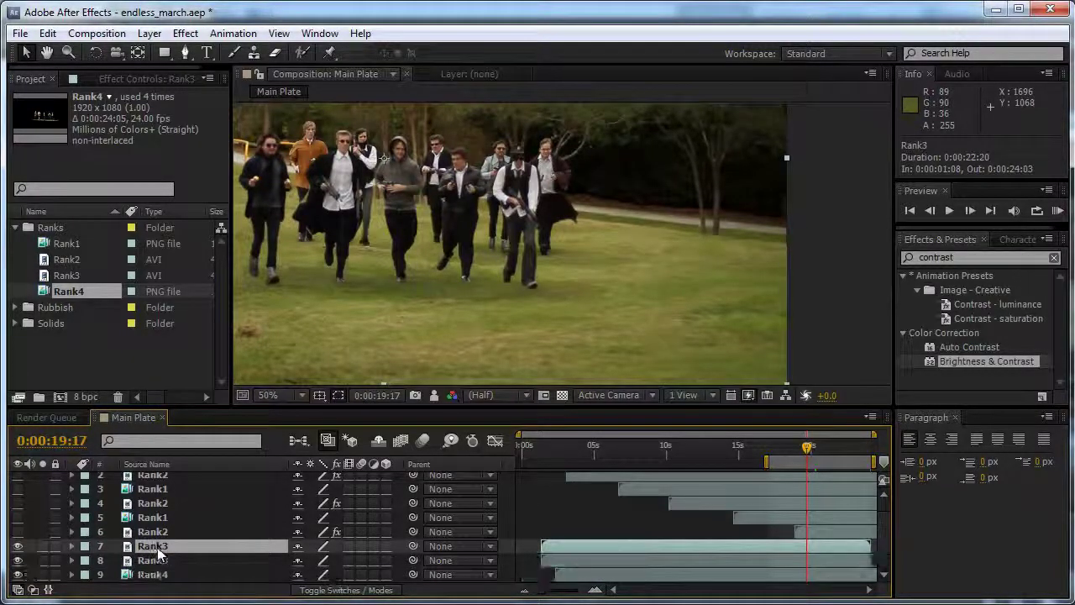
scroll(156, 576, "down", 1)
left_click(162, 574)
left_click_drag(162, 575, 159, 532)
left_click_drag(593, 532, 683, 532)
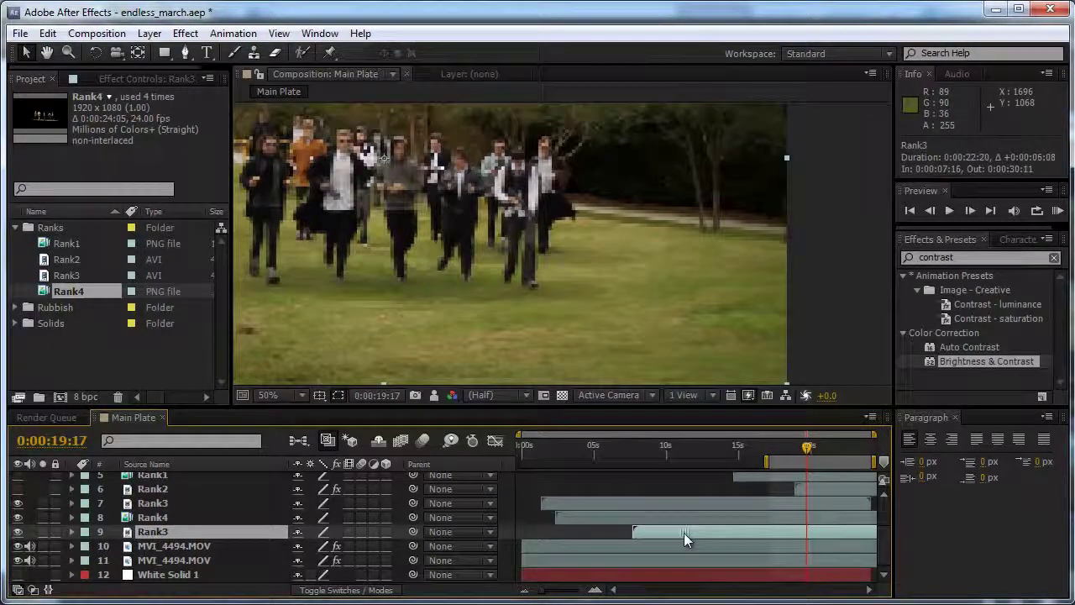
Duplicate the Rank4 layer, place the copy beneath the lower Rank3 and delay it to start at 0:00:09:17
left_click(150, 518)
key("ctrl+d")
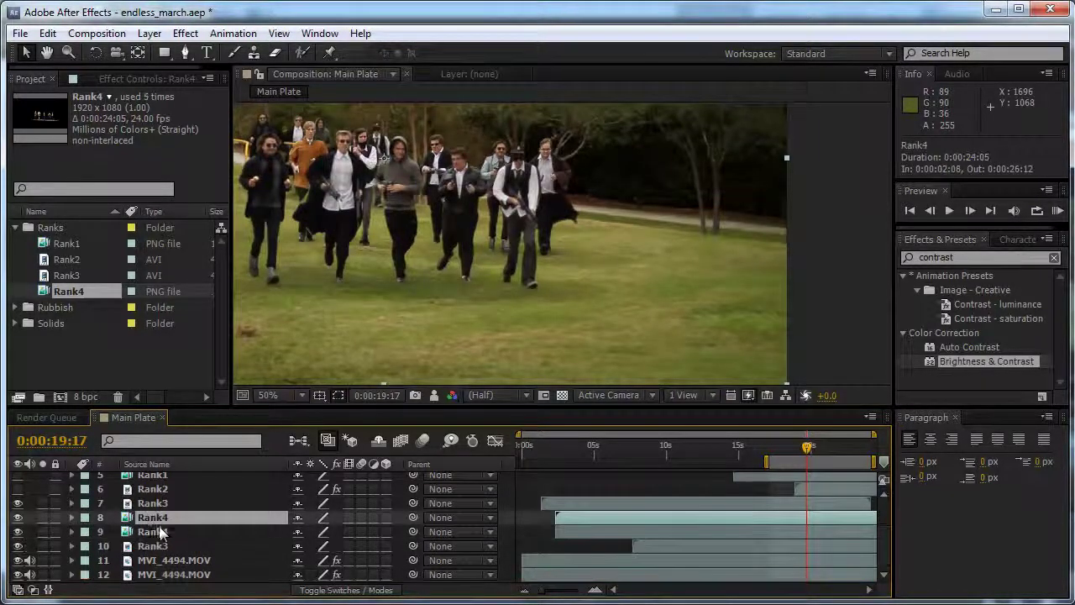
left_click_drag(161, 523, 159, 551)
left_click_drag(620, 550, 721, 545)
Duplicate the lower Rank3 layer, place the copy beneath the last Rank4 and delay it to start at 0:00:14:23
left_click(168, 532)
key("ctrl+d")
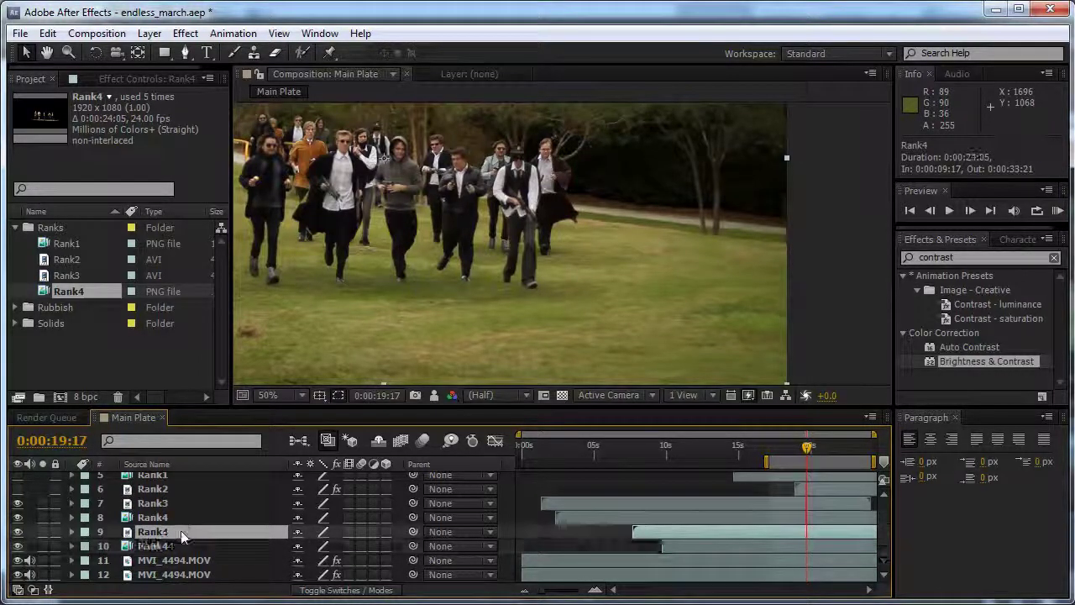
left_click_drag(172, 532, 168, 561)
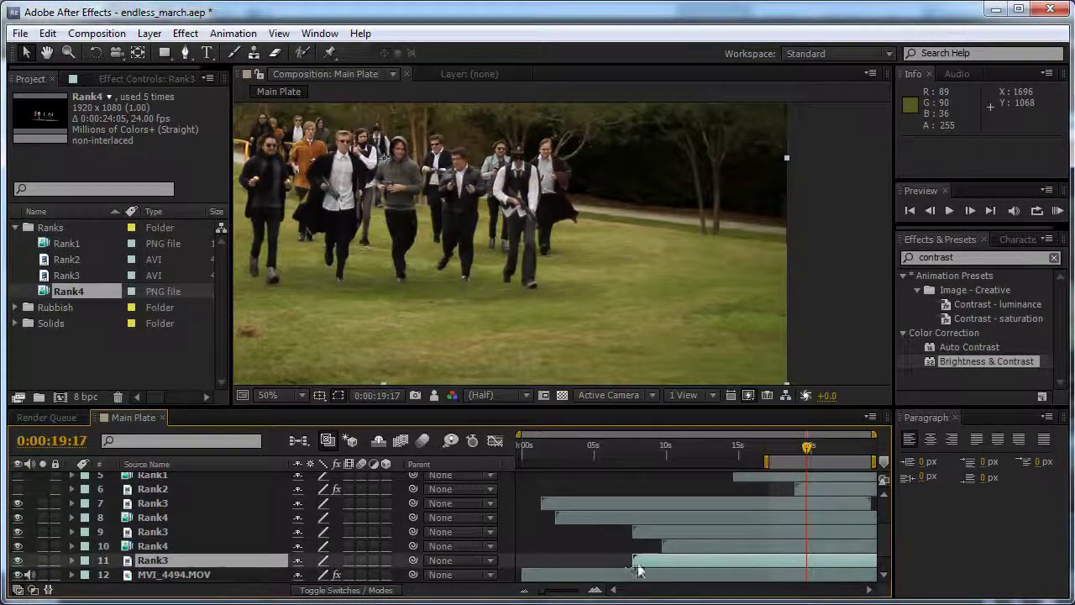
left_click_drag(636, 560, 739, 567)
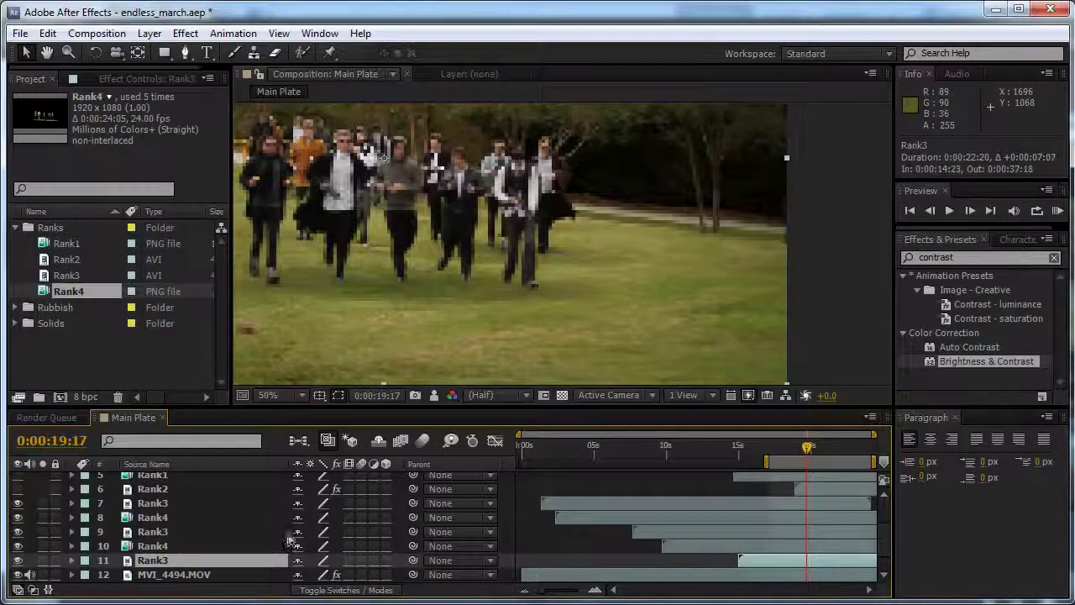
Duplicate the lower Rank4 layer, place the copy beneath the last Rank3, delay it to start at 0:00:19:01 and preview the result
left_click(181, 545)
key("ctrl+d")
scroll(201, 548, "down", 3)
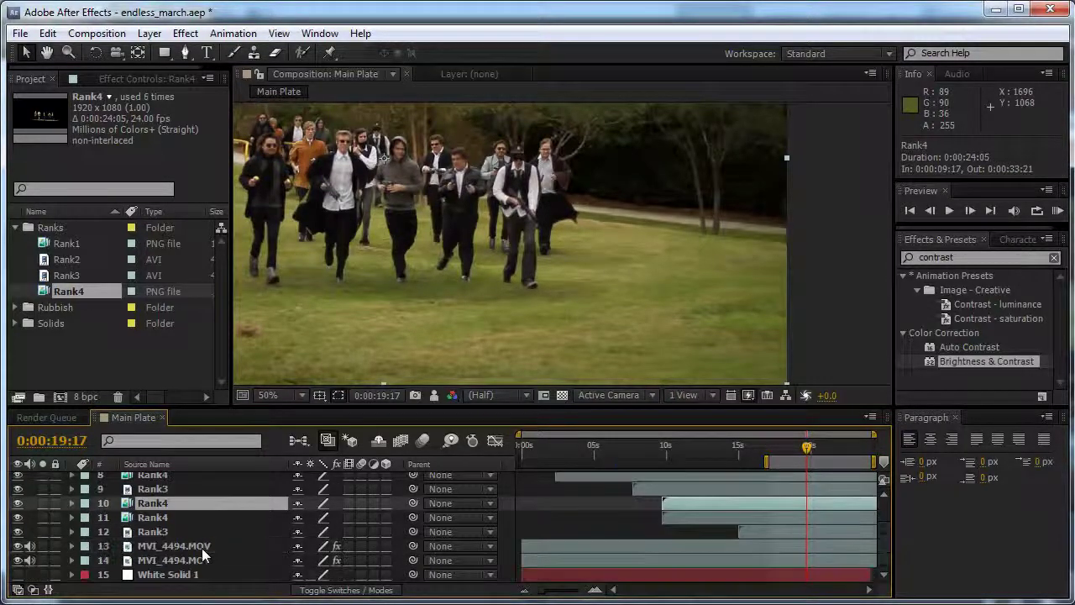
left_click_drag(183, 536, 182, 537)
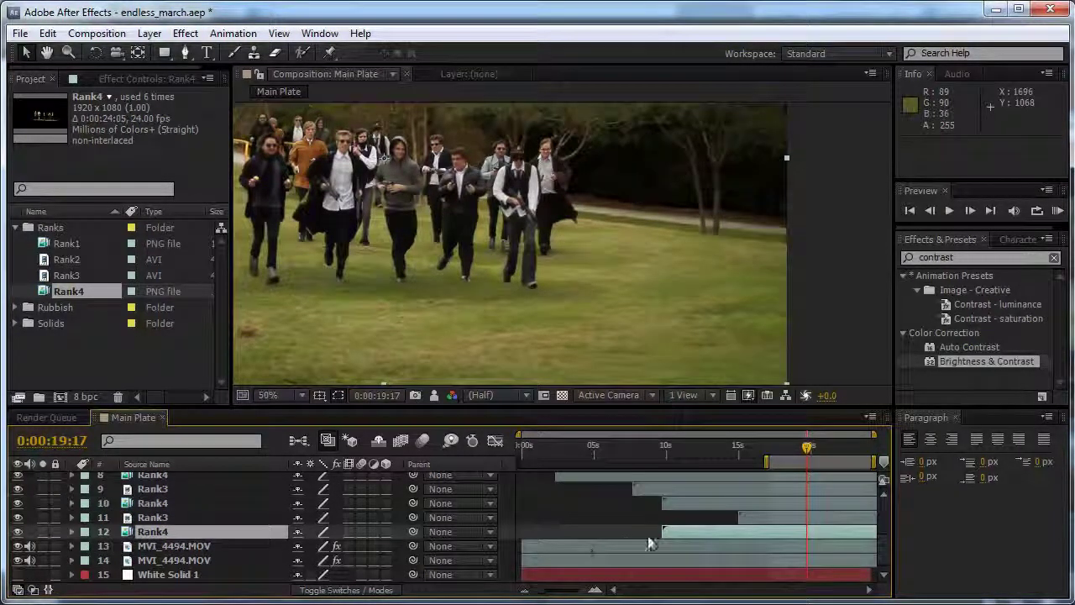
left_click_drag(664, 535, 805, 532)
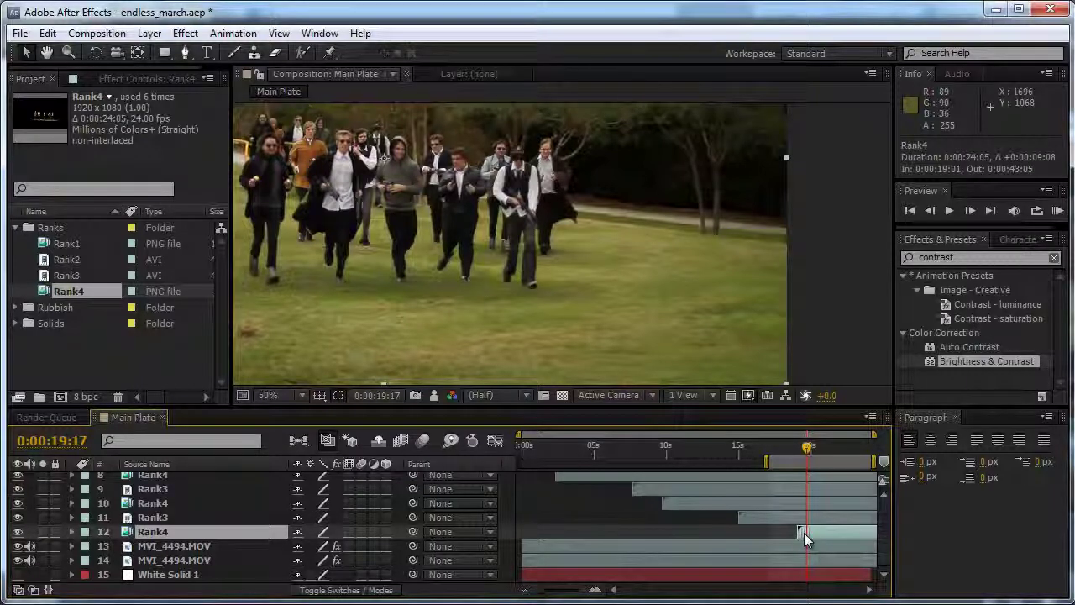
key("space")
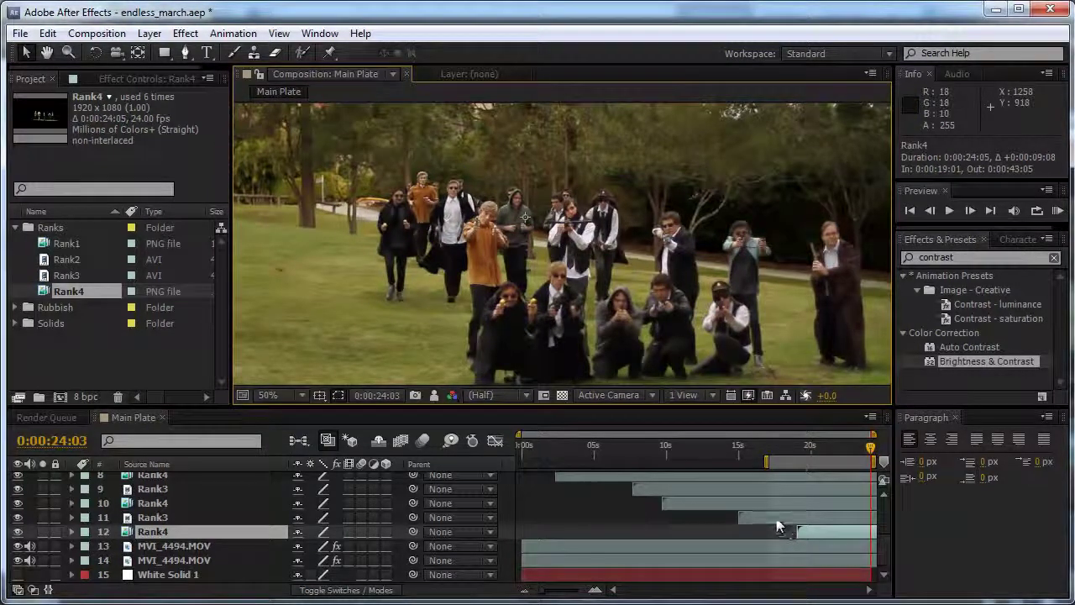
Delay the last Rank3 layer to start at 0:00:15:16 and inspect the crowd at 0:00:24:03
left_click_drag(778, 522, 790, 521)
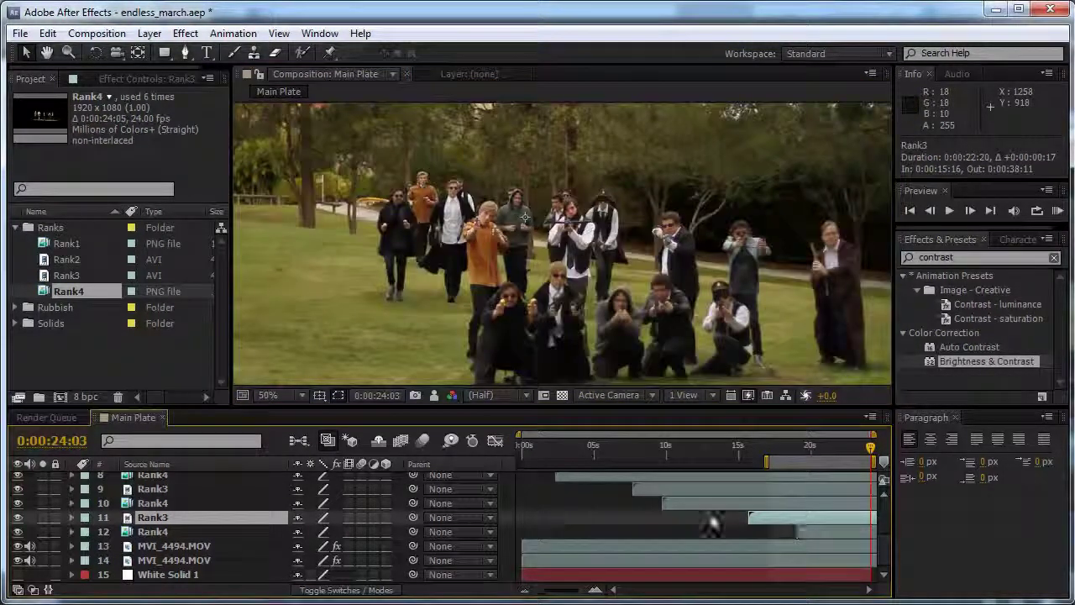
scroll(462, 290, "down", 2)
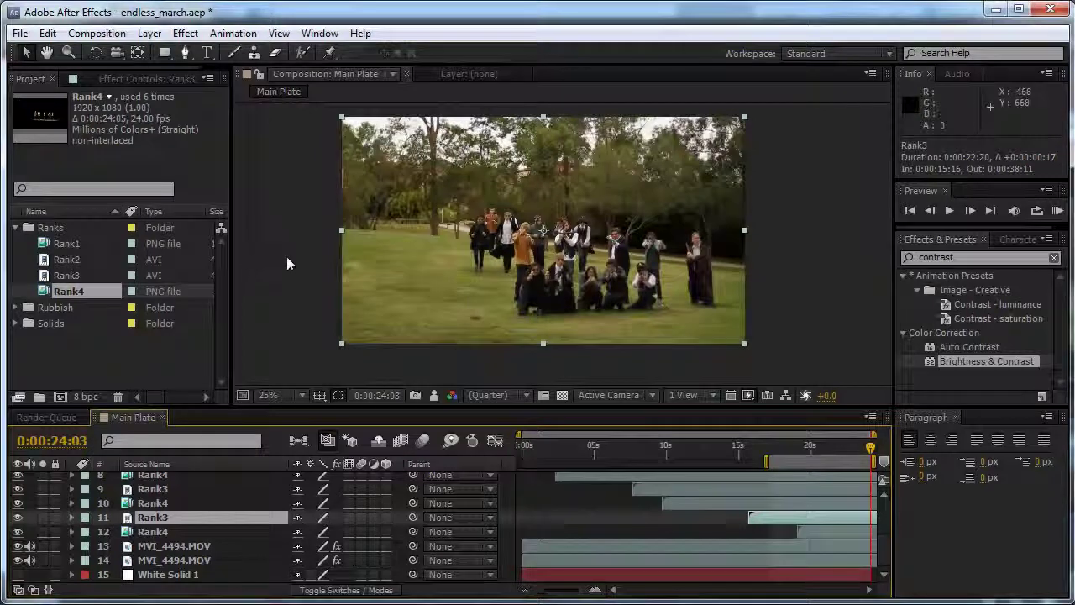
left_click(292, 263)
scroll(510, 281, "up", 2)
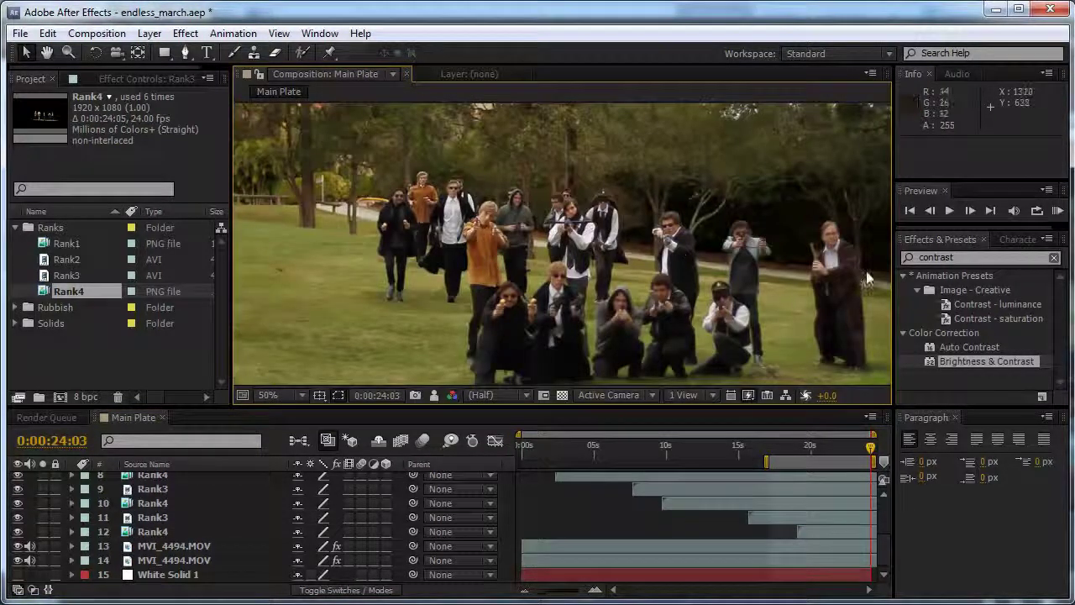
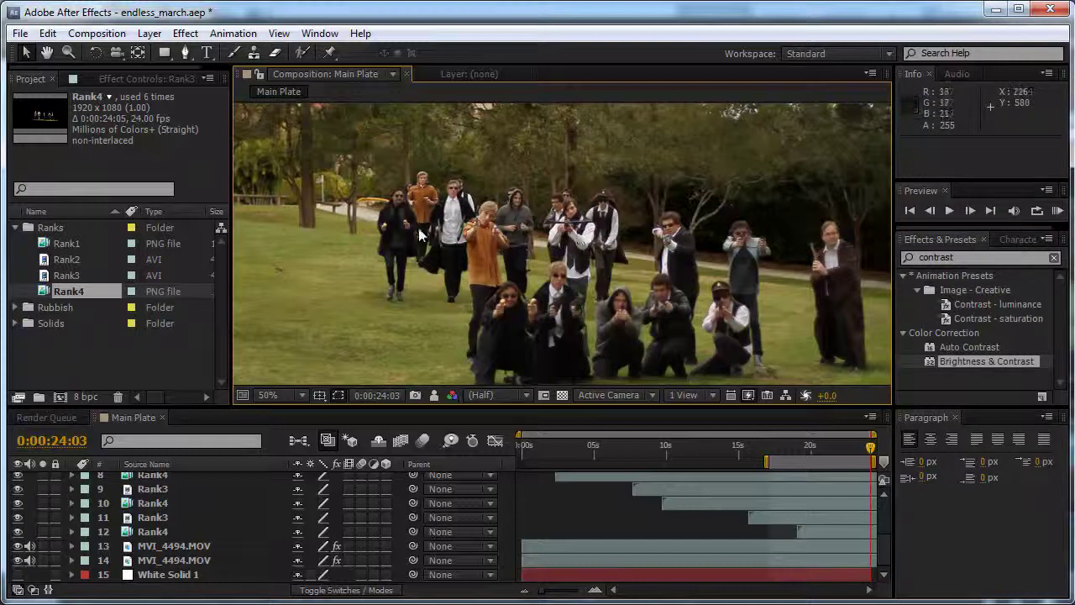
Make all six Rank1 and Rank2 layers visible again and inspect the combined crowd
scroll(30, 514, "up", 3)
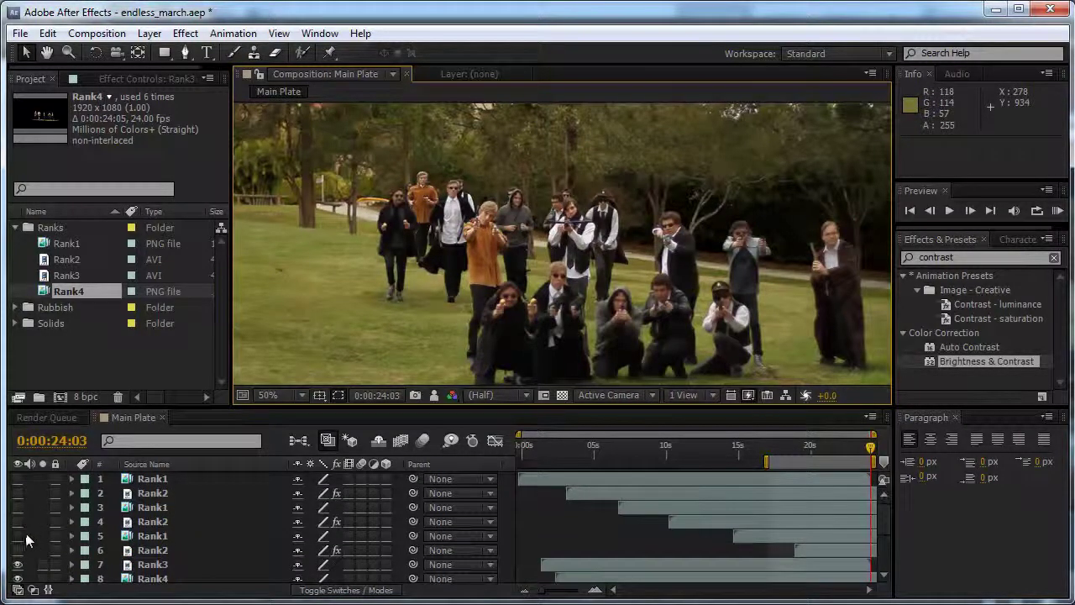
left_click_drag(23, 550, 19, 481)
scroll(440, 267, "down", 2)
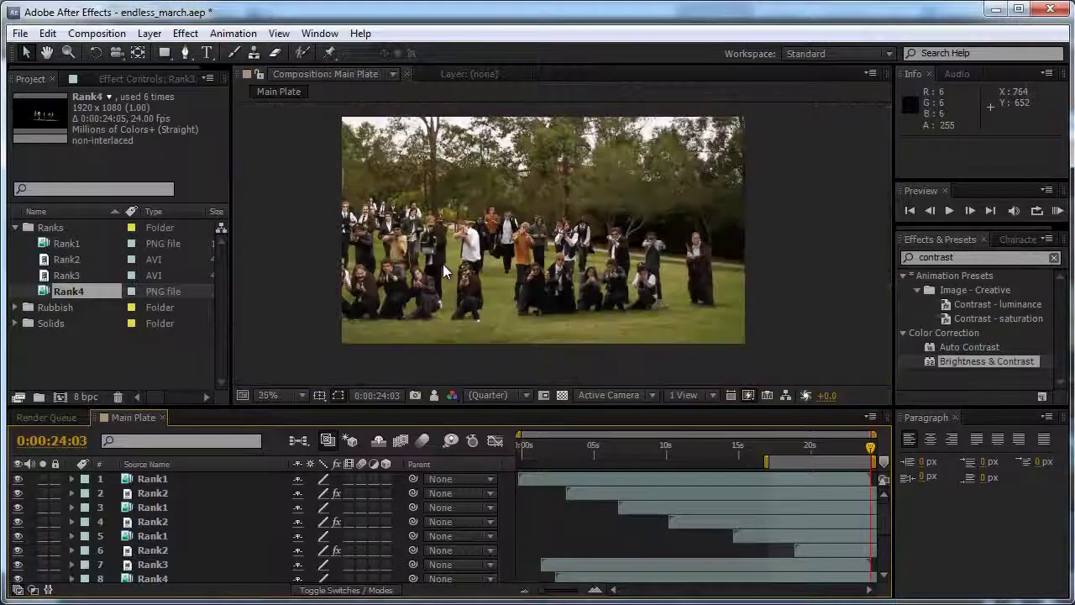
scroll(470, 264, "up", 2)
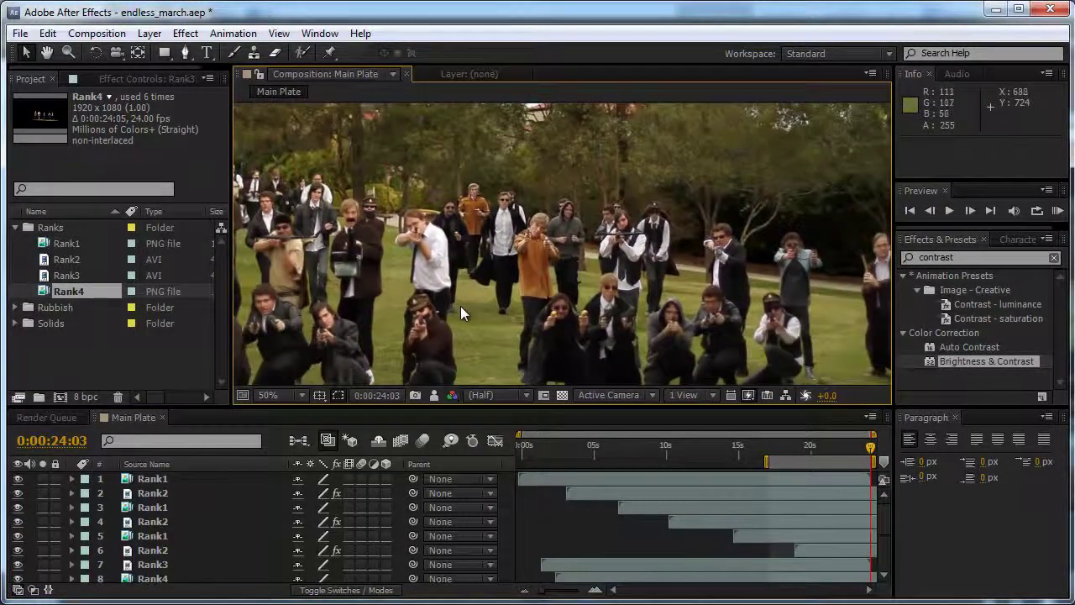
scroll(461, 308, "down", 2)
Move the MVI_4499.MOV footage into the Ranks folder and rename it Rank5
left_click(179, 170)
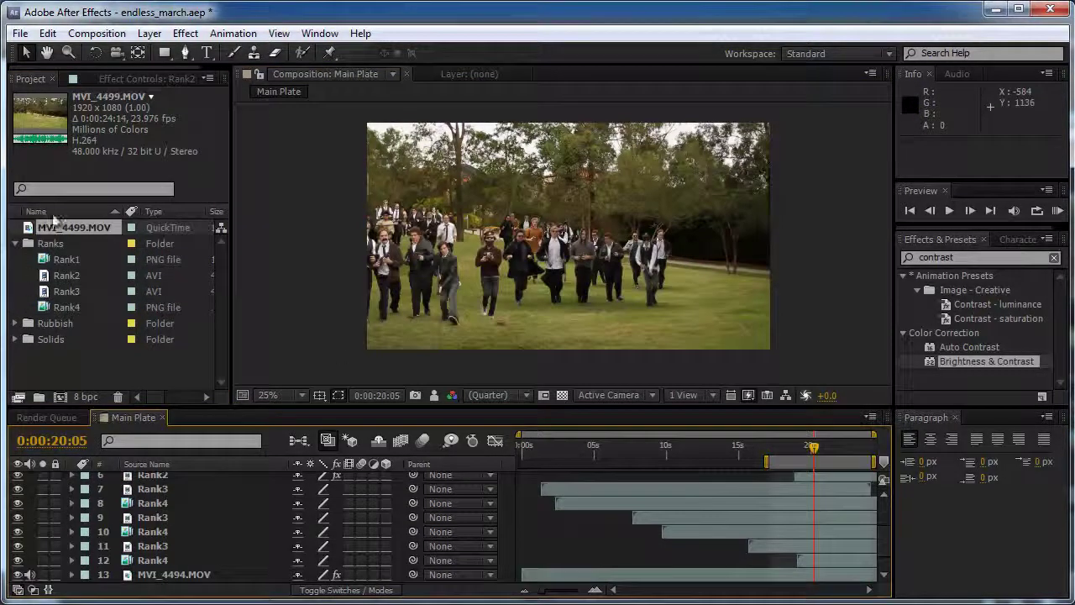
left_click_drag(74, 228, 63, 265)
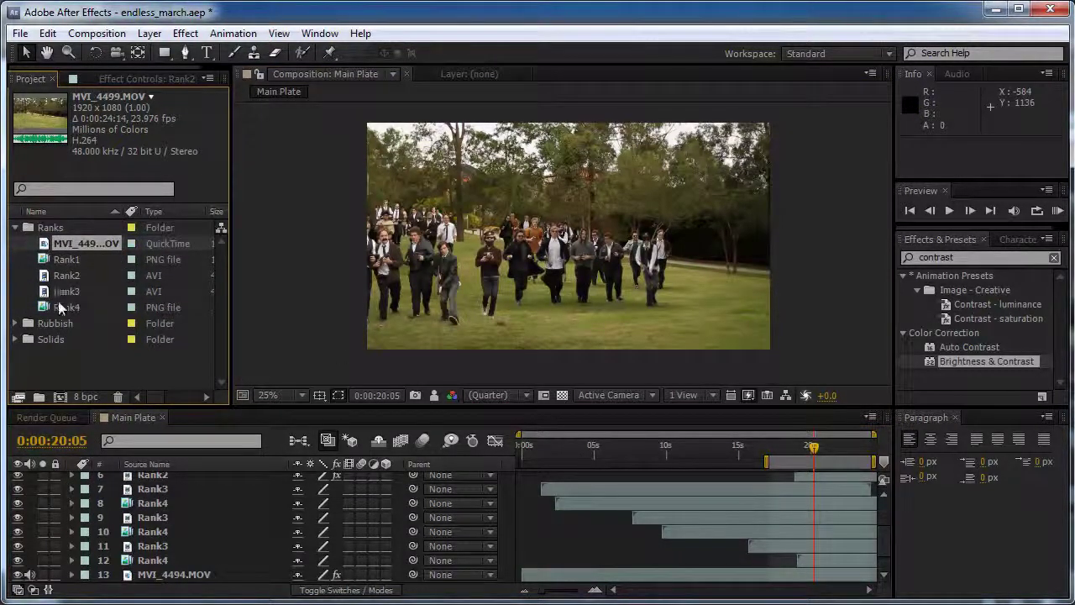
key("Return")
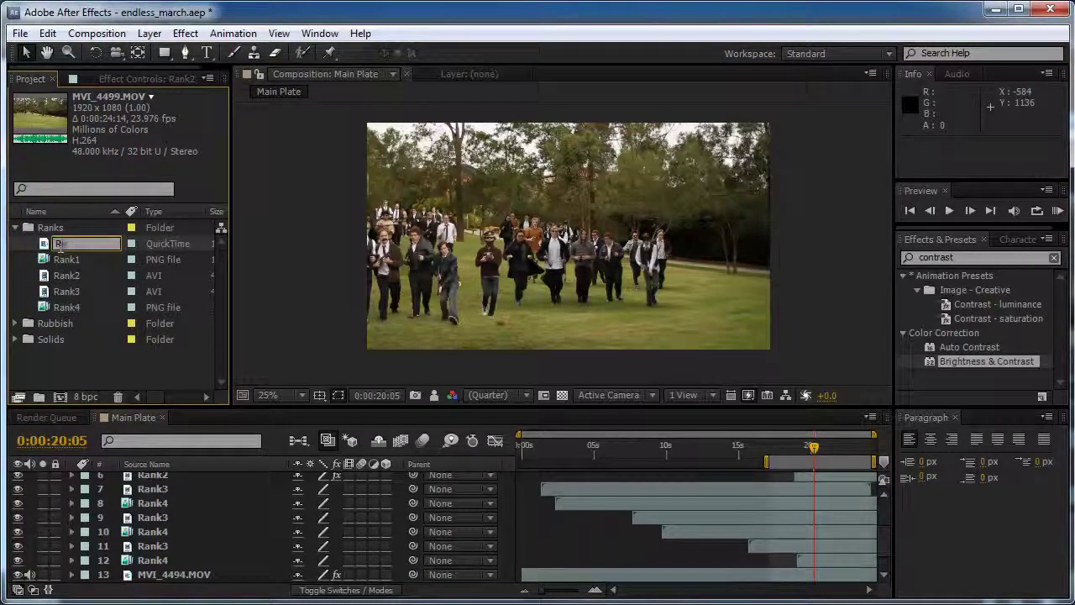
type("Rank5")
key("Return")
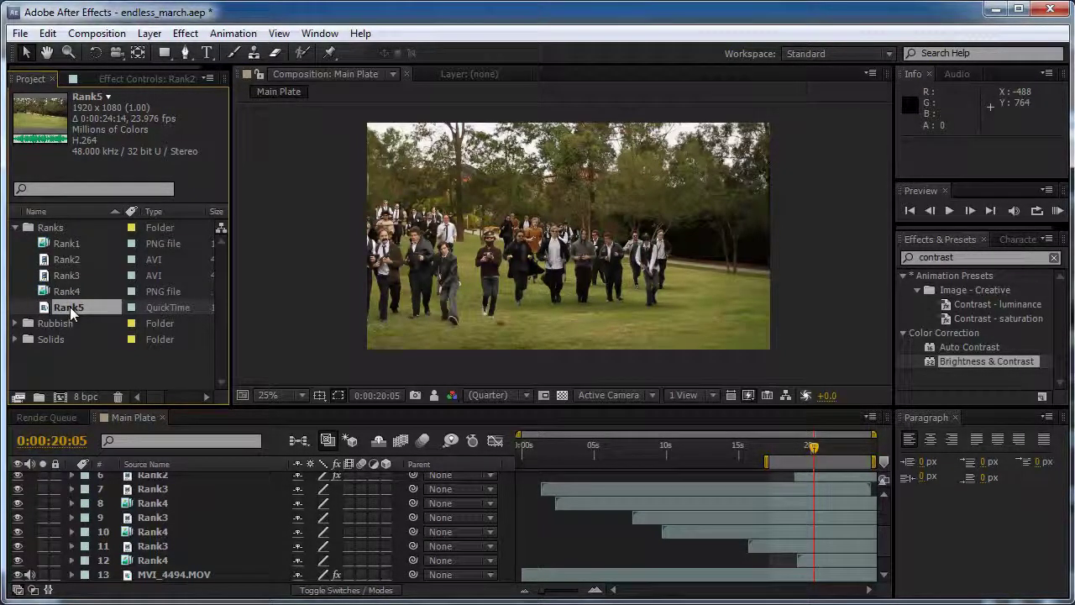
Add the Rank5 footage beneath the last Rank4 layer and delay it to start at 0:00:06:08
left_click_drag(70, 306, 147, 567)
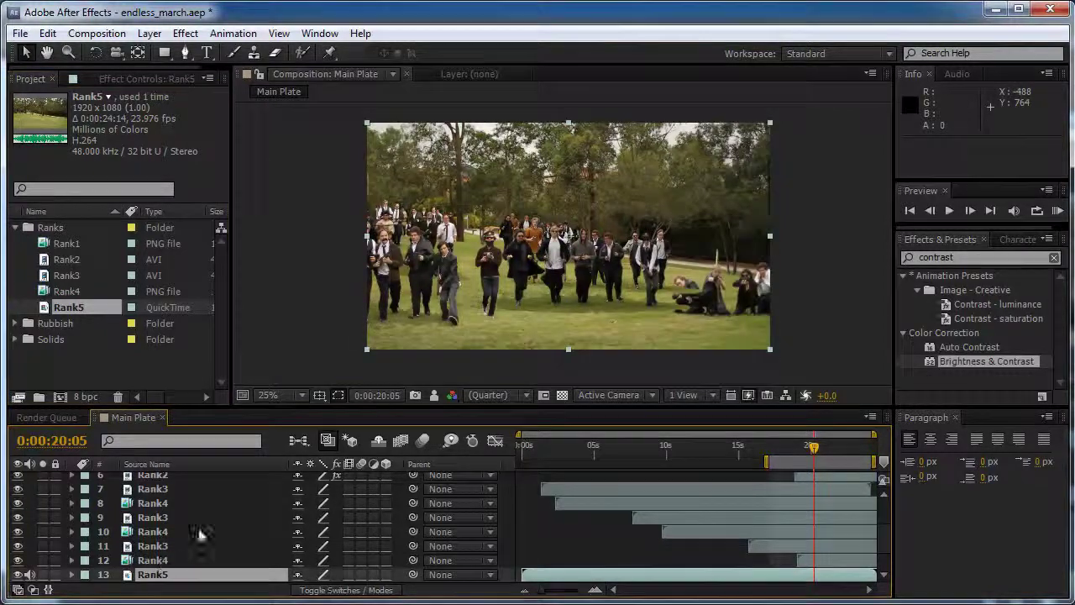
left_click_drag(720, 307, 619, 240)
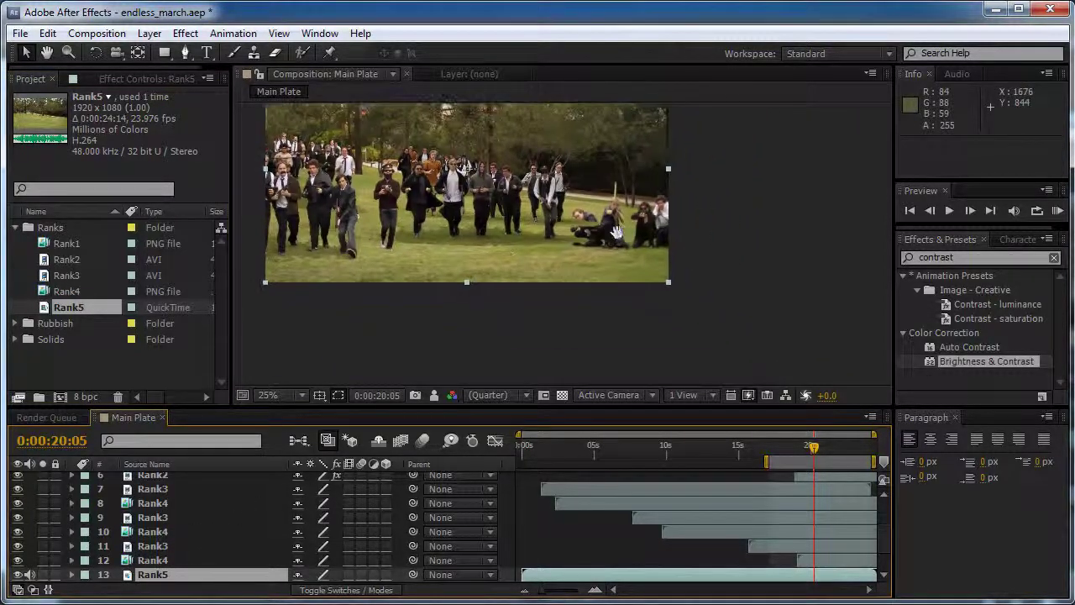
left_click_drag(540, 236, 542, 266)
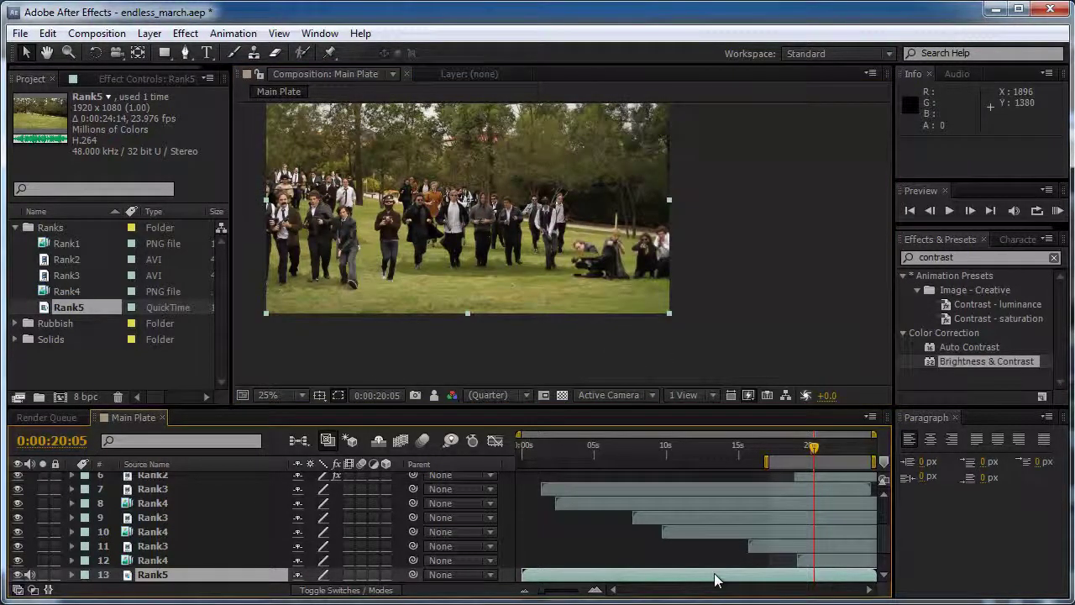
left_click_drag(717, 580, 774, 579)
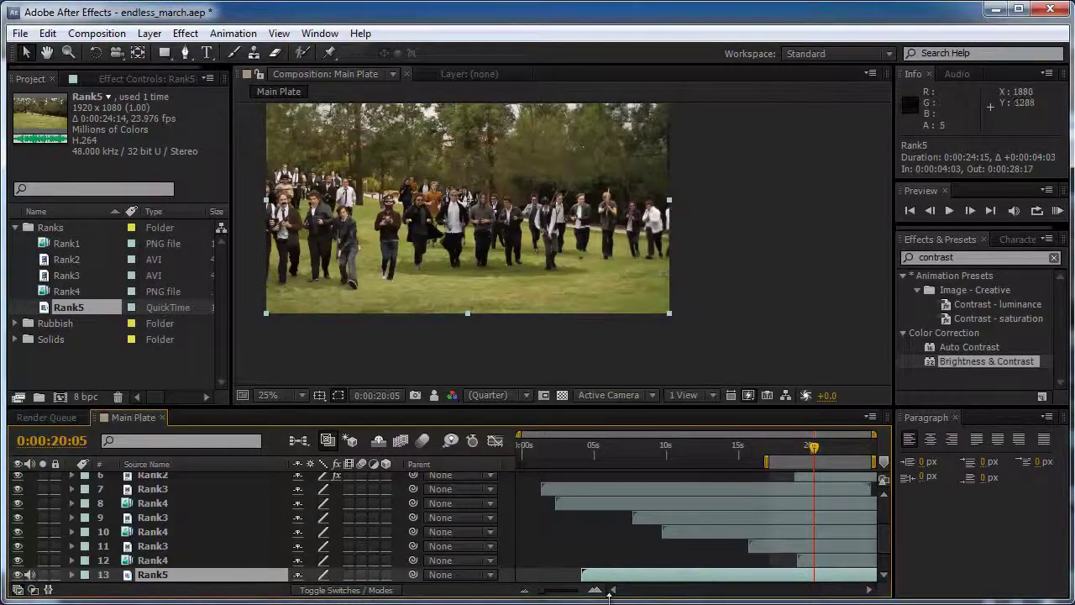
left_click_drag(628, 579, 671, 567)
key("Page_Down")
key("Page_Down")
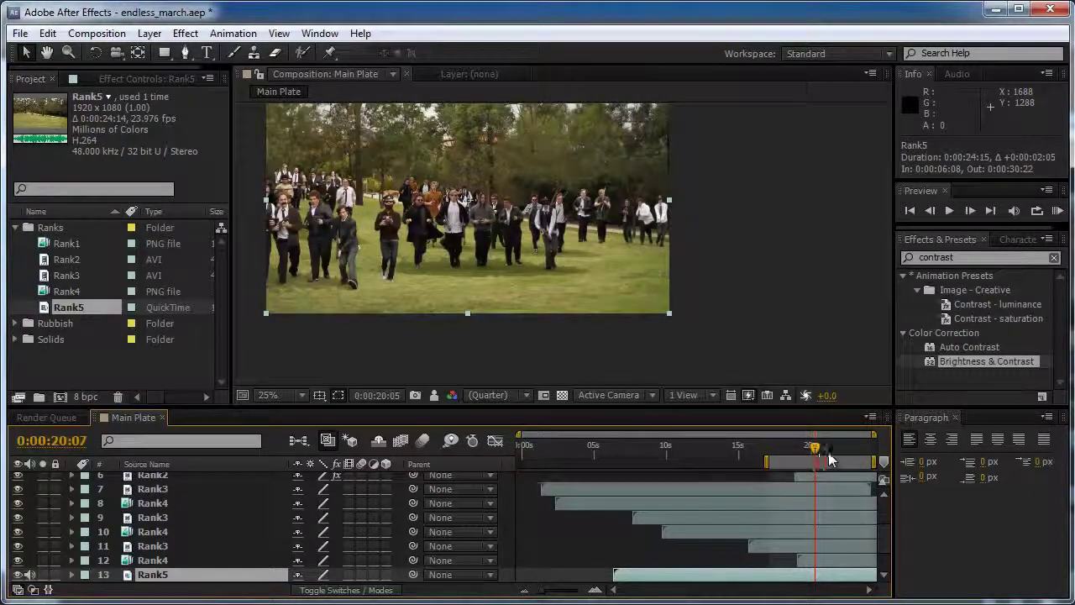
Delay the Rank5 layer further to start at 0:00:08:06, checking its actors at 0:00:24:03 and 0:00:18:06
left_click(870, 446)
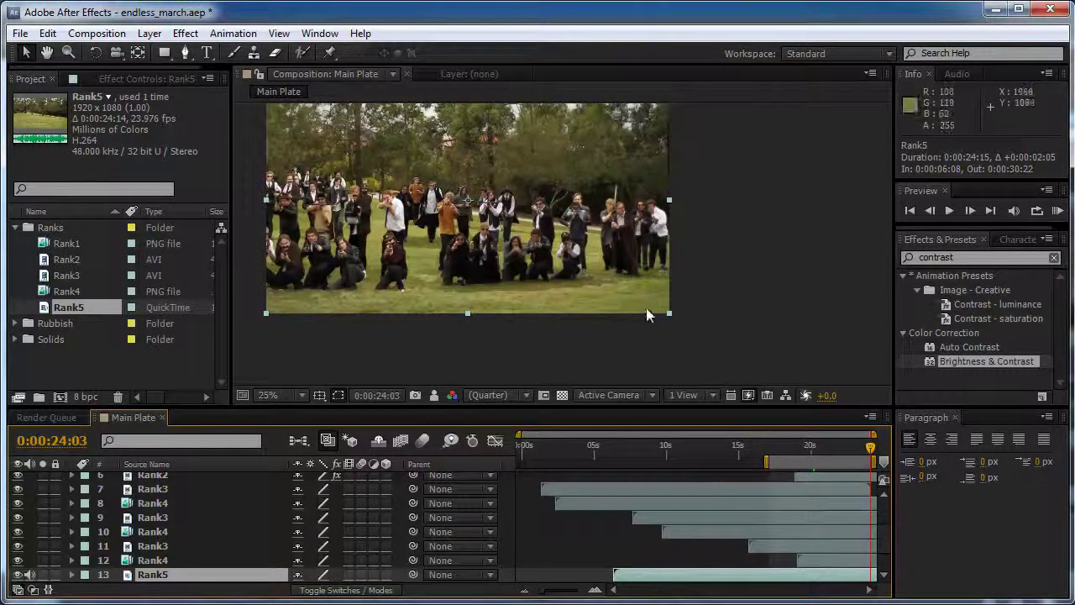
scroll(650, 317, "up", 2)
left_click_drag(652, 318, 572, 342)
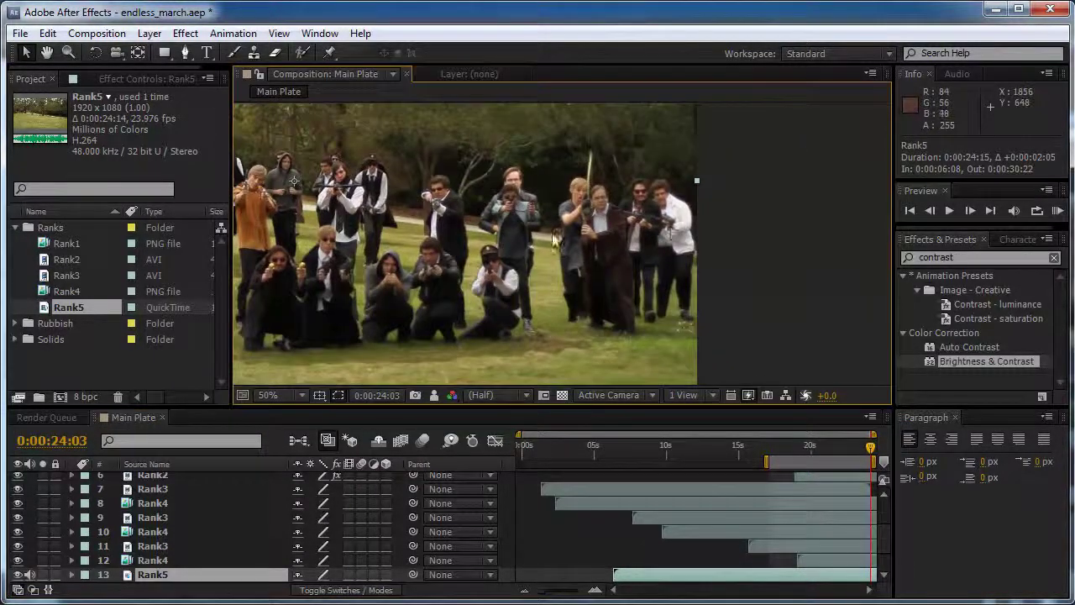
left_click_drag(638, 582, 662, 579)
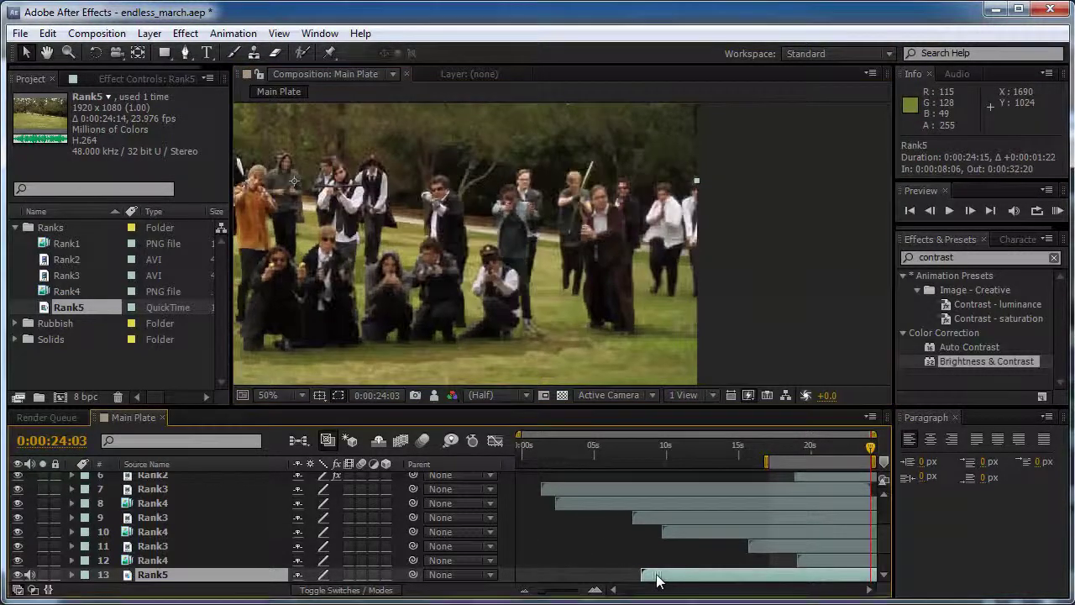
left_click(844, 443)
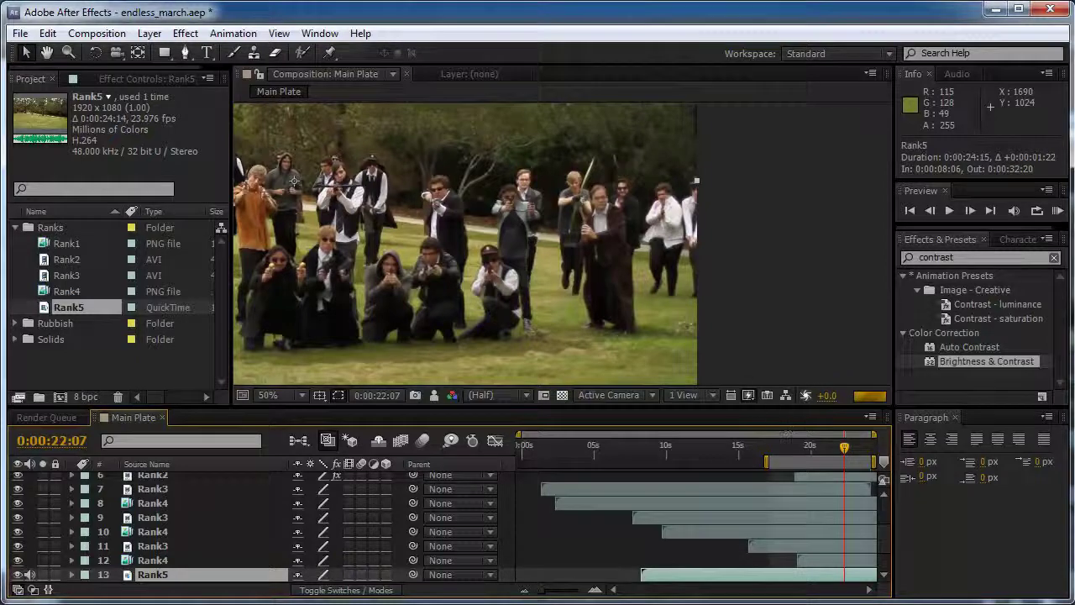
left_click(785, 446)
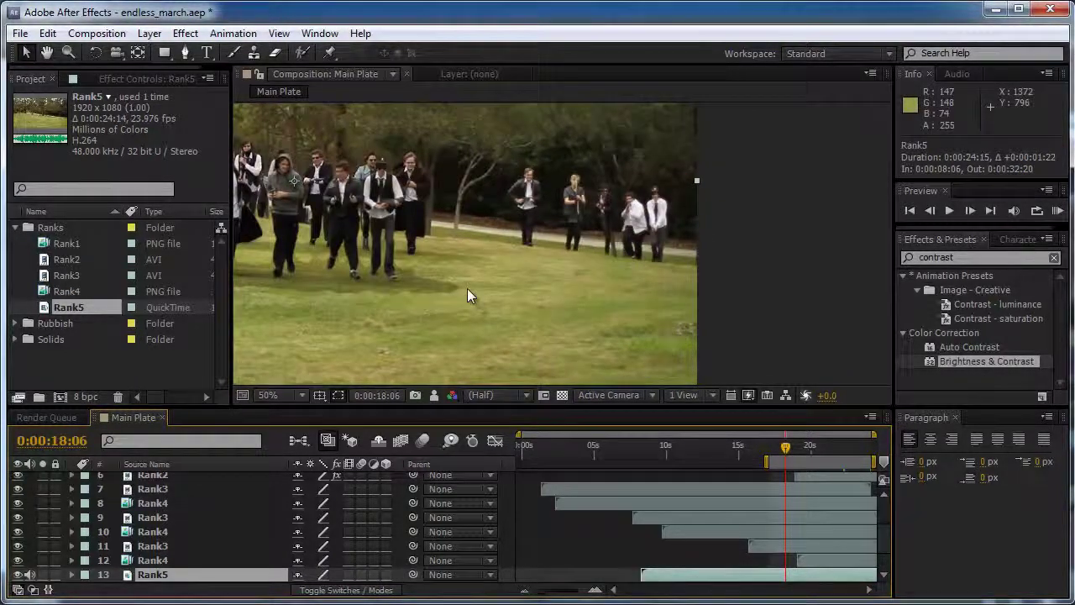
Examine the combined crowd at 0:00:18:06 and 0:00:24:03, briefly soloing the Rank5 layer
scroll(467, 288, "down", 2)
left_click_drag(553, 333, 491, 267)
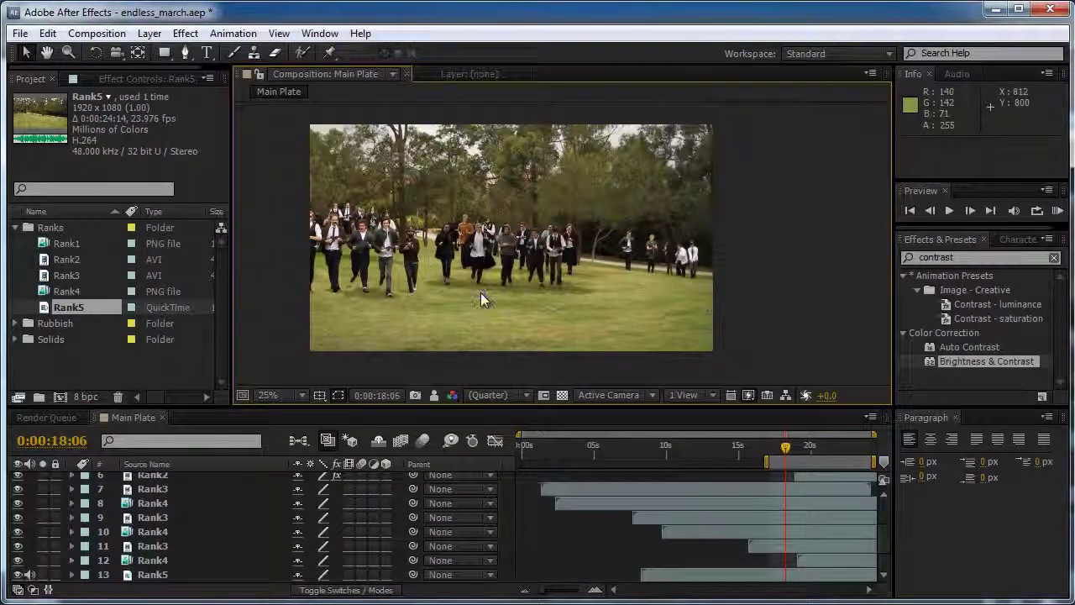
scroll(480, 293, "up", 2)
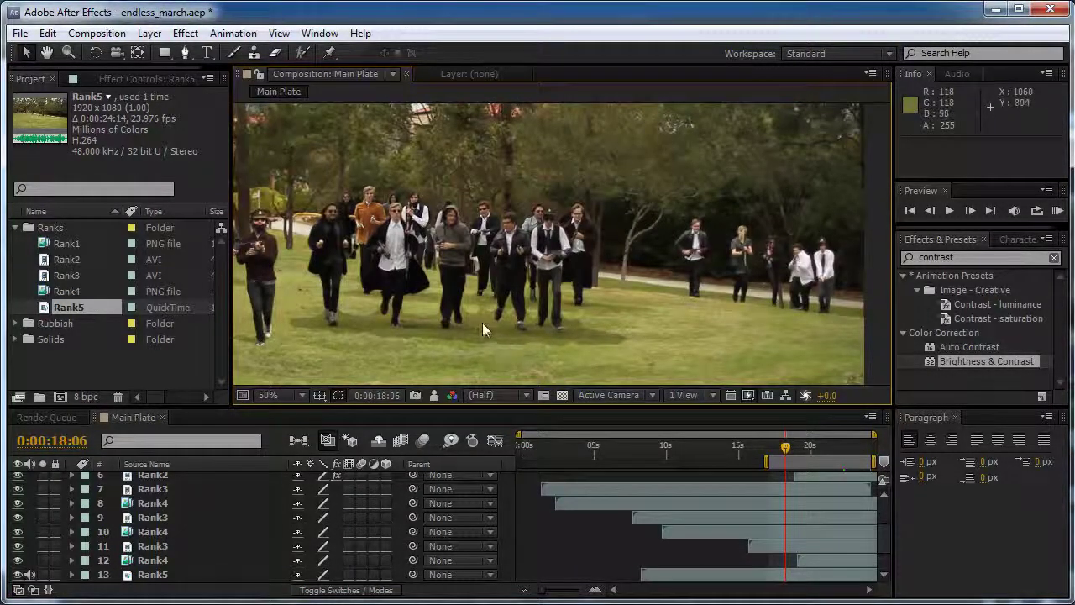
scroll(487, 324, "down", 2)
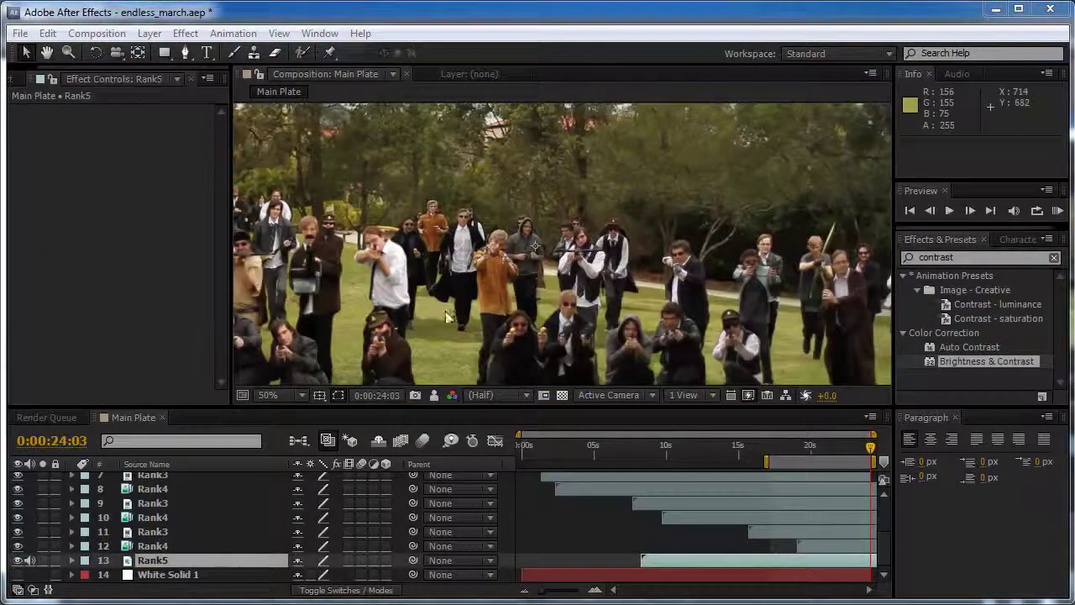
scroll(484, 207, "down", 2)
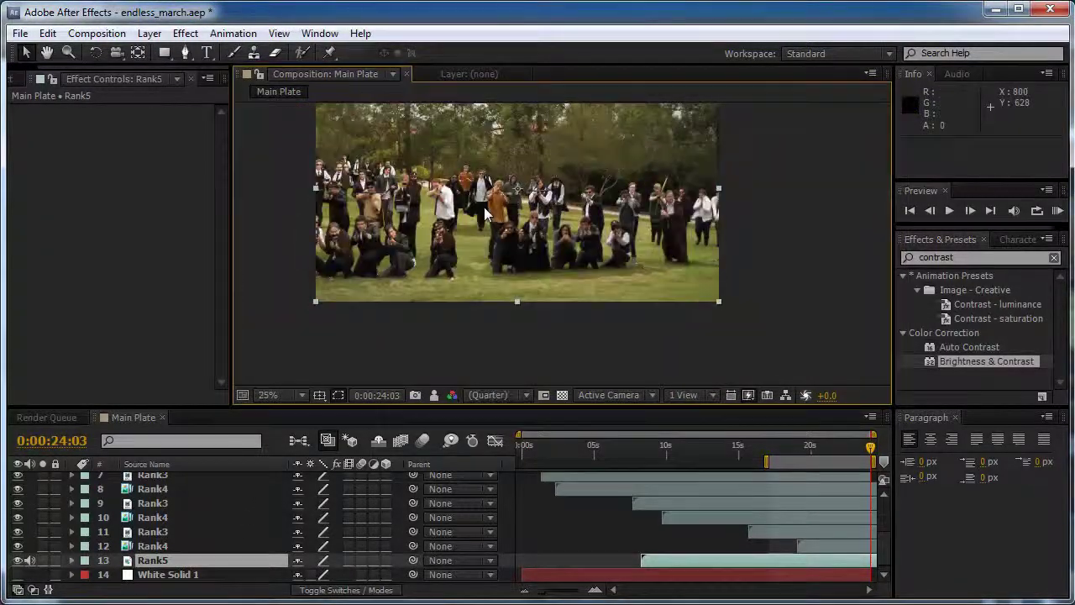
left_click(43, 561)
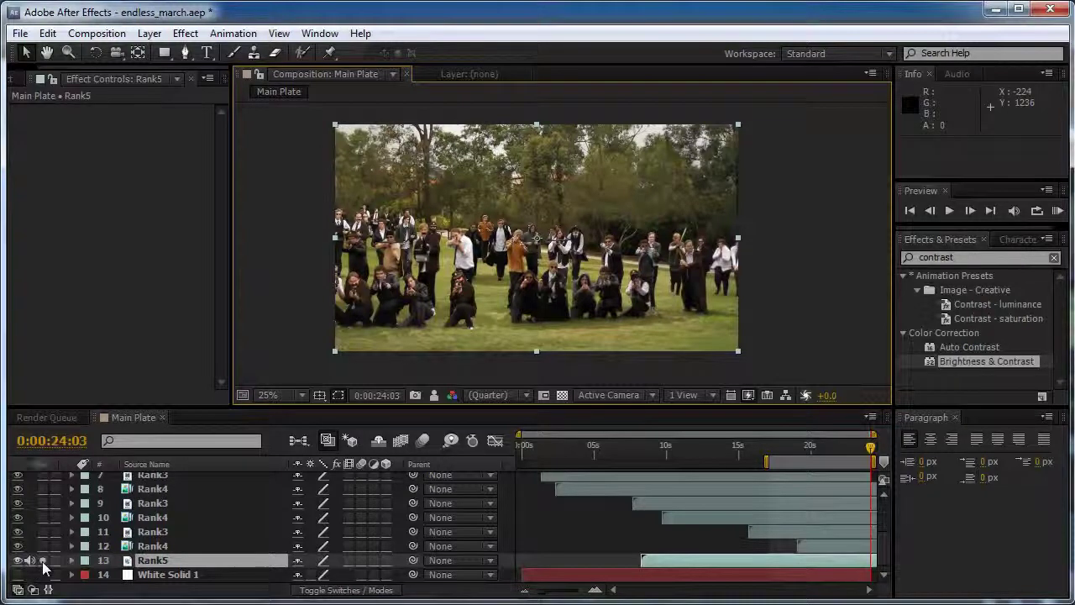
left_click(43, 561)
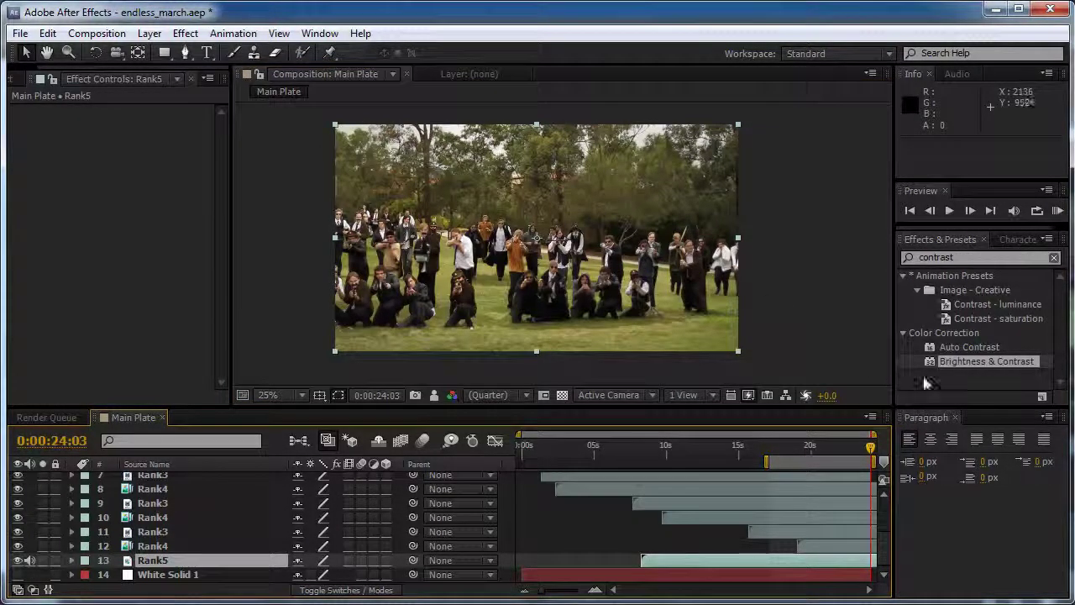
Apply the Brightness & Contrast effect to the Rank5 layer, set its brightness to -25 and inspect the front actors
left_click_drag(949, 361, 239, 564)
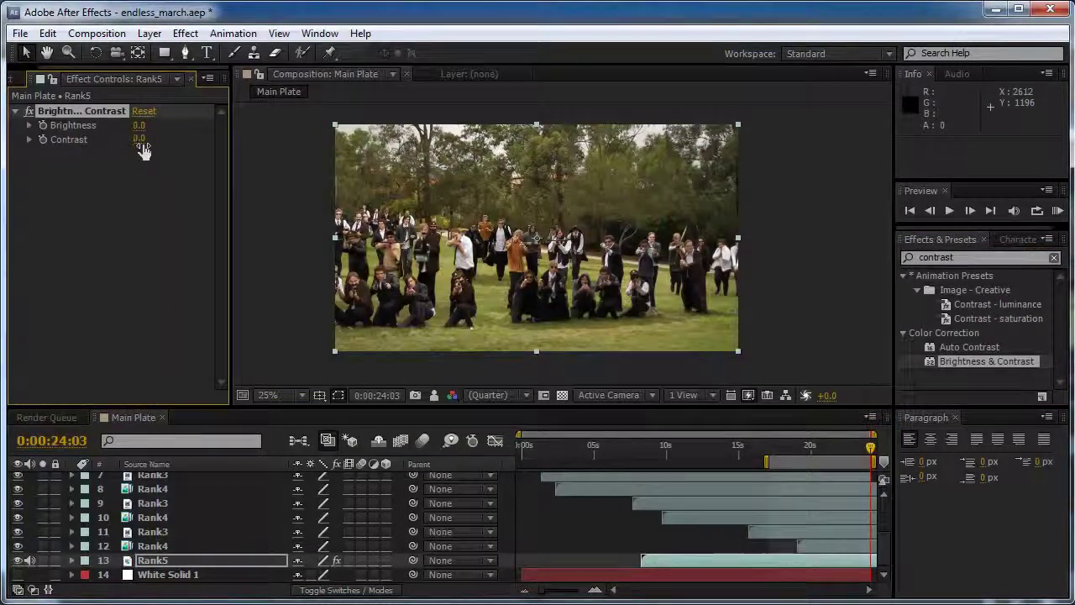
left_click(139, 126)
type("-2")
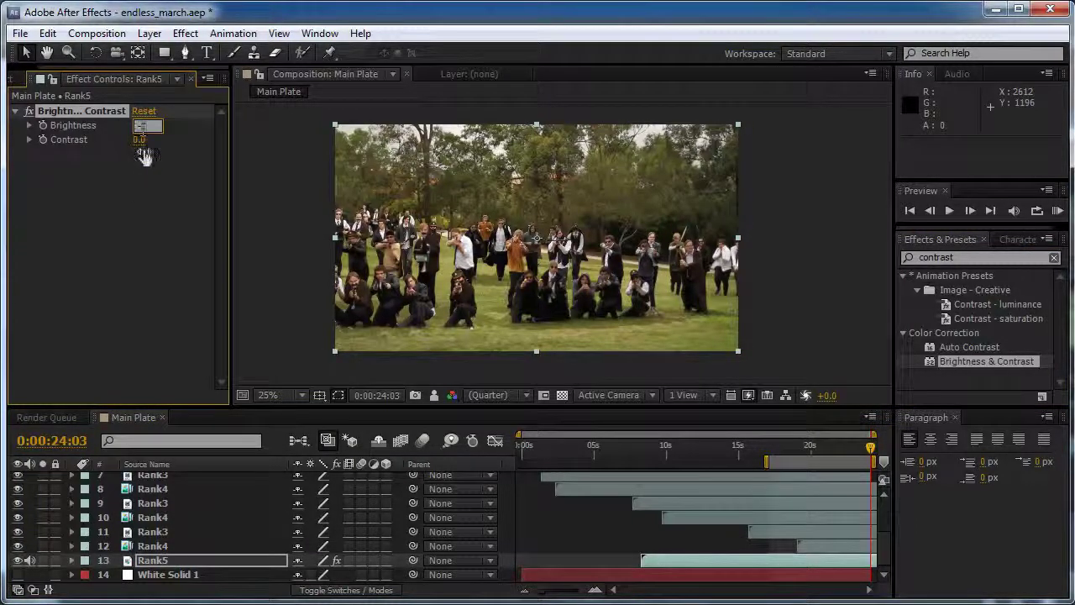
type("5")
key("Return")
scroll(412, 250, "up", 1)
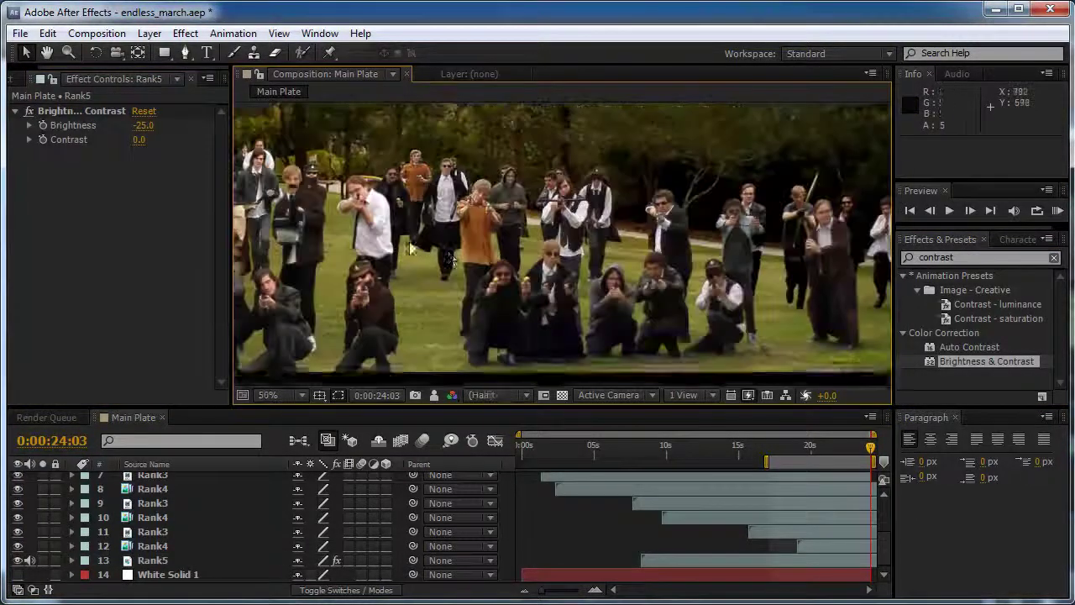
left_click_drag(484, 260, 391, 229)
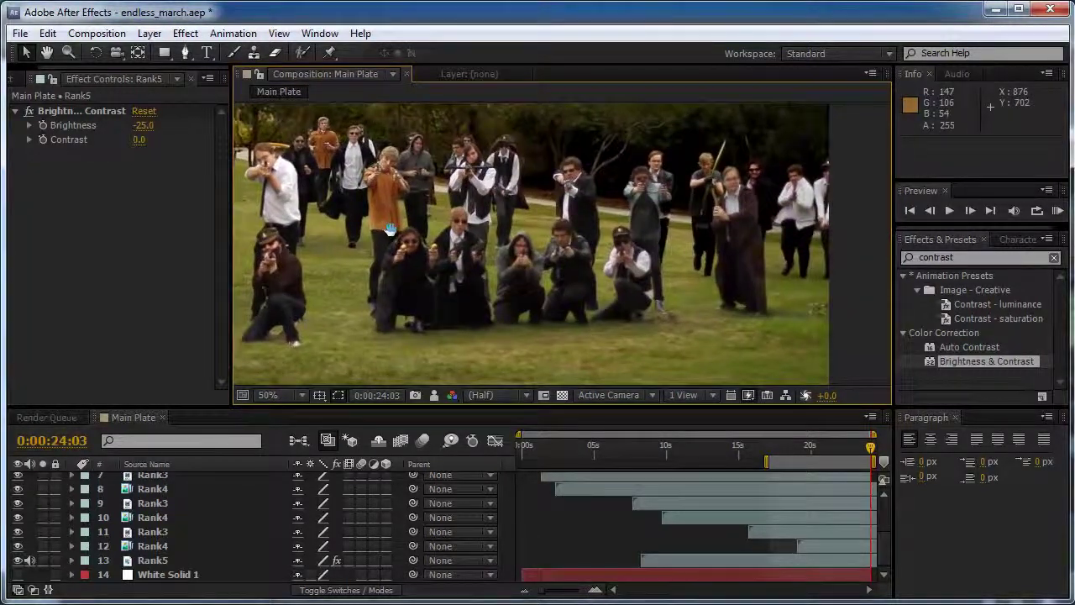
Try a contrast of -25 on the Rank5 layer and inspect the crowd against the darkened background
left_click(142, 141)
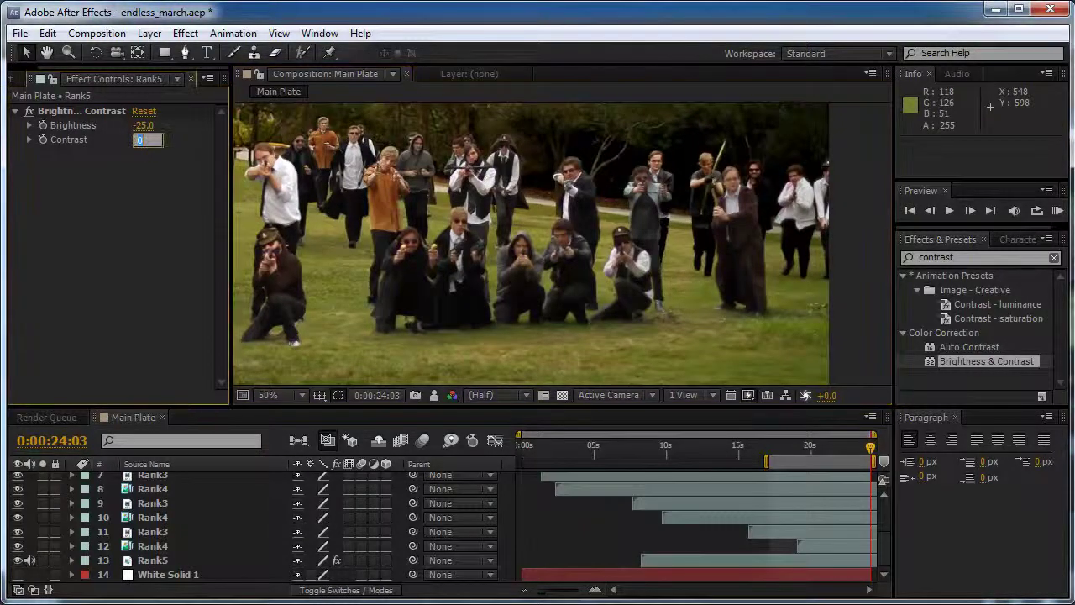
type("-25")
key("Return")
left_click(136, 216)
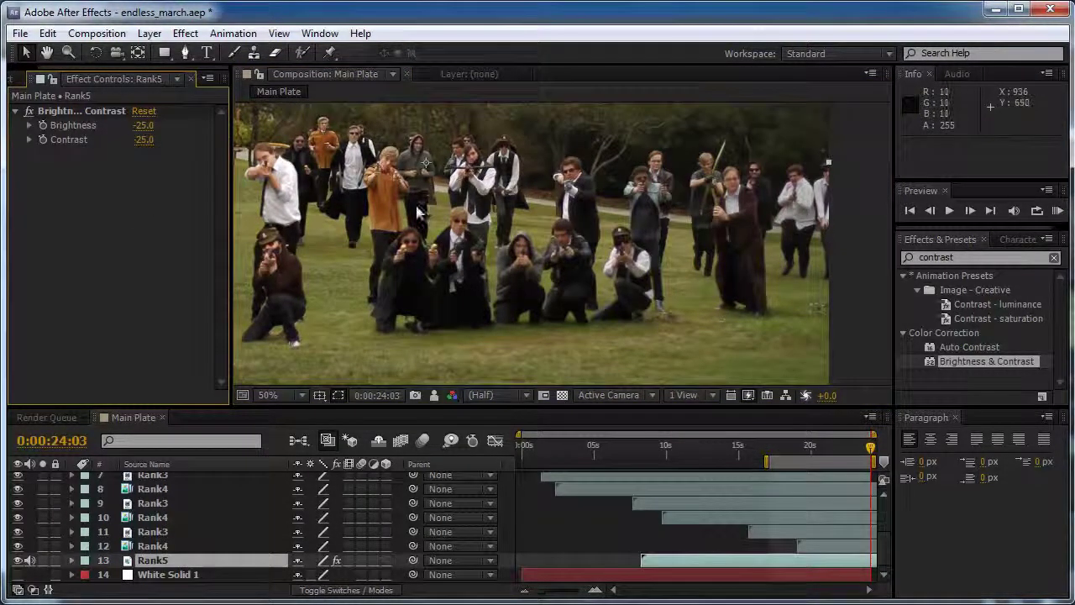
left_click_drag(409, 223, 472, 273)
left_click_drag(479, 207, 547, 204)
scroll(556, 244, "down", 2)
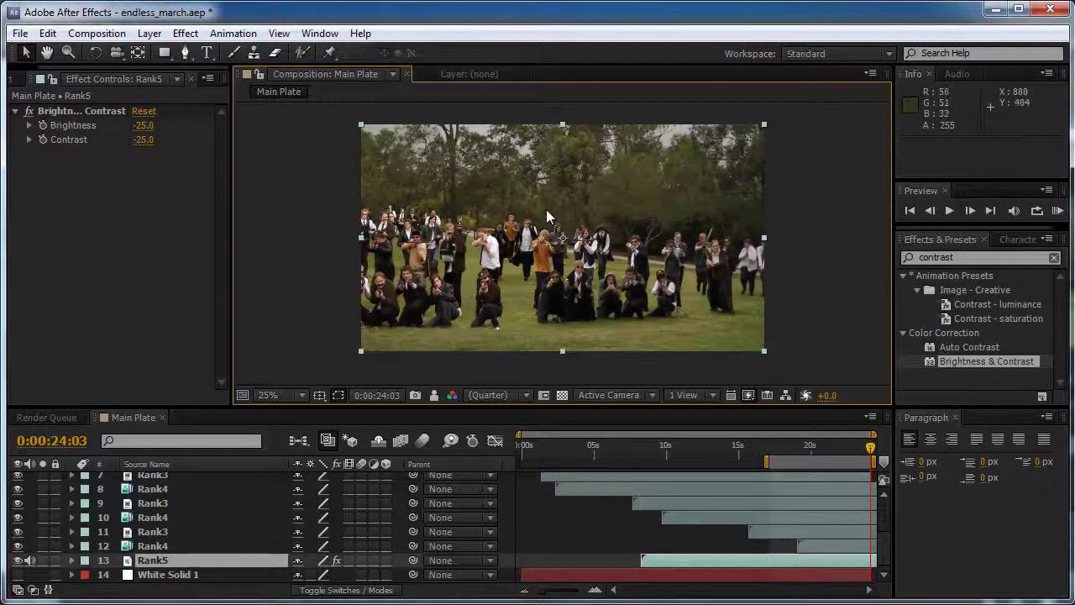
Set the Rank5 layer's contrast to -10
scroll(546, 209, "up", 2)
left_click(145, 141)
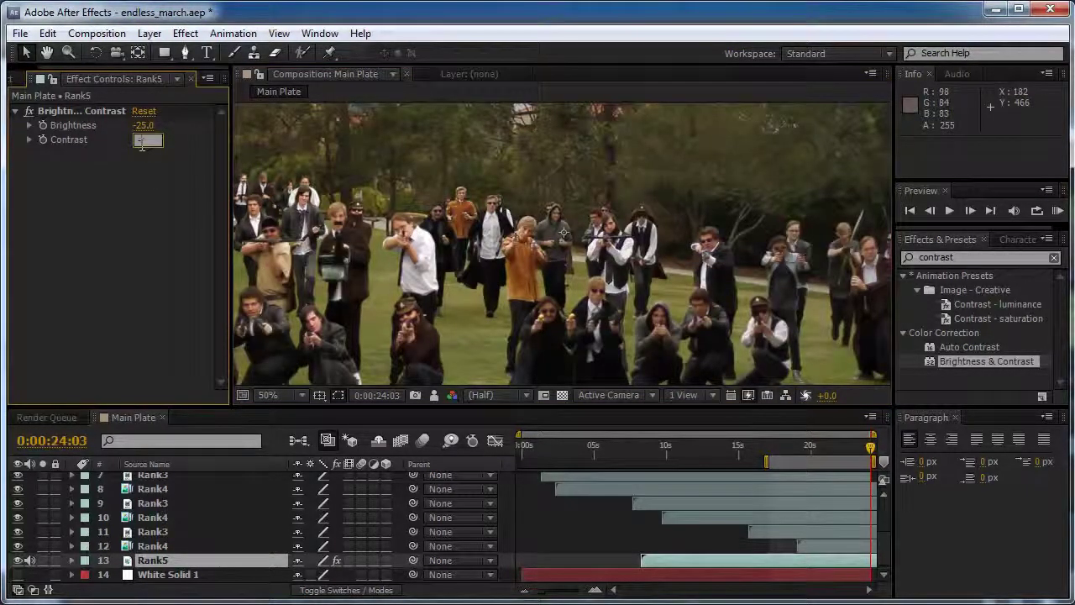
type("-10")
key("Return")
key("comma")
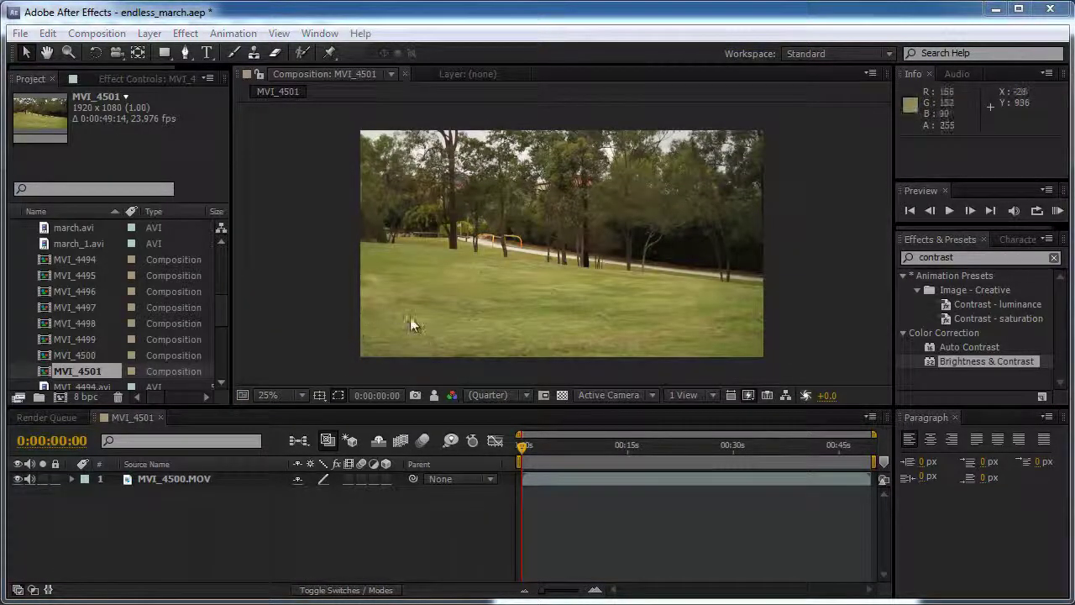
Examine the MVI_4500.MOV footage in the MVI_4501 composition, checking 0:00:21:11 and the end for marching actors
mouse_move(410, 316)
left_mouse_down()
mouse_move(406, 305)
mouse_move(407, 314)
left_mouse_up()
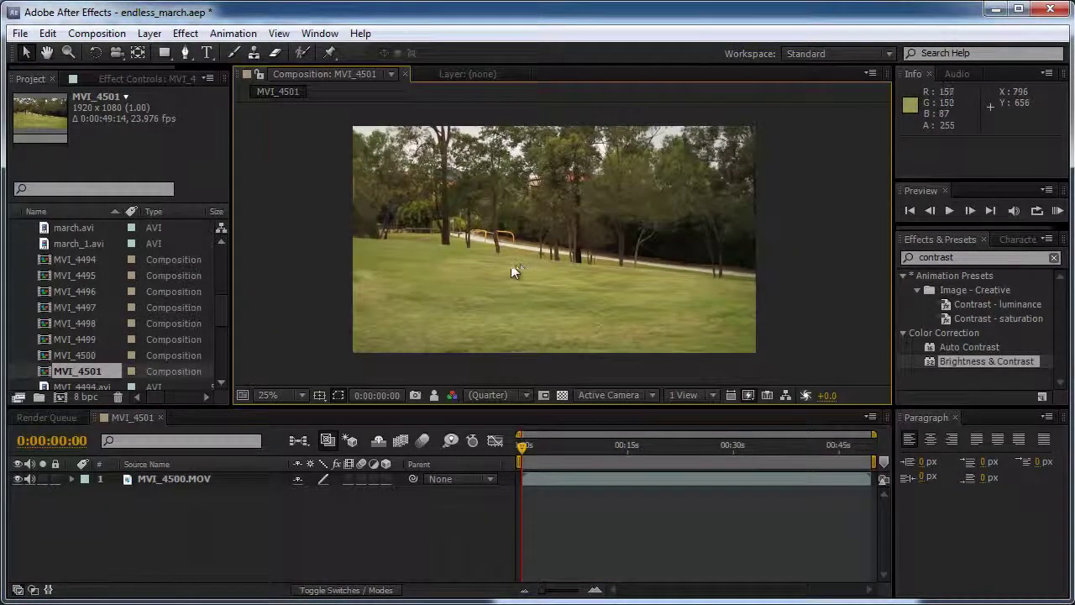
scroll(514, 266, "up", 1)
left_click_drag(432, 253, 542, 276)
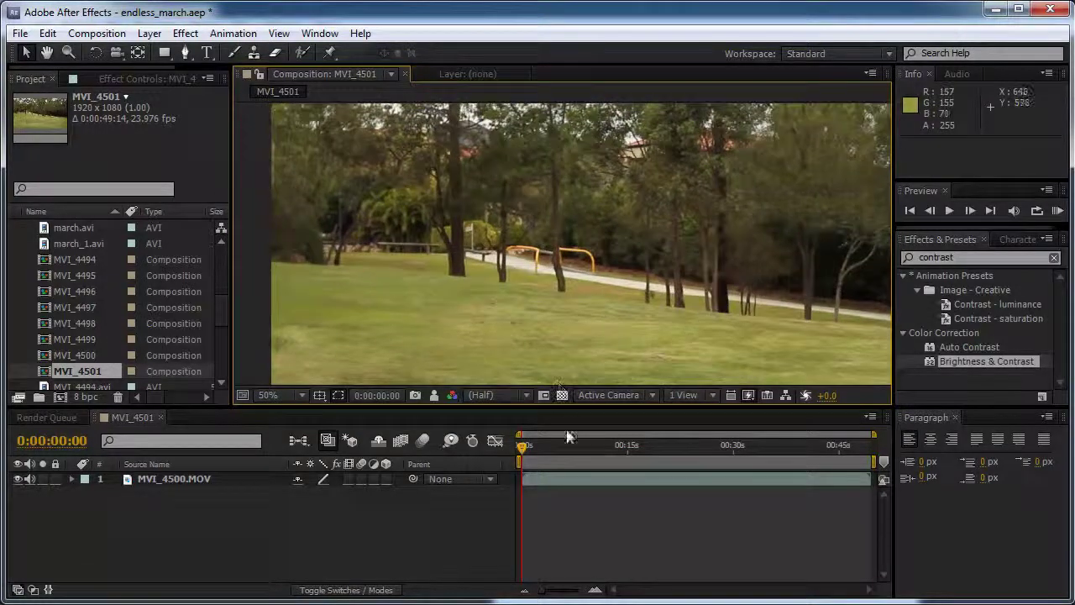
left_click_drag(567, 446, 673, 446)
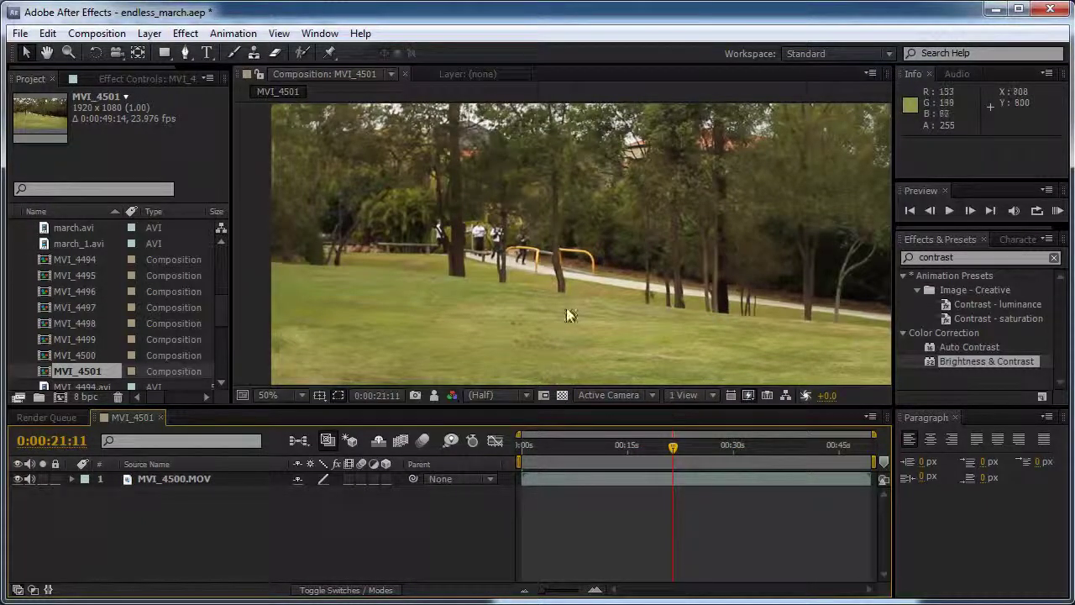
scroll(555, 304, "down", 2)
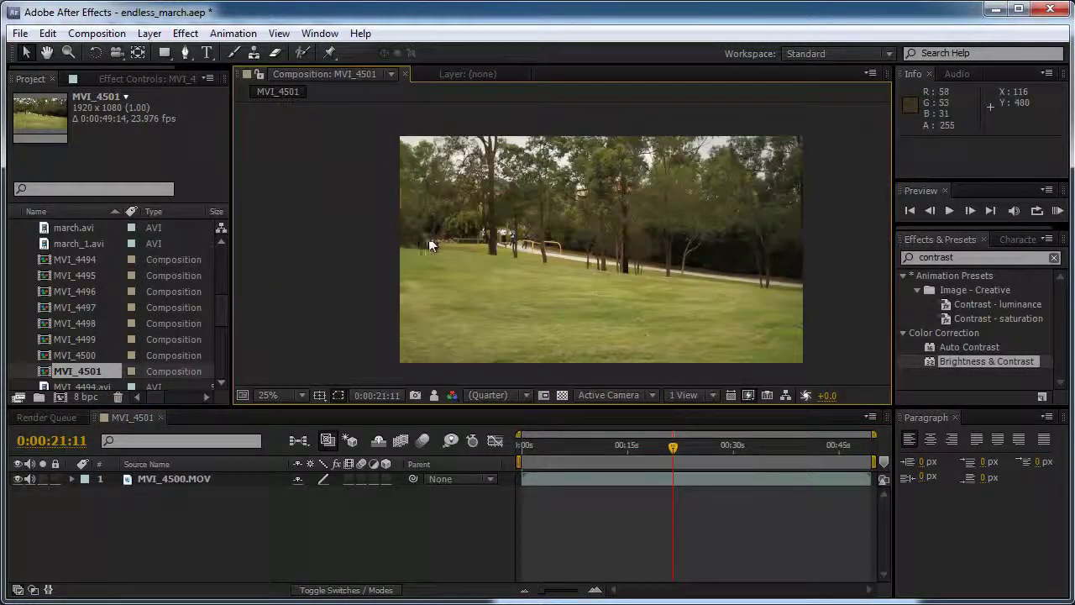
left_click_drag(702, 452, 866, 462)
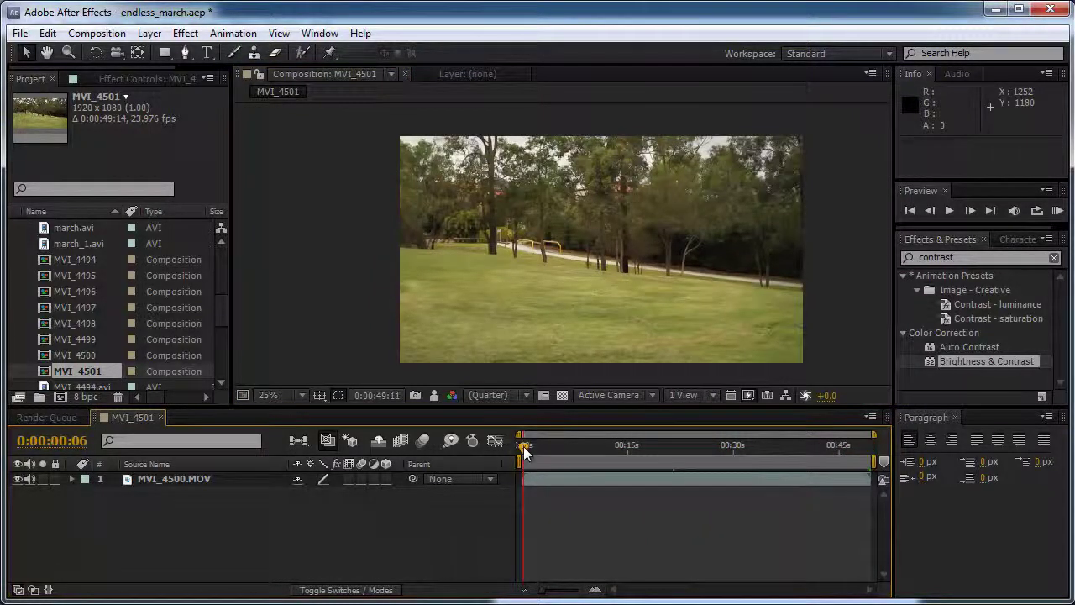
left_click_drag(523, 451, 485, 447)
Start the work area at 0:00:10:20, before the actors enter, and trim the MVI_4501 composition to it
scroll(426, 235, "up", 2)
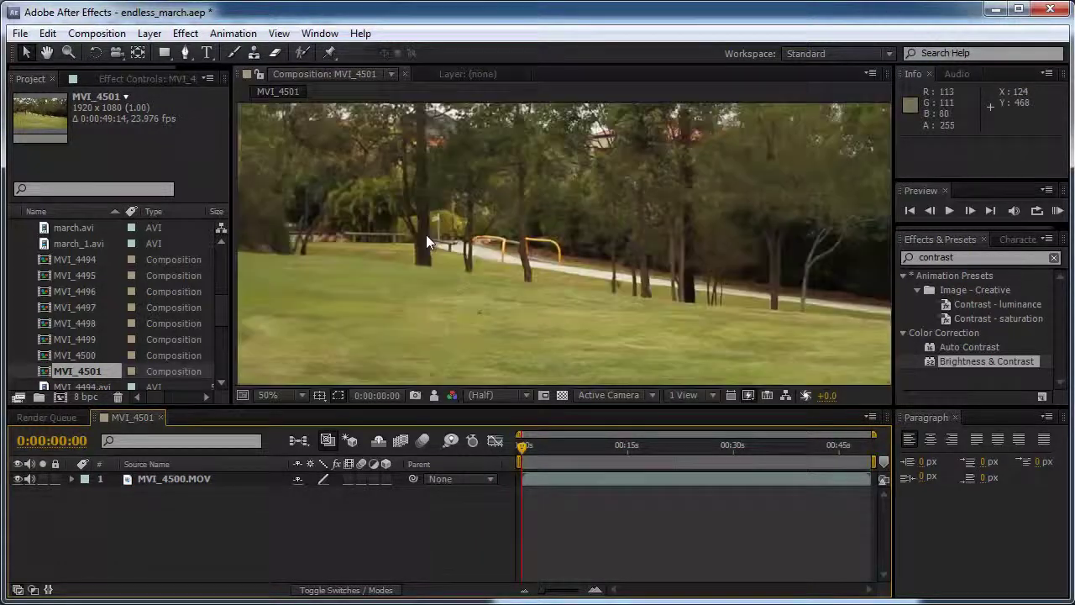
left_click_drag(426, 235, 497, 235)
left_click_drag(522, 446, 550, 453)
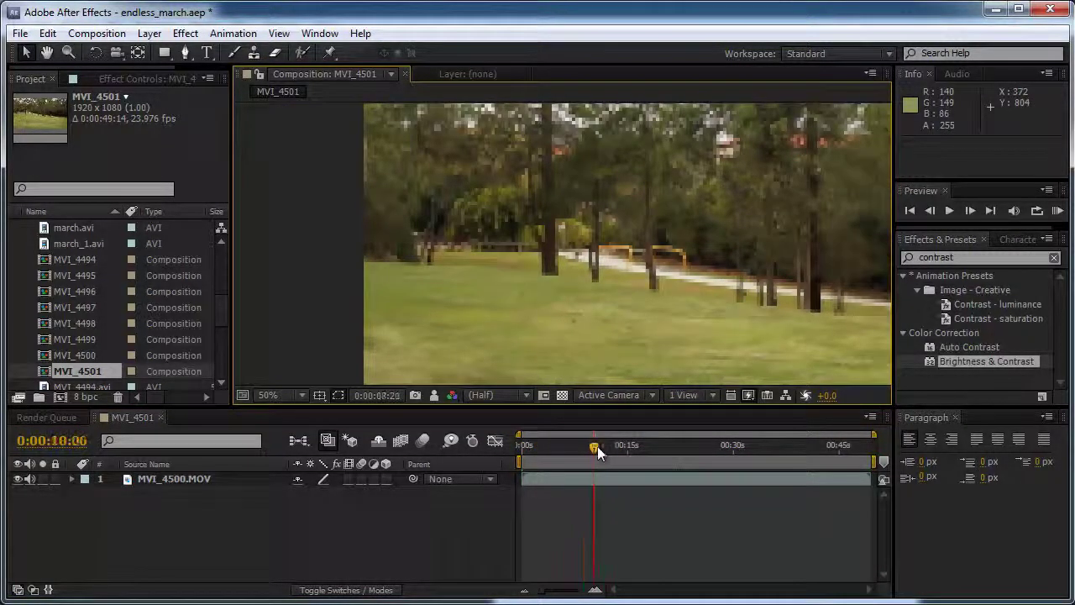
mouse_move(617, 452)
left_mouse_down()
mouse_move(626, 448)
mouse_move(598, 451)
left_mouse_up()
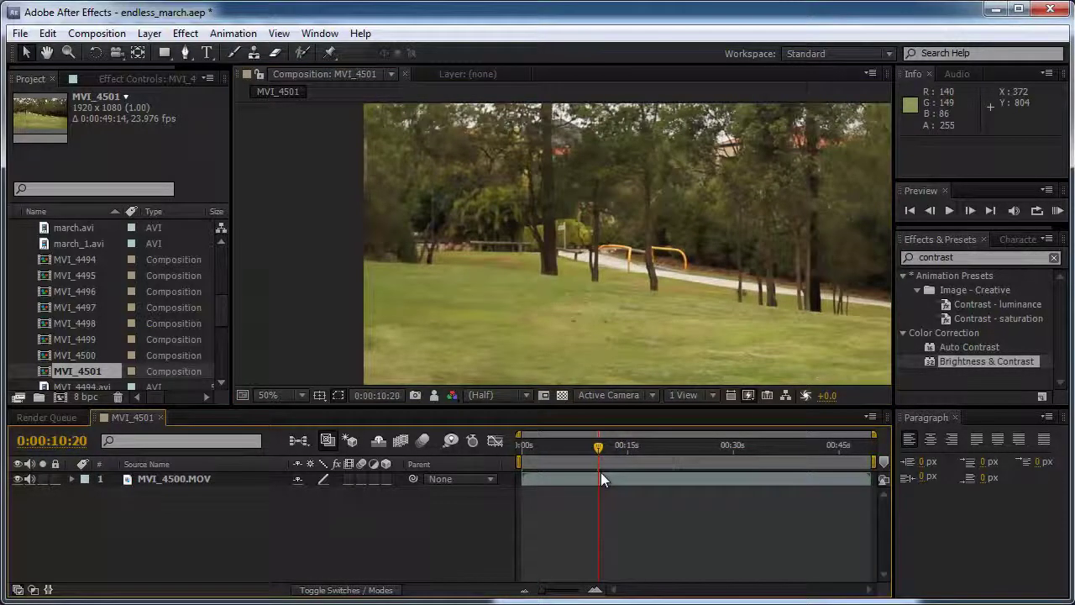
left_click(600, 472)
key("b")
right_click(606, 462)
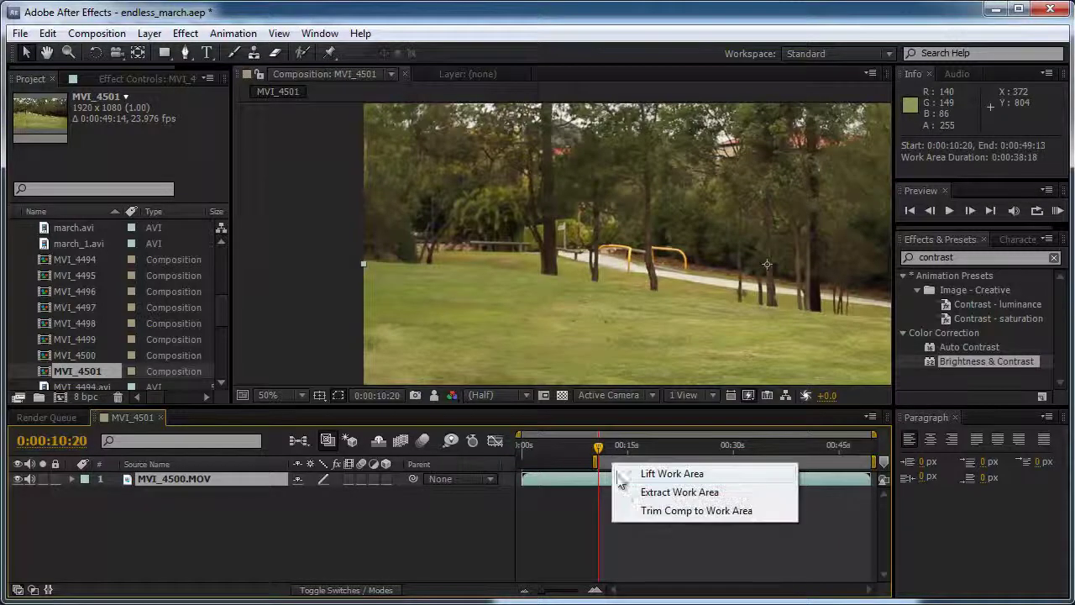
left_click(698, 510)
Draw a rectangular mask about 89 by 107 px on MVI_4500.MOV beside the thin tree near the footage's left edge
scroll(501, 297, "up", 2)
left_click(164, 52)
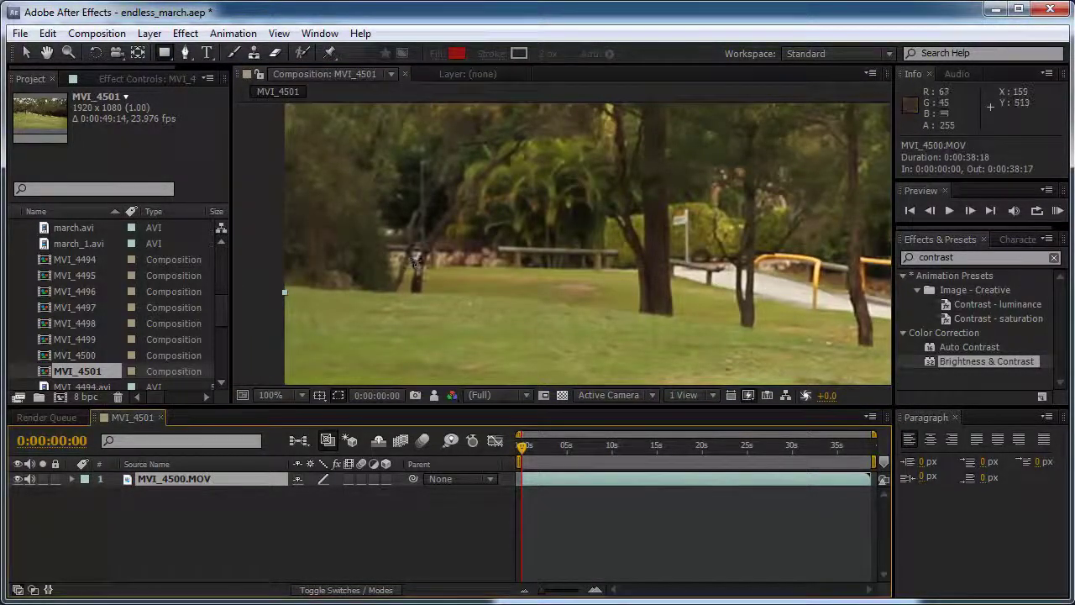
mouse_move(418, 269)
left_mouse_down()
mouse_move(343, 199)
mouse_move(343, 179)
left_mouse_up()
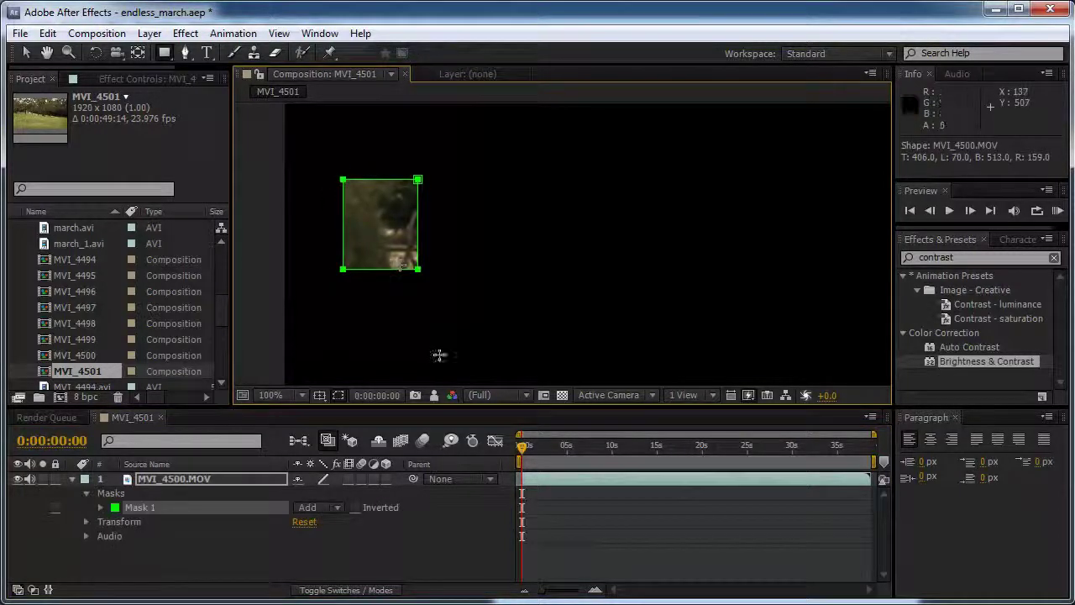
Reshape the mask's four corners so it reaches lower onto the grass and higher into the trees
key("v")
left_click_drag(417, 269, 420, 318)
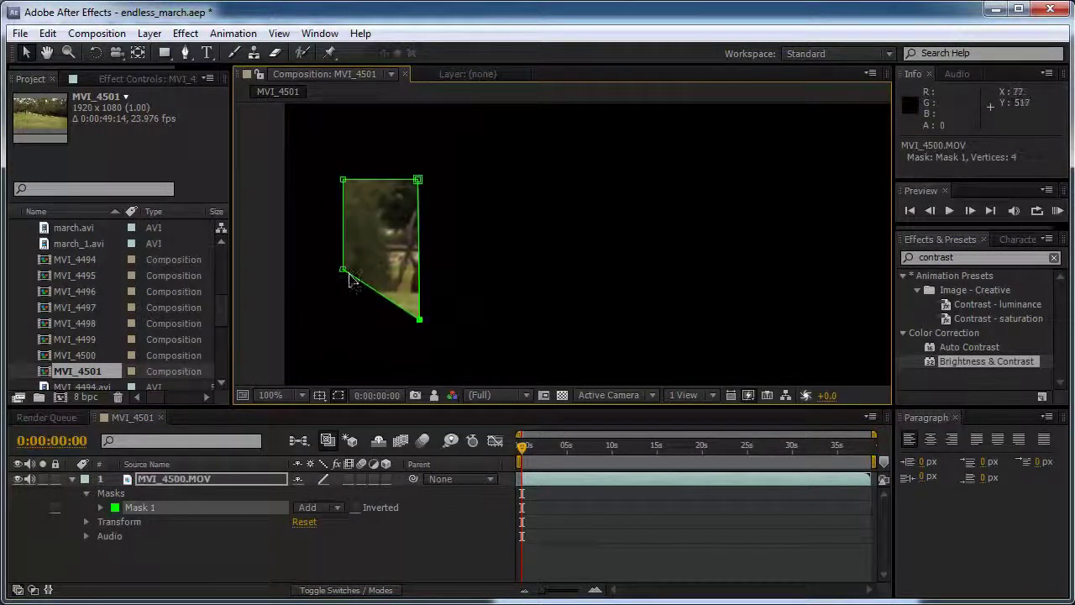
left_click_drag(343, 269, 339, 295)
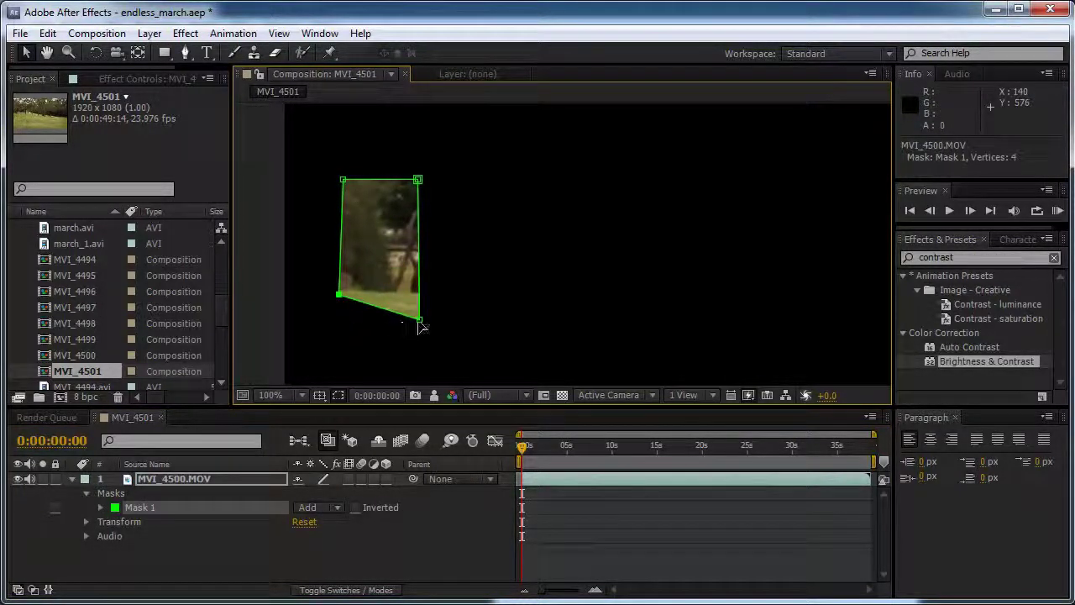
left_click_drag(419, 320, 420, 294)
left_click_drag(418, 179, 418, 134)
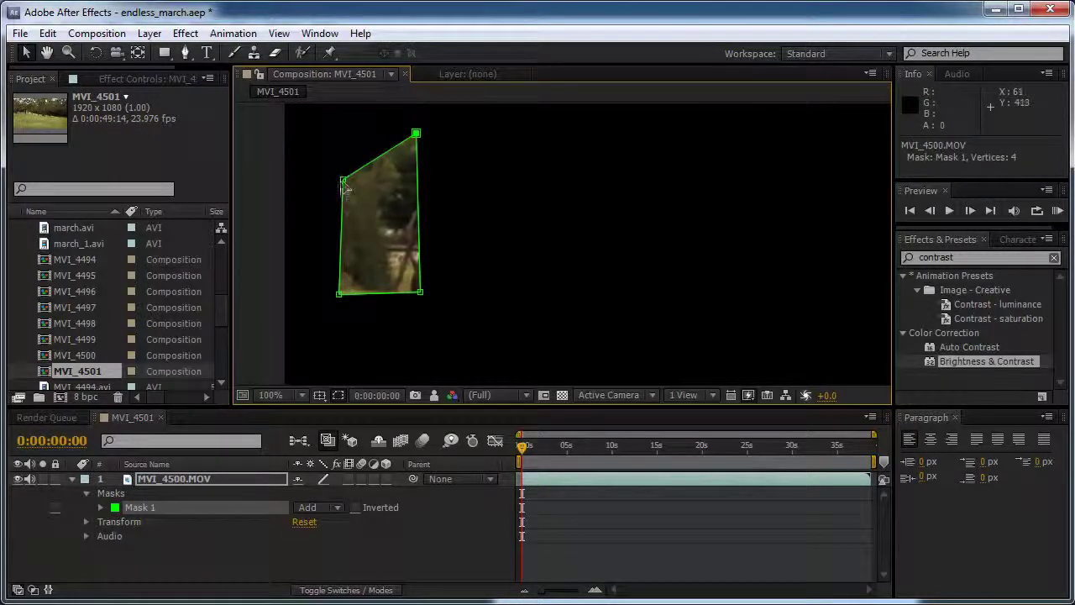
left_click_drag(343, 180, 342, 131)
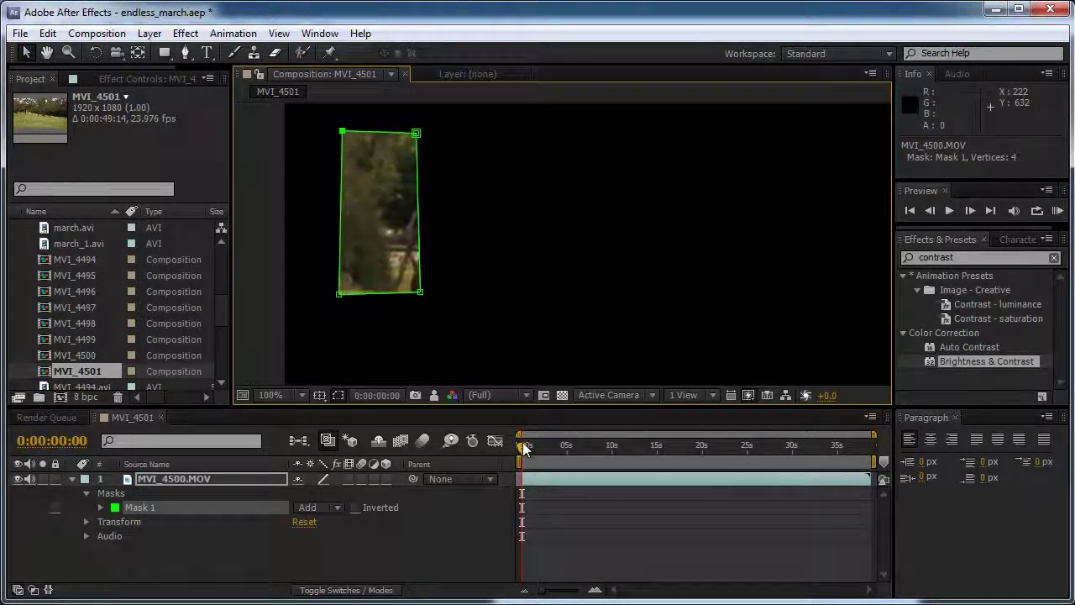
Keyframe the mask path at 0:00:00:18, and at 0:00:00:00 pull its right edge inward to narrow the mask
left_click_drag(523, 447, 537, 446)
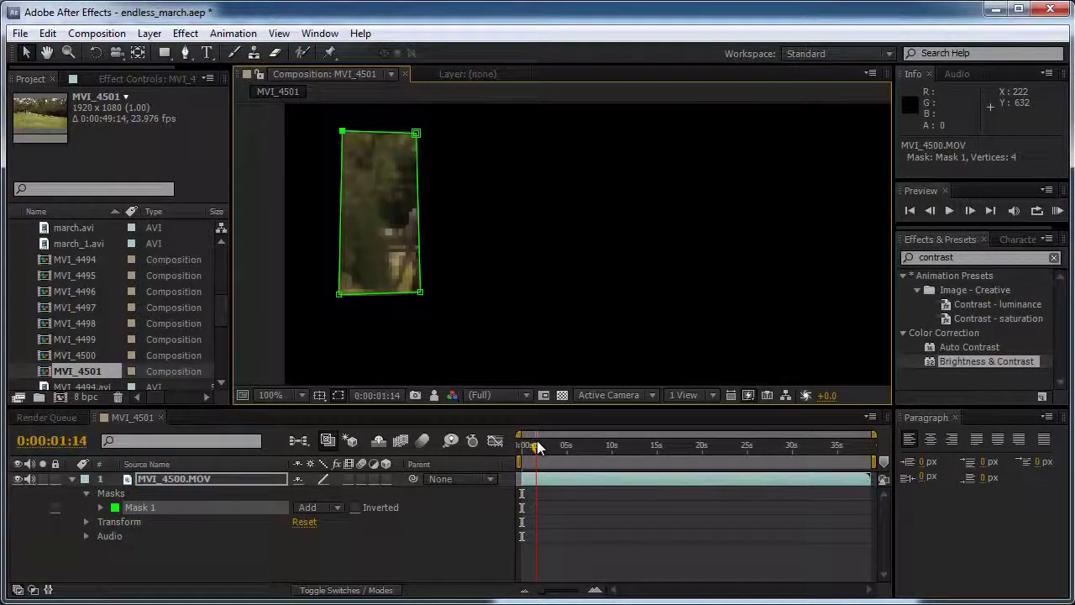
left_click(100, 508)
key("alt+m")
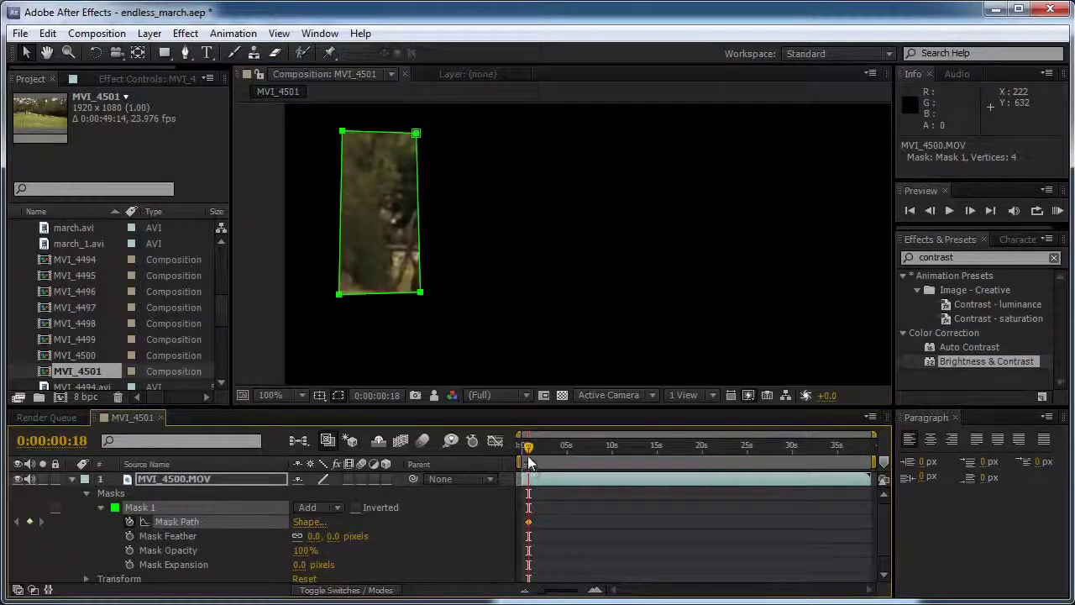
left_click_drag(421, 292, 383, 294)
left_click_drag(415, 135, 366, 135)
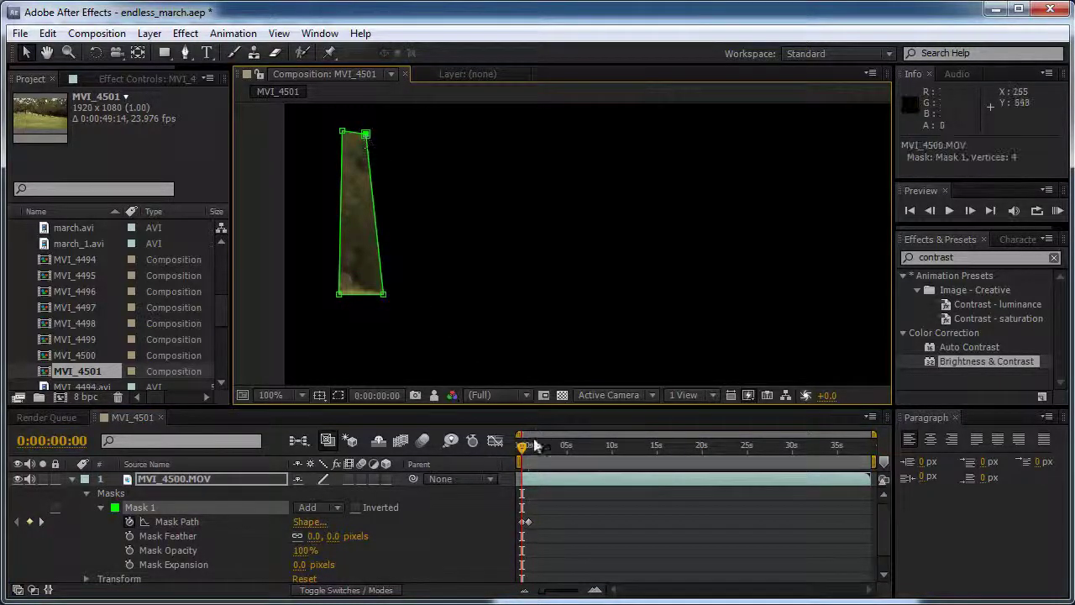
At 0:00:01:22, keyframe the mask path with its right edge pulled outward to take in the first marcher
left_click(594, 586)
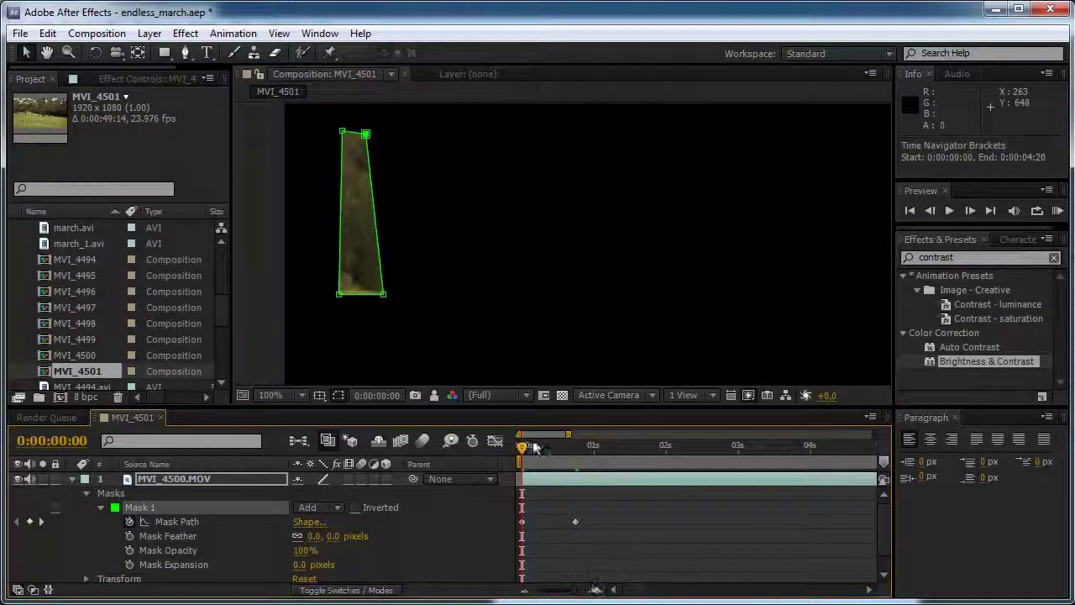
left_click_drag(536, 448, 664, 447)
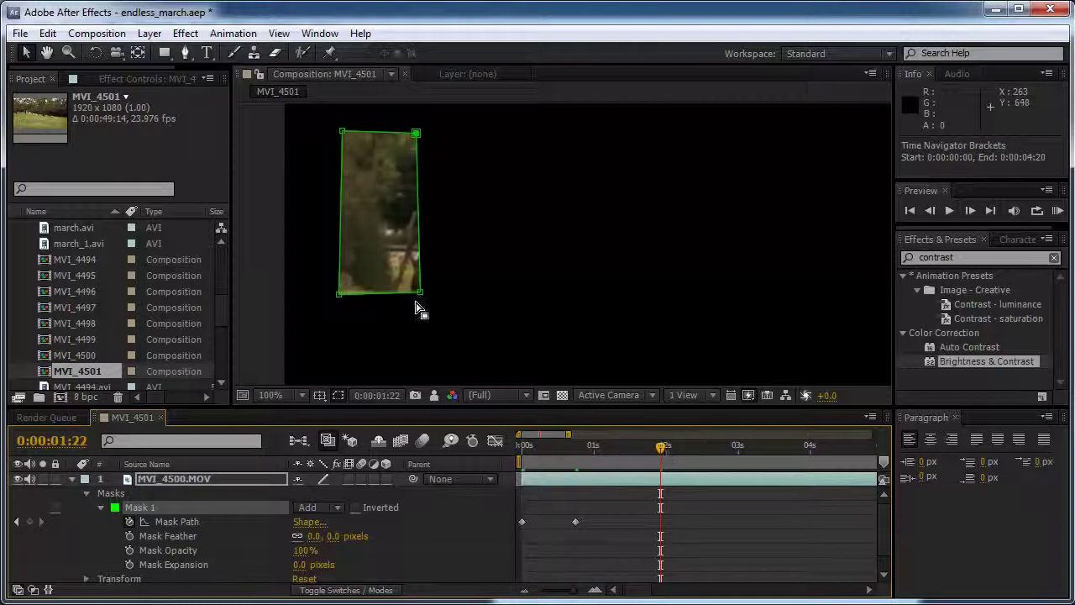
left_click_drag(420, 292, 489, 285)
left_click_drag(416, 133, 459, 135)
left_click_drag(490, 290, 466, 292)
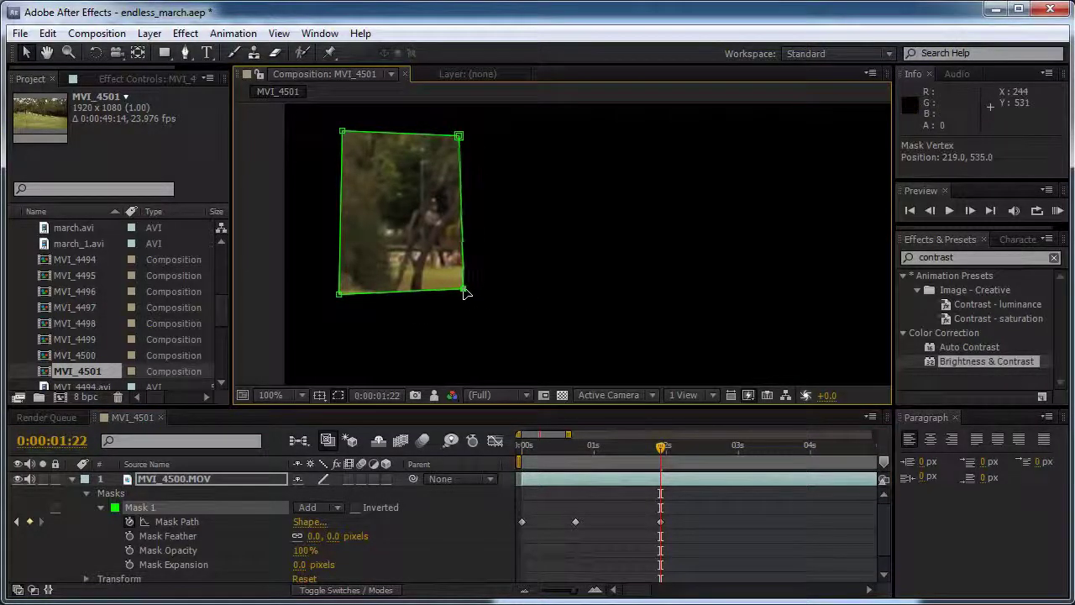
Advance to 0:00:02:21 and extend the mask's right corners past the leading marcher, with the lower one slightly inside the upper
left_click_drag(667, 450, 729, 446)
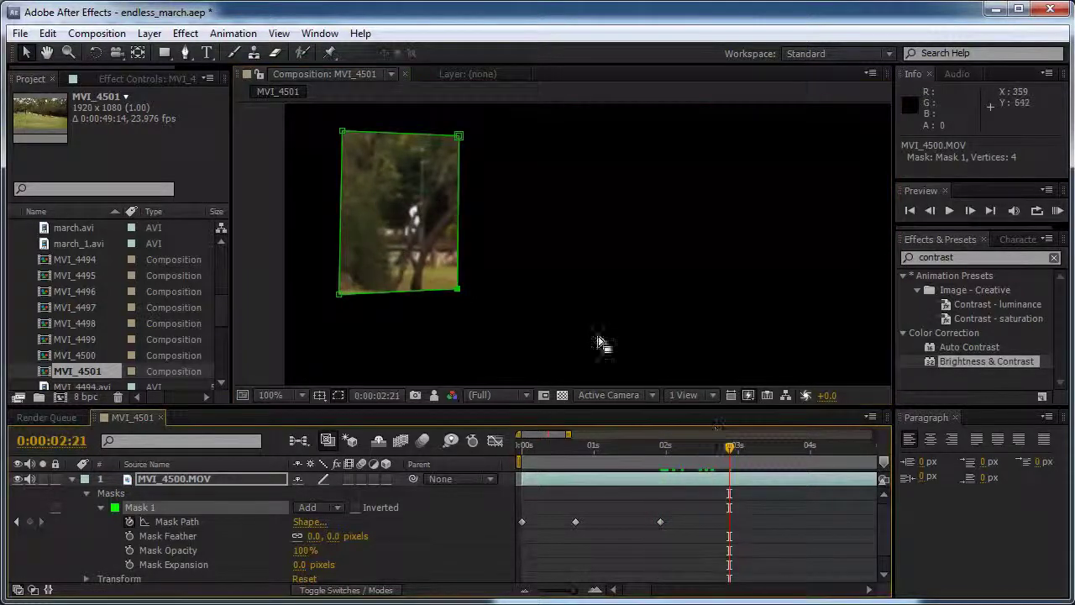
left_click_drag(460, 292, 526, 288)
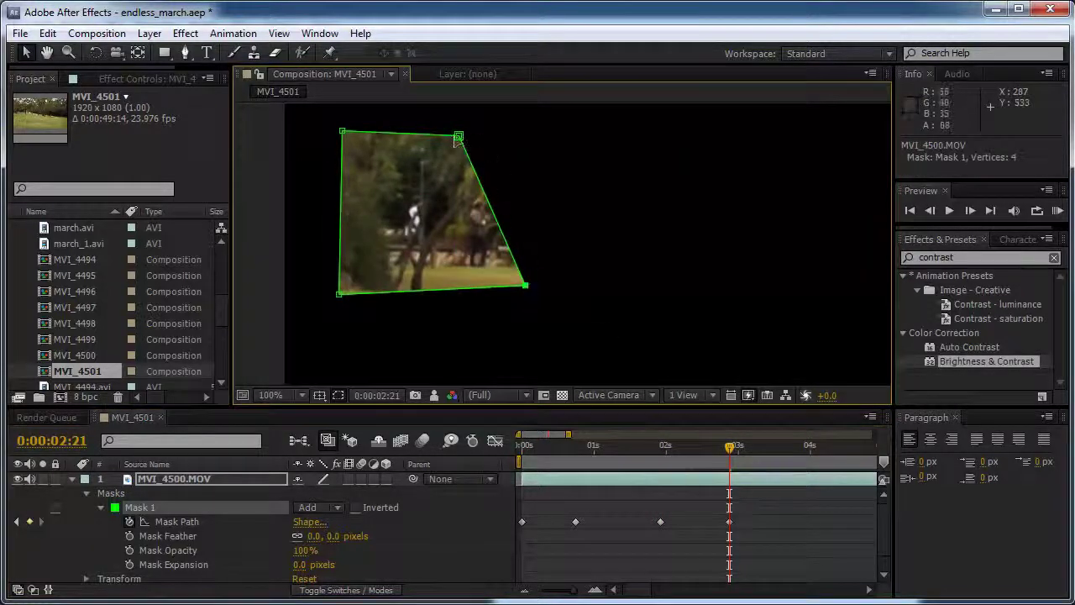
left_click_drag(457, 137, 517, 136)
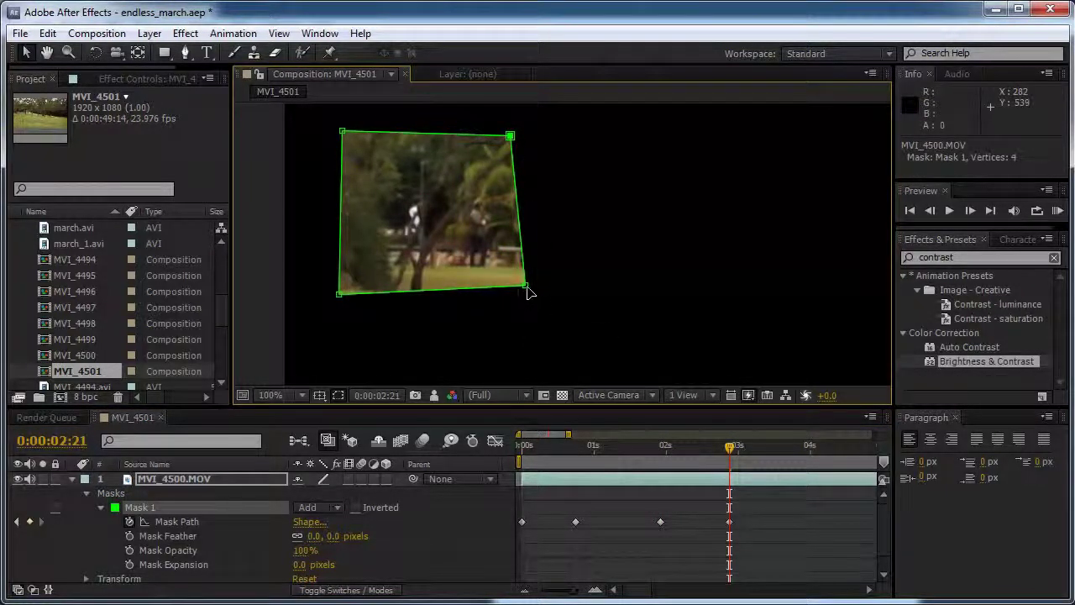
left_click_drag(526, 290, 502, 289)
At 0:00:03:20, keyframe the mask path with a nearly vertical right edge just ahead of the leading marcher
left_click_drag(571, 587, 522, 593)
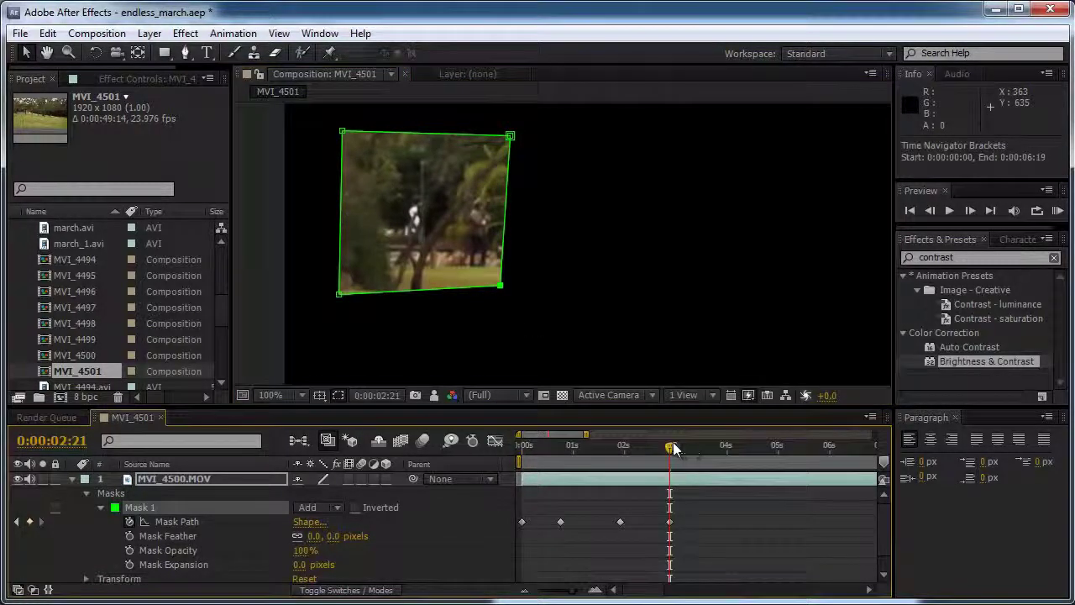
left_click_drag(673, 444, 722, 444)
mouse_move(505, 285)
left_mouse_down()
mouse_move(430, 288)
mouse_move(519, 294)
left_mouse_up()
left_click_drag(433, 139, 485, 143)
left_click_drag(507, 290, 493, 294)
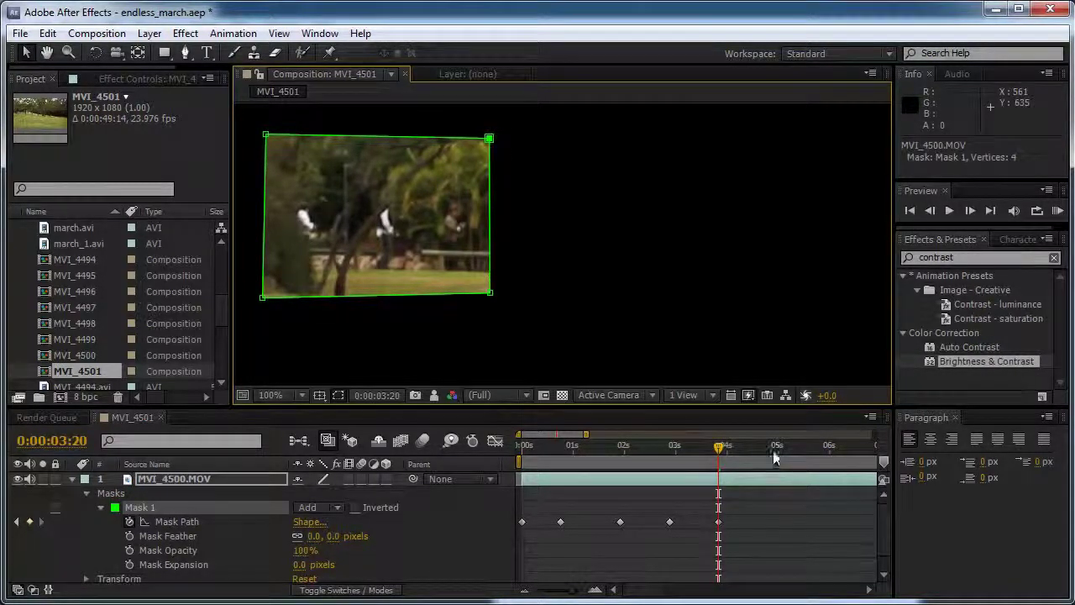
At 0:00:05:00, stretch the mask's right side outward past the leading marcher and shorten that edge to keyframe a tapered shape
left_click_drag(774, 456, 776, 455)
left_click_drag(492, 294, 563, 274)
left_click_drag(488, 136, 561, 177)
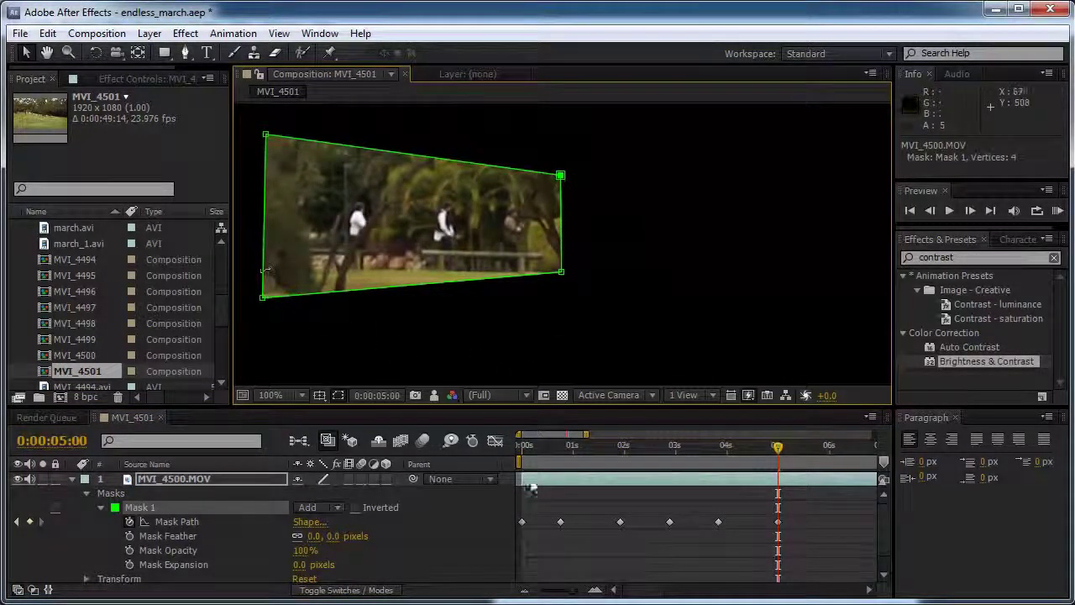
Keyframe the mask path at 0:00:06:02 by moving both right corners further out toward the thick tree trunk
left_click_drag(529, 590, 677, 596)
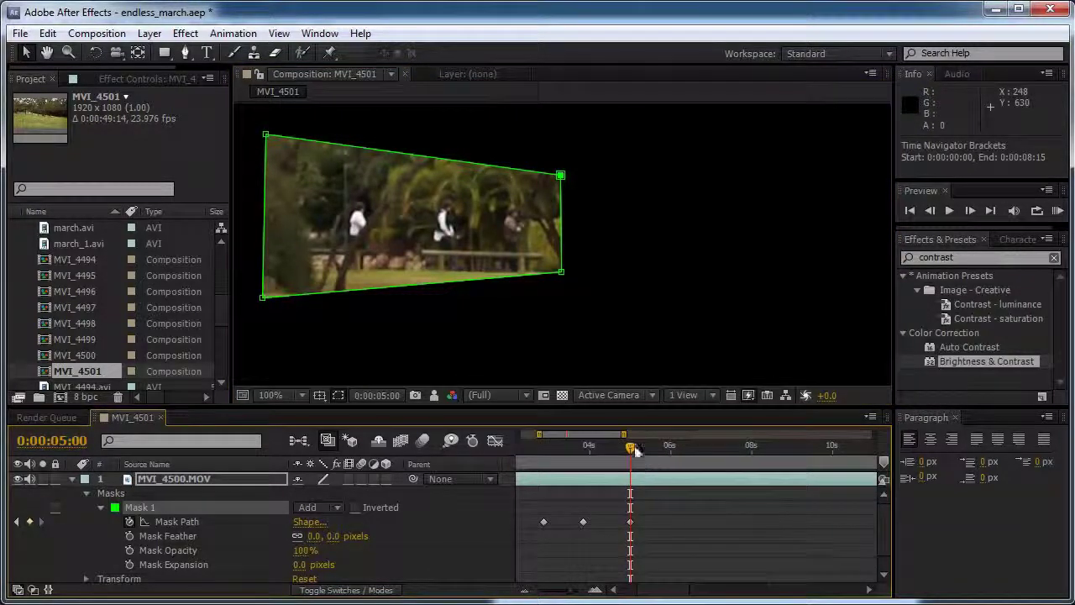
left_click_drag(634, 447, 674, 444)
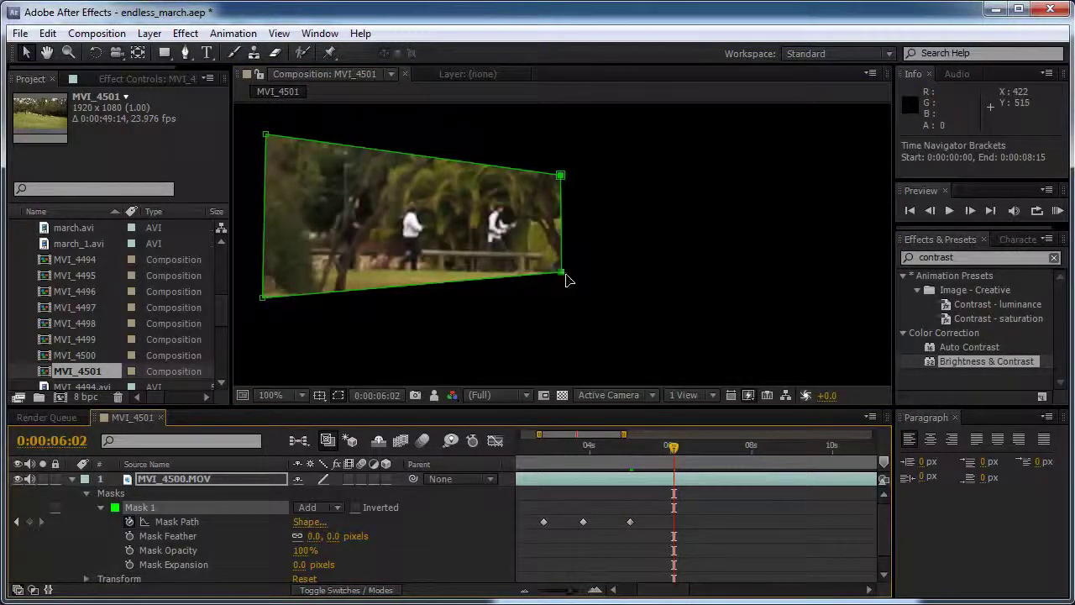
left_click_drag(566, 279, 605, 285)
left_click_drag(564, 180, 614, 183)
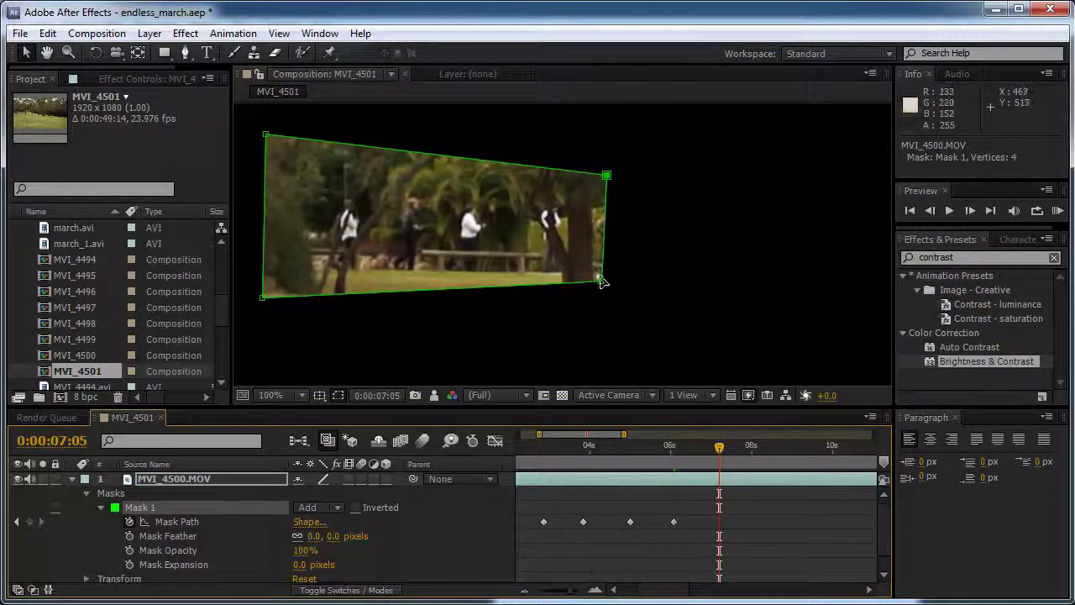
At 0:00:07:05, widen the mask beyond the thick trunk, pull its left edge in behind the last marcher, and lower its bottom edge
left_click_drag(601, 280, 642, 296)
left_click_drag(607, 177, 643, 183)
left_click_drag(269, 299, 322, 272)
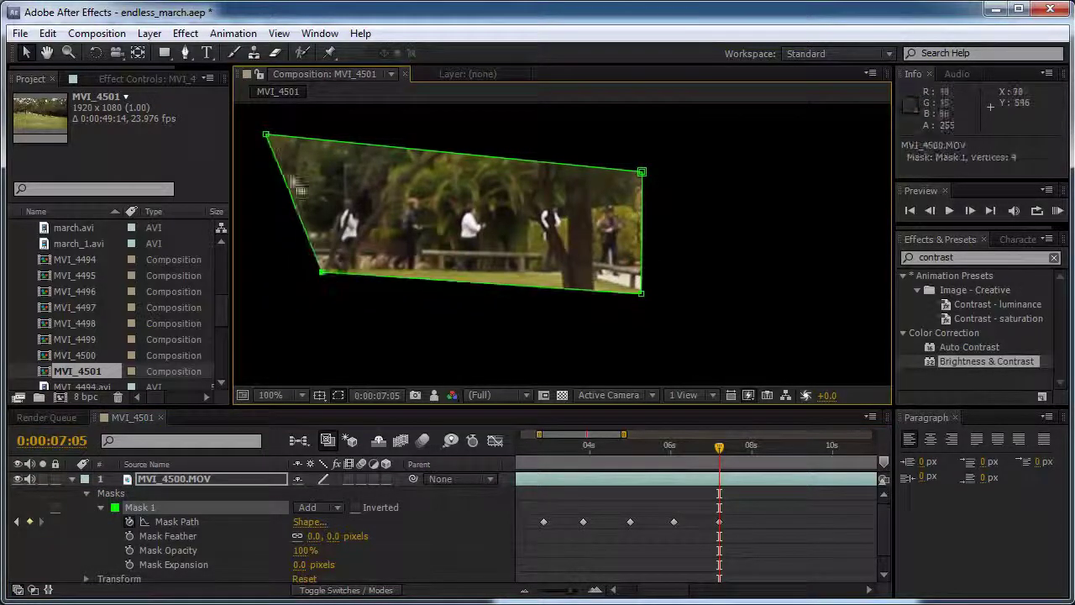
left_click_drag(267, 136, 321, 144)
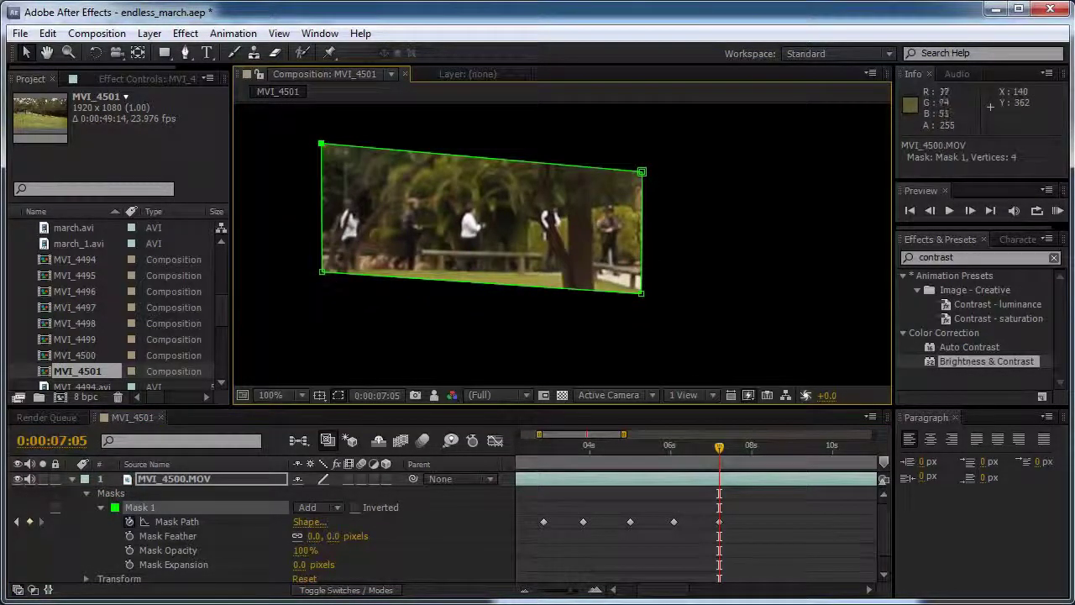
left_click_drag(322, 271, 320, 295)
left_click_drag(635, 297, 643, 320)
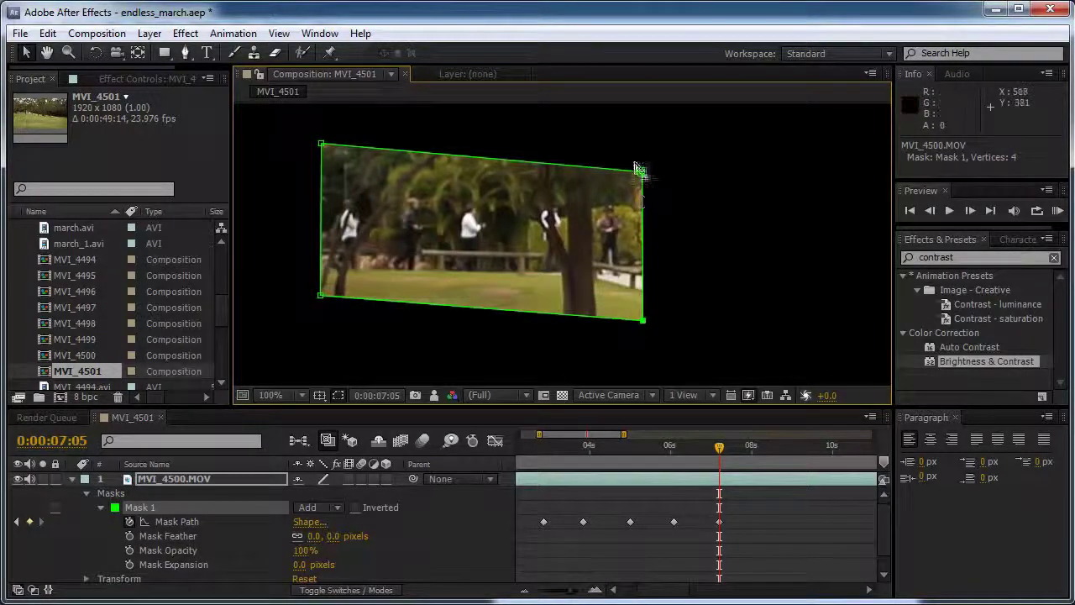
left_click_drag(641, 172, 642, 163)
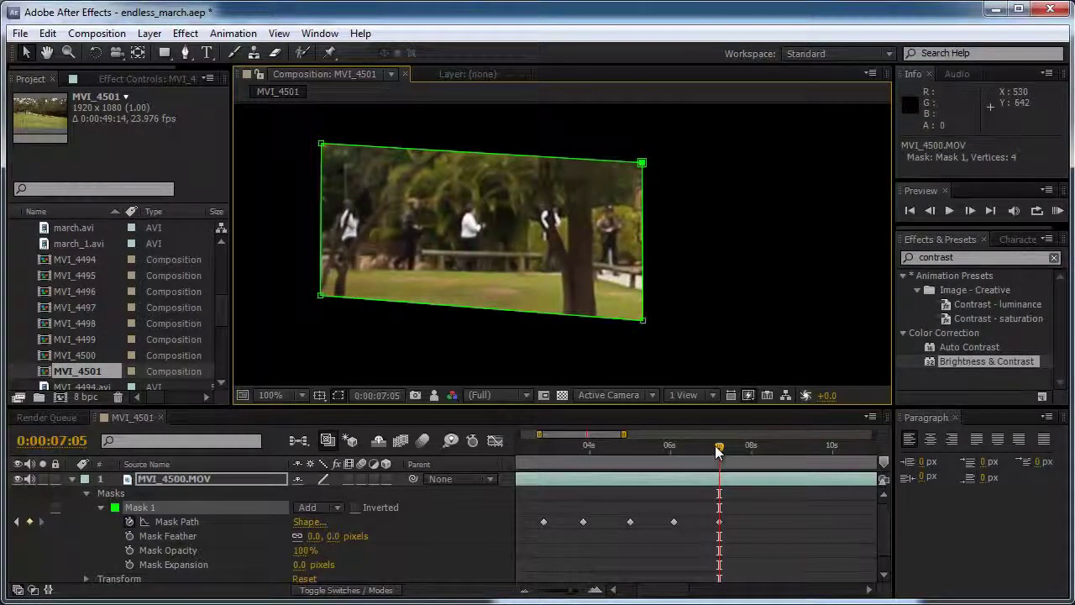
At 0:00:08:15, reshape the mask path around the five marchers by advancing its right corners and bringing in its left corners
left_click_drag(716, 449, 776, 475)
left_click_drag(720, 300, 524, 275)
left_click_drag(481, 146, 533, 156)
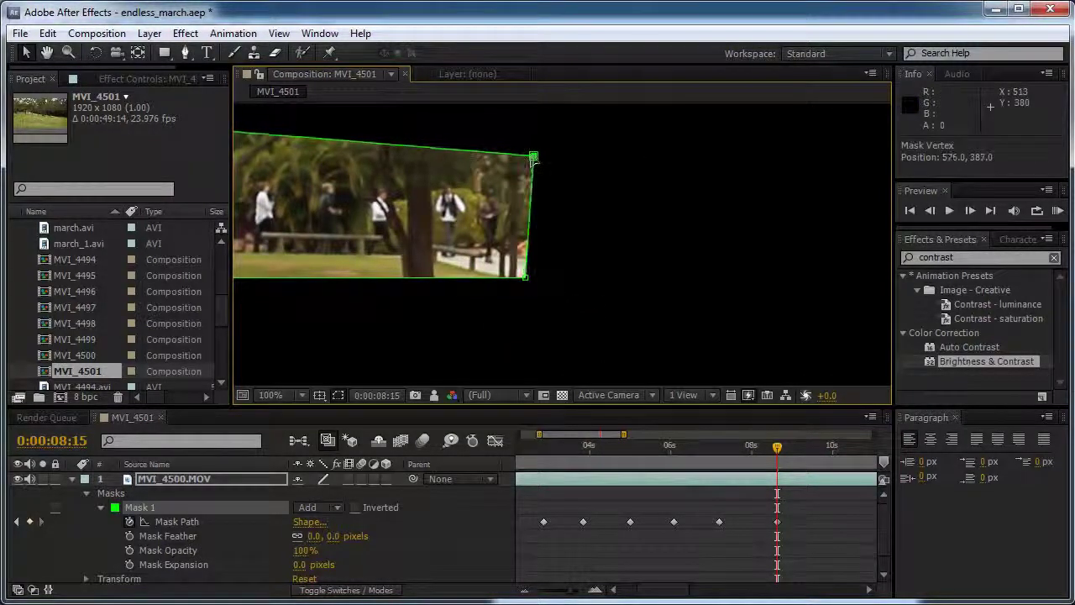
left_click_drag(428, 214, 593, 266)
left_click_drag(327, 328, 383, 302)
left_click_drag(325, 178, 395, 206)
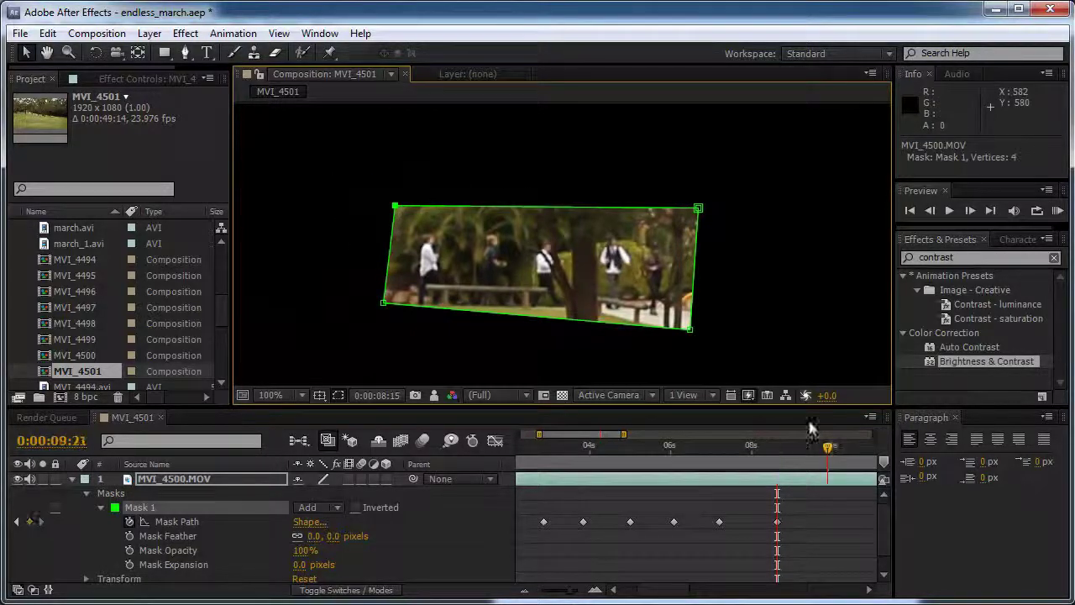
Keyframe the mask at 0:00:09:21 with its right edge past the marcher at the yellow rail and its left edge drawn in
left_click_drag(689, 336, 538, 253)
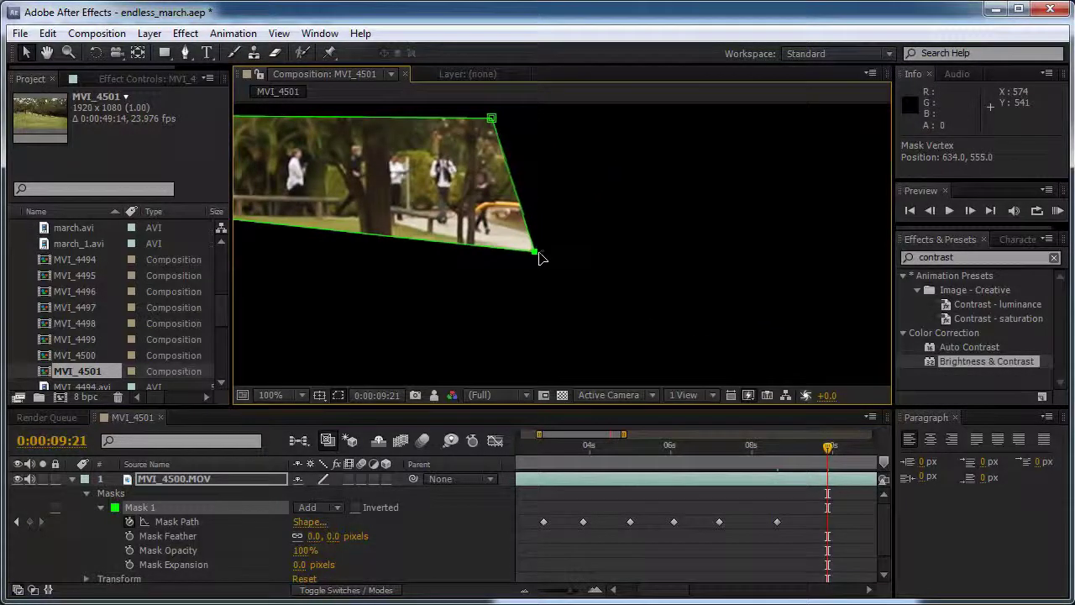
left_click_drag(492, 118, 540, 120)
left_click_drag(491, 177, 624, 274)
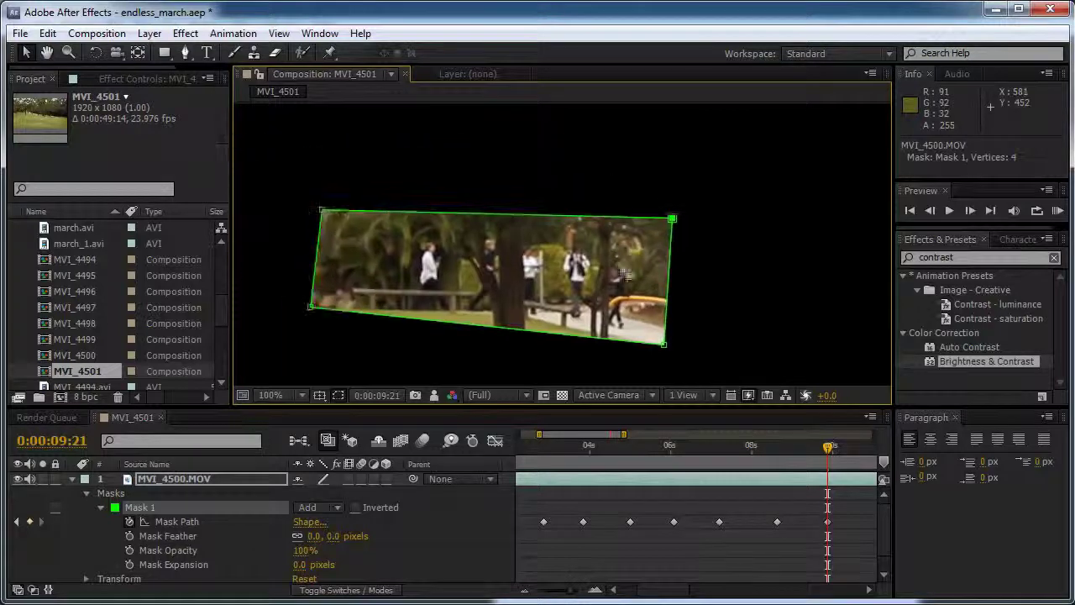
left_click_drag(313, 309, 389, 314)
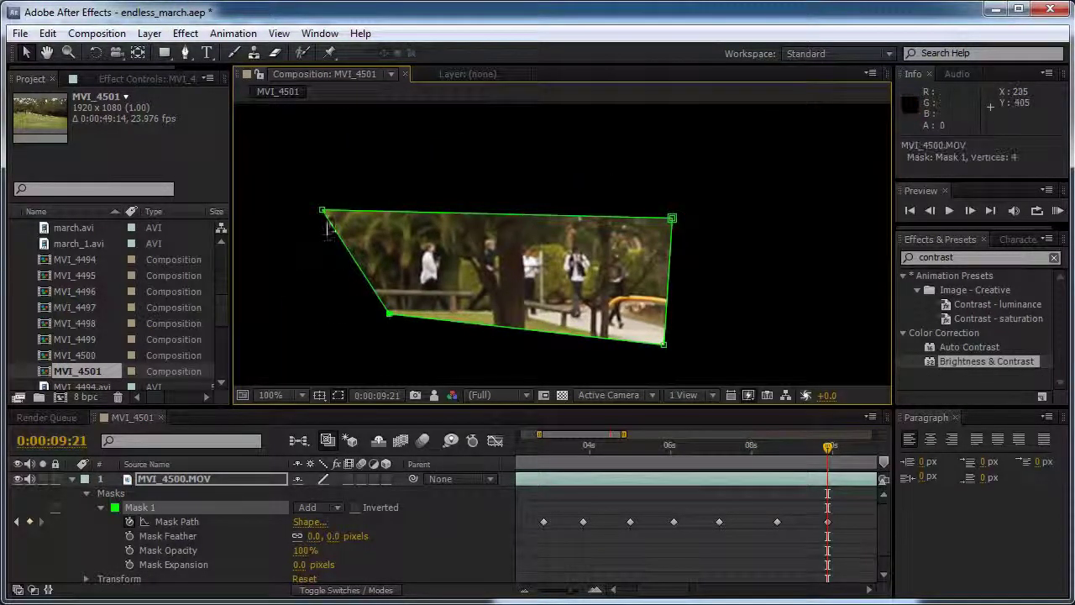
left_click_drag(323, 211, 400, 225)
At 0:00:11:15, shift the mask's right corners beyond the yellow rail and its left corners up to the dark tree trunk
left_click_drag(581, 434, 628, 434)
left_click(687, 454)
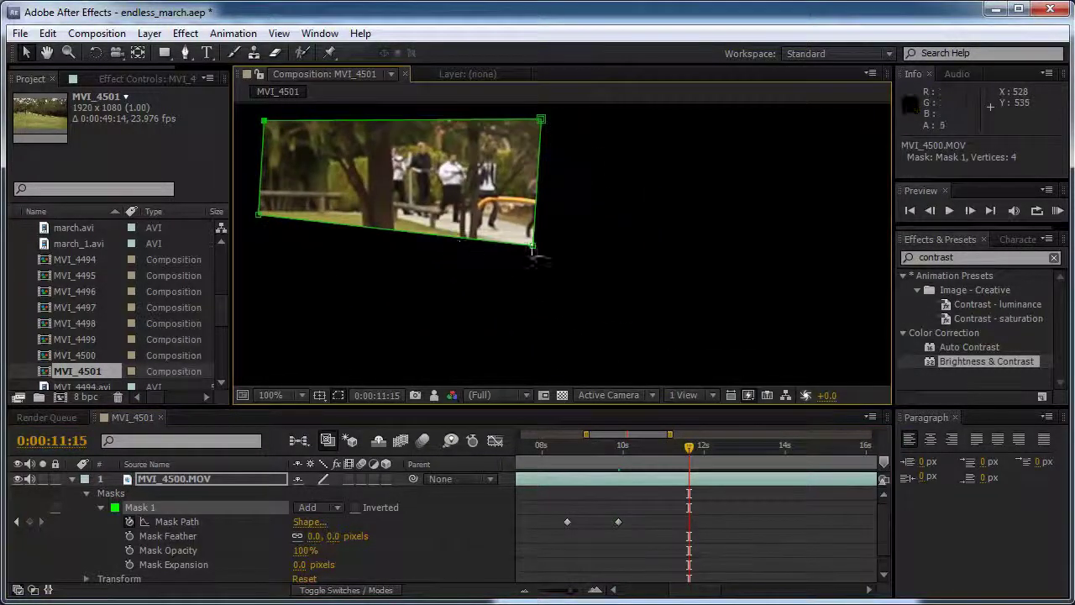
left_click_drag(532, 247, 584, 263)
left_click_drag(541, 121, 598, 143)
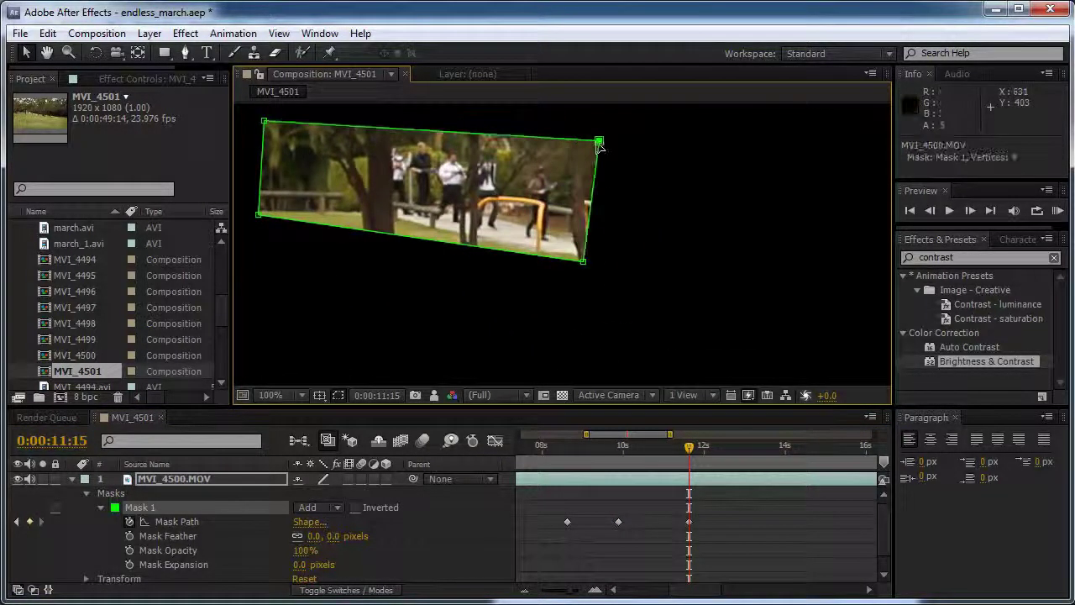
left_click_drag(259, 216, 341, 216)
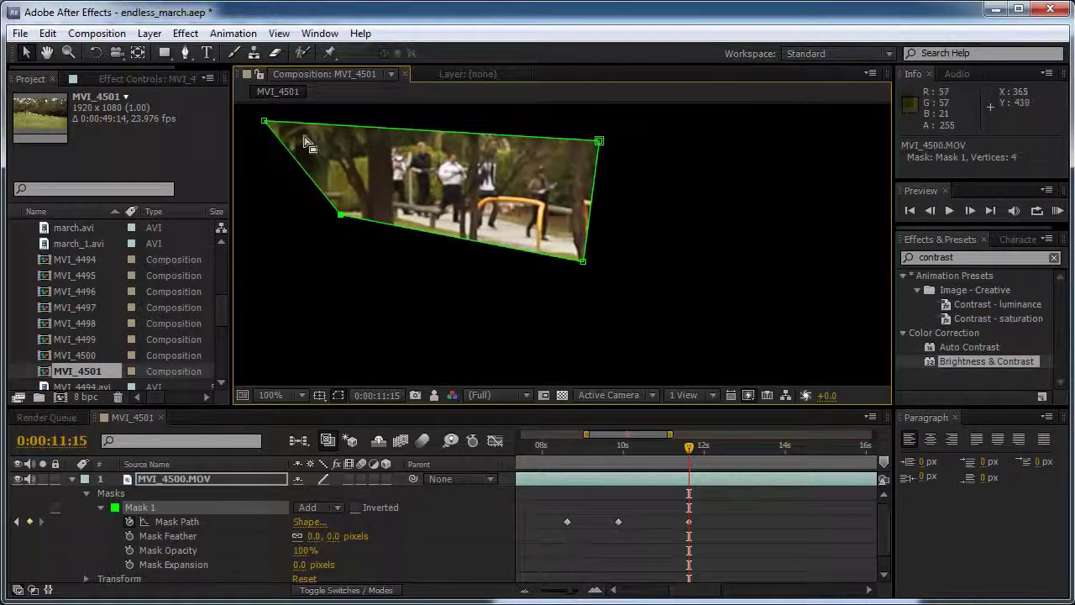
left_click_drag(307, 143, 354, 191)
left_click_drag(268, 158, 347, 136)
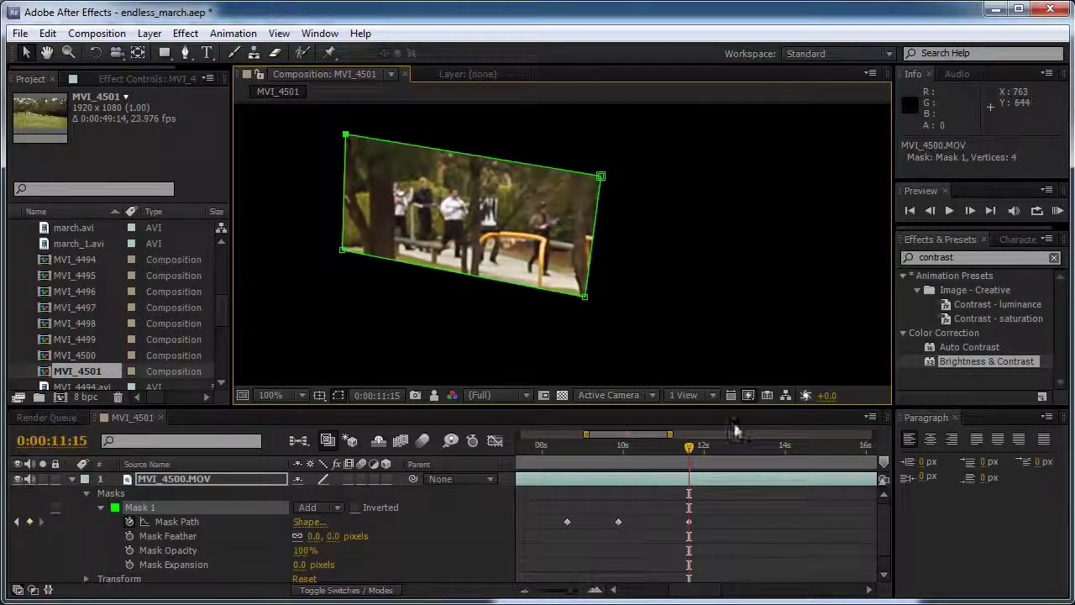
At 0:00:13:16, fit all four mask corners around the marchers by the yellow rails, lowering the front bottom corner onto the grass
left_click(772, 449)
left_click_drag(617, 321, 595, 299)
left_click_drag(525, 165, 606, 224)
left_click_drag(286, 265, 346, 278)
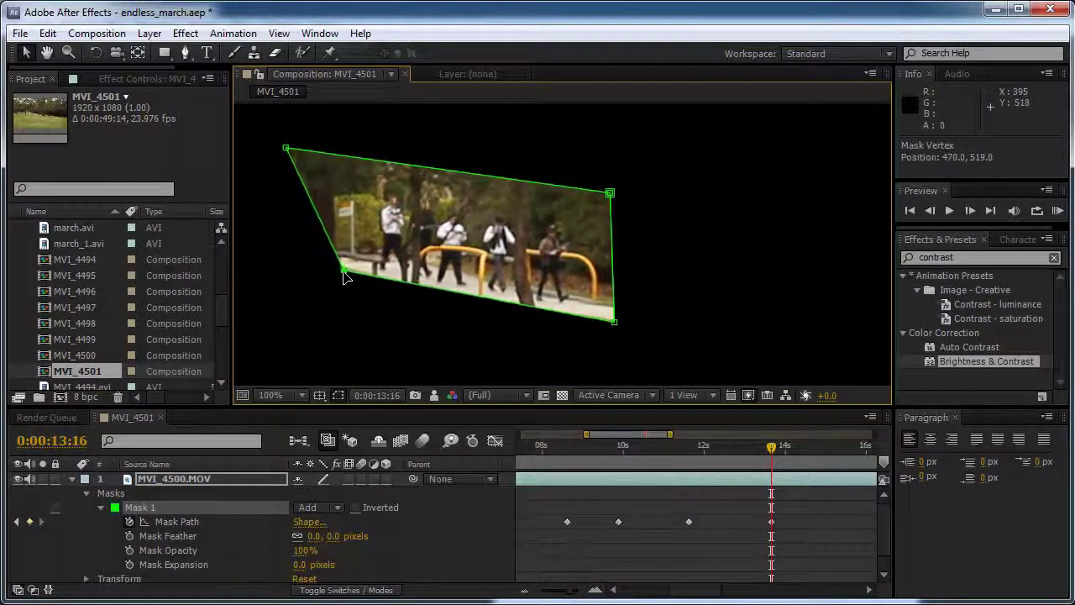
left_click_drag(287, 150, 351, 156)
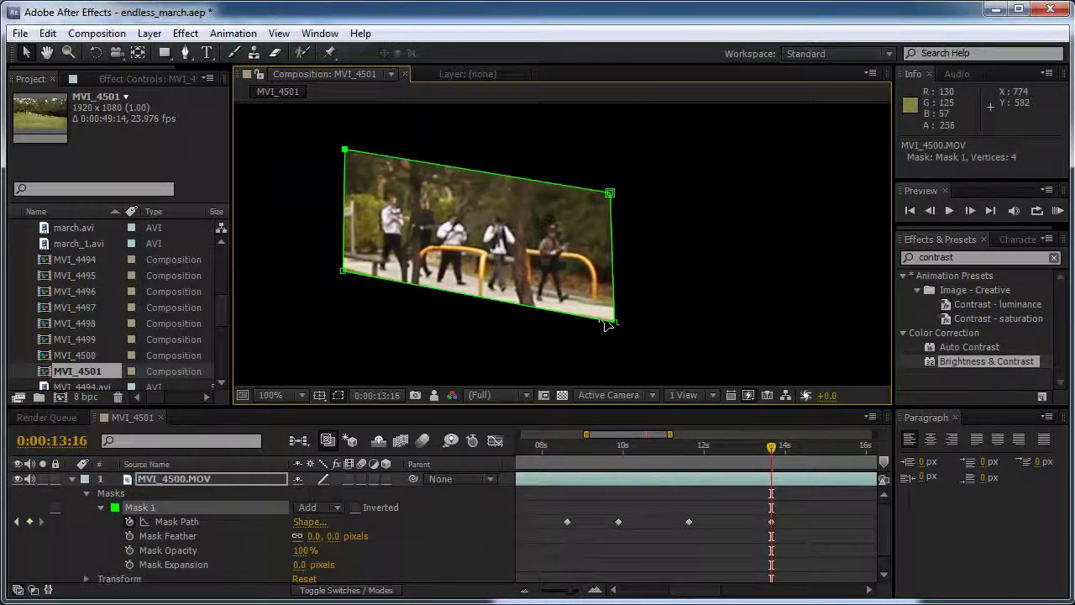
mouse_move(606, 320)
left_mouse_down()
mouse_move(622, 340)
mouse_move(613, 335)
left_mouse_up()
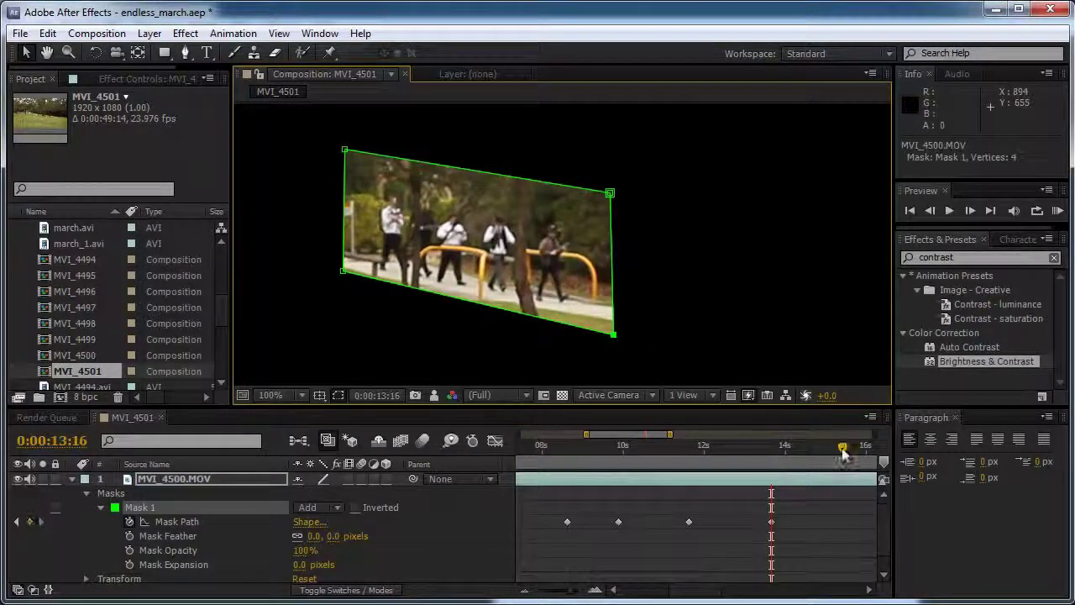
Keyframe the mask path at 0:00:15:10, moving its right edge ahead of the leader and its left edge close behind the last marcher
left_click(844, 454)
left_click_drag(456, 305, 495, 304)
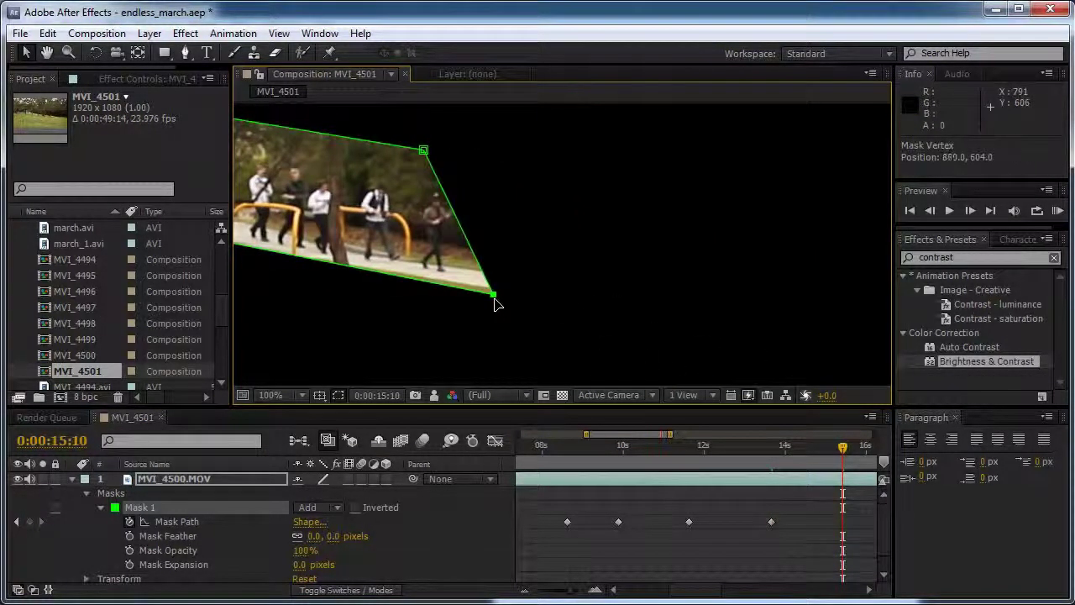
left_click_drag(423, 151, 493, 149)
left_click_drag(470, 195, 559, 247)
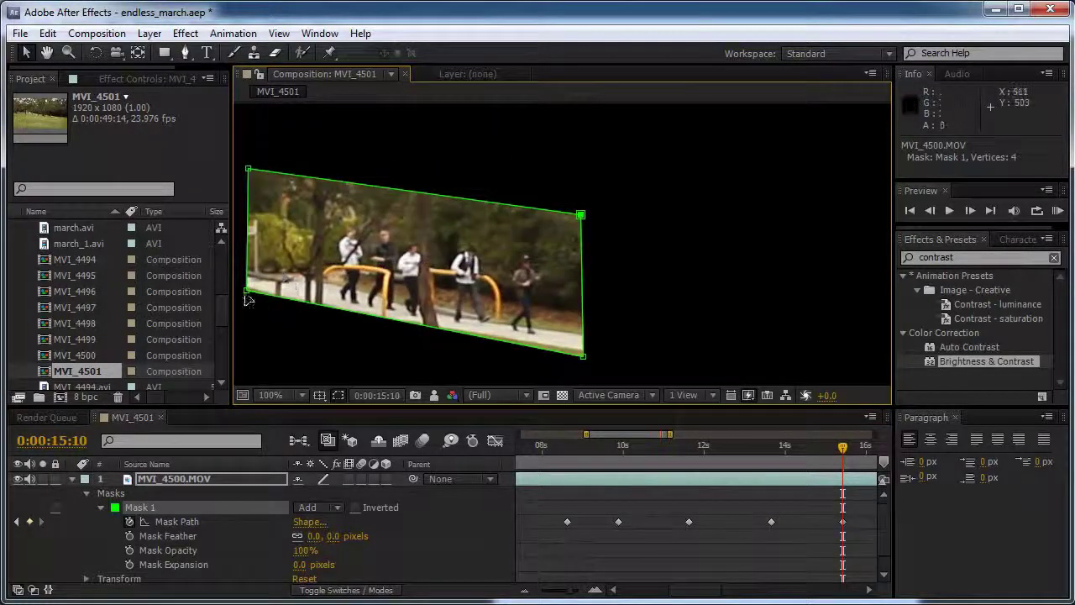
left_click_drag(246, 294, 315, 309)
left_click_drag(249, 173, 329, 201)
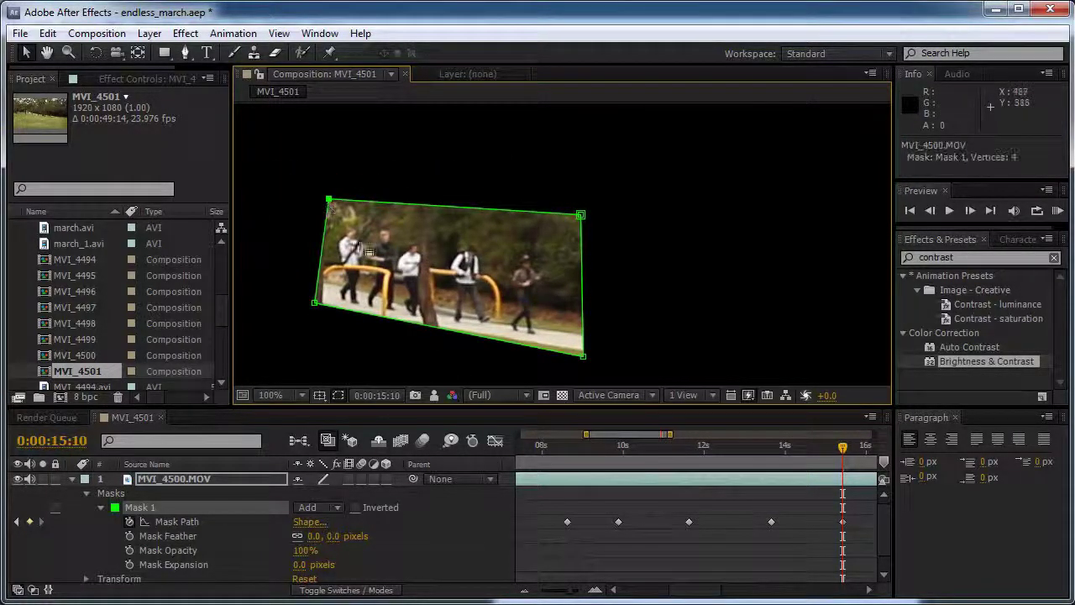
At 0:00:17:15, select all of Mask 1 and shift it whole toward the lower right to follow the marchers
left_click(524, 591)
left_click_drag(650, 591, 697, 590)
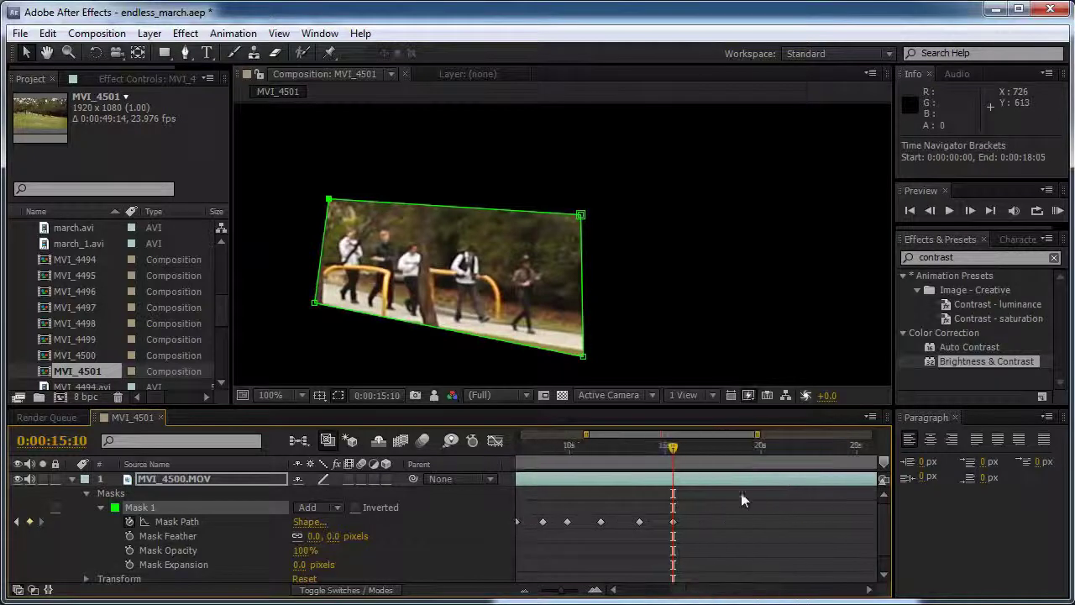
left_click(716, 448)
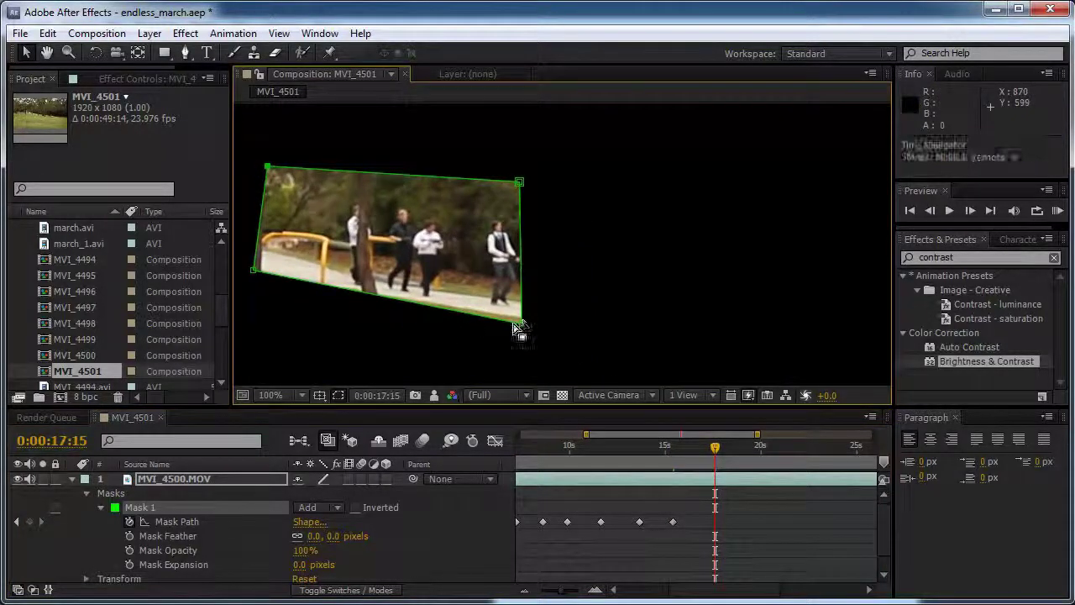
left_click(164, 481)
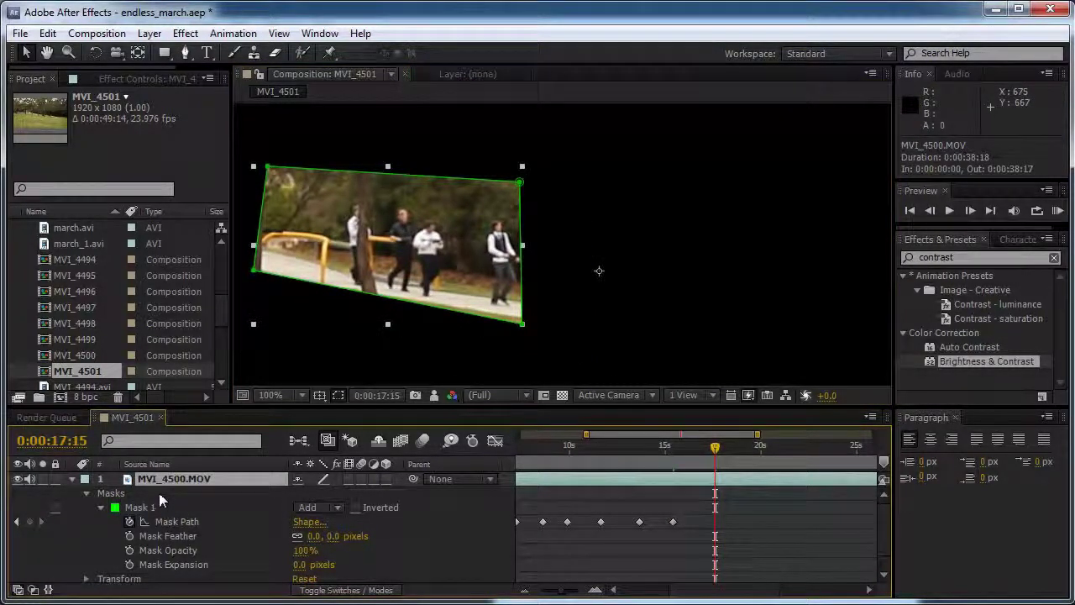
left_click(147, 507)
left_click_drag(522, 324, 593, 342)
Keyframe the whole mask farther along the path at 0:00:19:16 and 0:00:21:23, moving it to follow the marchers
left_click_drag(717, 458, 755, 453)
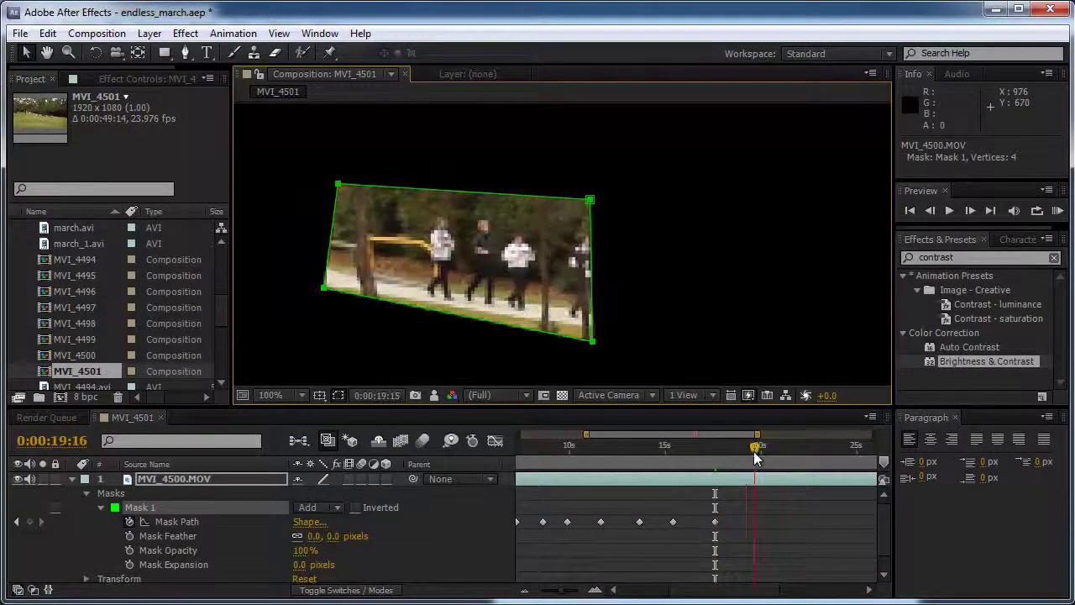
left_click_drag(593, 342, 680, 358)
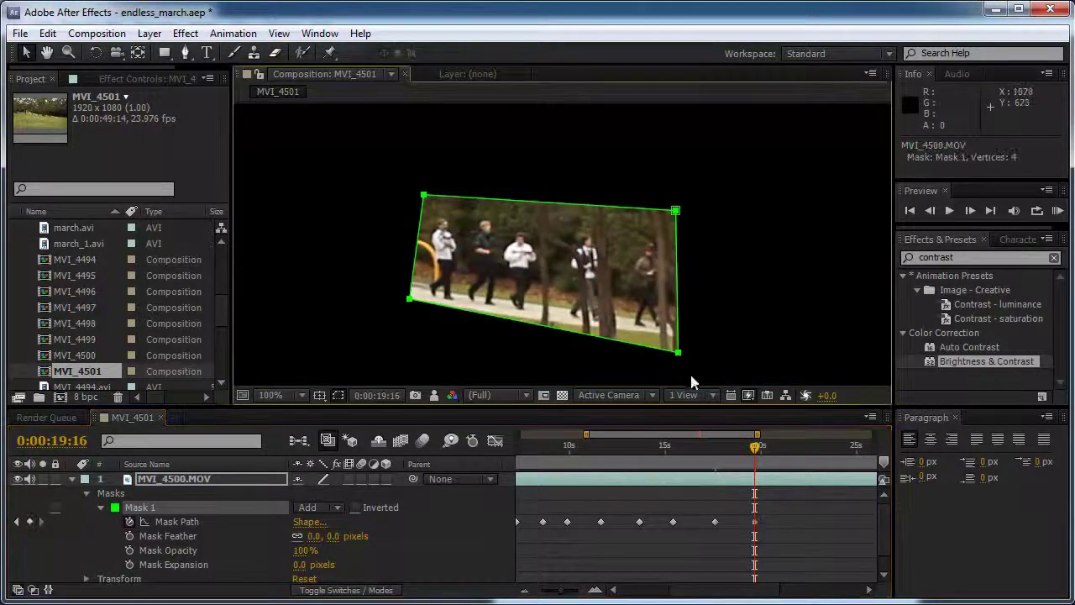
left_click_drag(759, 449, 798, 448)
left_click_drag(678, 351, 513, 298)
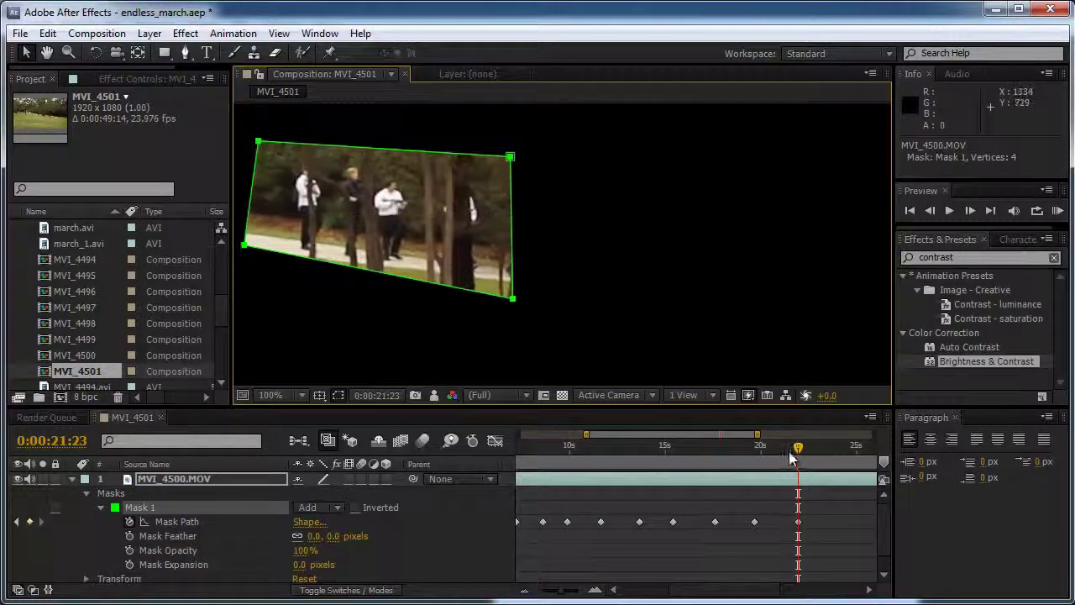
At 0:00:23:21, shift the mask over the marchers and extend its corners ahead of the leader and below the last marcher
left_click_drag(797, 450, 835, 454)
left_click_drag(514, 298, 656, 320)
double_click(624, 320)
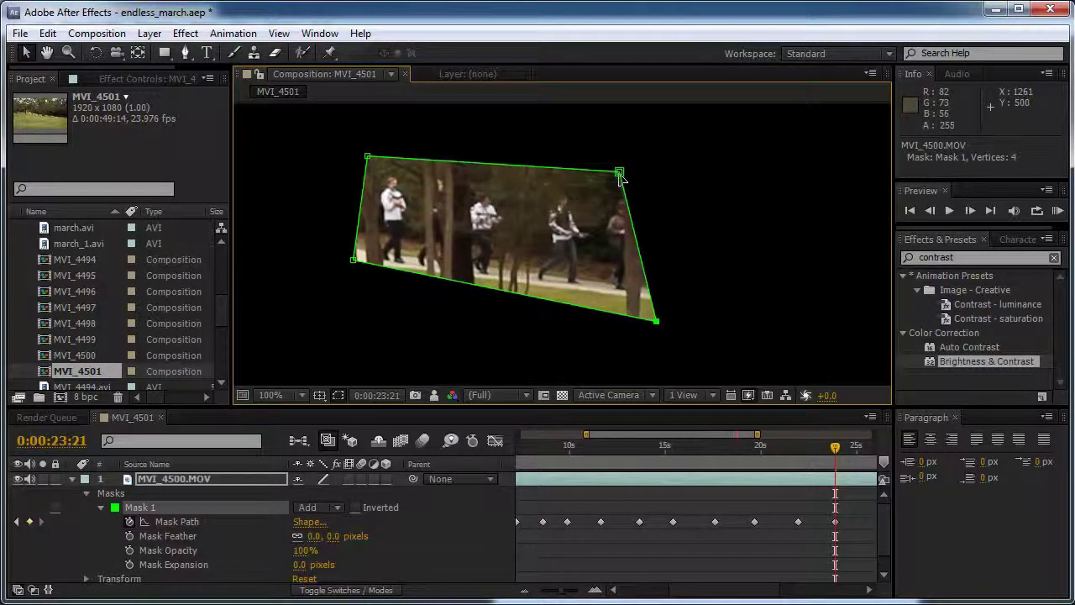
left_click_drag(620, 174, 663, 170)
left_click_drag(353, 260, 351, 282)
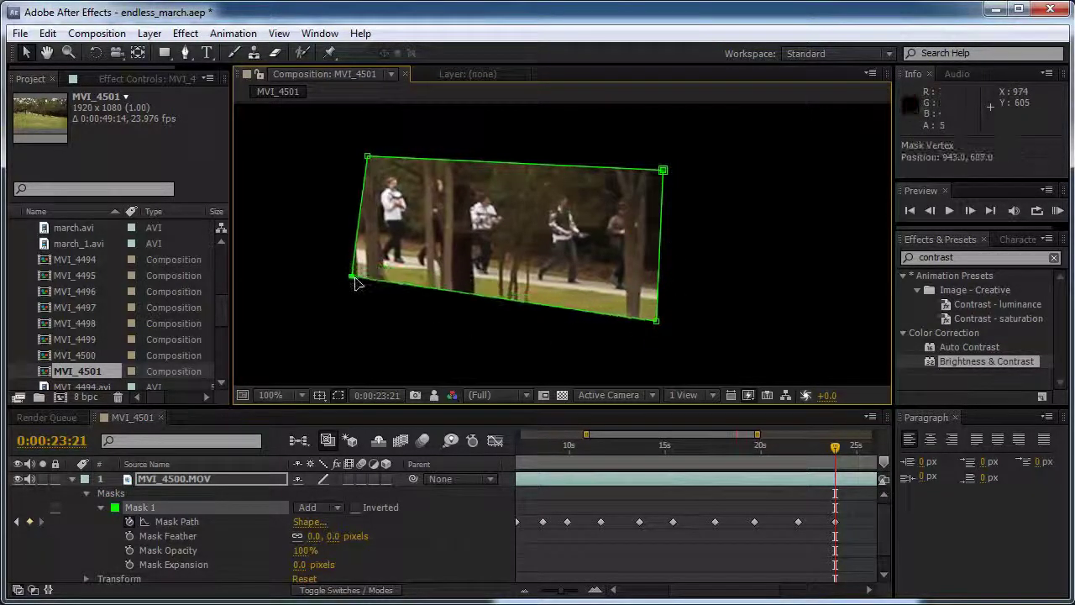
left_click_drag(367, 157, 368, 151)
At 0:00:26:14, shift all of Mask 1 to the right and move its two right corners ahead of the leader
left_click(198, 478)
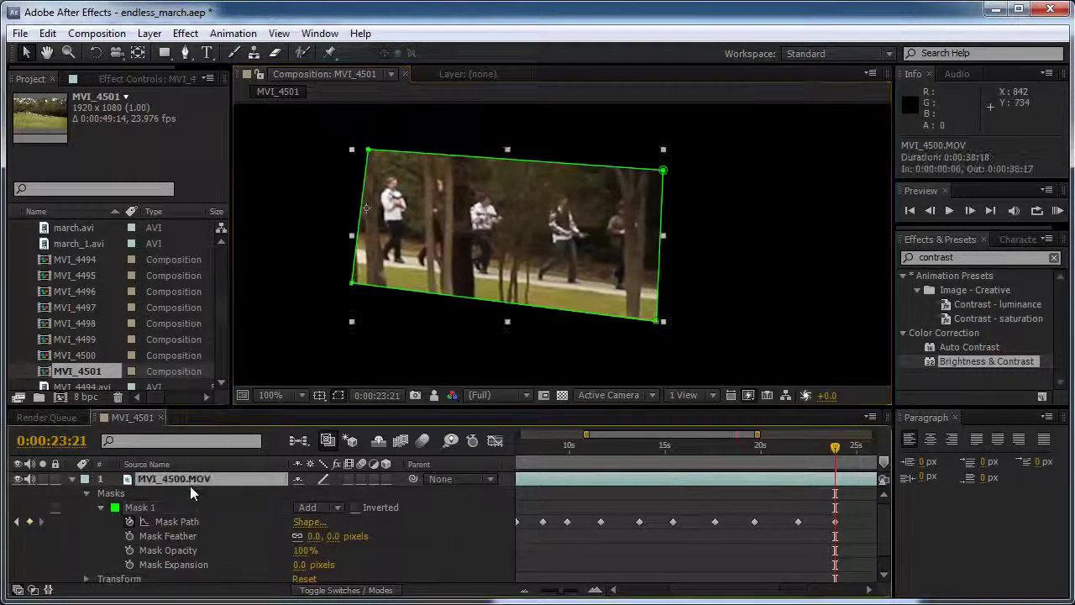
left_click(180, 508)
left_click(869, 590)
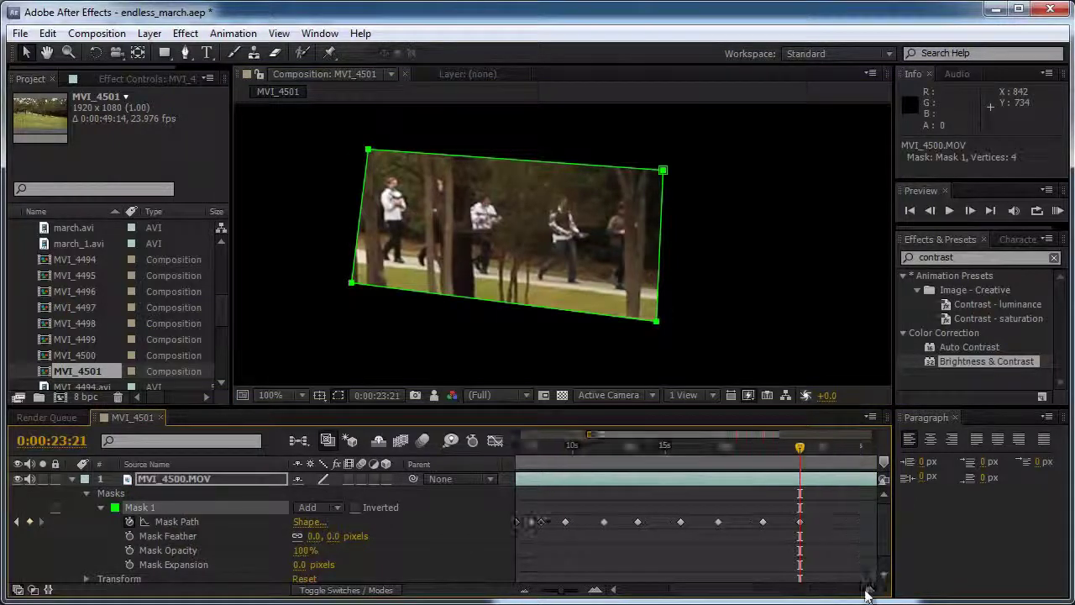
left_click(678, 454)
left_click_drag(659, 326, 803, 340)
left_click_drag(802, 179, 825, 179)
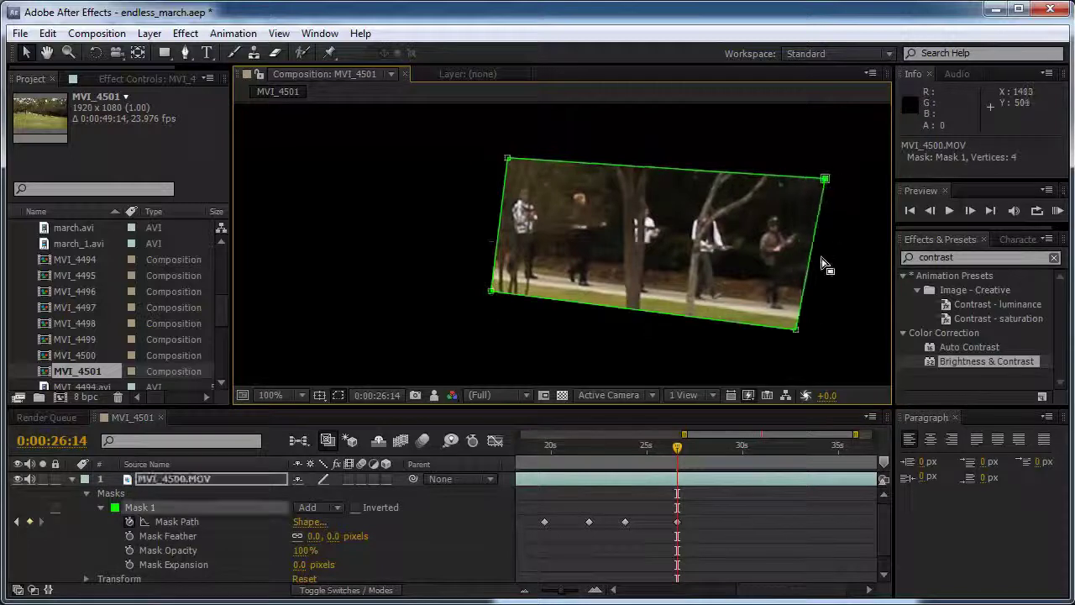
left_click_drag(796, 330, 824, 330)
left_click(821, 367)
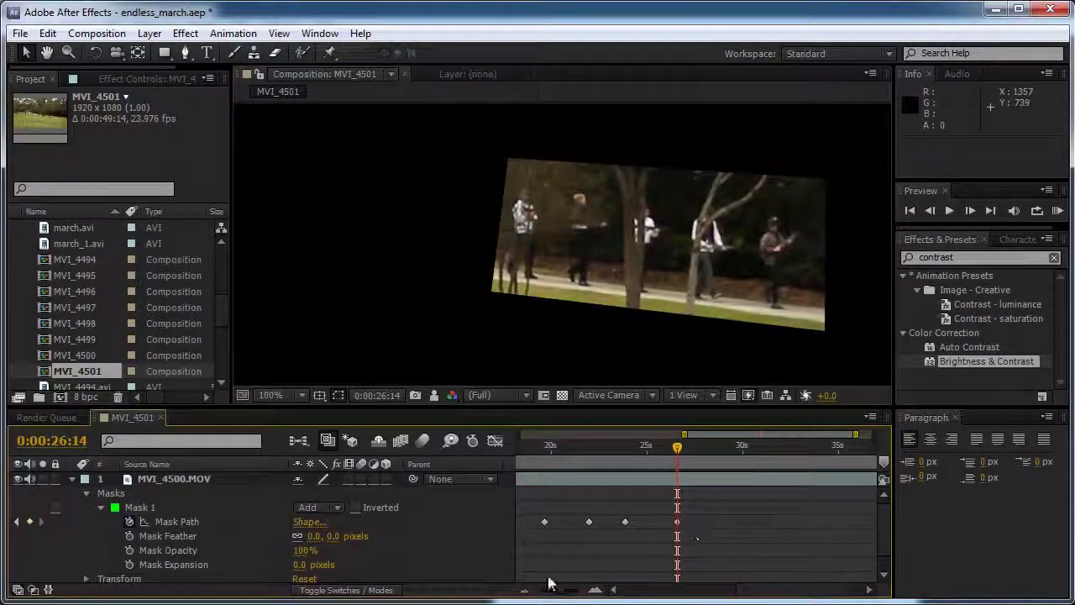
Keyframe the whole mask farther right at 0:00:28:21 and 0:00:34:04, letting it pass the frame's right edge with the marchers
left_click(520, 590)
scroll(588, 307, "down", 2)
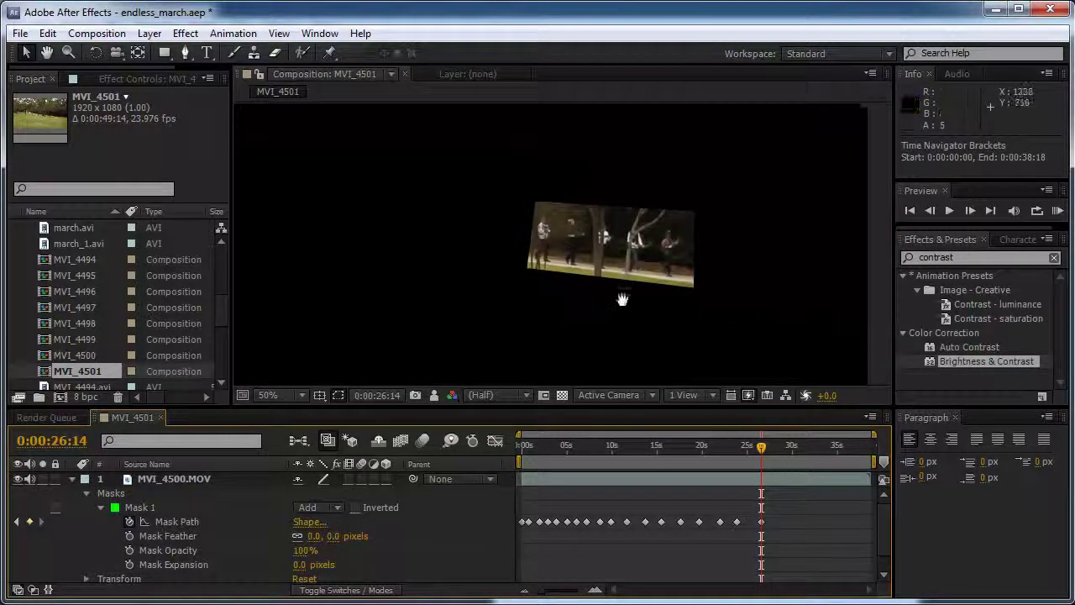
left_click(783, 453)
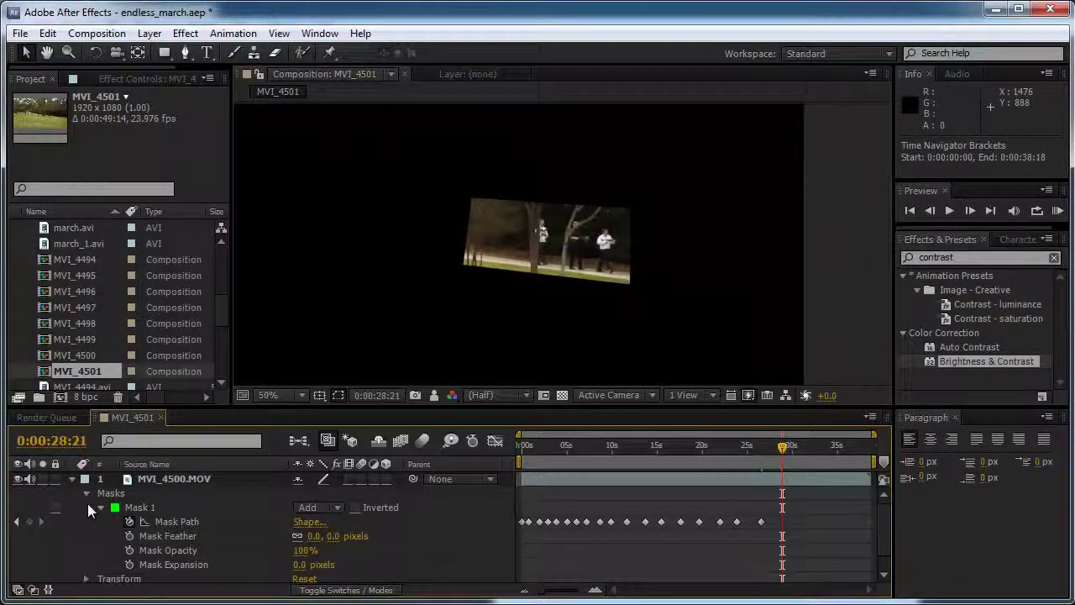
left_click(139, 507)
scroll(620, 305, "up", 1)
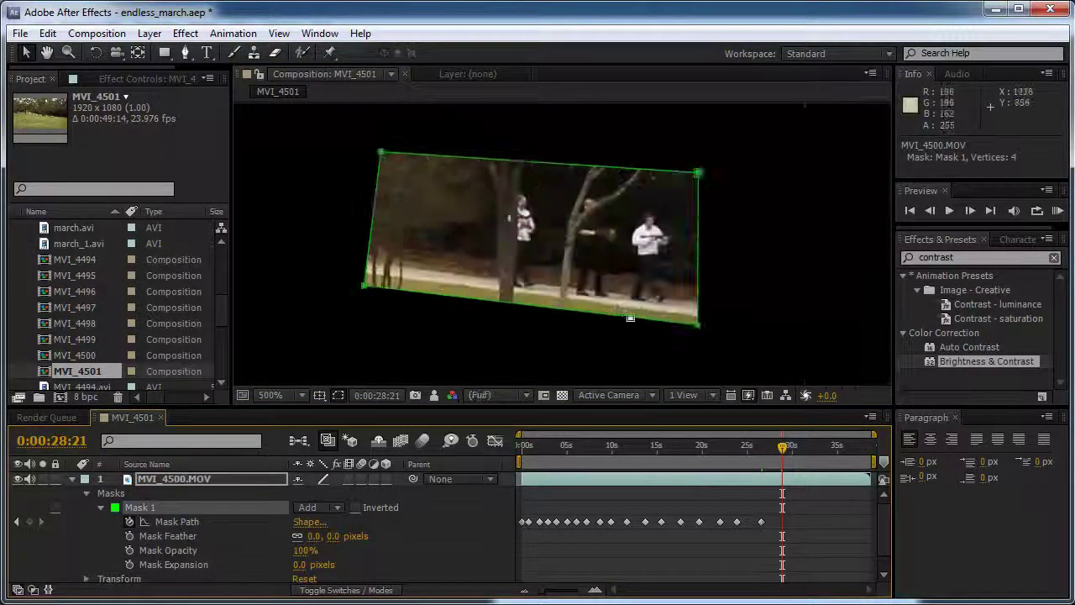
left_click_drag(702, 327, 878, 349)
left_click(829, 451)
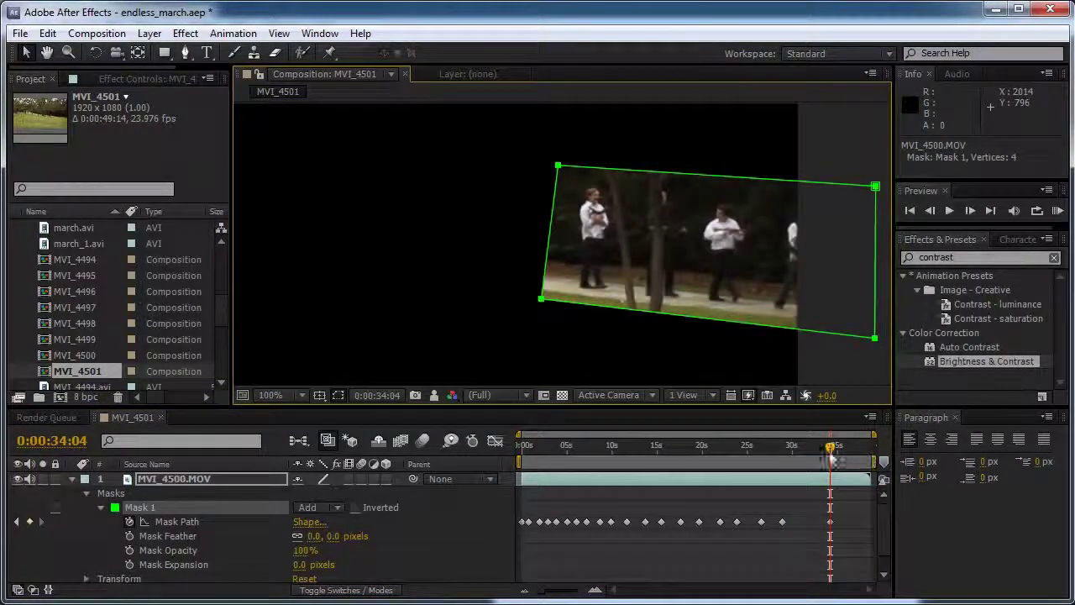
Keyframe the mask at 0:00:37:04 and 0:00:38:17, following the last marcher out past the frame's right edge
left_click_drag(829, 457, 856, 458)
left_click_drag(546, 304, 766, 324)
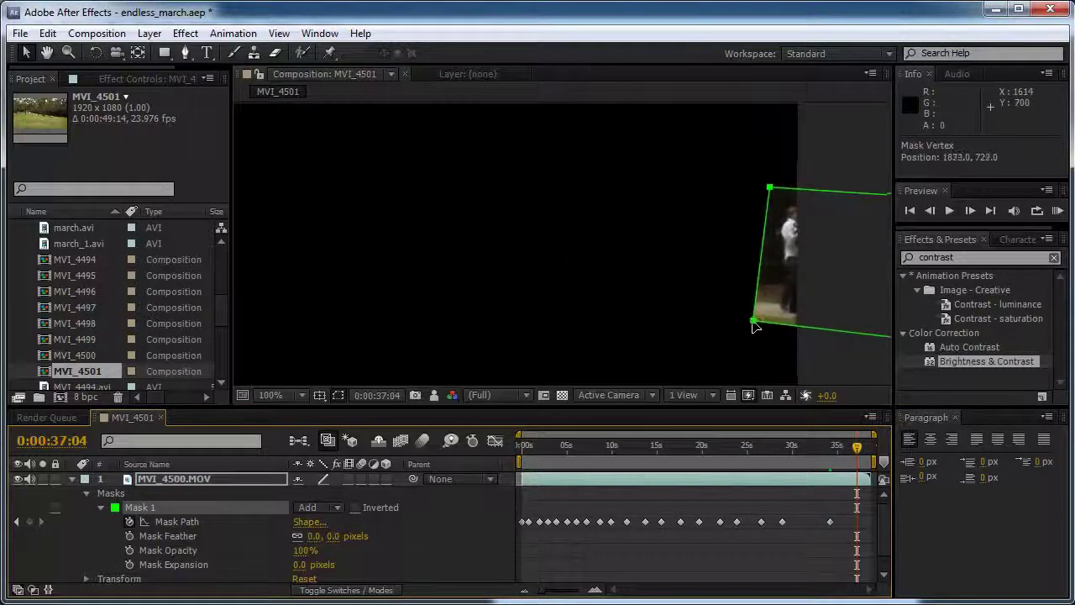
left_click_drag(857, 447, 884, 454)
left_click_drag(752, 320, 804, 325)
At the 0:00:34:04 keyframe, pull the mask's two right corners farther beyond the frame's edge
left_click(860, 449)
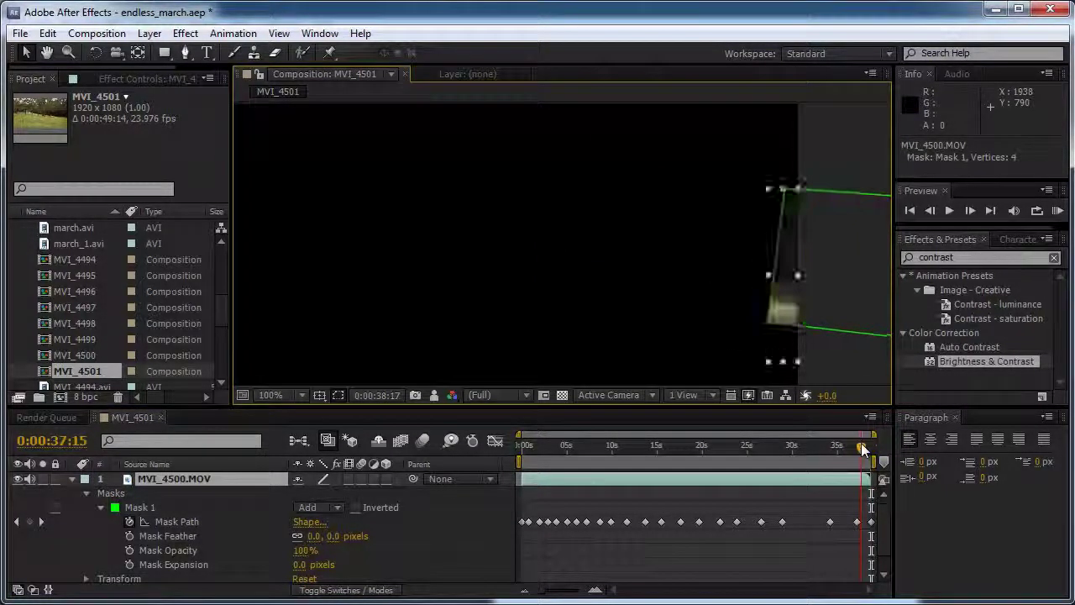
left_click_drag(863, 447, 810, 448)
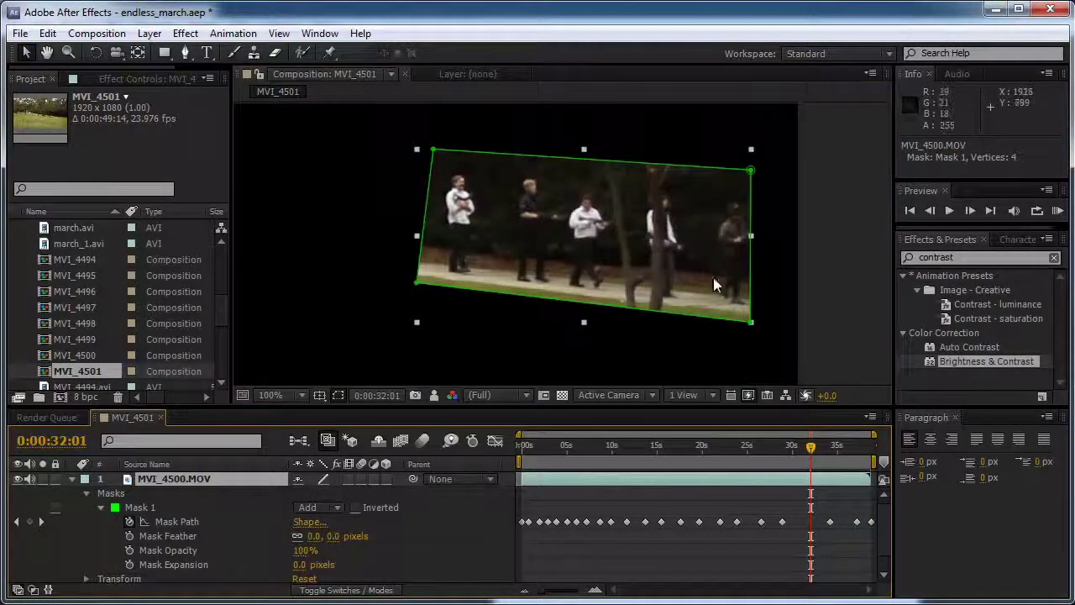
key("k")
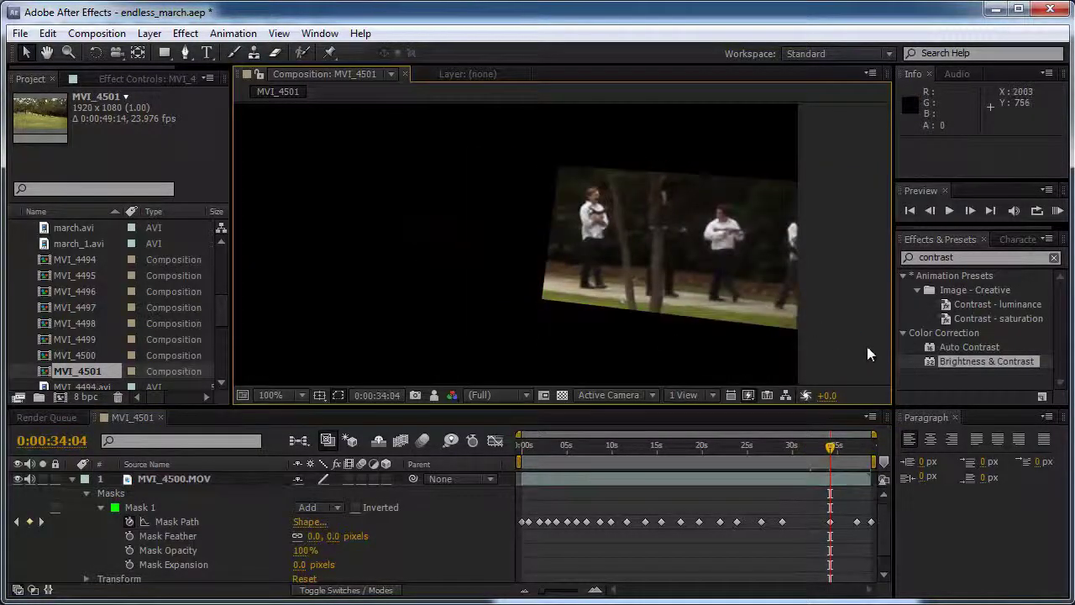
left_click(763, 283)
left_click_drag(762, 283, 643, 257)
left_click_drag(722, 320, 758, 328)
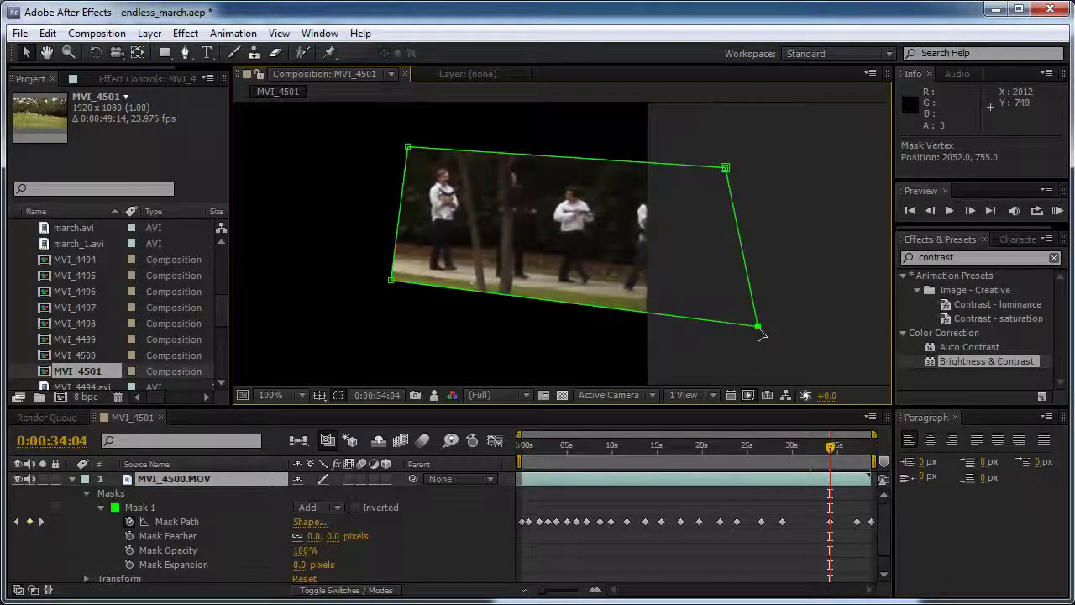
left_click_drag(726, 167, 772, 170)
Check the mask back from 0:00:28:21, and at the 0:00:23:21 keyframe move its right corners farther ahead of the leader
key("j")
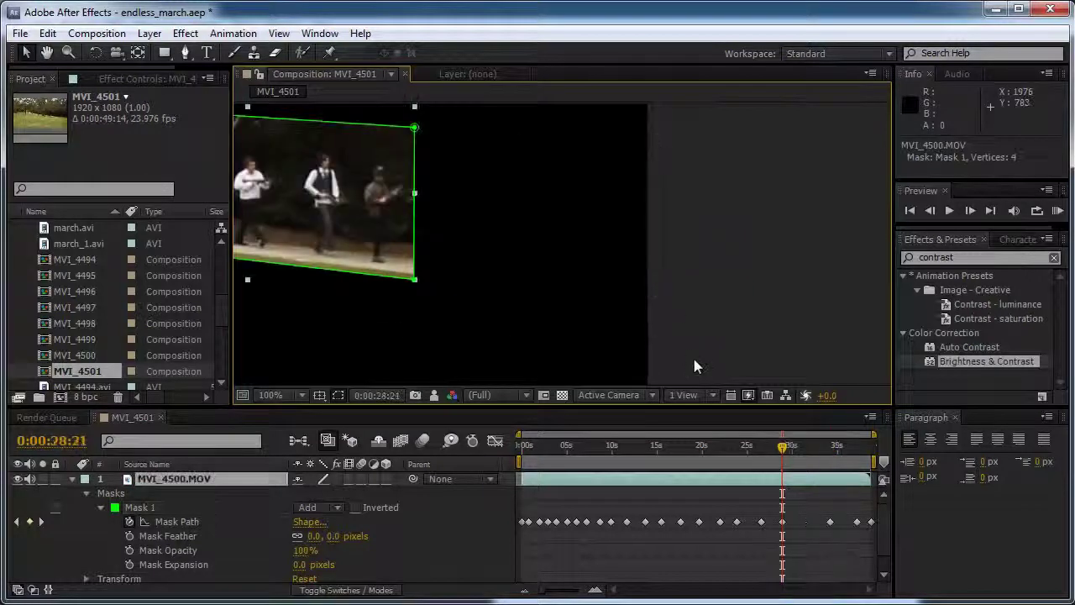
left_click(703, 361)
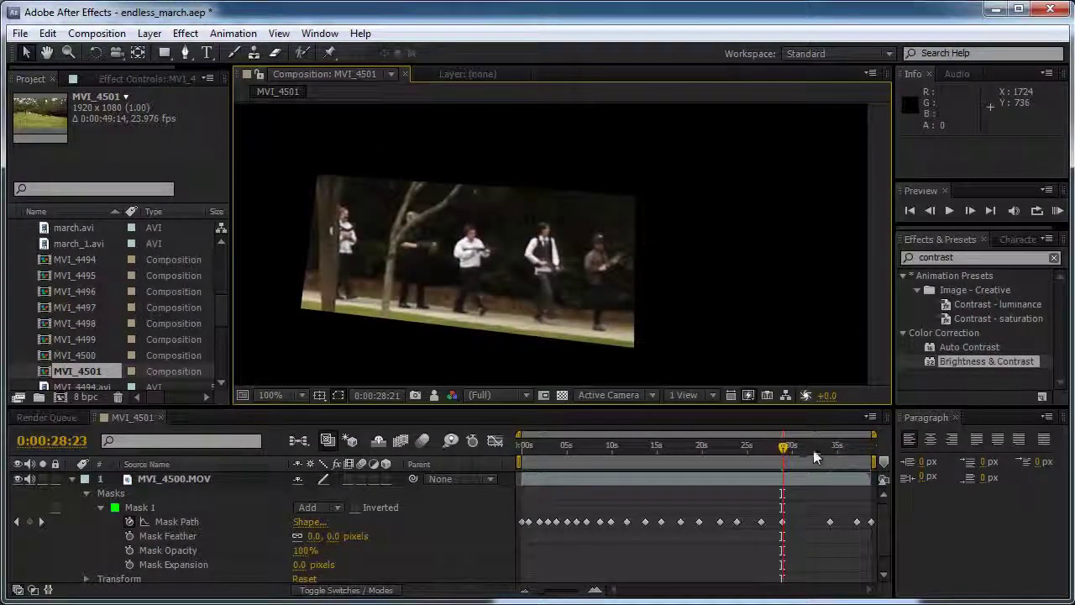
left_click(811, 453)
left_click_drag(812, 458, 773, 458)
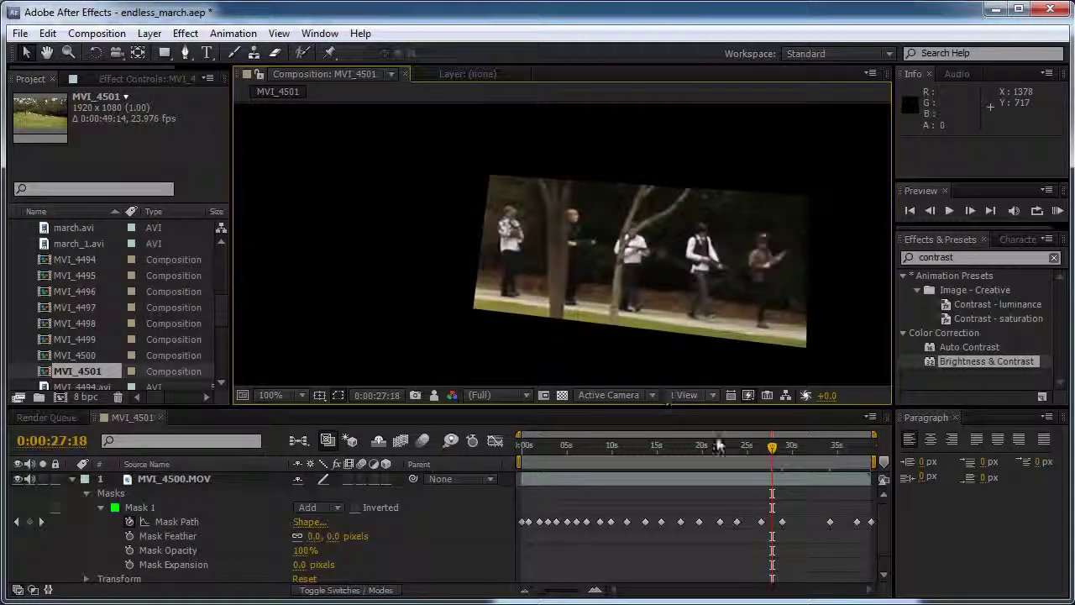
left_click(744, 446)
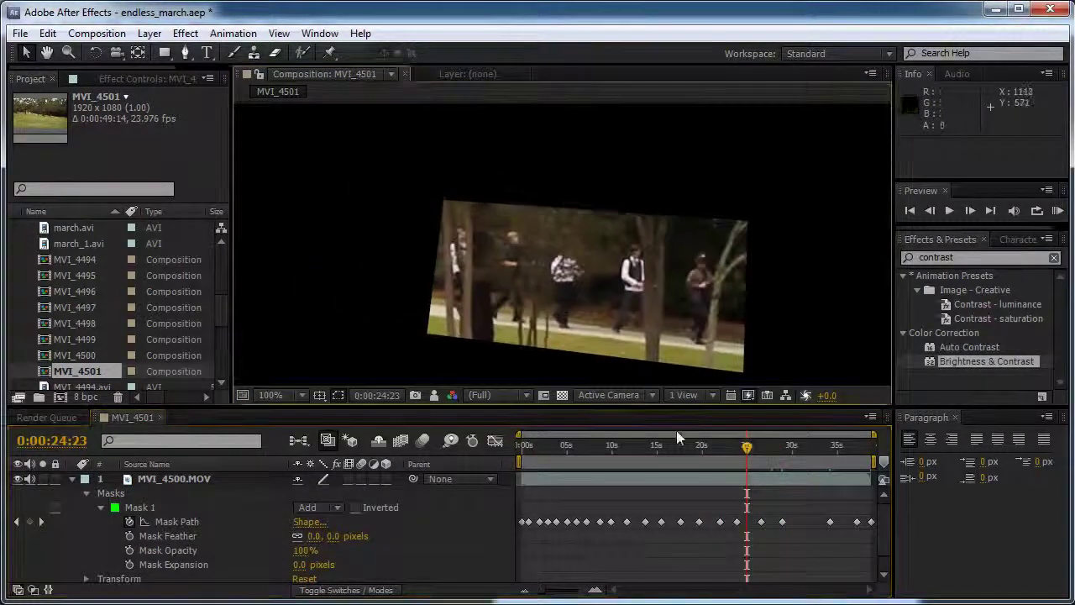
left_click_drag(727, 458, 731, 459)
key("k")
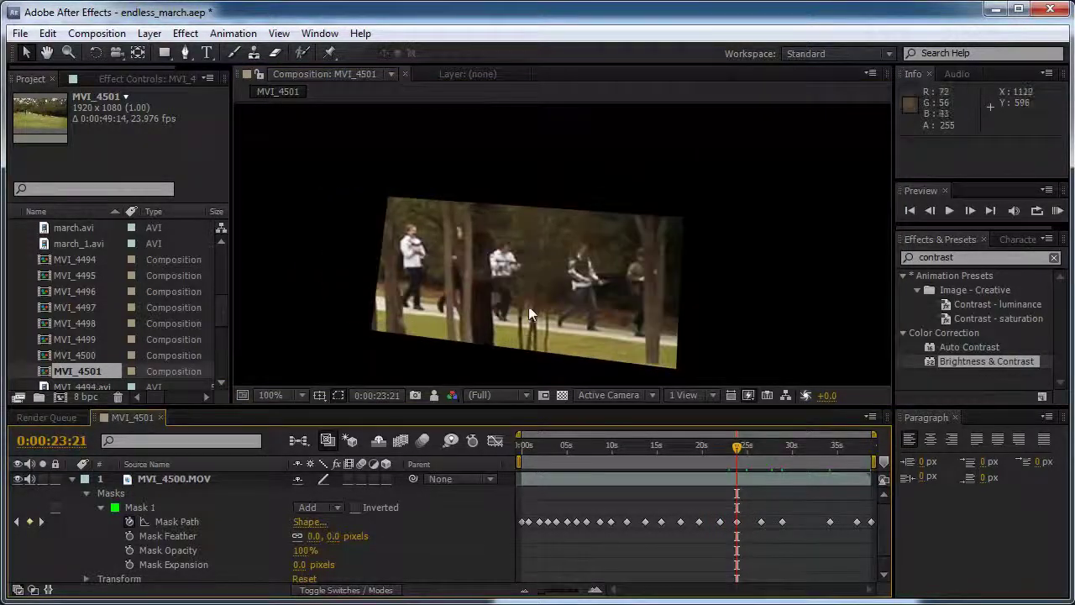
left_click(533, 306)
left_click_drag(683, 221, 700, 126)
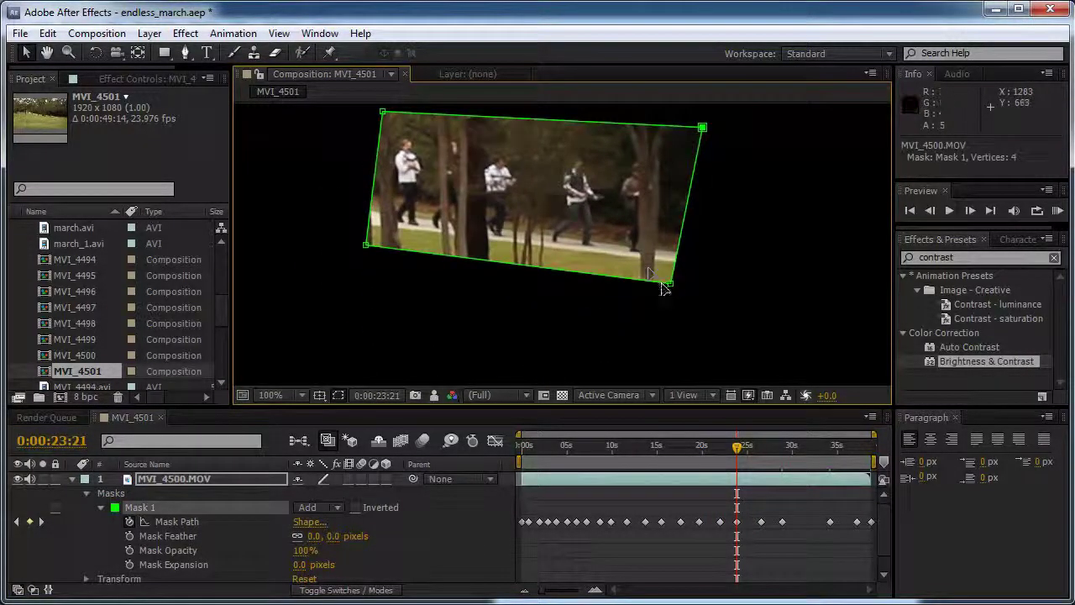
left_click_drag(672, 283, 709, 289)
key("ctrl+t")
At the 0:00:21:23 keyframe, extend the mask's two right corners past the tree trunks ahead of the leader
key("j")
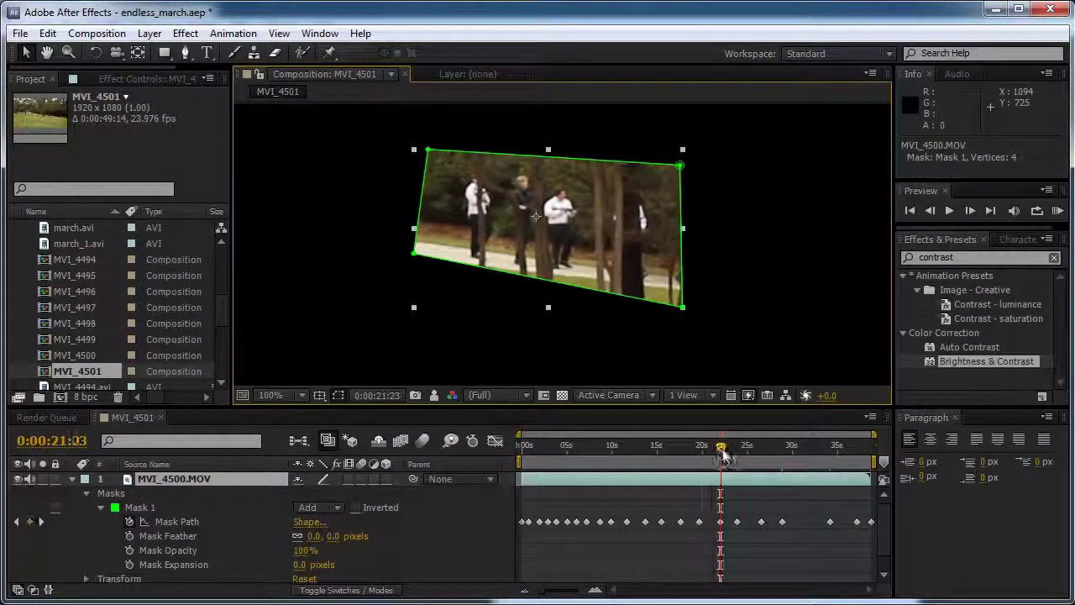
left_click_drag(723, 454, 720, 454)
key("k")
key("j")
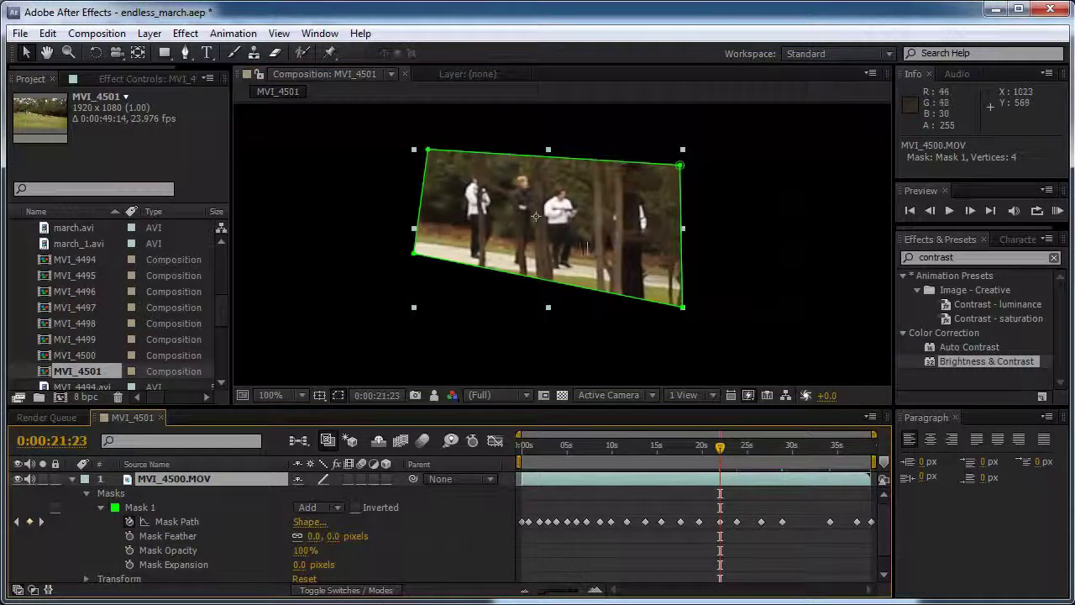
left_click(718, 166)
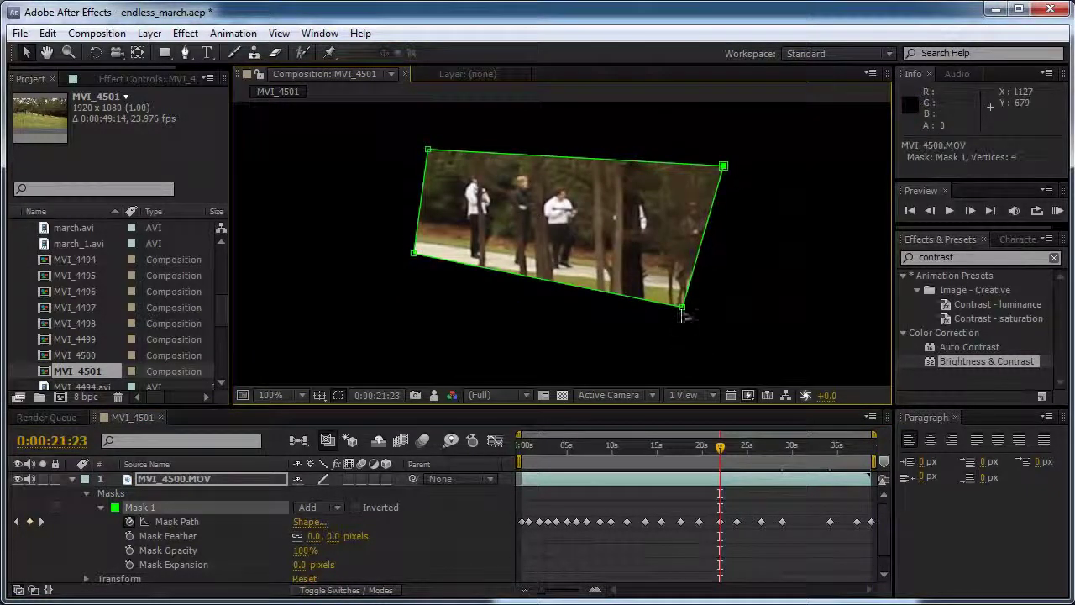
left_click_drag(682, 306, 742, 327)
At the 0:00:19:16 keyframe, widen the mask's right side ahead of the leader, and check the earlier keyframes
key("j")
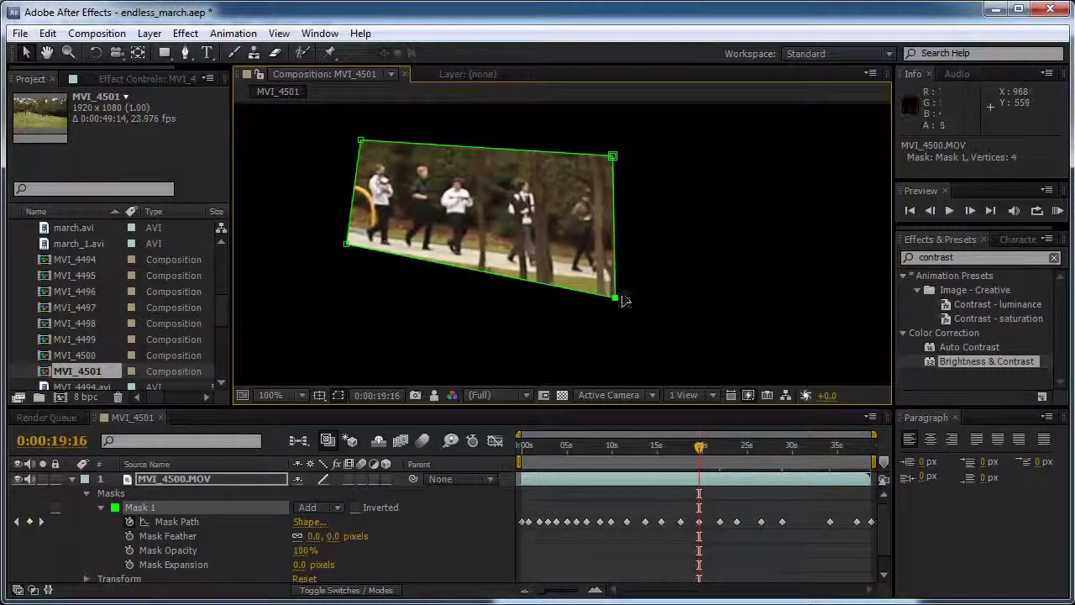
key("j")
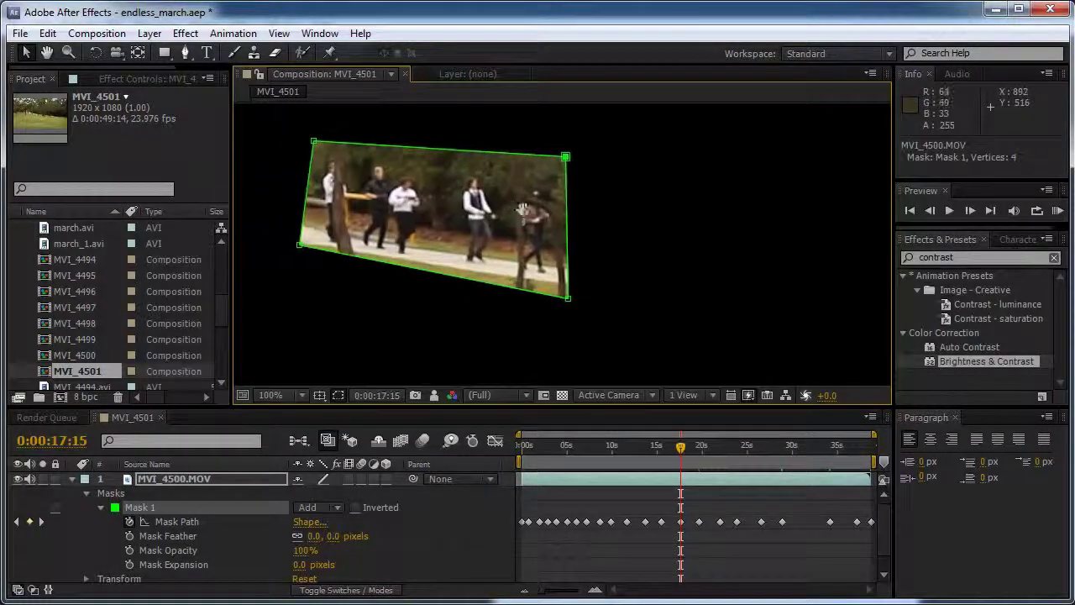
left_click(686, 451)
left_click_drag(686, 450, 657, 455)
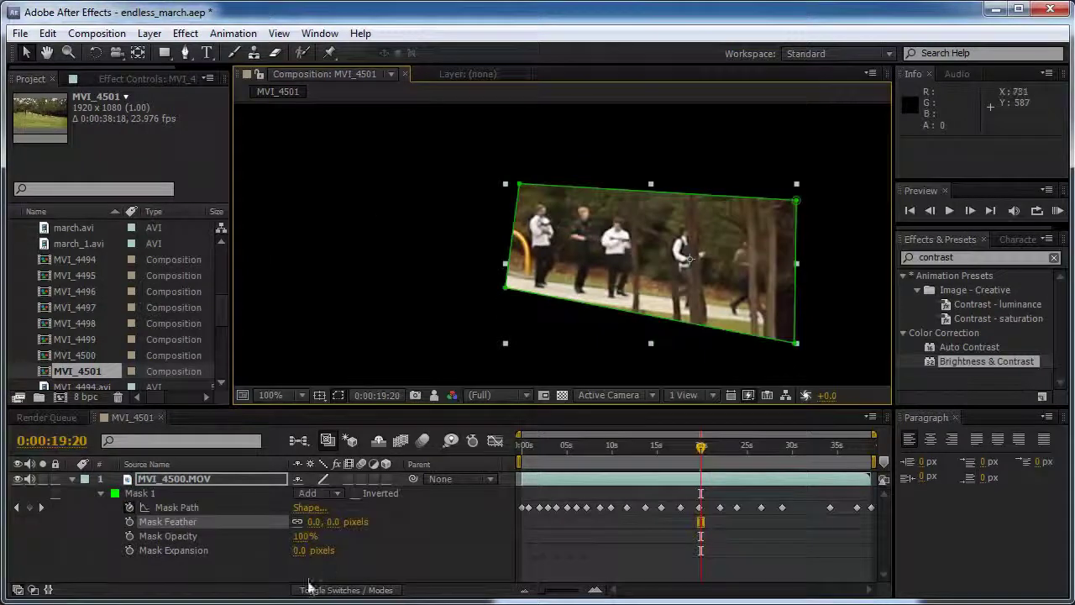
Set the Mask Feather of Mask 1 to 20 pixels
left_click(313, 523)
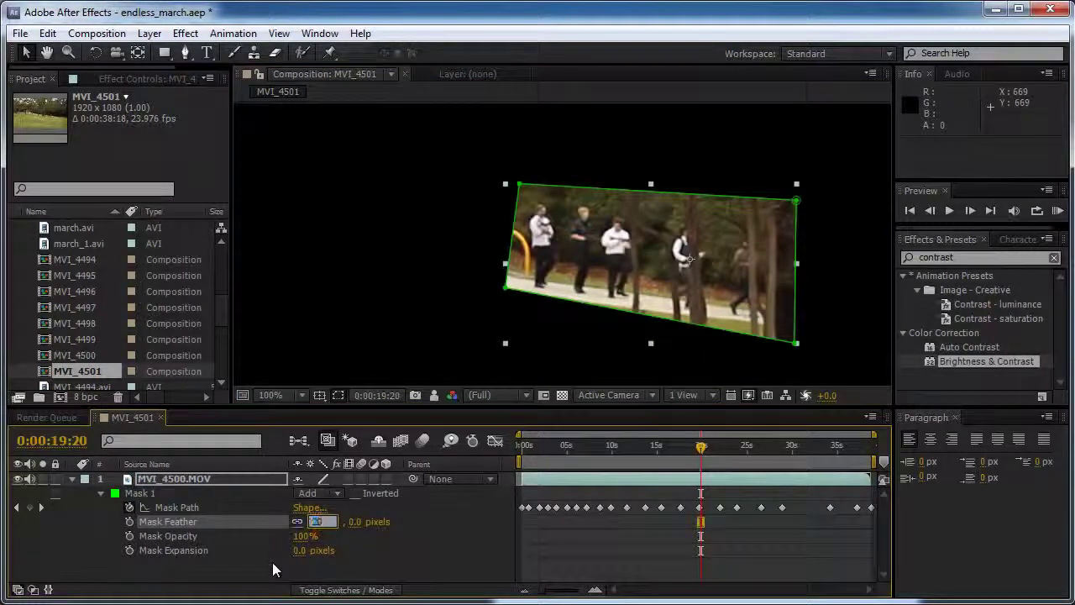
type("20")
key("Return")
key("comma")
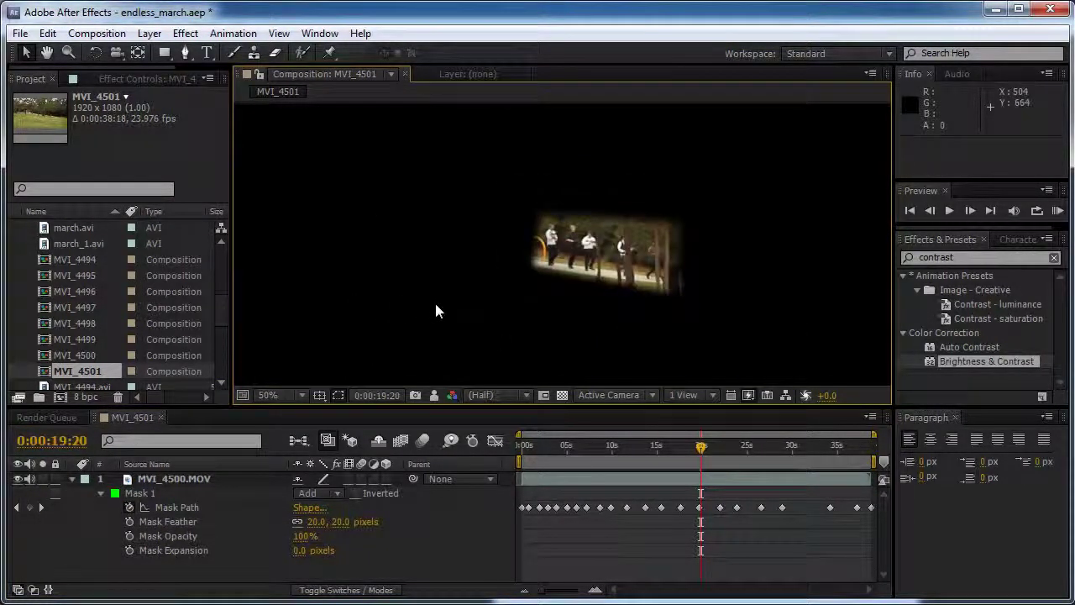
Go back to 0:00:00:00 and examine the feathered mask at the start of the composition
left_click(537, 443)
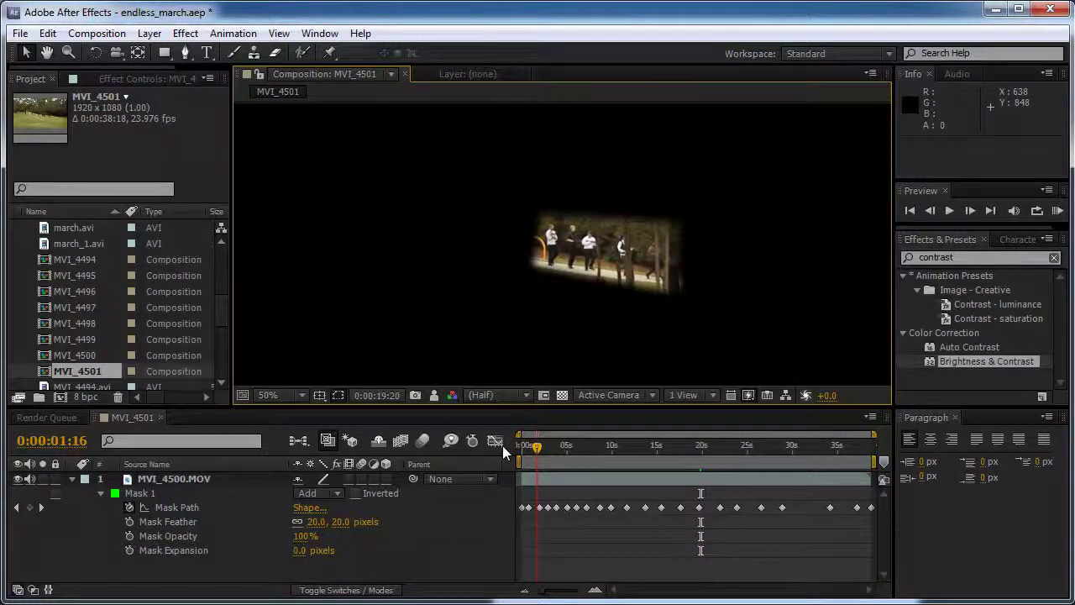
key("period")
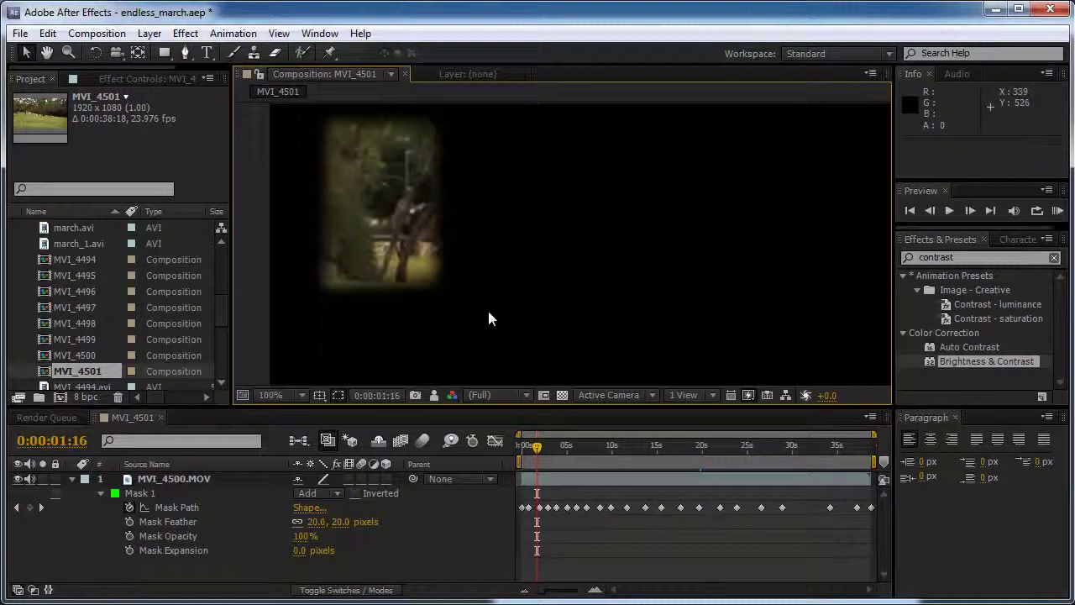
left_click_drag(542, 451, 513, 452)
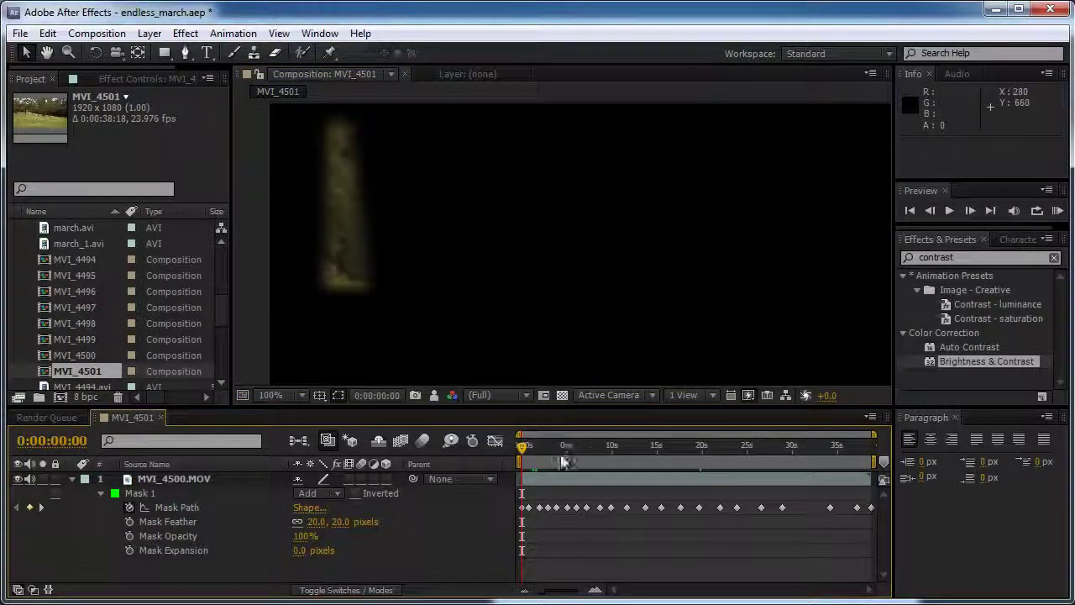
Duplicate the masked MVI_4500.MOV layer and shift the copy to start at 0:00:07:02
left_click_drag(524, 447, 586, 449)
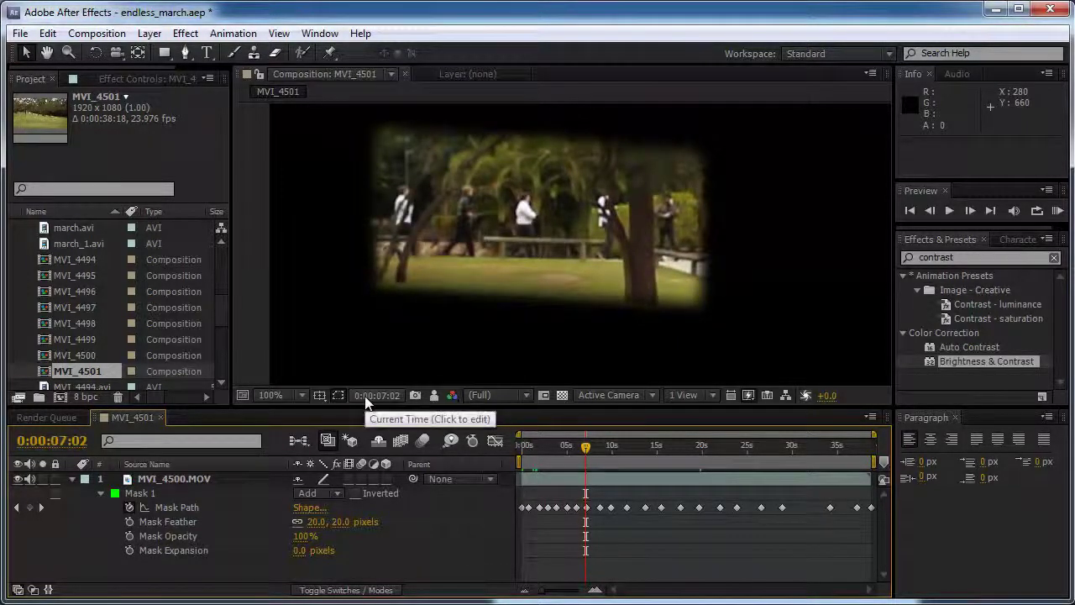
left_click(231, 478)
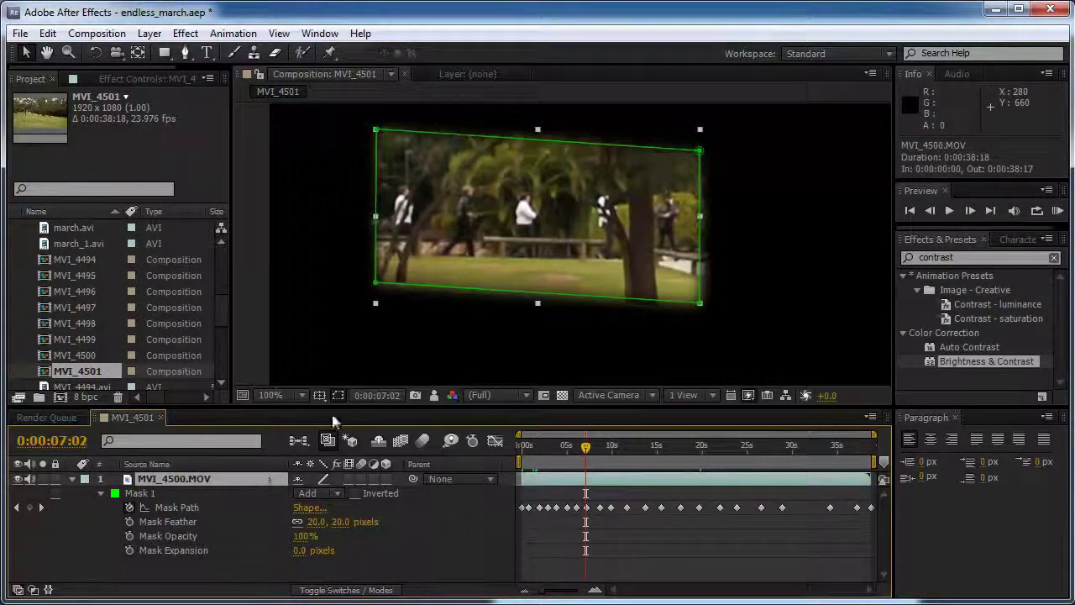
left_click(72, 477)
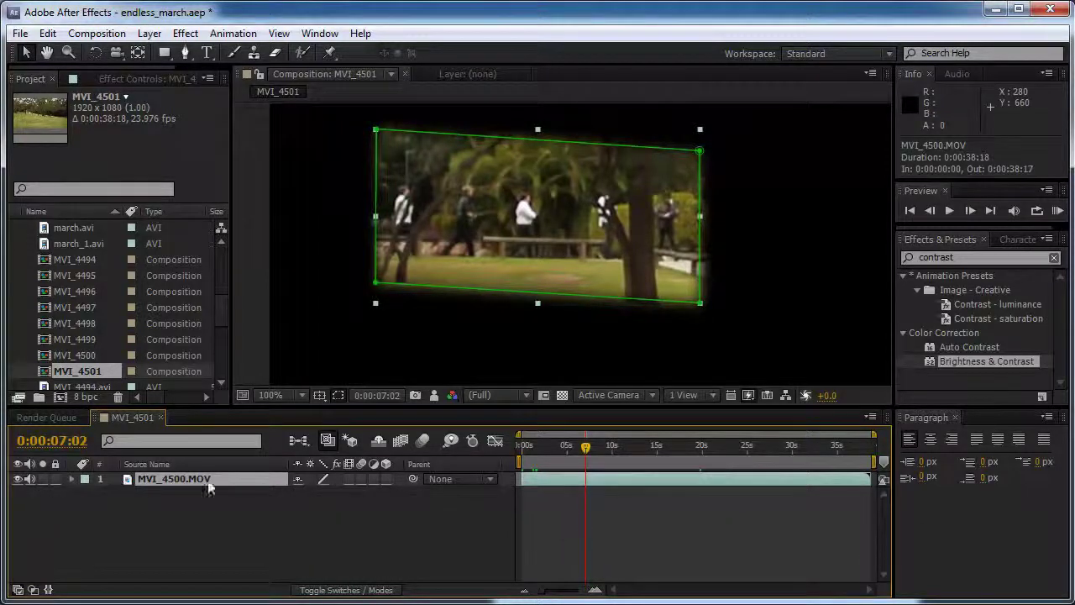
key("ctrl+d")
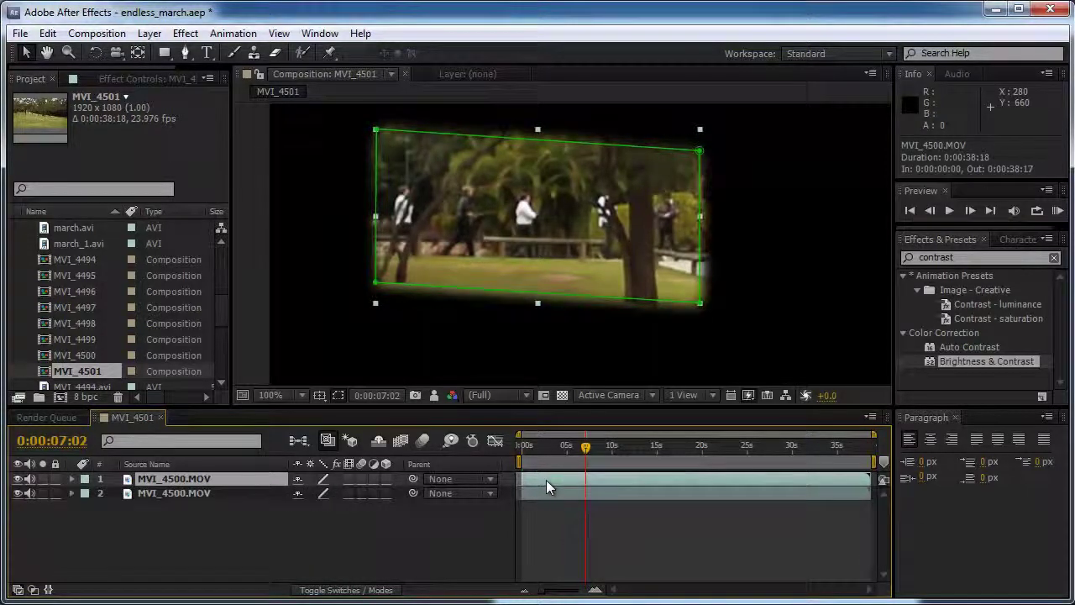
key("alt+[")
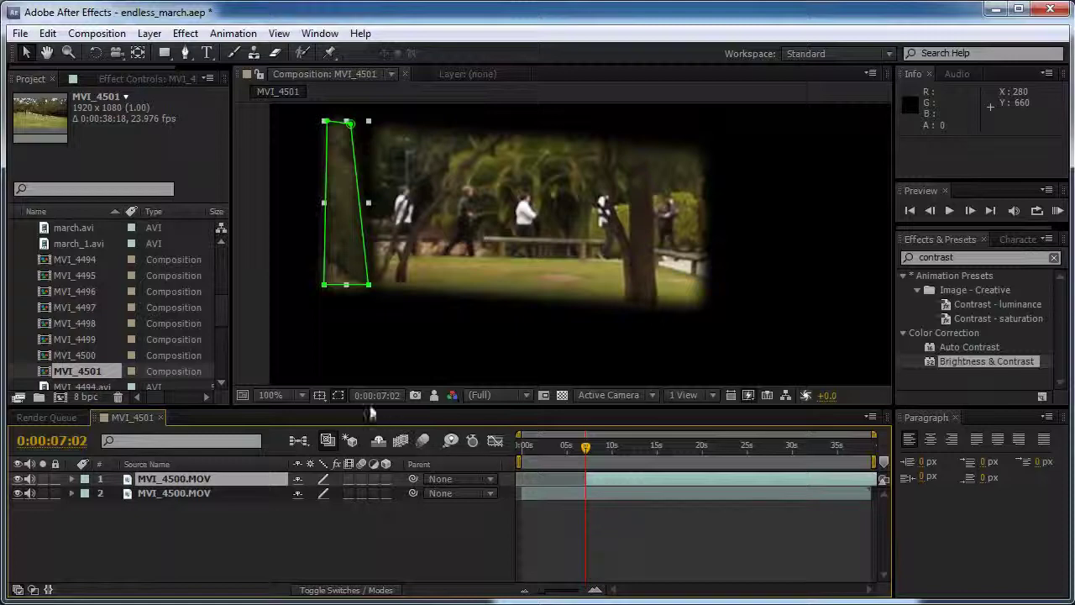
Duplicate the top MVI_4500.MOV layer again and shift this copy to start at 0:00:14:04
key("ctrl+d")
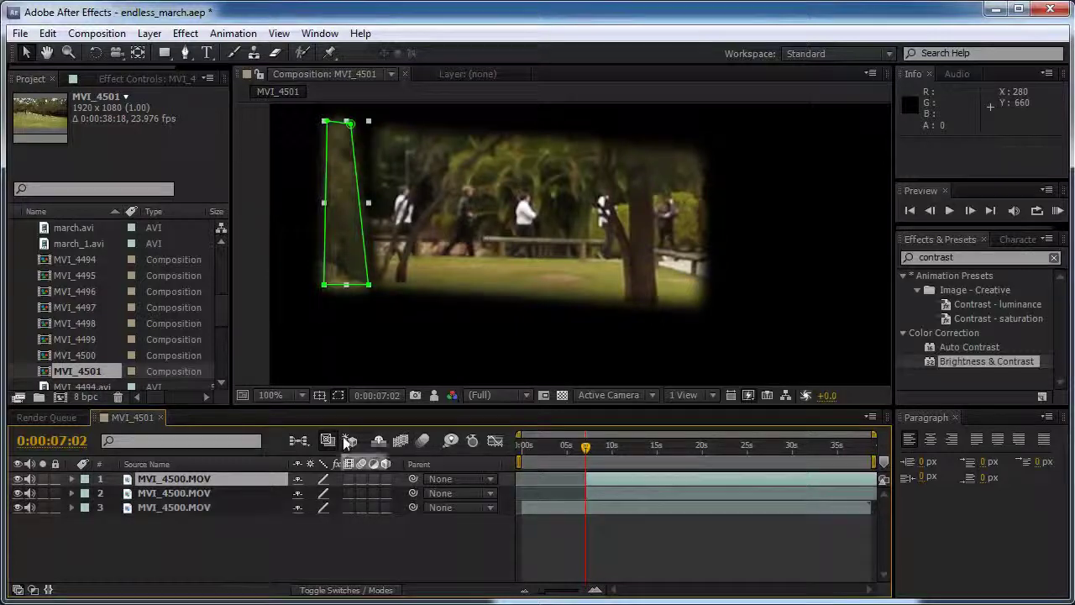
left_click(376, 396)
left_click(466, 299)
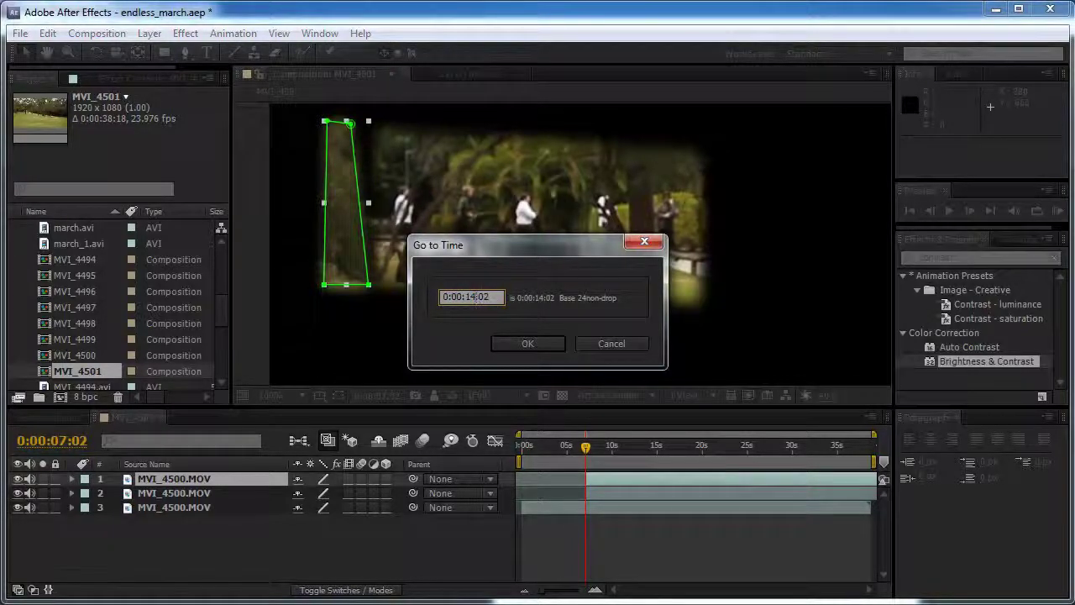
left_click(527, 344)
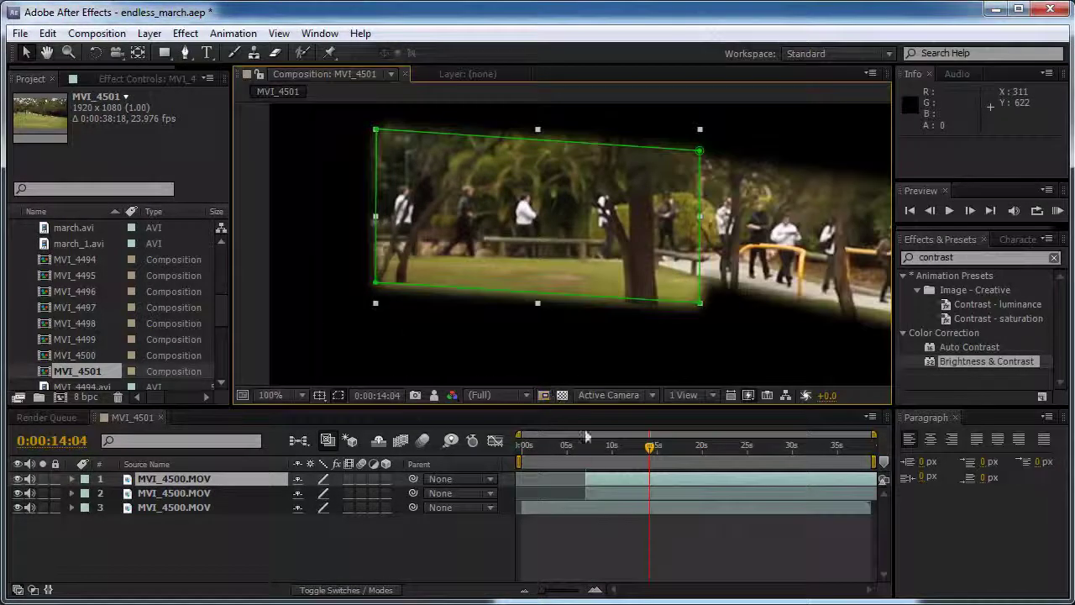
key("bracketleft")
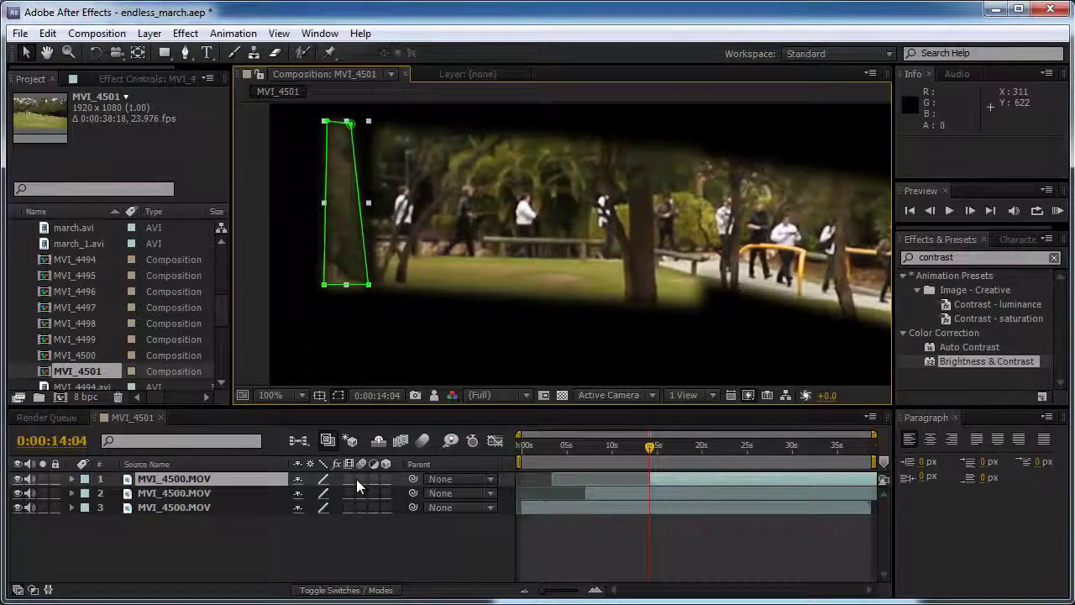
Add a fourth copy of the MVI_4500.MOV layer and shift it to start at 0:00:21:06
key("ctrl+d")
key("alt+shift+j")
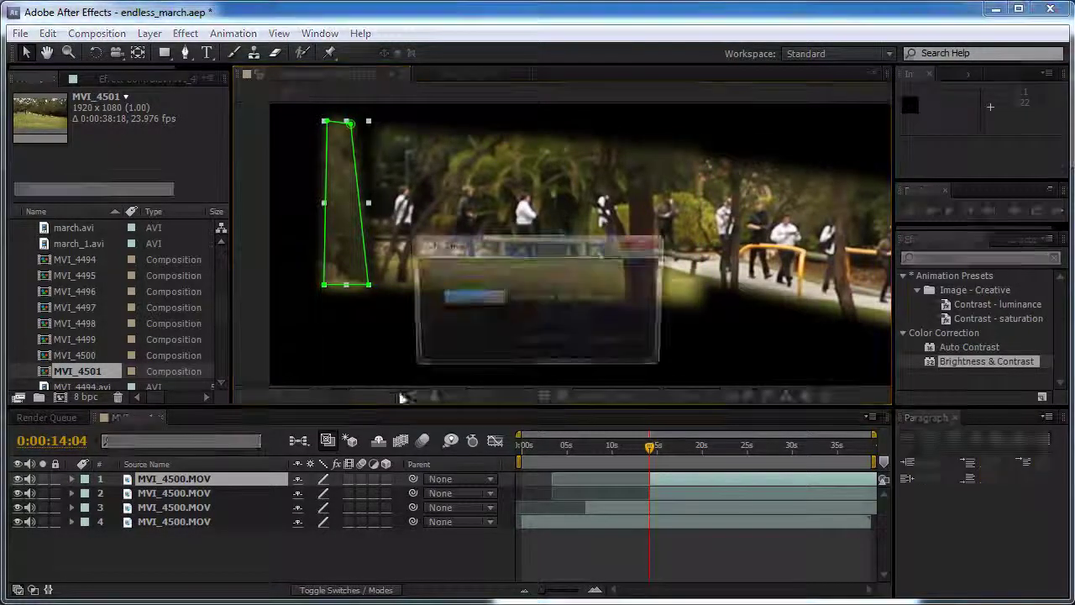
left_click(476, 295)
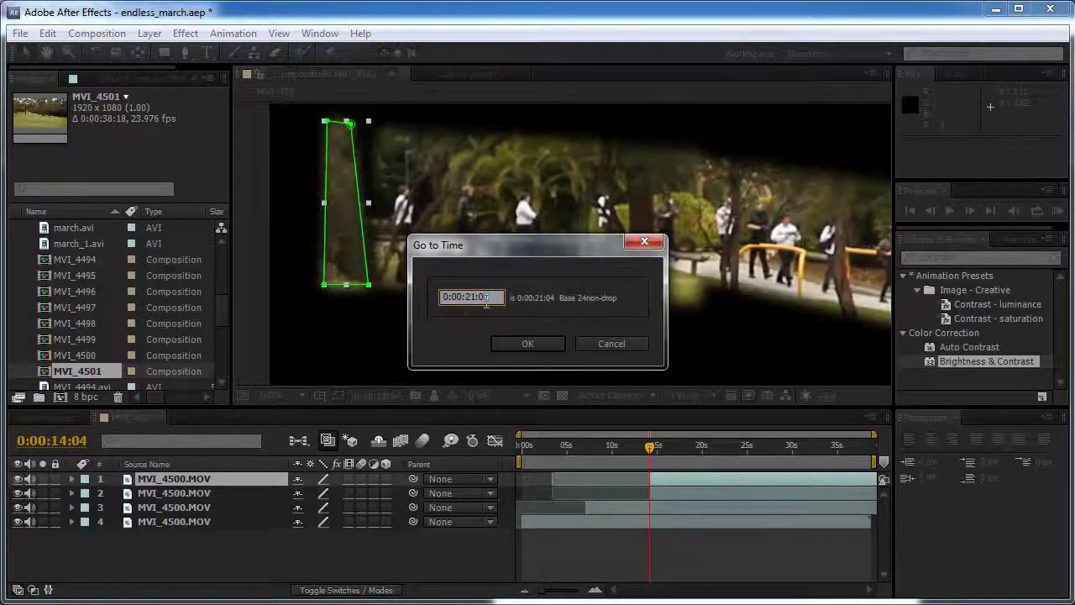
type("6")
left_click(527, 343)
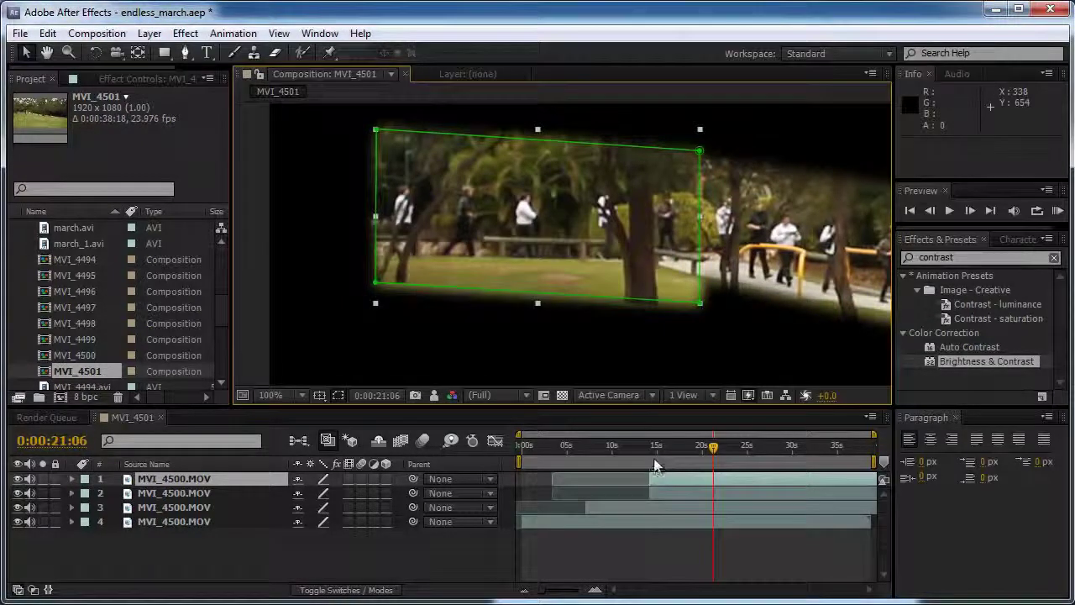
key("bracketleft")
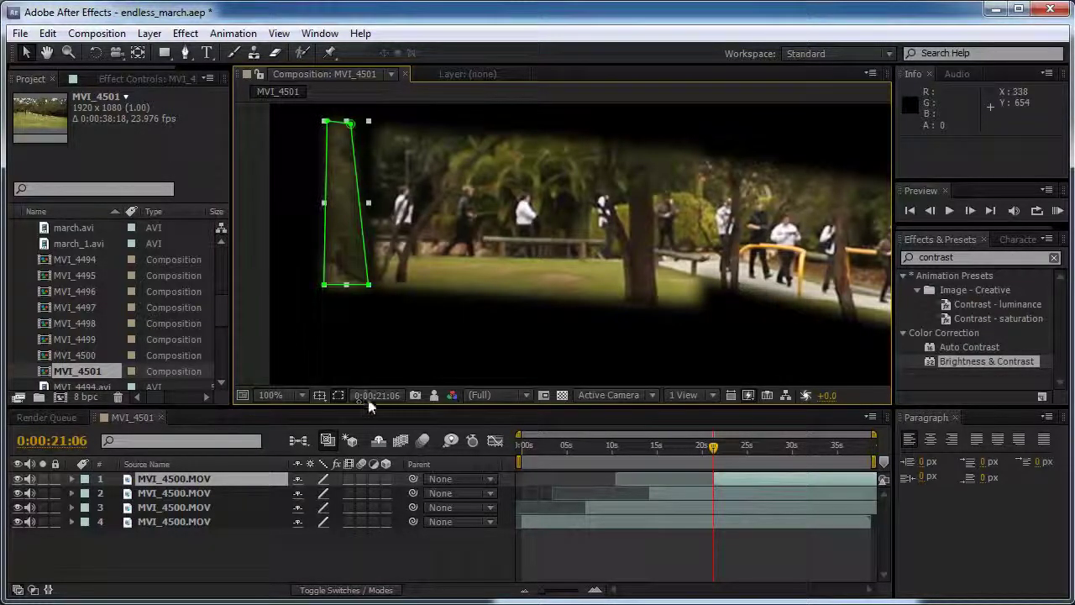
Add a fifth copy of the MVI_4500.MOV layer and shift it to start at 0:00:28:08
key("ctrl+d")
key("ctrl+shift+c")
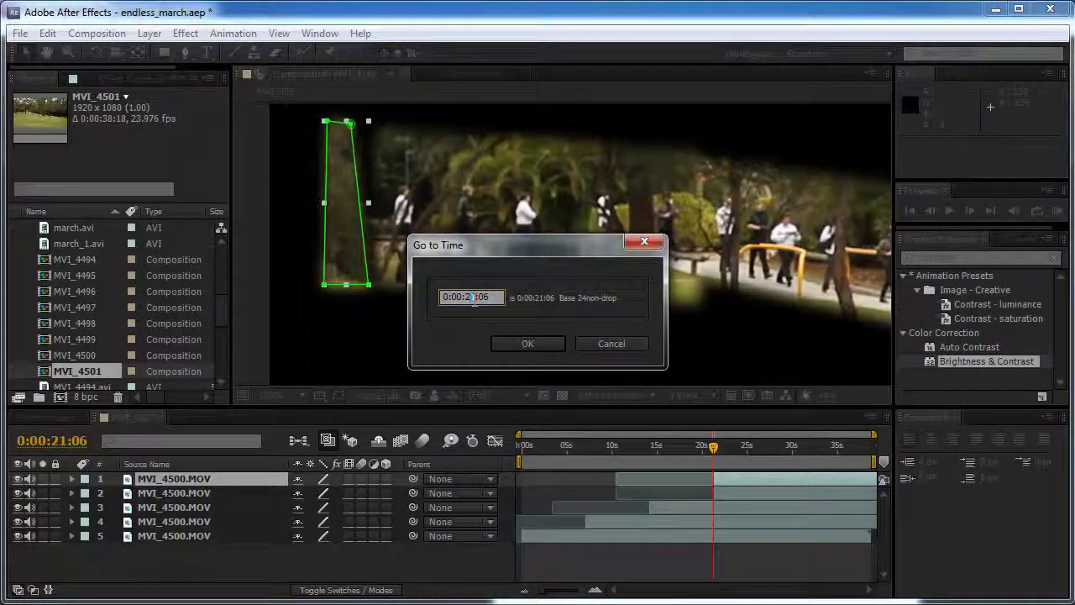
type("8:08")
left_click(519, 347)
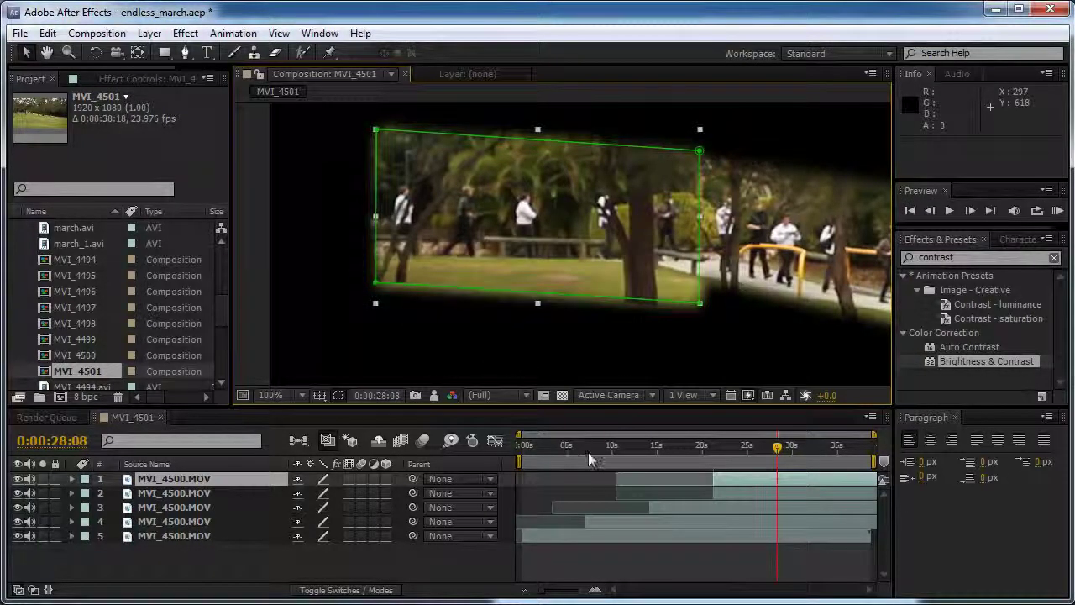
key("bracketleft")
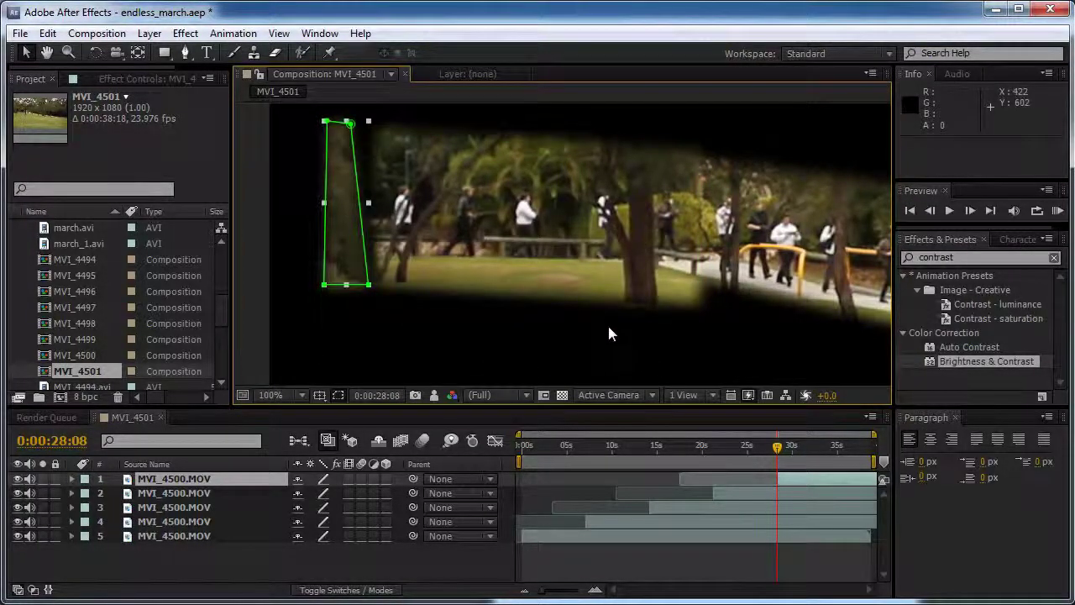
Go to 0:00:31:03 and examine the combined line of offset marchers along the path across the whole frame
scroll(585, 265, "down", 2)
left_click_drag(584, 264, 446, 323)
left_click(446, 322)
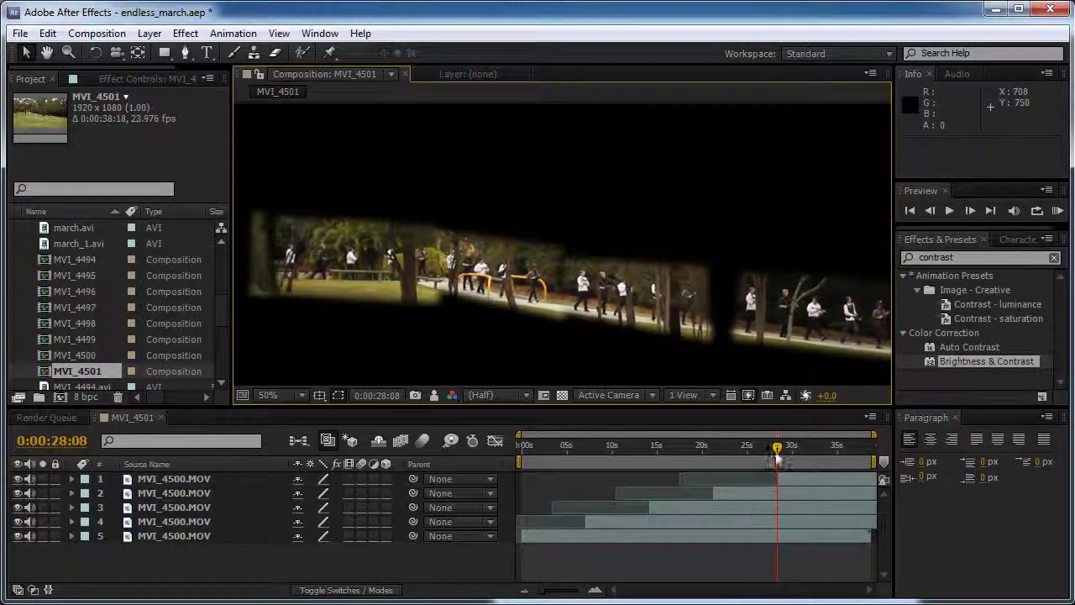
left_click_drag(777, 458, 802, 453)
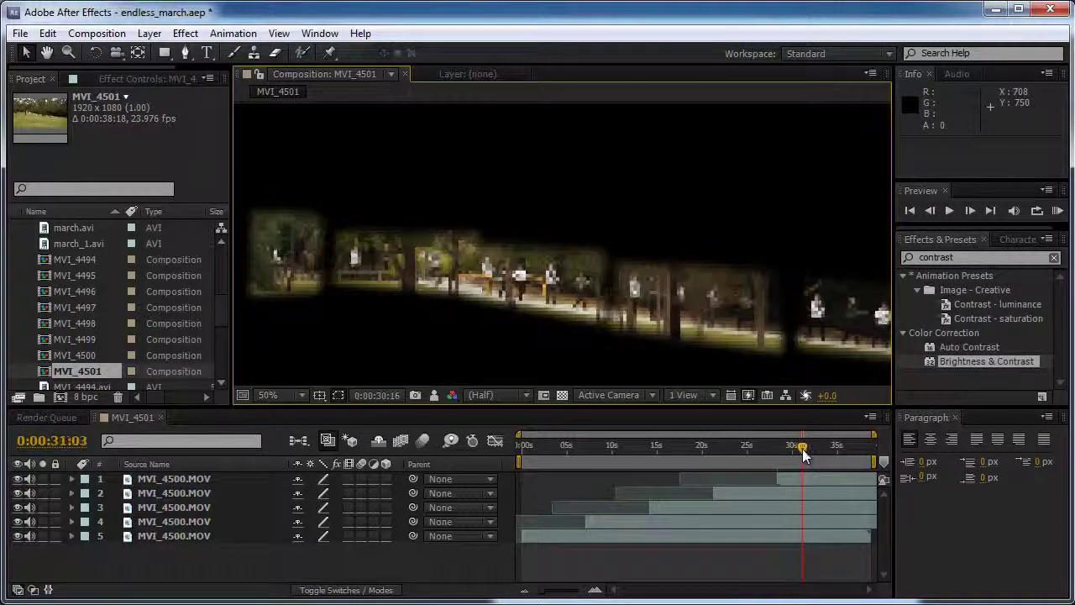
left_click_drag(638, 361, 554, 321)
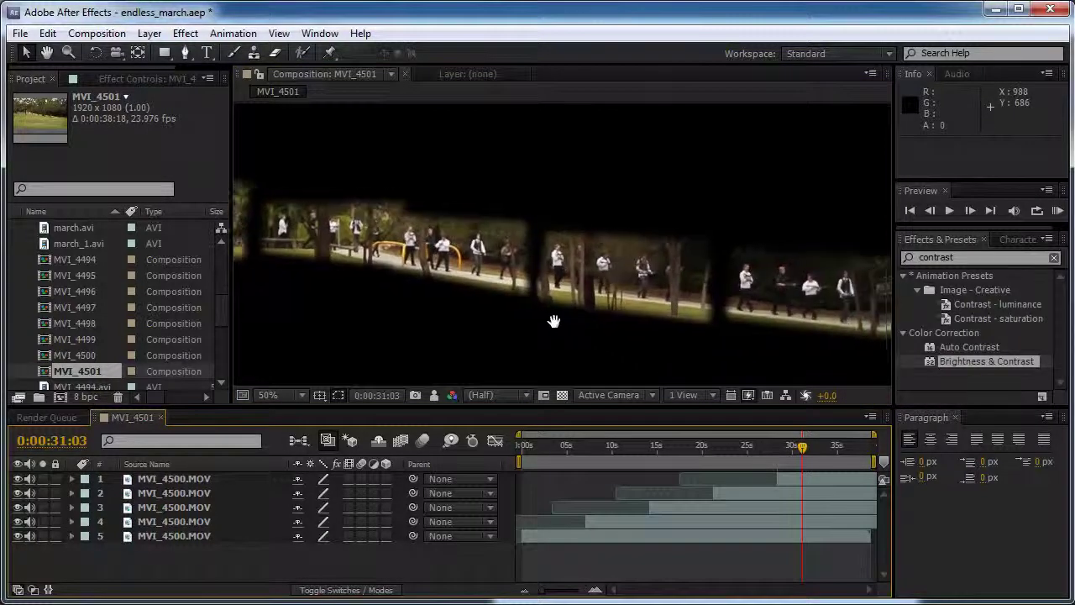
scroll(468, 332, "down", 2)
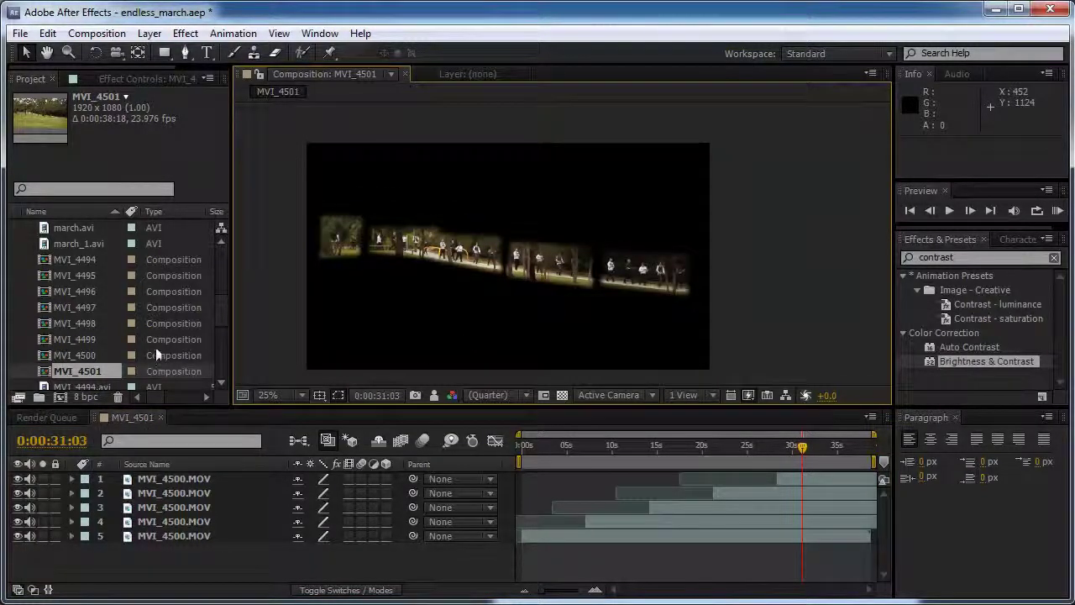
Open the Main Plate composition and solo the Rank5 layer to inspect its marchers near the path
scroll(218, 346, "down", 5)
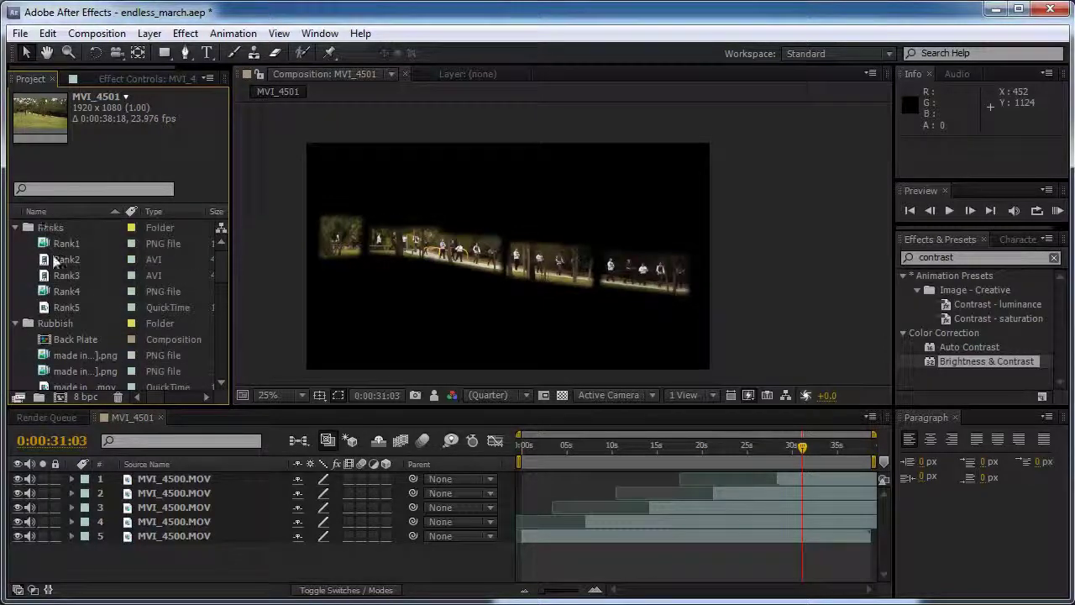
scroll(220, 294, "down", 3)
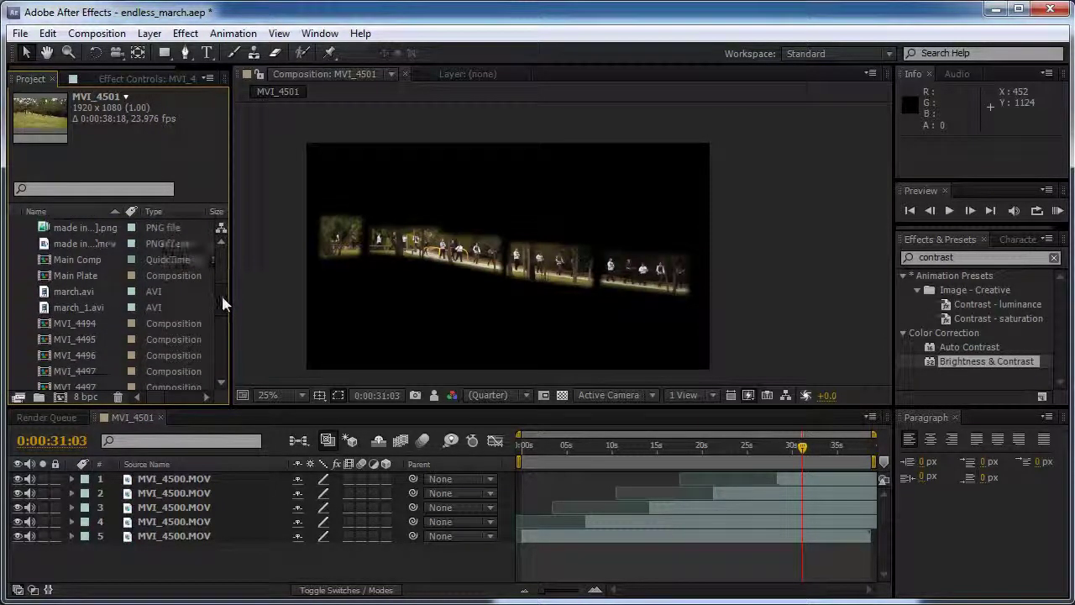
double_click(44, 274)
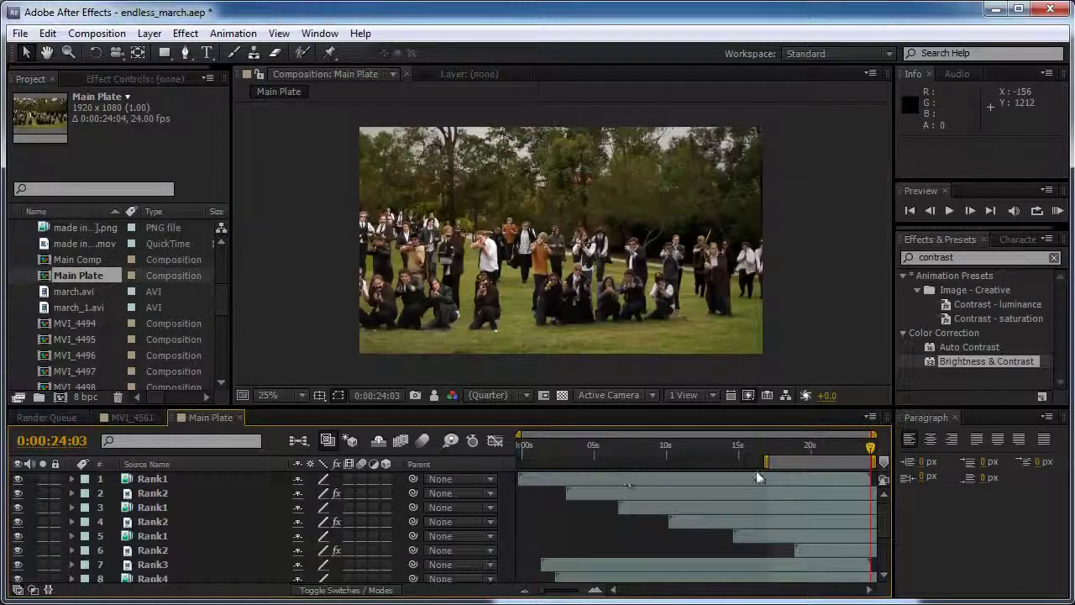
scroll(168, 542, "down", 3)
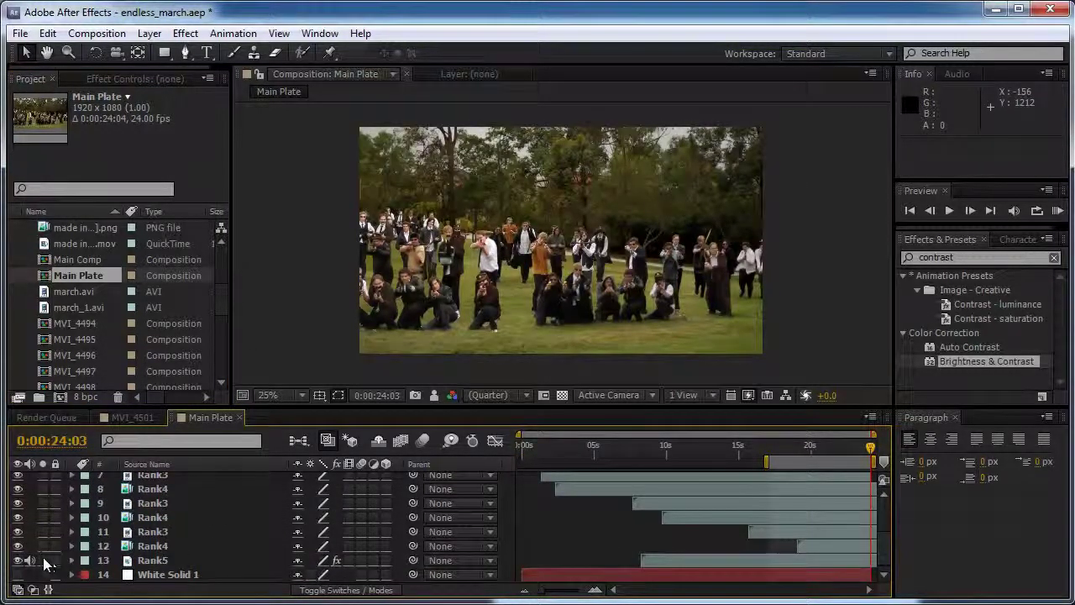
left_click(42, 560)
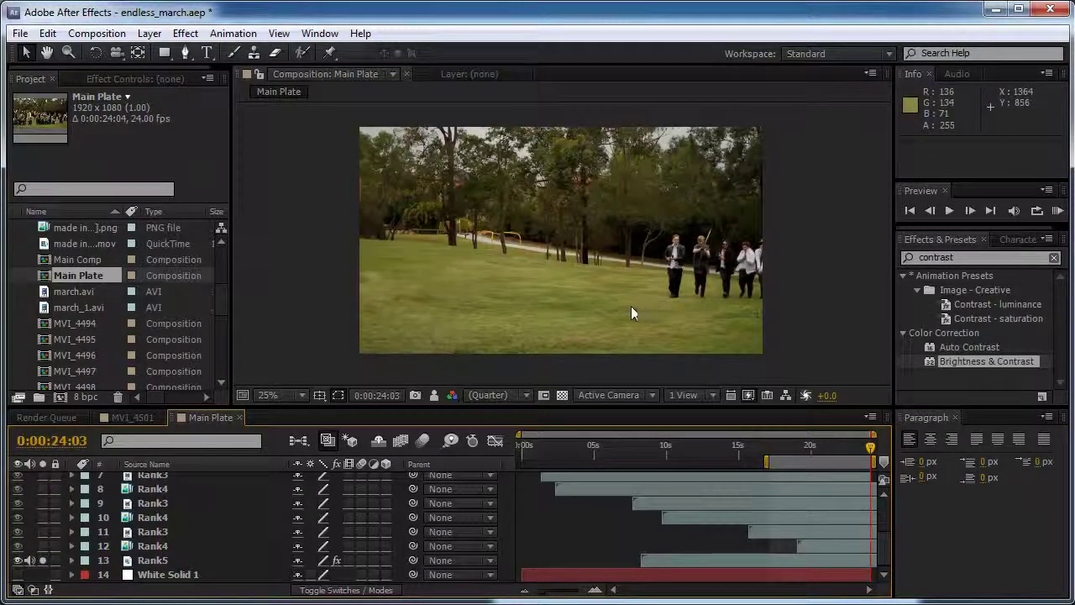
left_click_drag(661, 307, 603, 311)
scroll(674, 305, "up", 2)
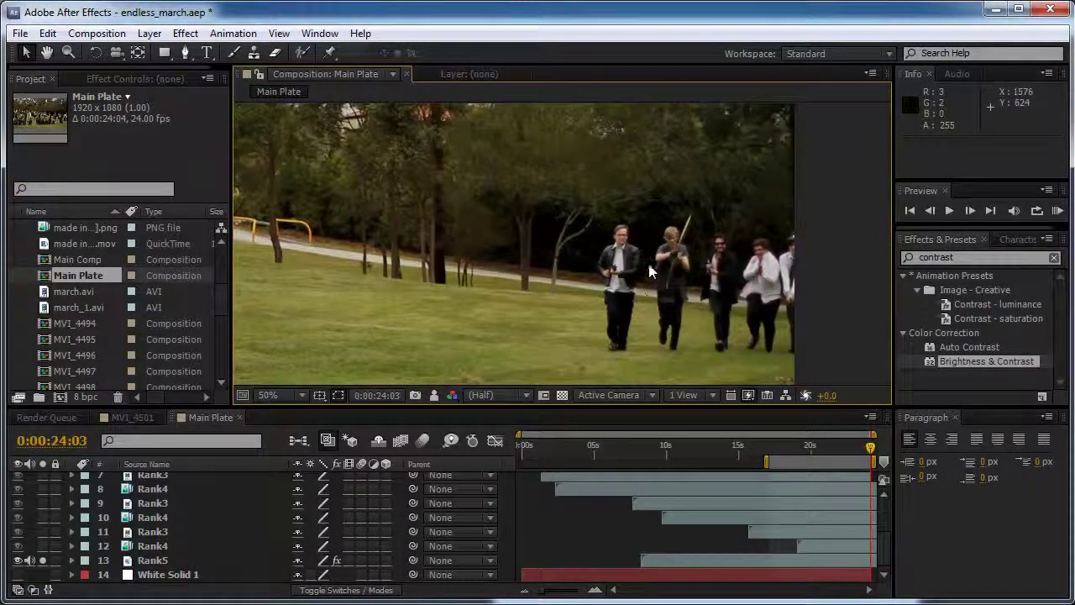
Move MVI_4501 to 0:00:24:19 and compare its line of marchers with the soloed Rank5 in Main Plate
left_click(127, 419)
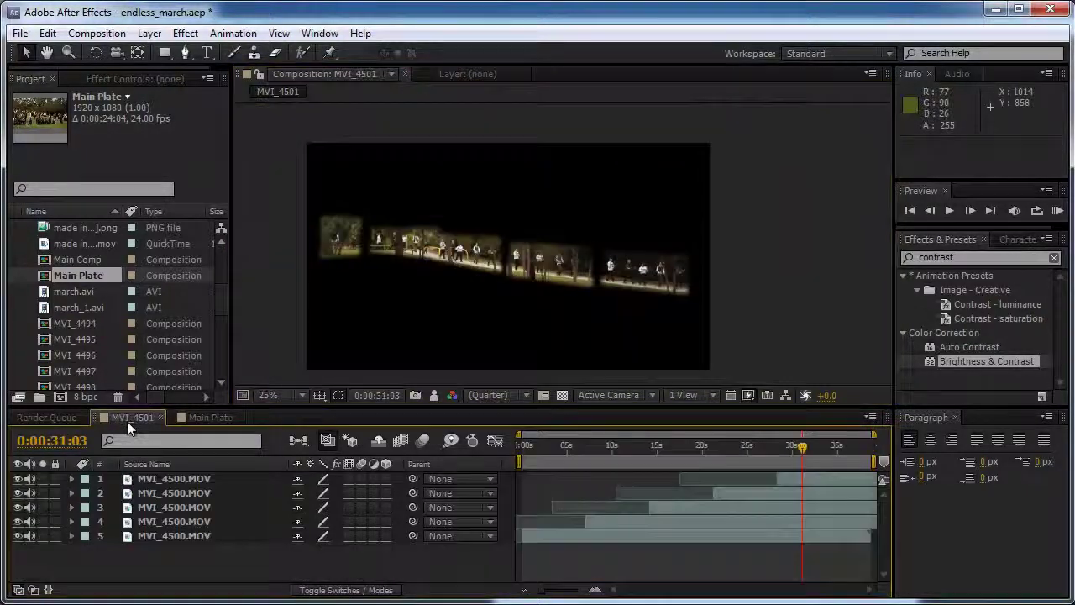
left_click(210, 418)
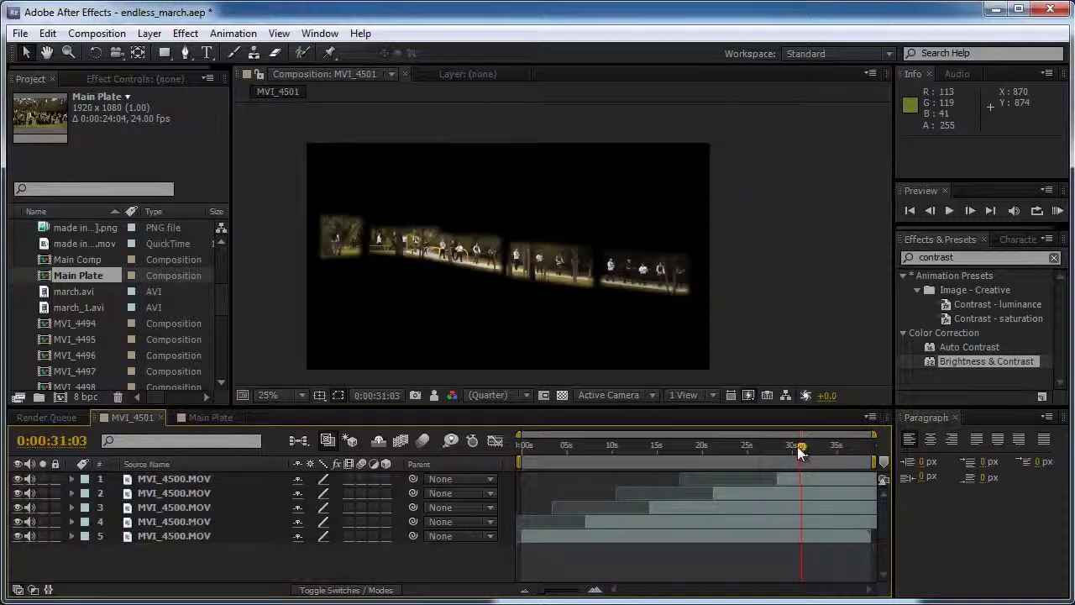
left_click_drag(799, 452, 746, 453)
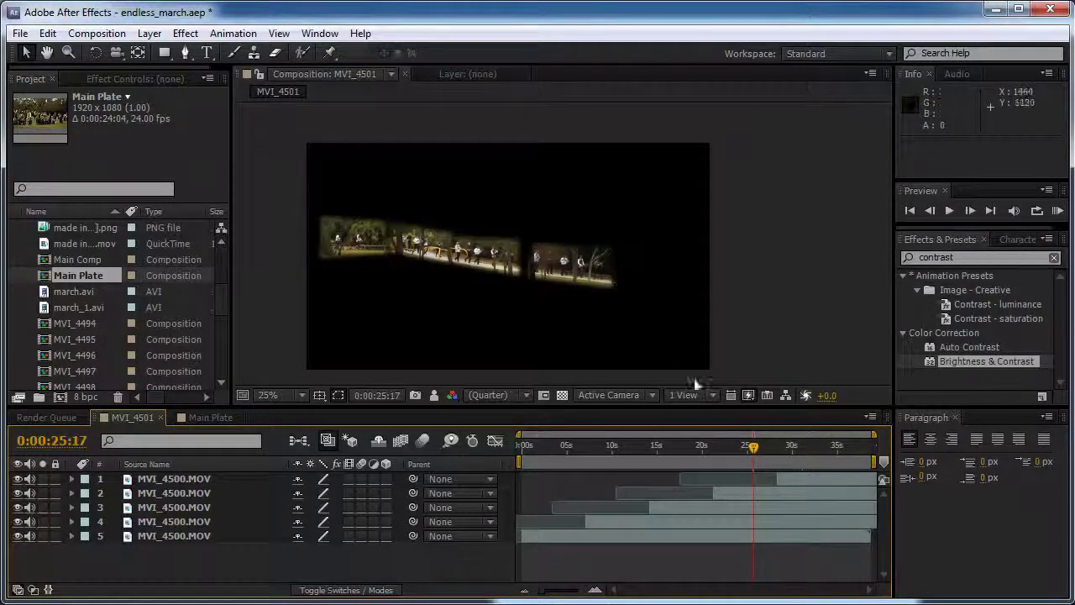
left_click(746, 447)
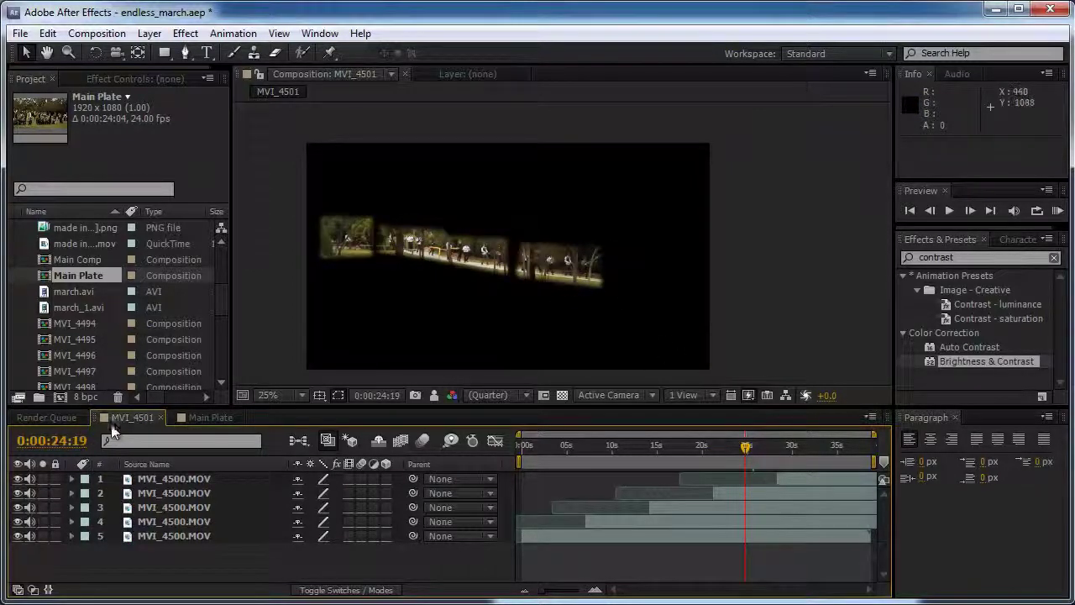
left_click(195, 417)
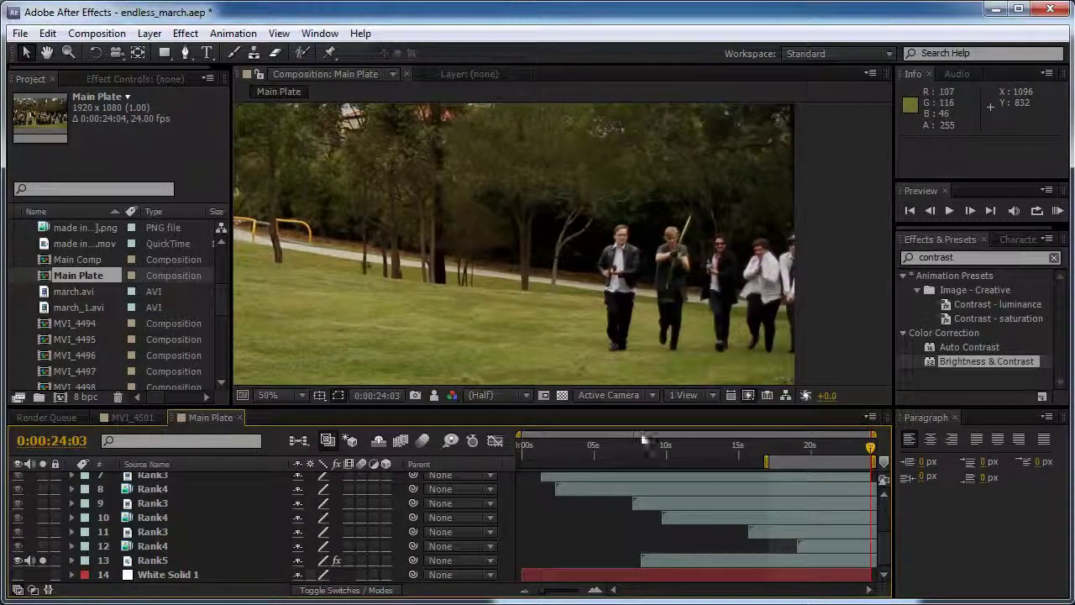
left_click(132, 418)
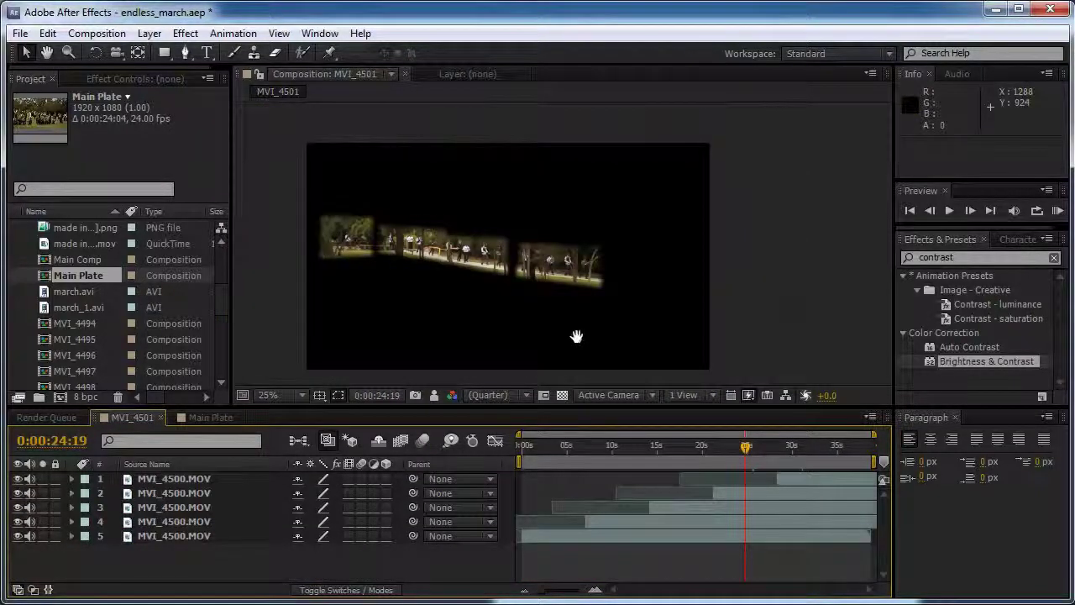
Limit the work area of MVI_4501 to the single frame at 0:00:24:19
scroll(600, 338, "up", 2)
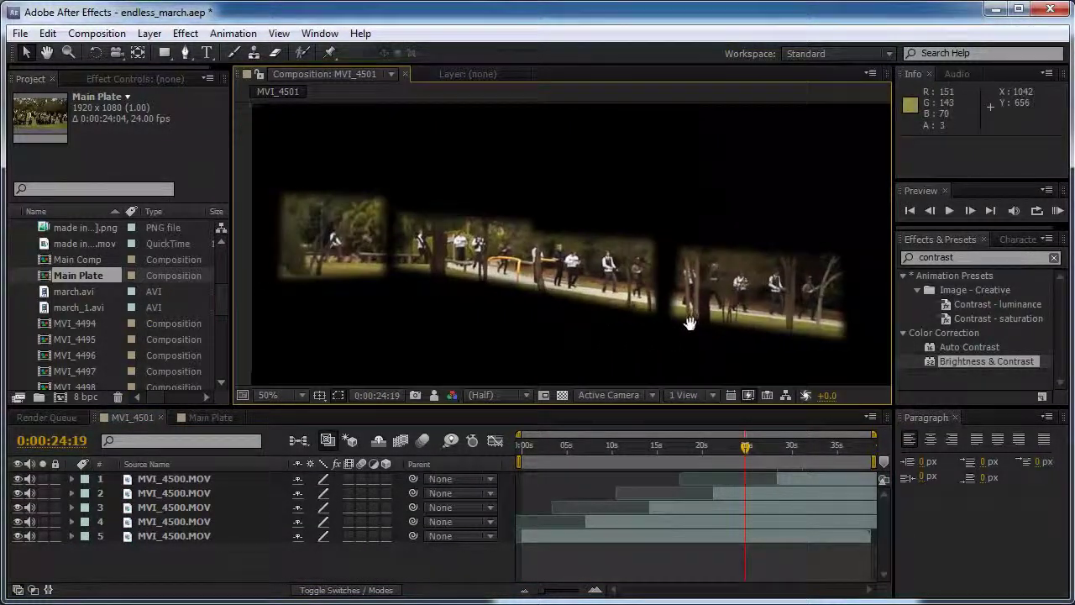
key("b")
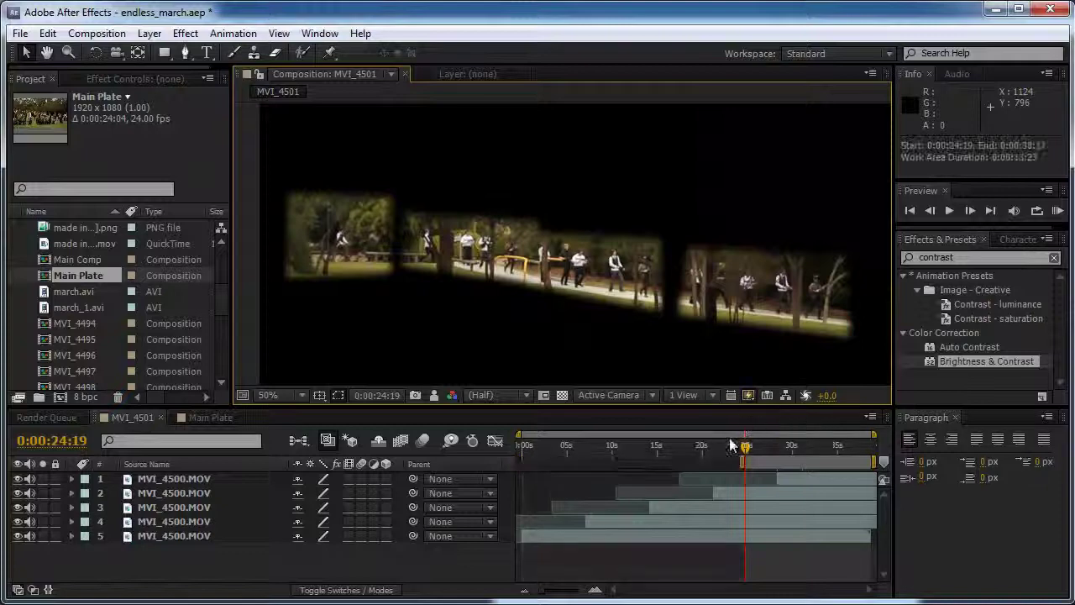
key("n")
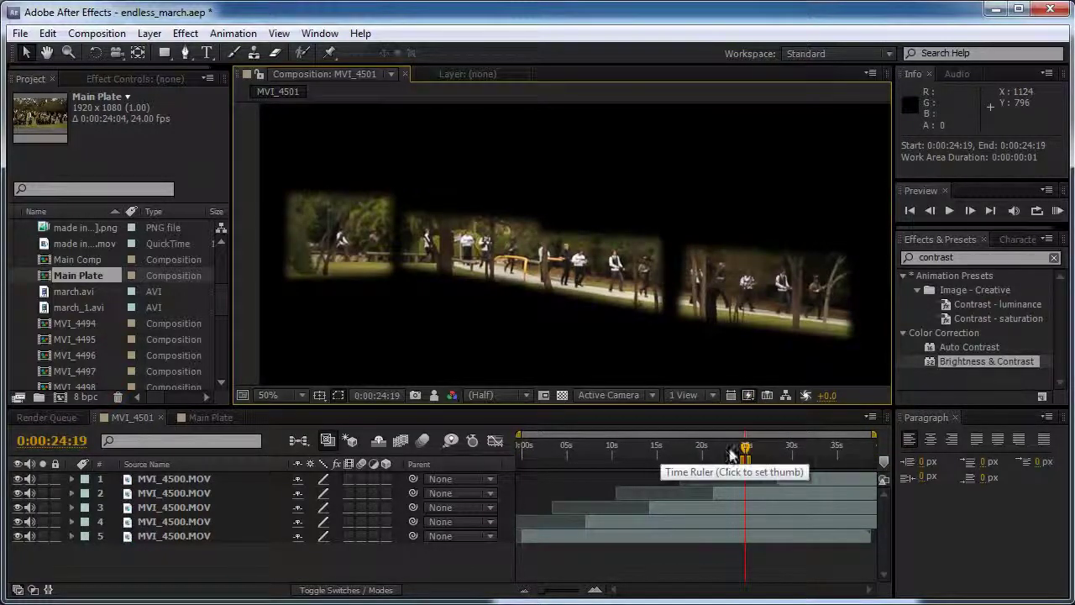
Move MVI_4501 to 0:00:17:19 and start the work area there
left_click(379, 400)
left_click(465, 296)
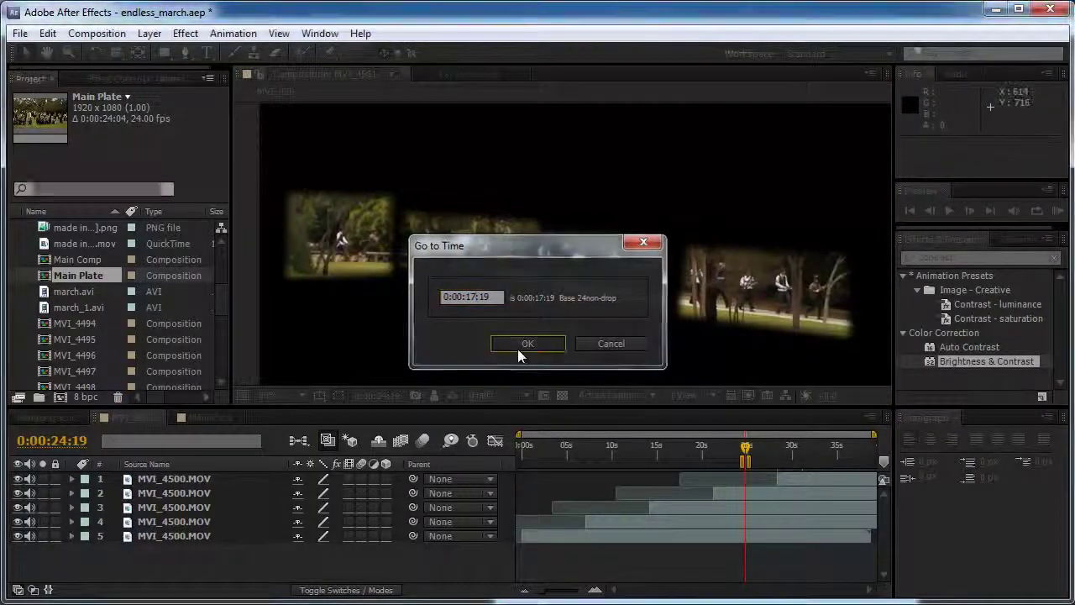
left_click(517, 346)
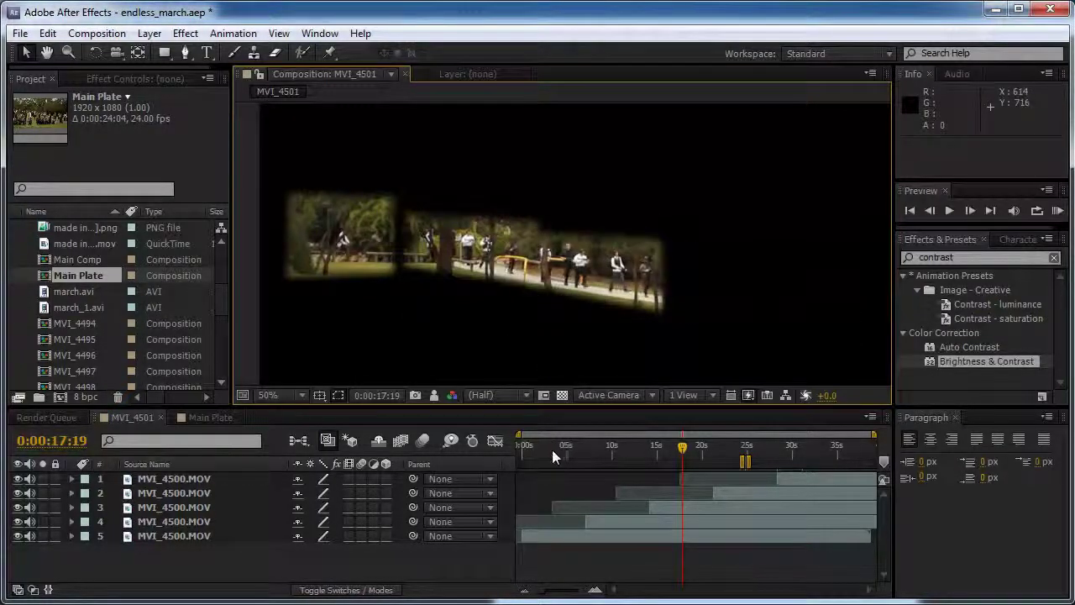
key("b")
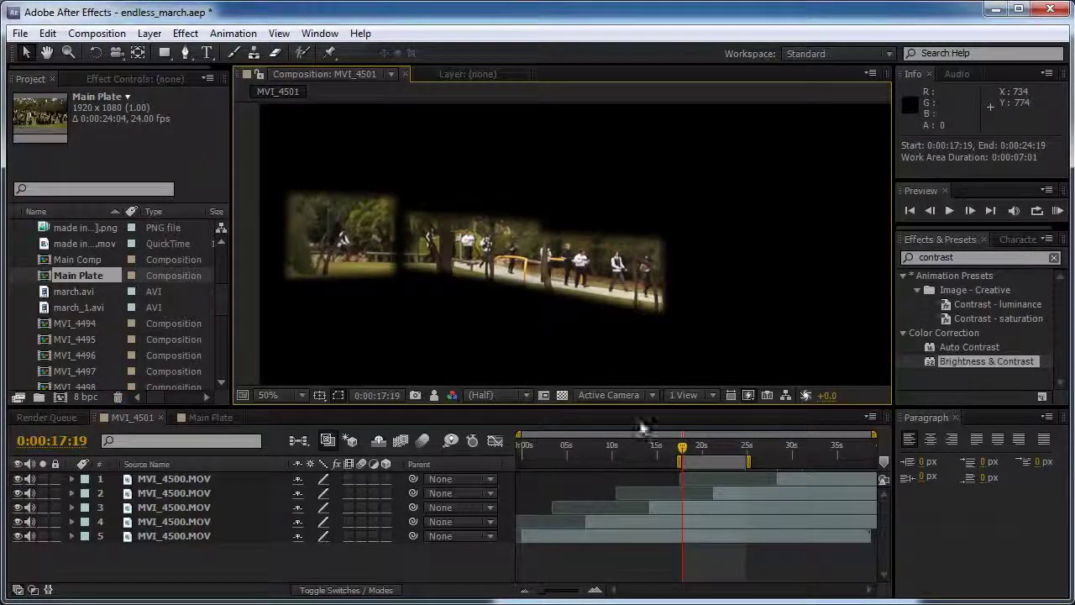
Scrub through the line of marchers within the work area and trim the MVI_4501 composition to that work area
scroll(541, 282, "down", 2)
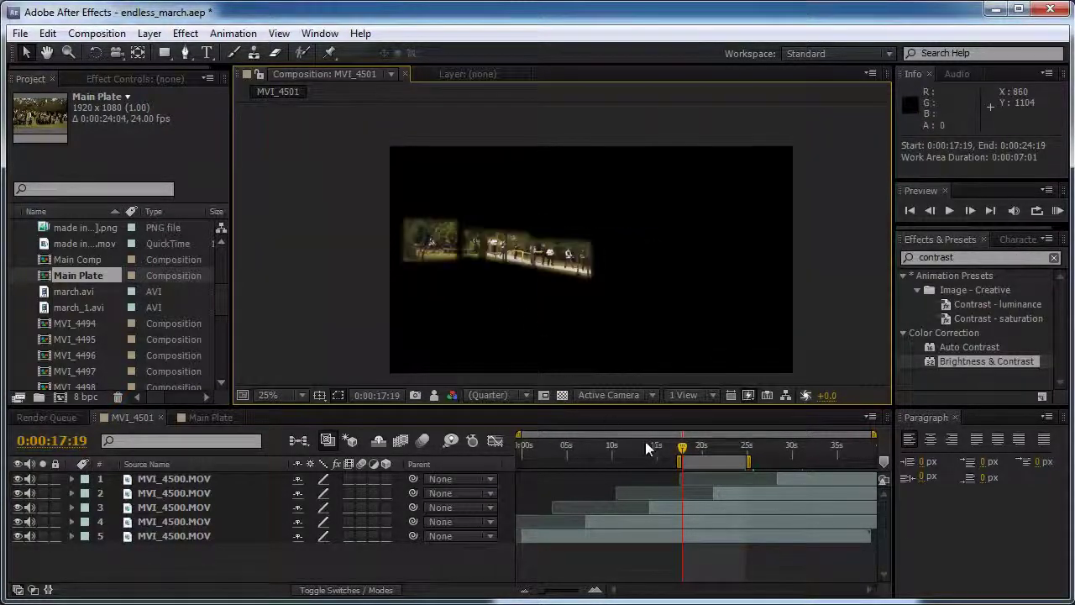
left_click_drag(689, 454, 735, 454)
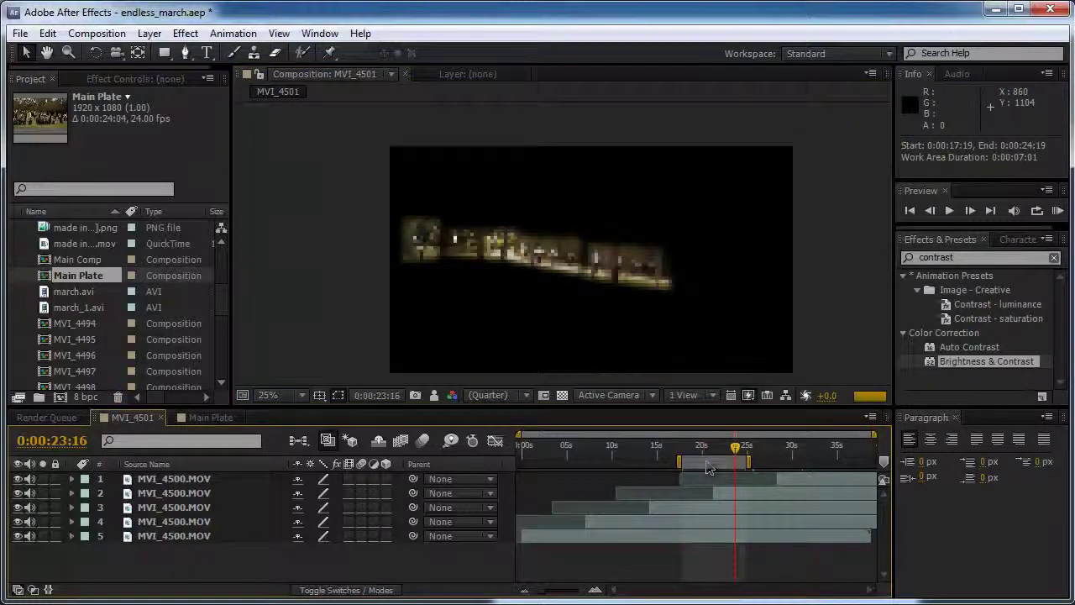
right_click(707, 464)
left_click(734, 502)
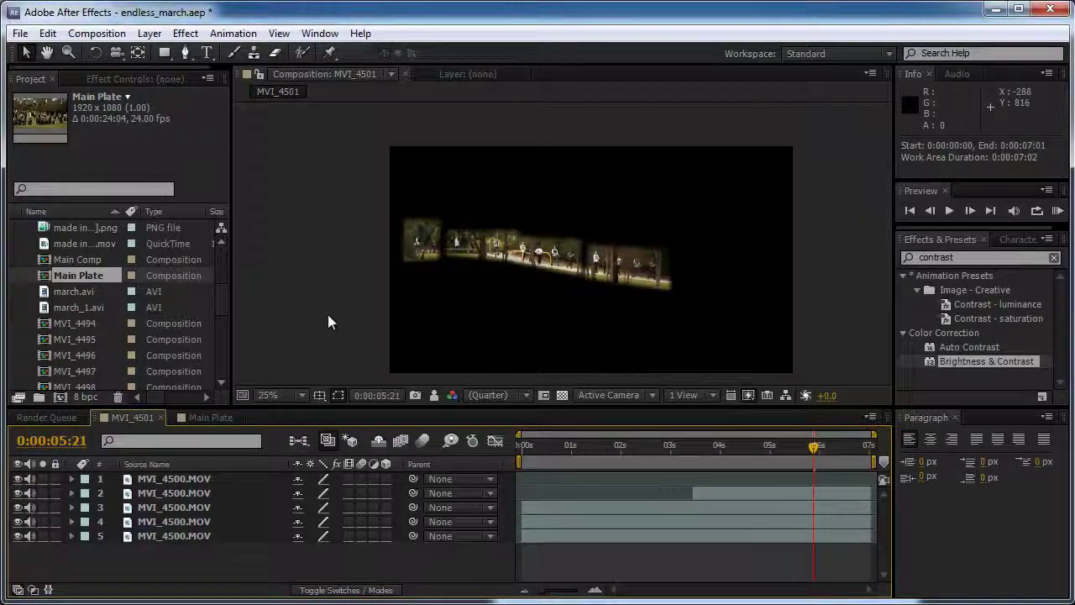
Copy all five MVI_4500.MOV layers from MVI_4501 and paste them into Main Plate
left_click(190, 480)
left_click(190, 548)
left_click(186, 535)
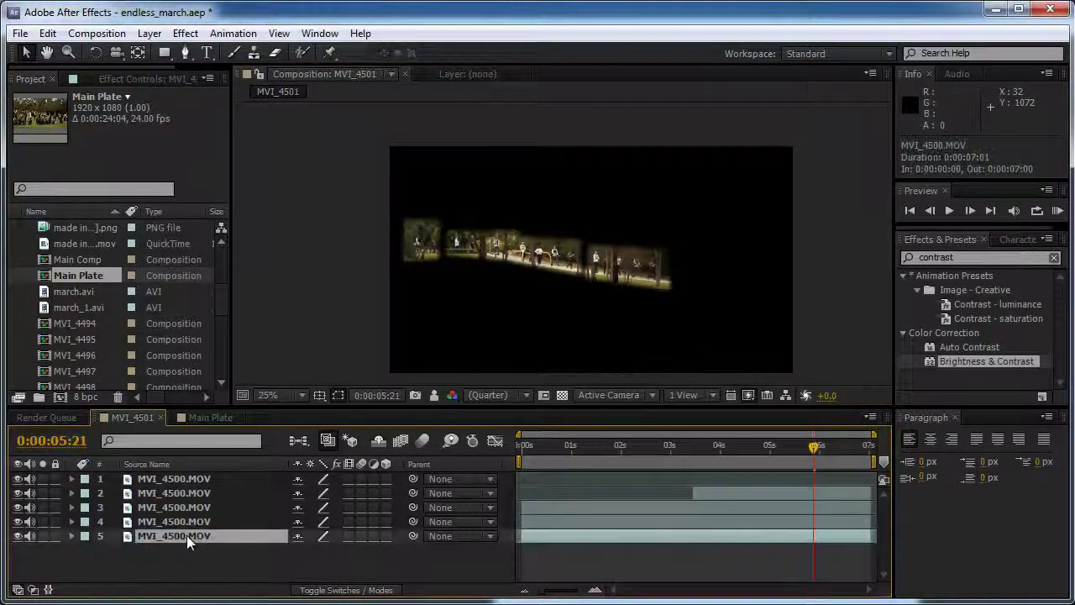
key("ctrl+a")
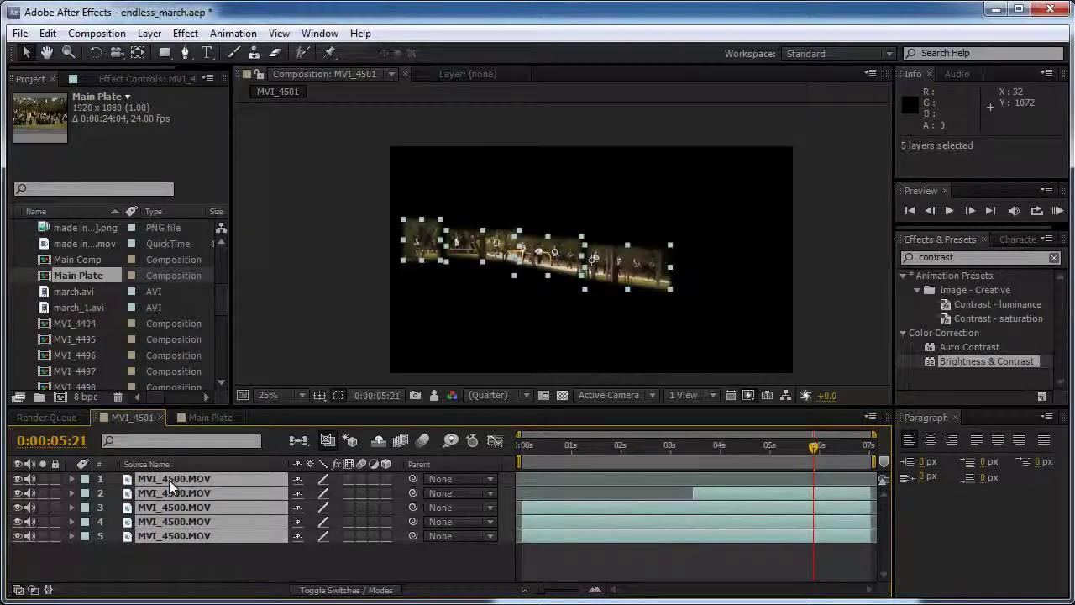
key("ctrl+c")
left_click(187, 419)
key("ctrl+v")
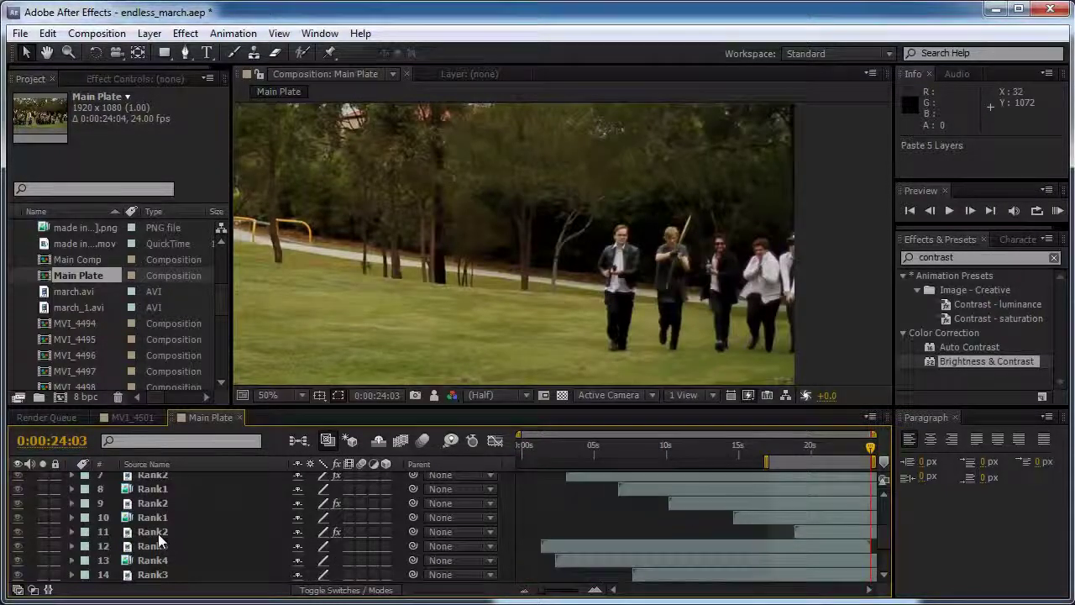
Place the five pasted MVI_4500.MOV layers directly above Rank5 and shift them in time to start at 0:00:17:04
scroll(157, 533, "up", 4)
mouse_move(157, 533)
left_mouse_down()
mouse_move(160, 584)
mouse_move(168, 508)
mouse_move(167, 547)
left_mouse_up()
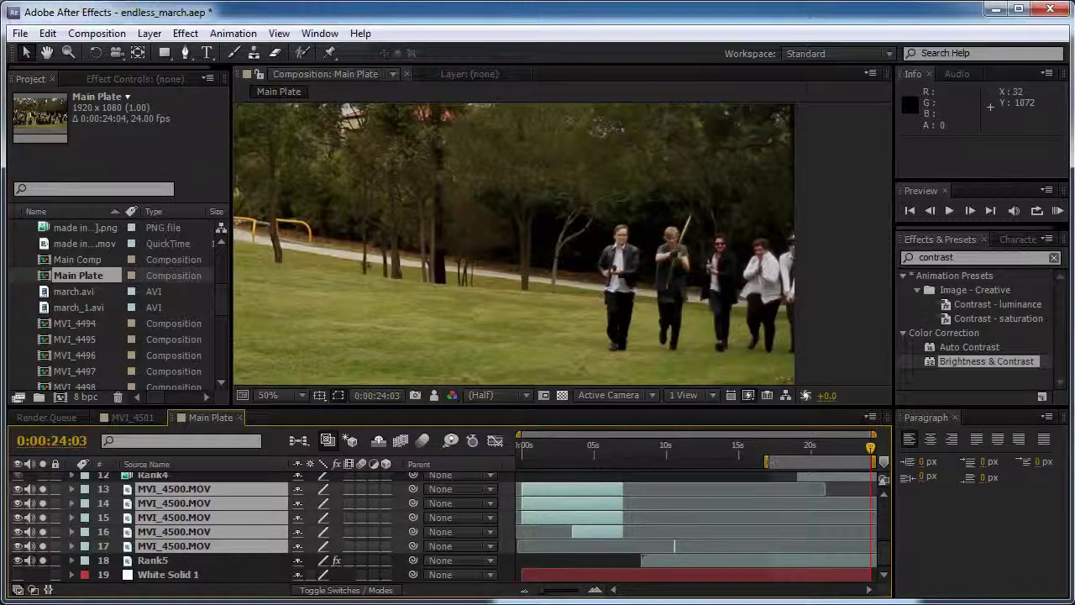
left_click_drag(613, 508, 861, 504)
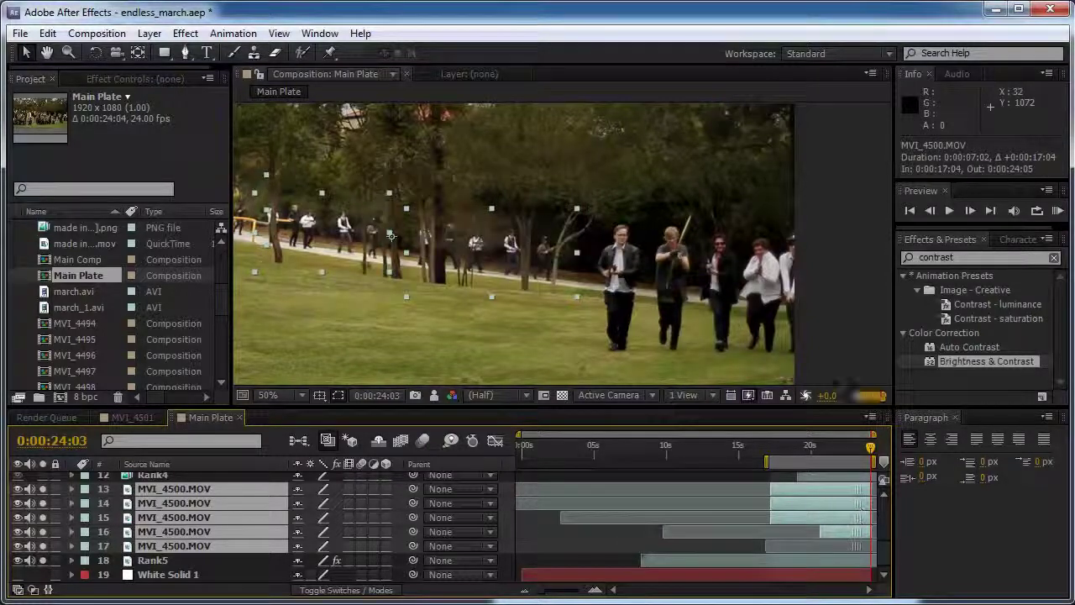
left_click_drag(390, 237, 575, 307)
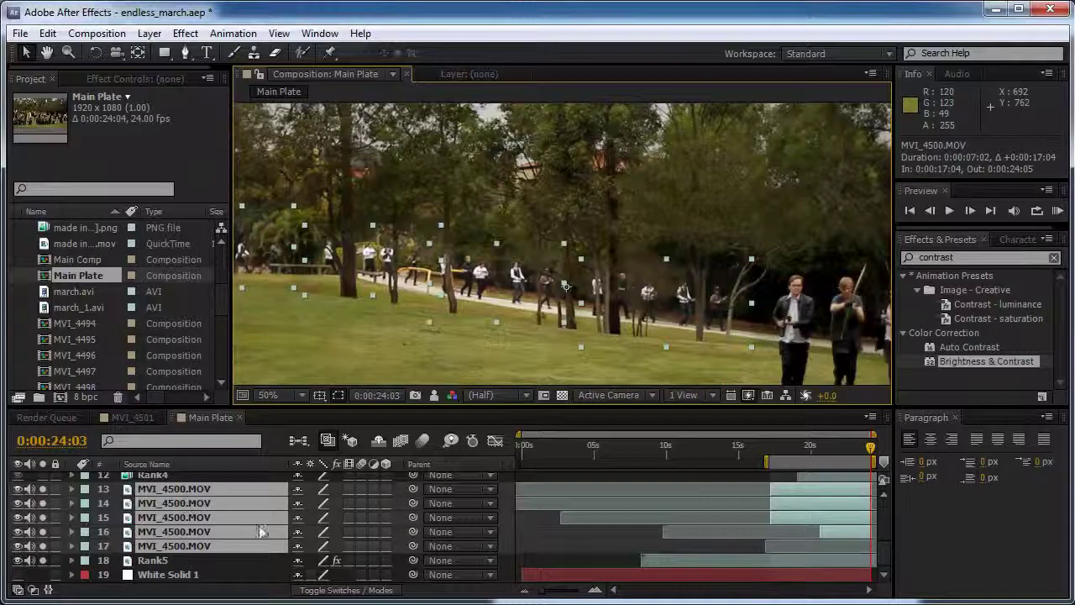
Add the MVI_4501 composition to the render queue and remove the queued MVI_4494 item
left_click(134, 417)
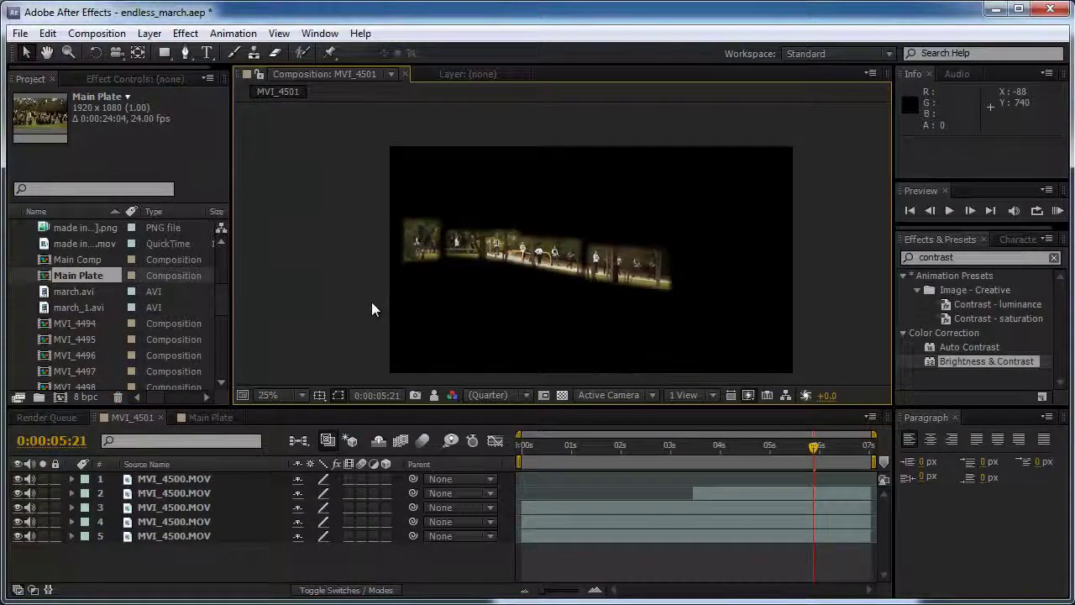
key("period")
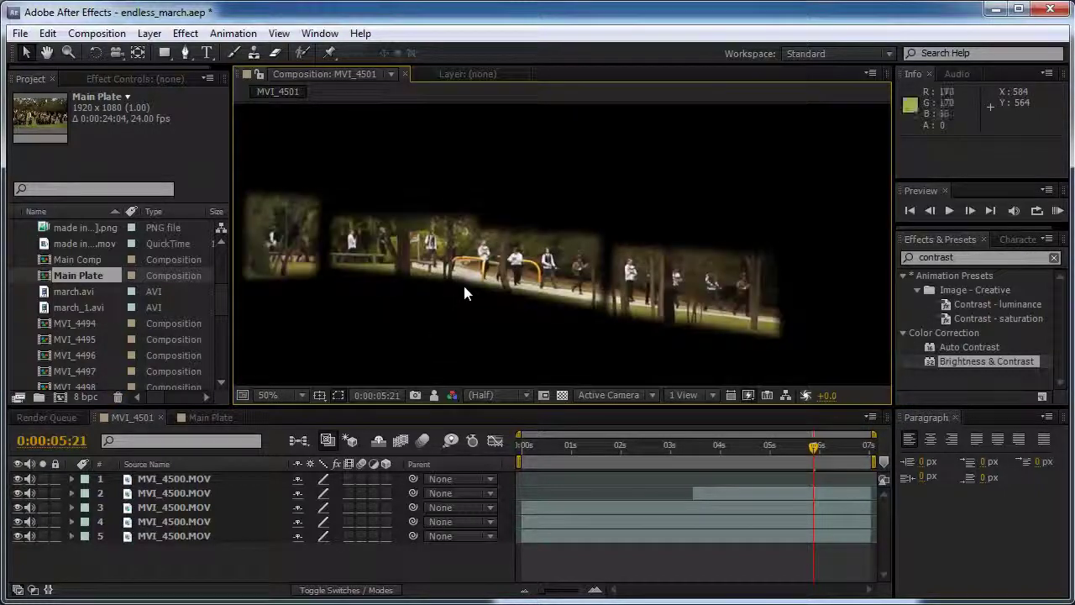
left_click(188, 475)
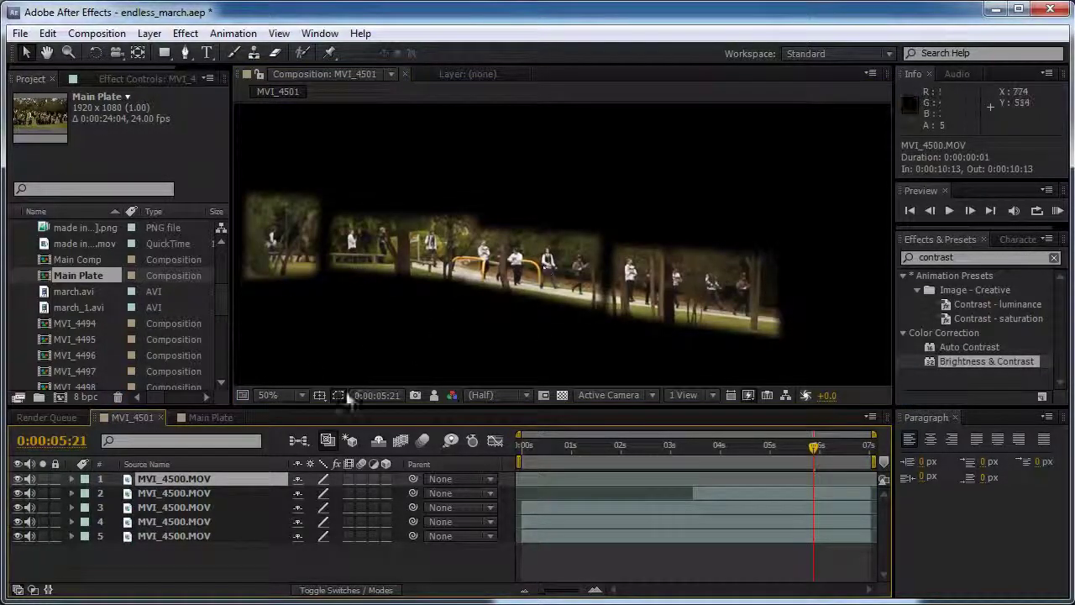
left_click(104, 35)
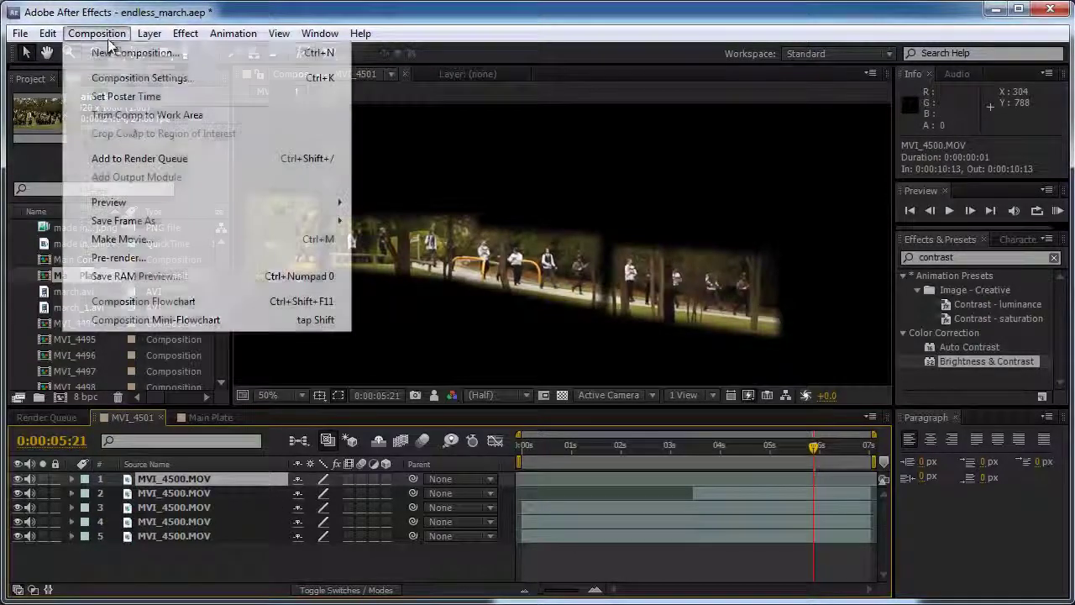
left_click(135, 160)
left_click(130, 511)
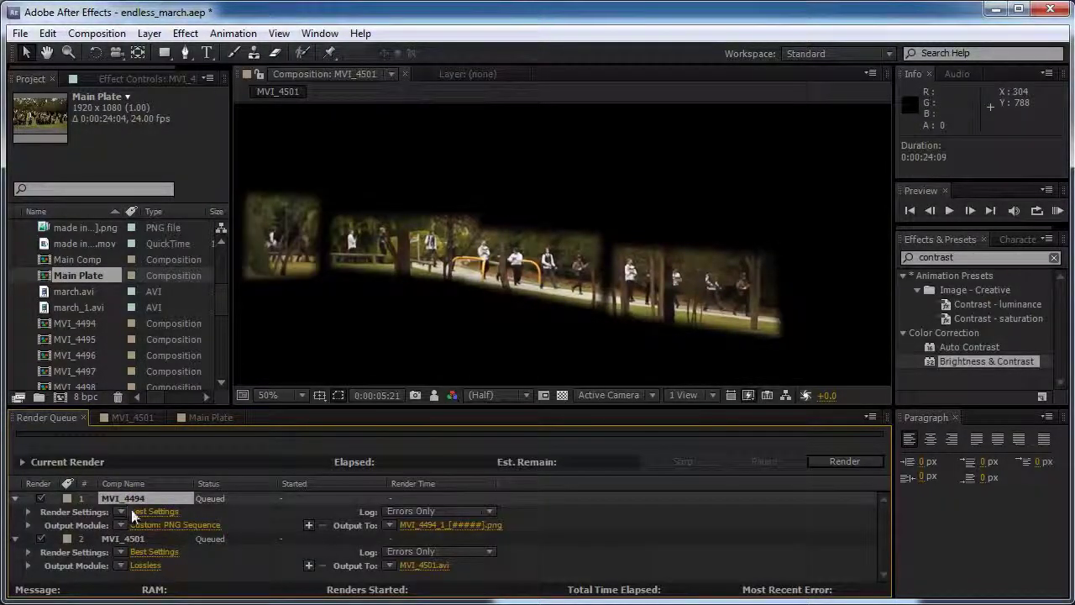
key("Delete")
Set the output module channels of the MVI_4501 render to RGB + Alpha
left_click(146, 525)
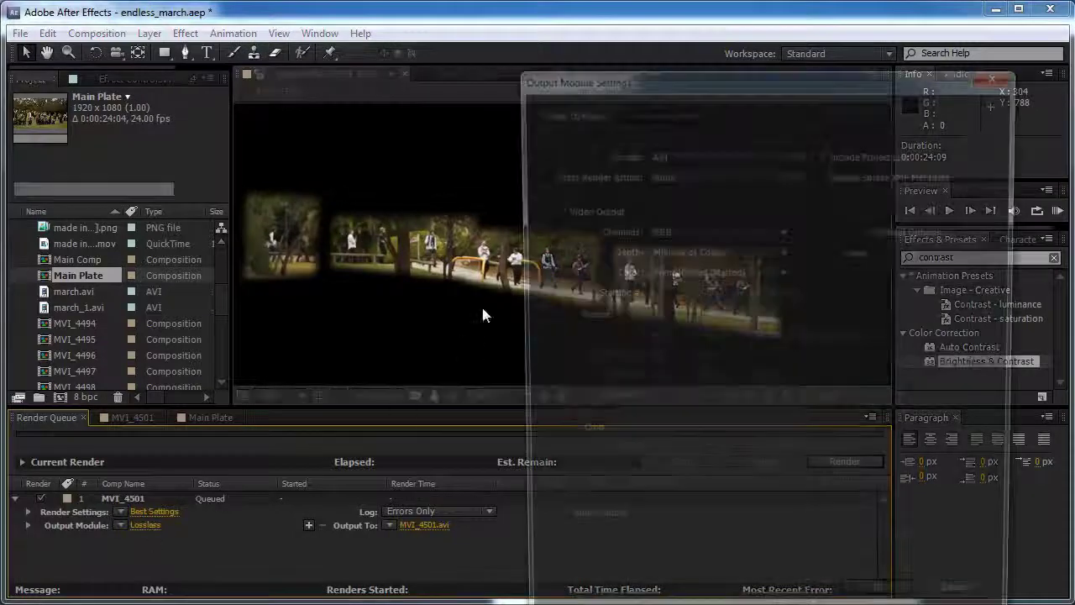
left_click(716, 231)
left_click(679, 288)
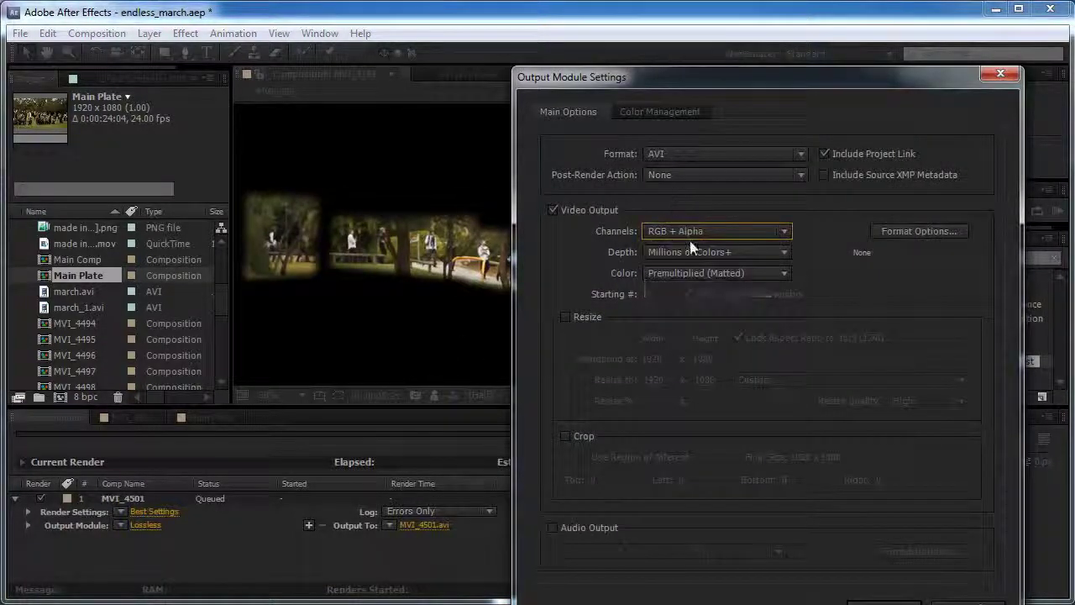
left_click(869, 594)
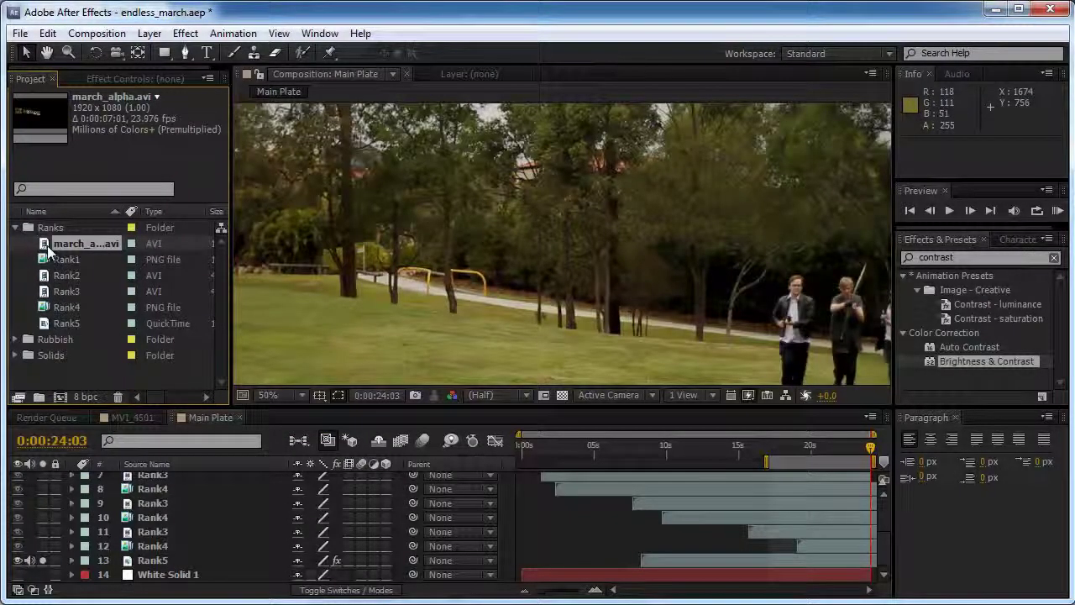
Add march_alpha.avi to Main Plate directly above Rank5, align its end with 0:00:24:03, and compare the shot with its solo toggled
left_click_drag(48, 250, 78, 560)
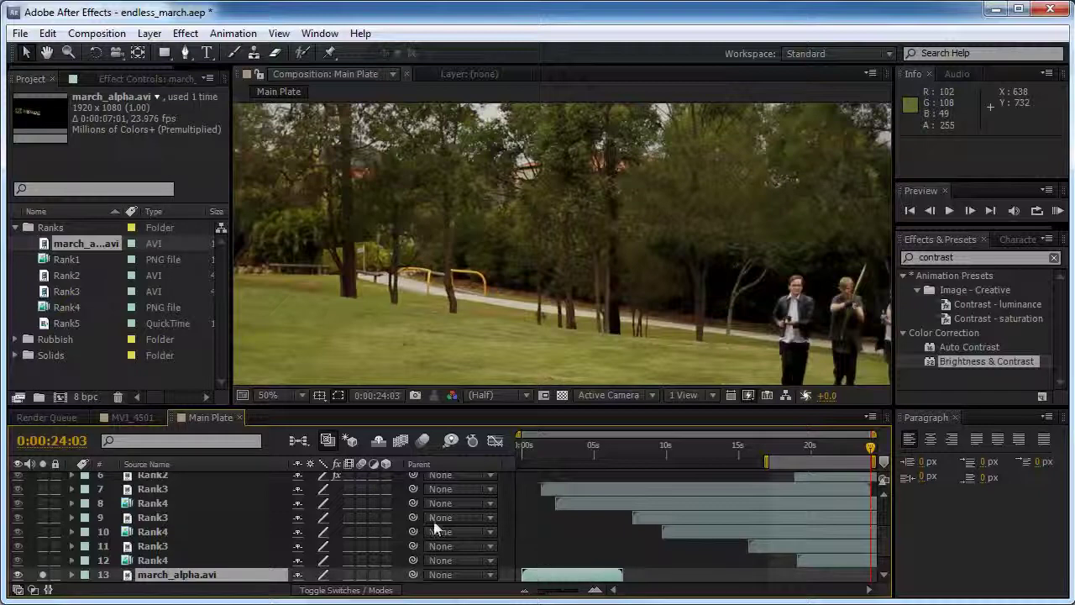
scroll(434, 527, "down", 1)
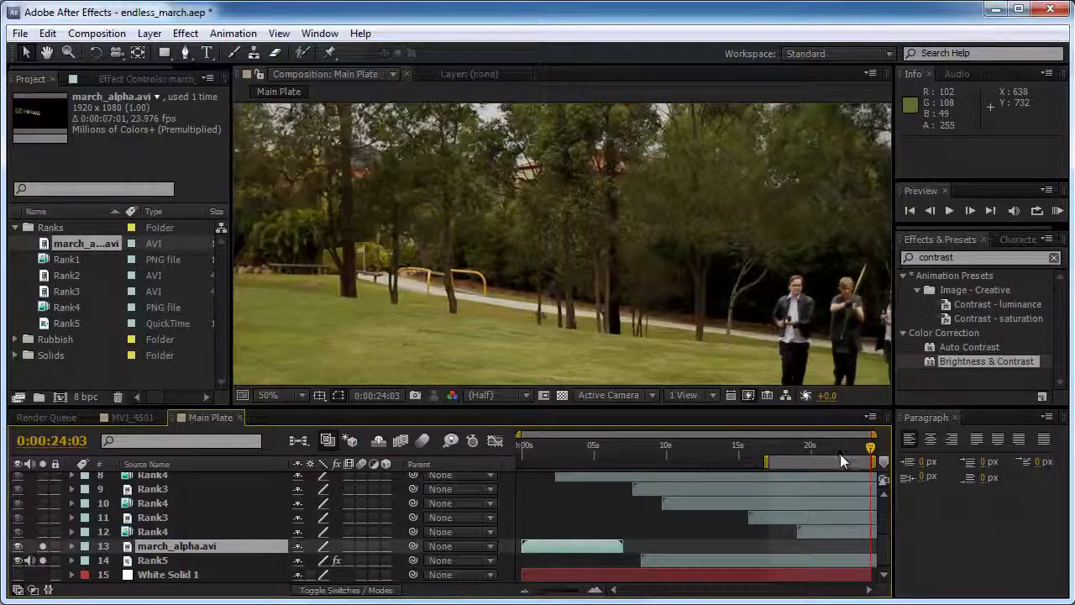
key("bracketright")
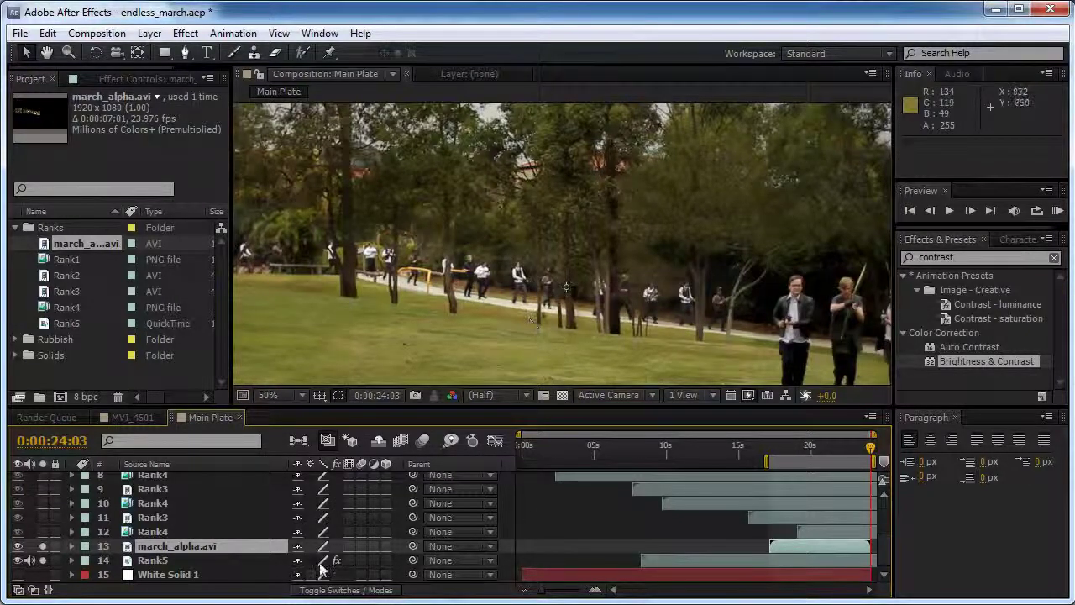
left_click(43, 545)
left_click(43, 545)
Apply Brightness & Contrast to march_alpha.avi with brightness -10 and contrast -5
left_click_drag(977, 359, 823, 546)
left_click(138, 125)
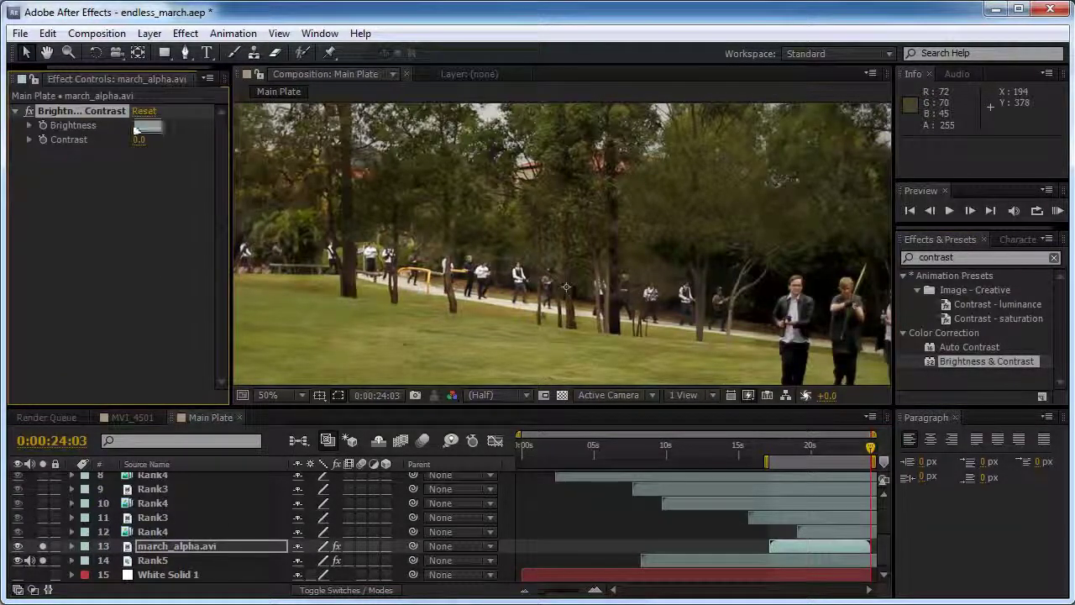
key("Return")
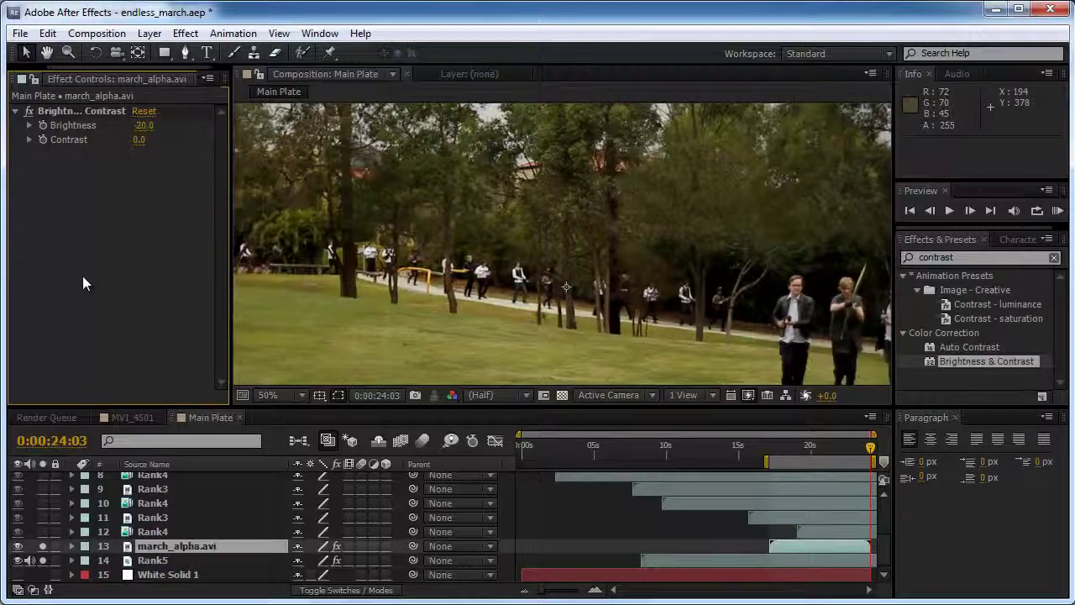
left_click(144, 125)
type("-")
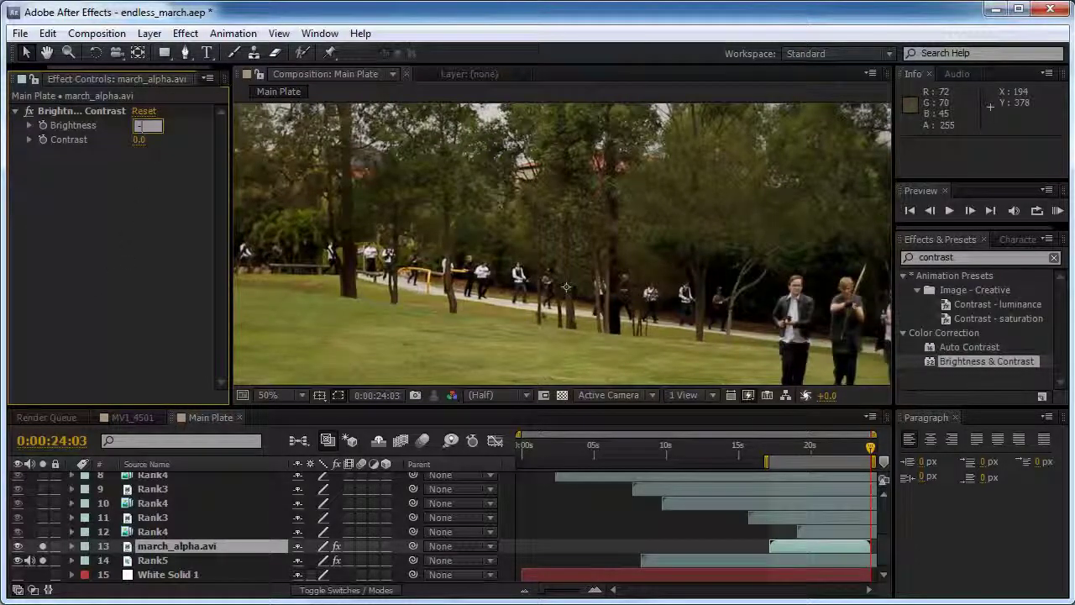
type("10")
key("Return")
left_click(139, 140)
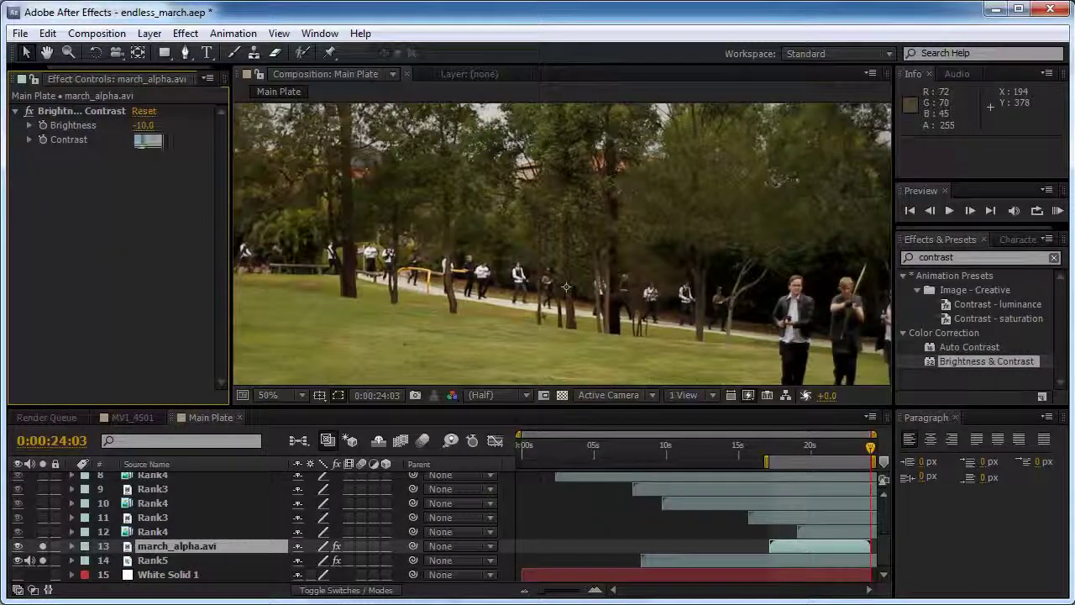
type("-5")
key("Return")
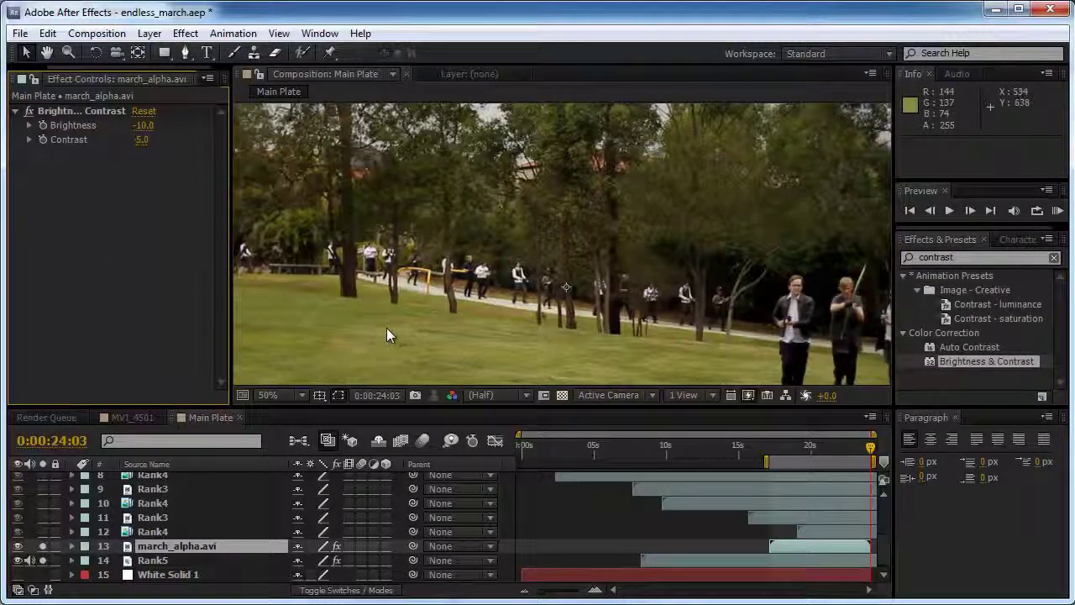
Turn off solo for march_alpha.avi and Rank5, then examine the complete crowd in the maximized Main Plate view
scroll(418, 305, "down", 2)
left_click(326, 265)
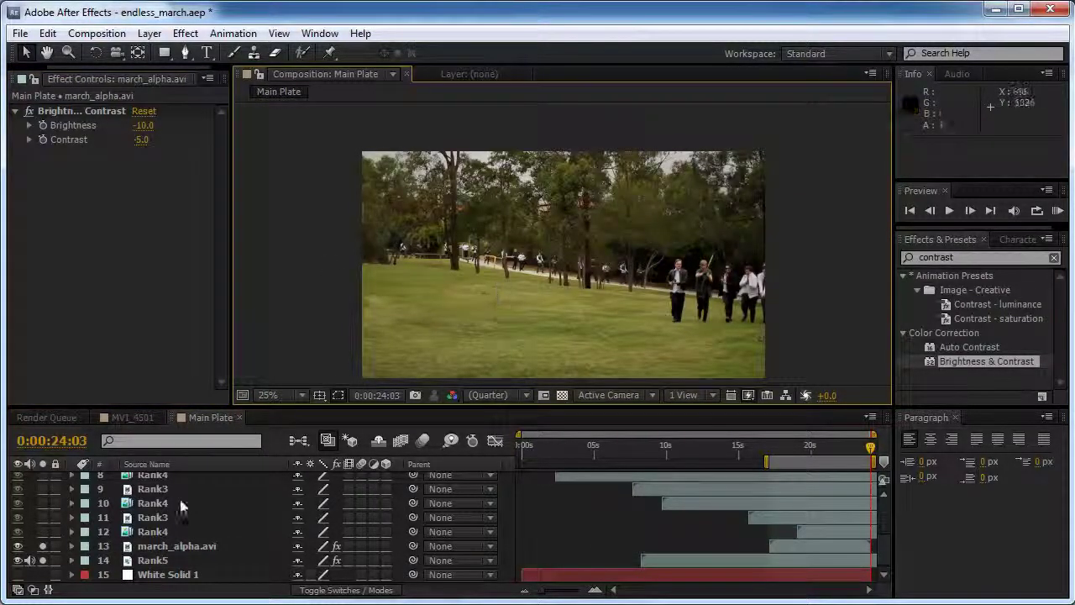
left_click(42, 545)
left_click(42, 560)
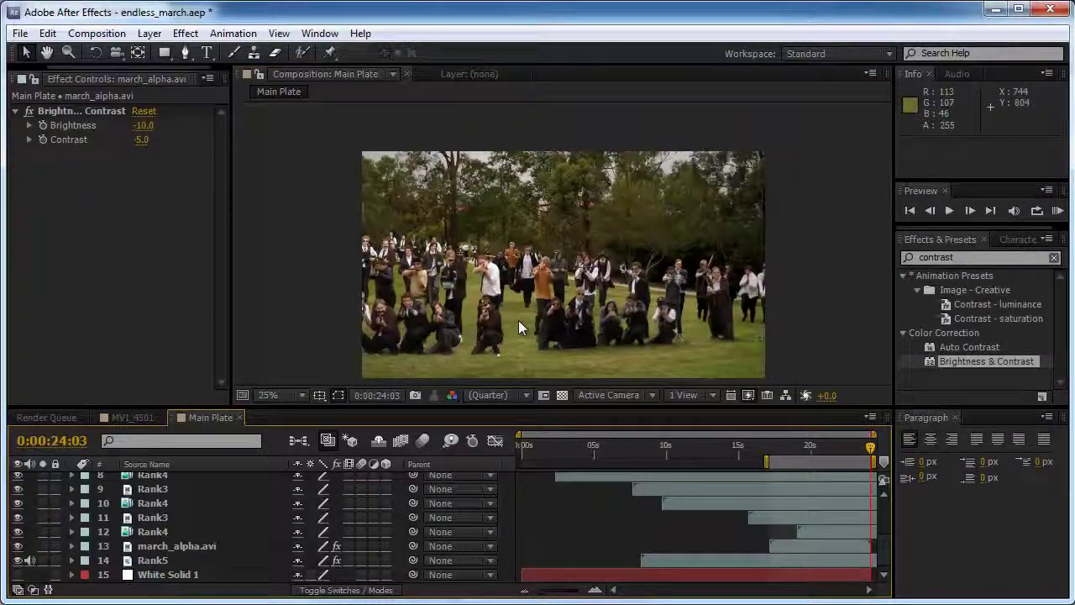
left_click_drag(520, 328, 514, 296)
scroll(514, 297, "up", 2)
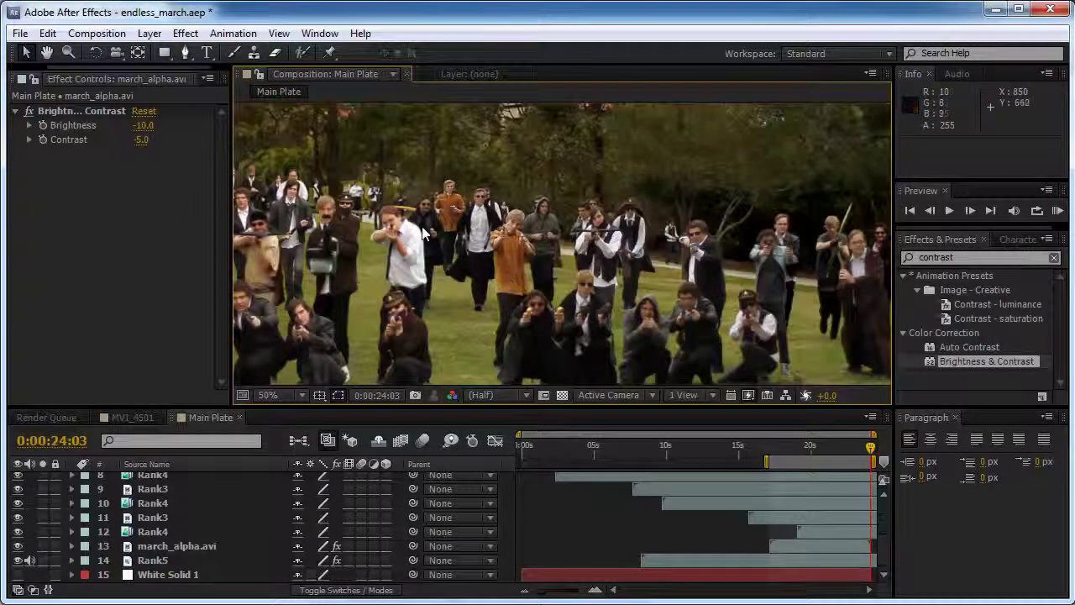
key("grave")
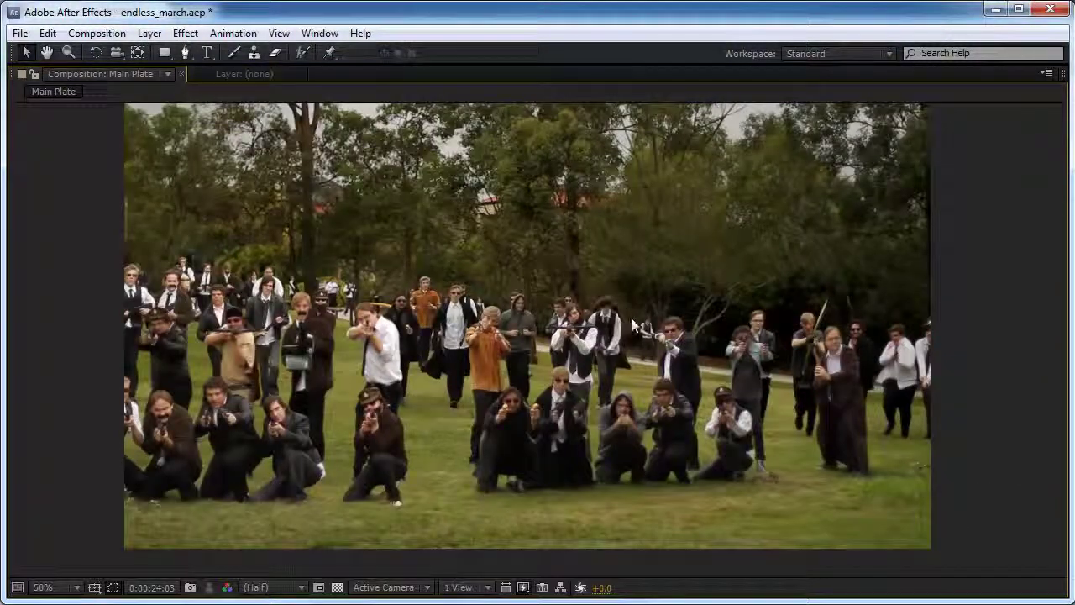